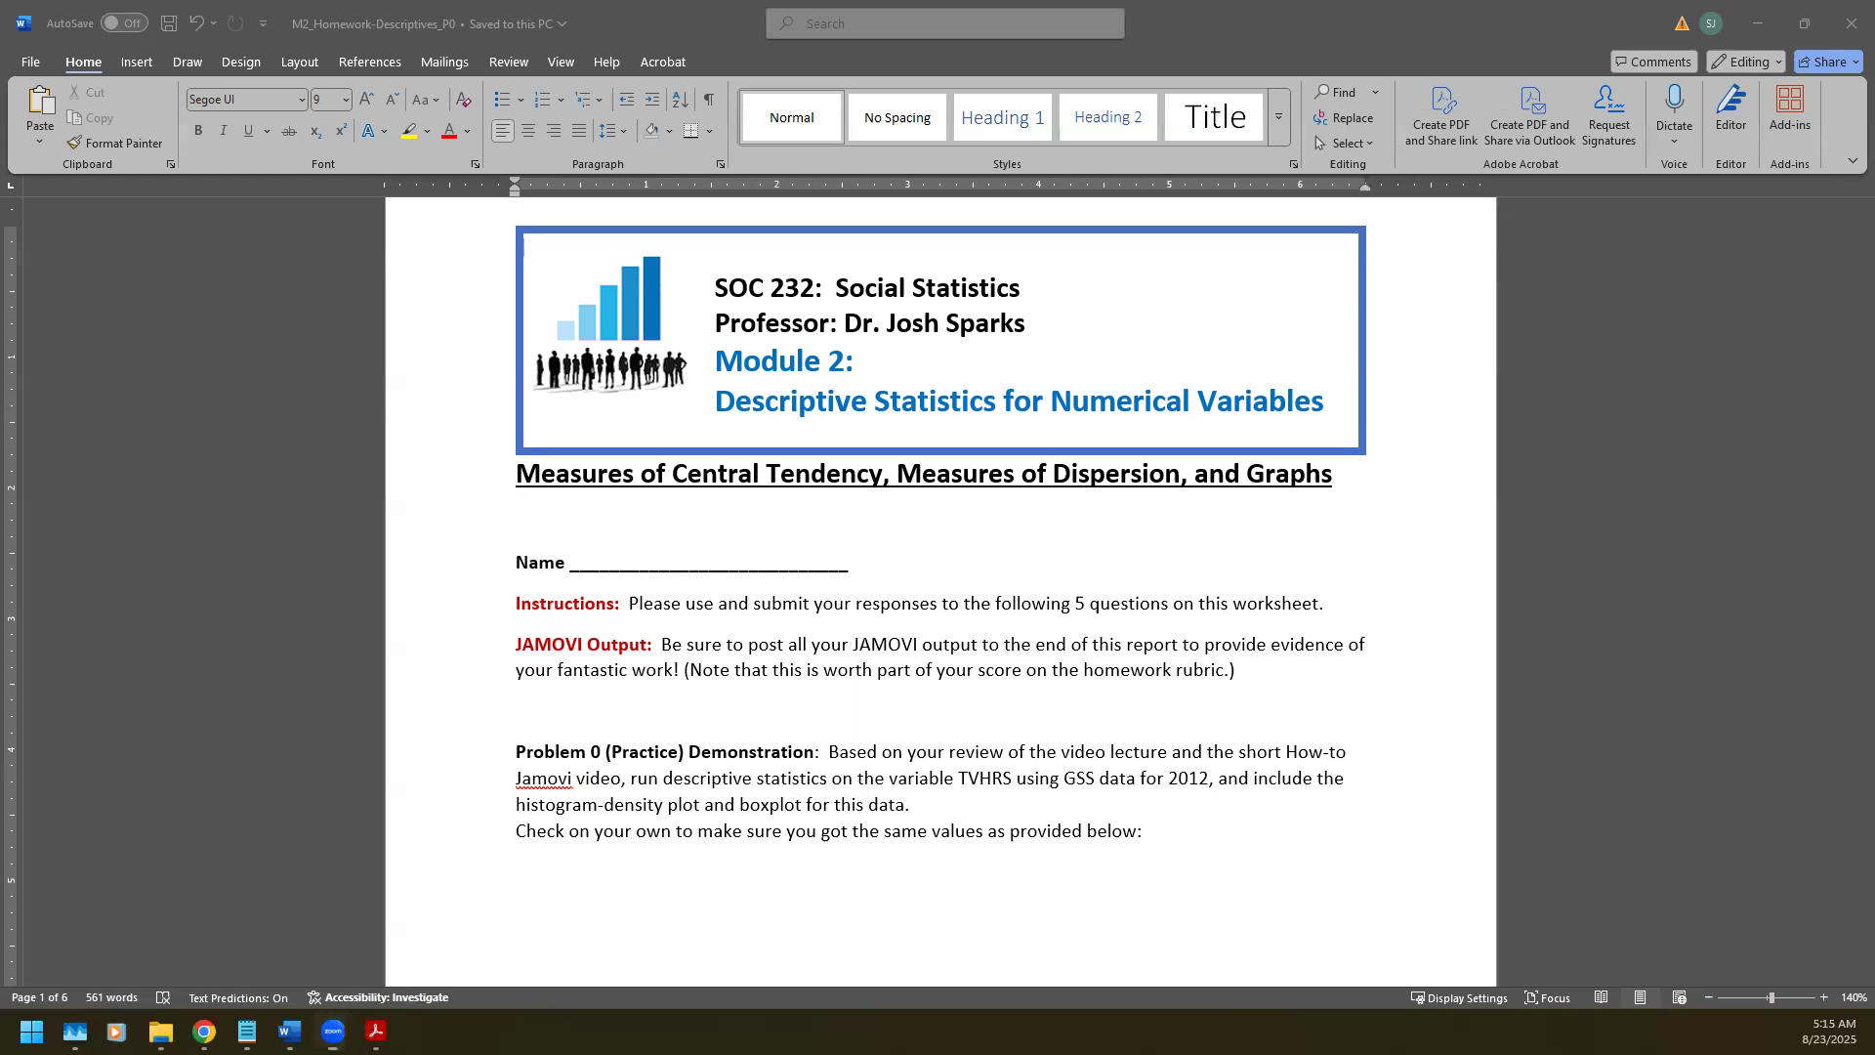
# Step: Switch from the Word worksheet to the File Explorer window showing the Data folder
pyautogui.hotkey('alt', 'Tab')
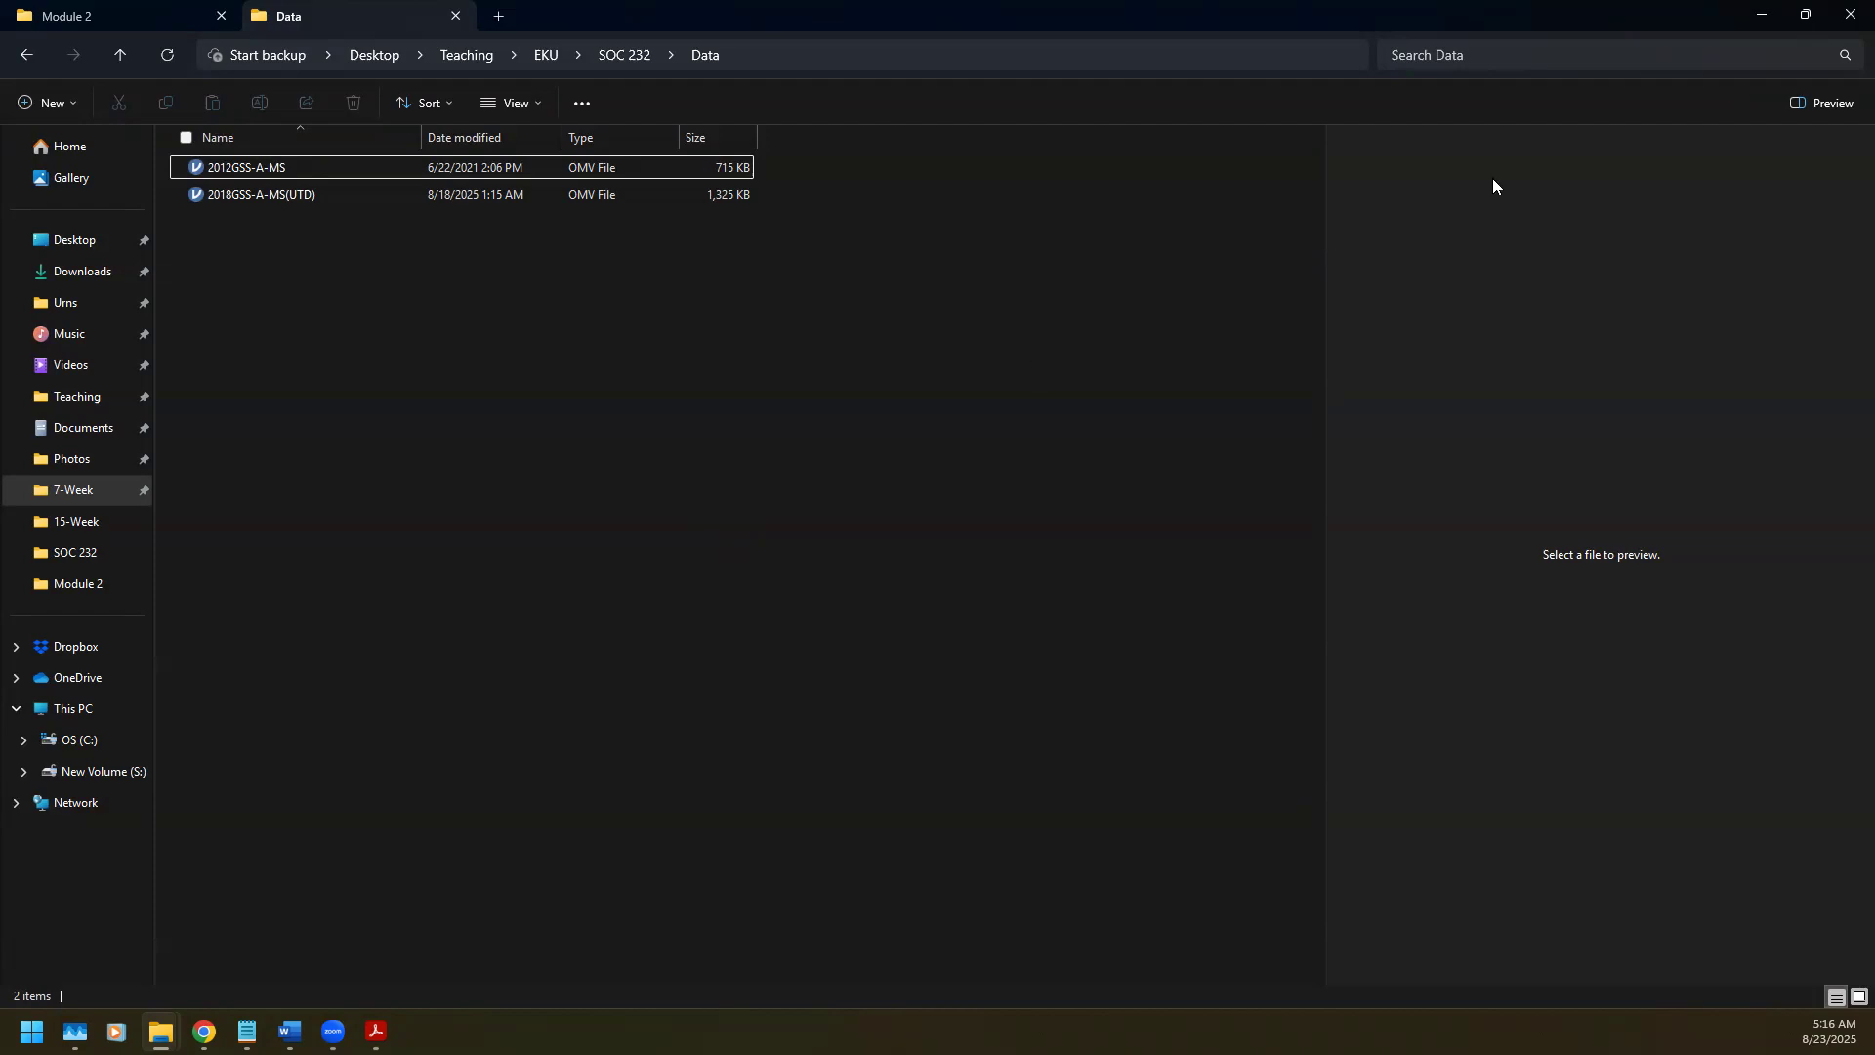
# Step: Minimize File Explorer and Word to reveal the tvhours Descriptives example in Acrobat
pyautogui.click(1763, 21)
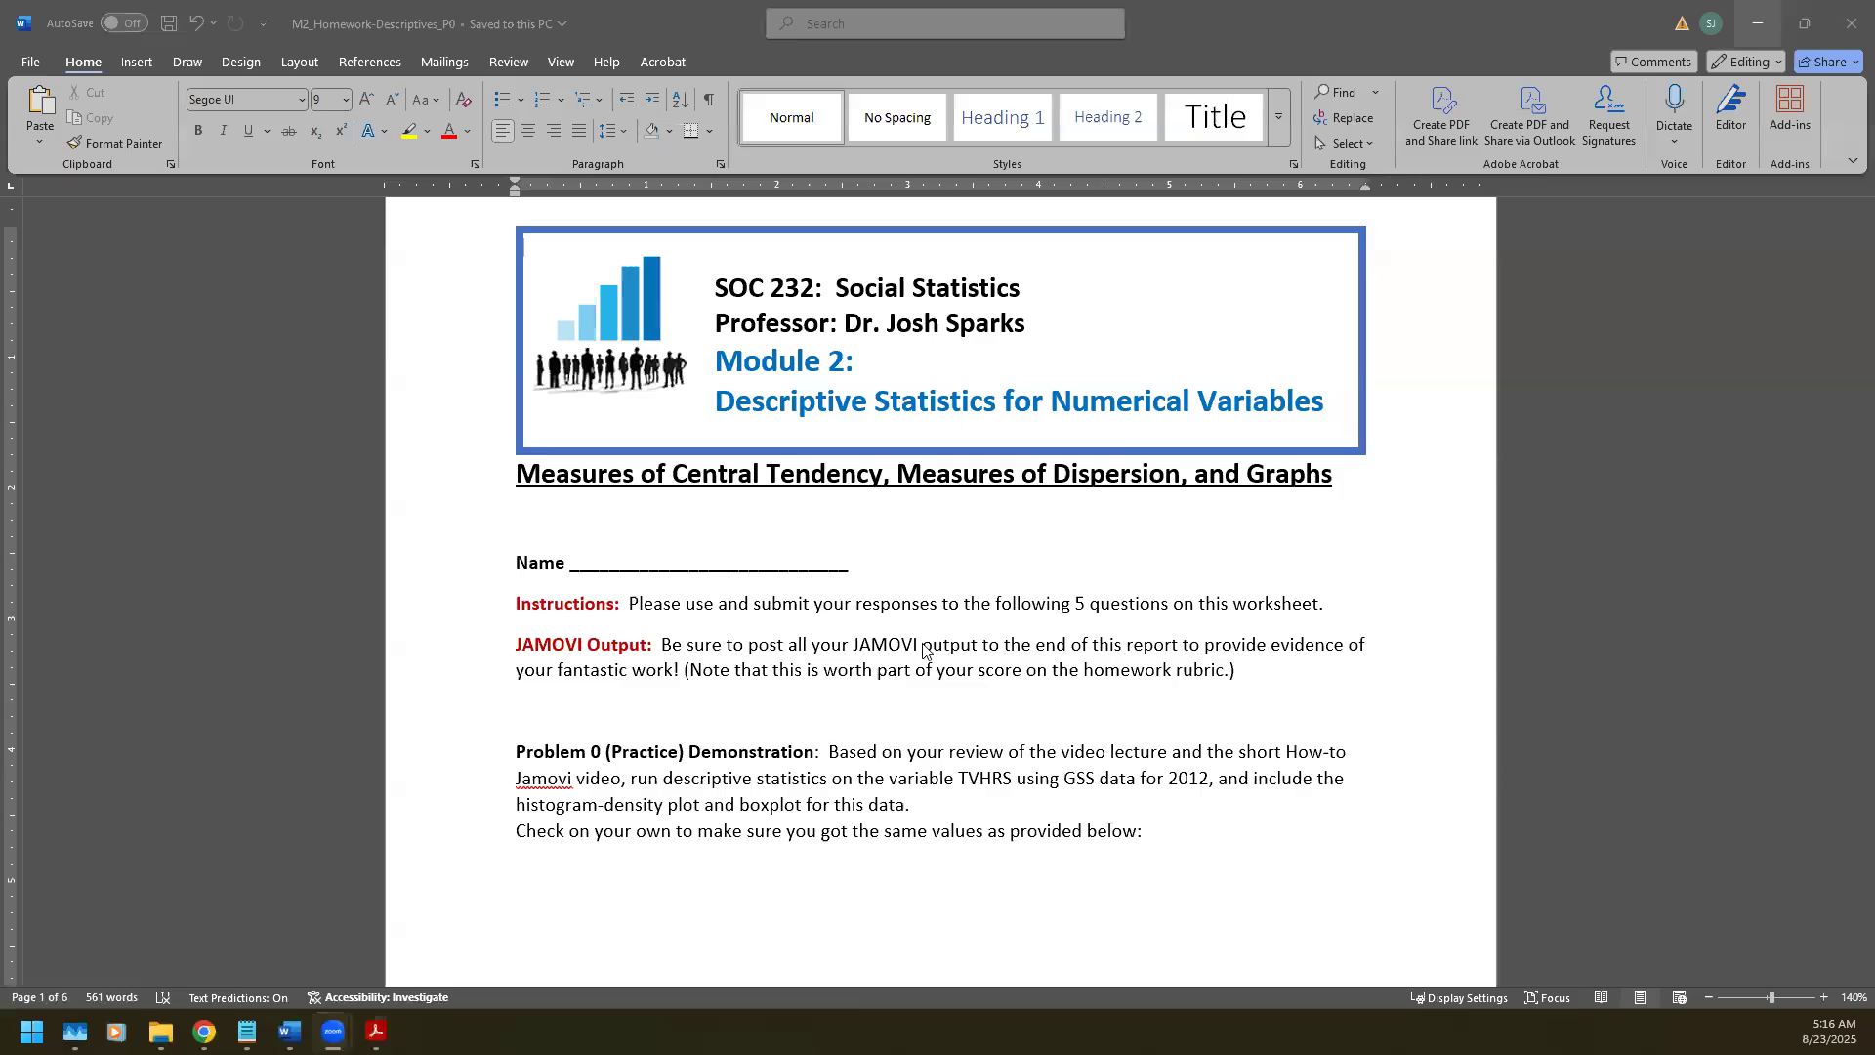
pyautogui.scroll(-2, 1003, 787)
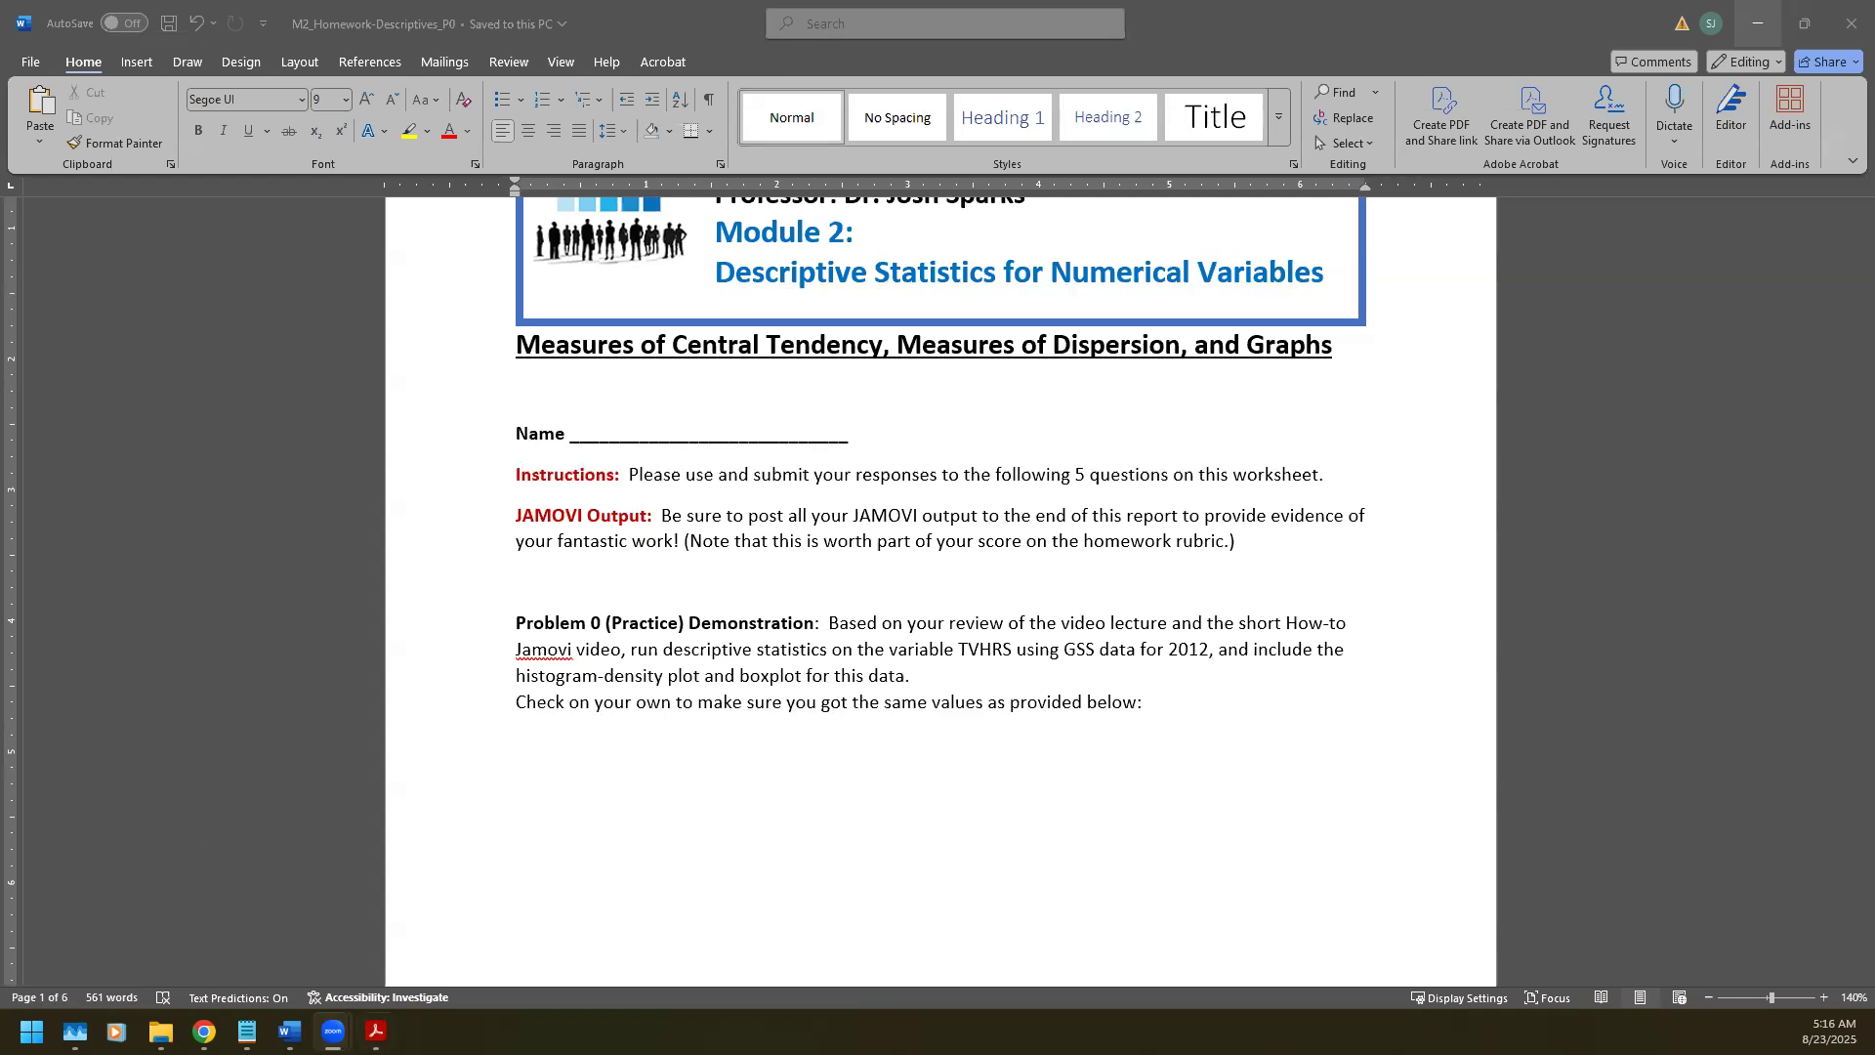
pyautogui.click(1758, 22)
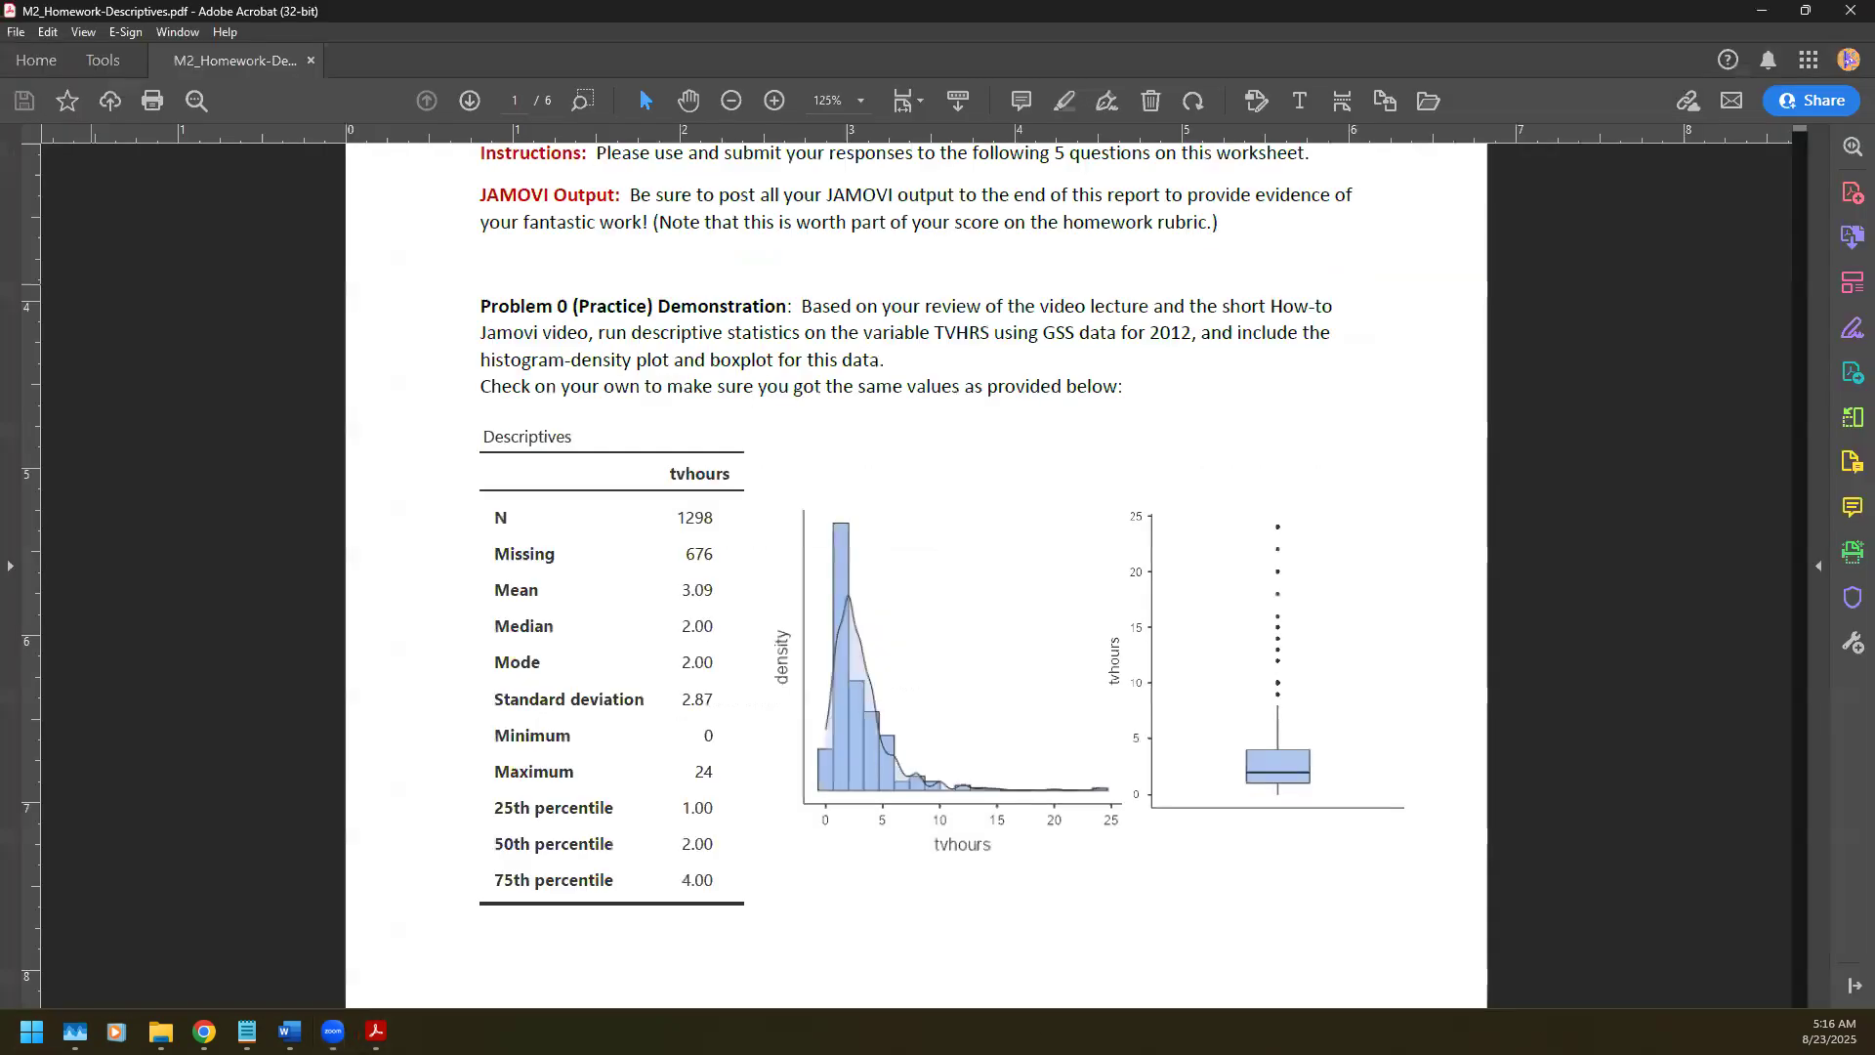
# Step: Snapshot the tvhours Descriptives table, histogram-density plot and boxplot, then minimize Acrobat
pyautogui.scroll(3, 972, 710)
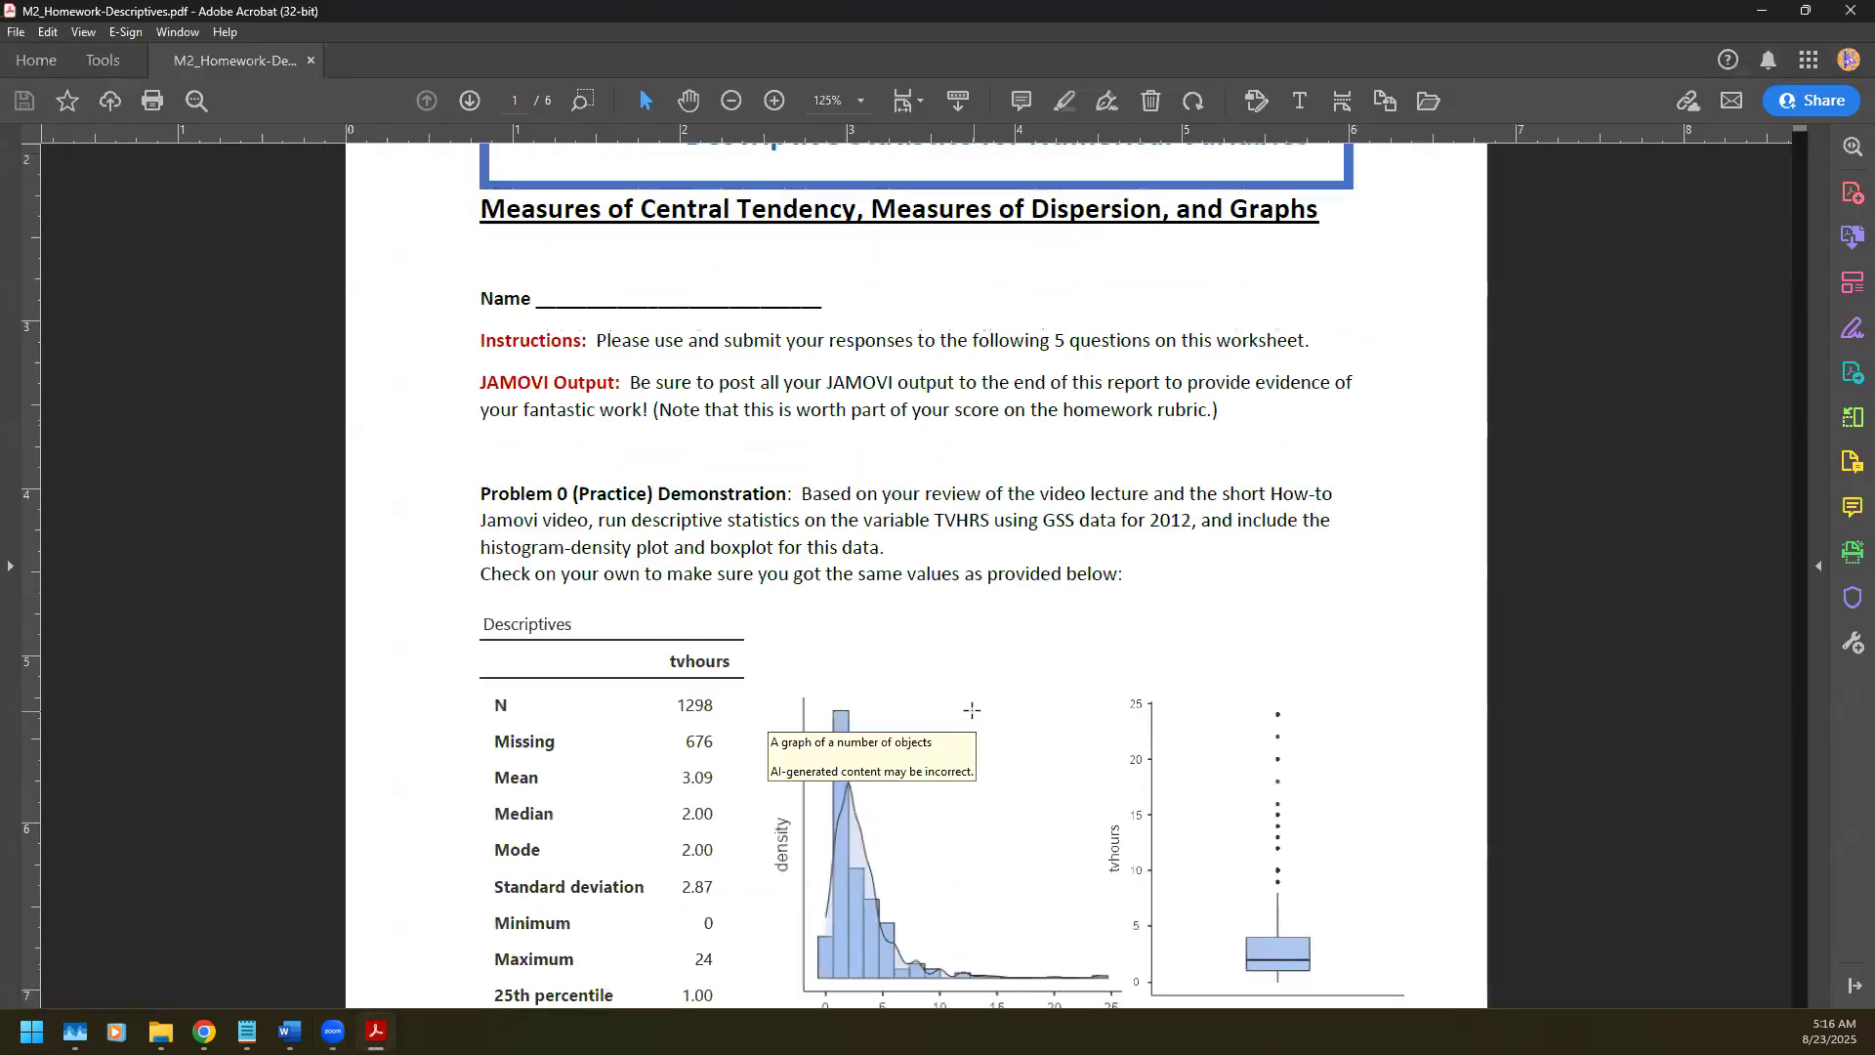
pyautogui.scroll(-5, 972, 710)
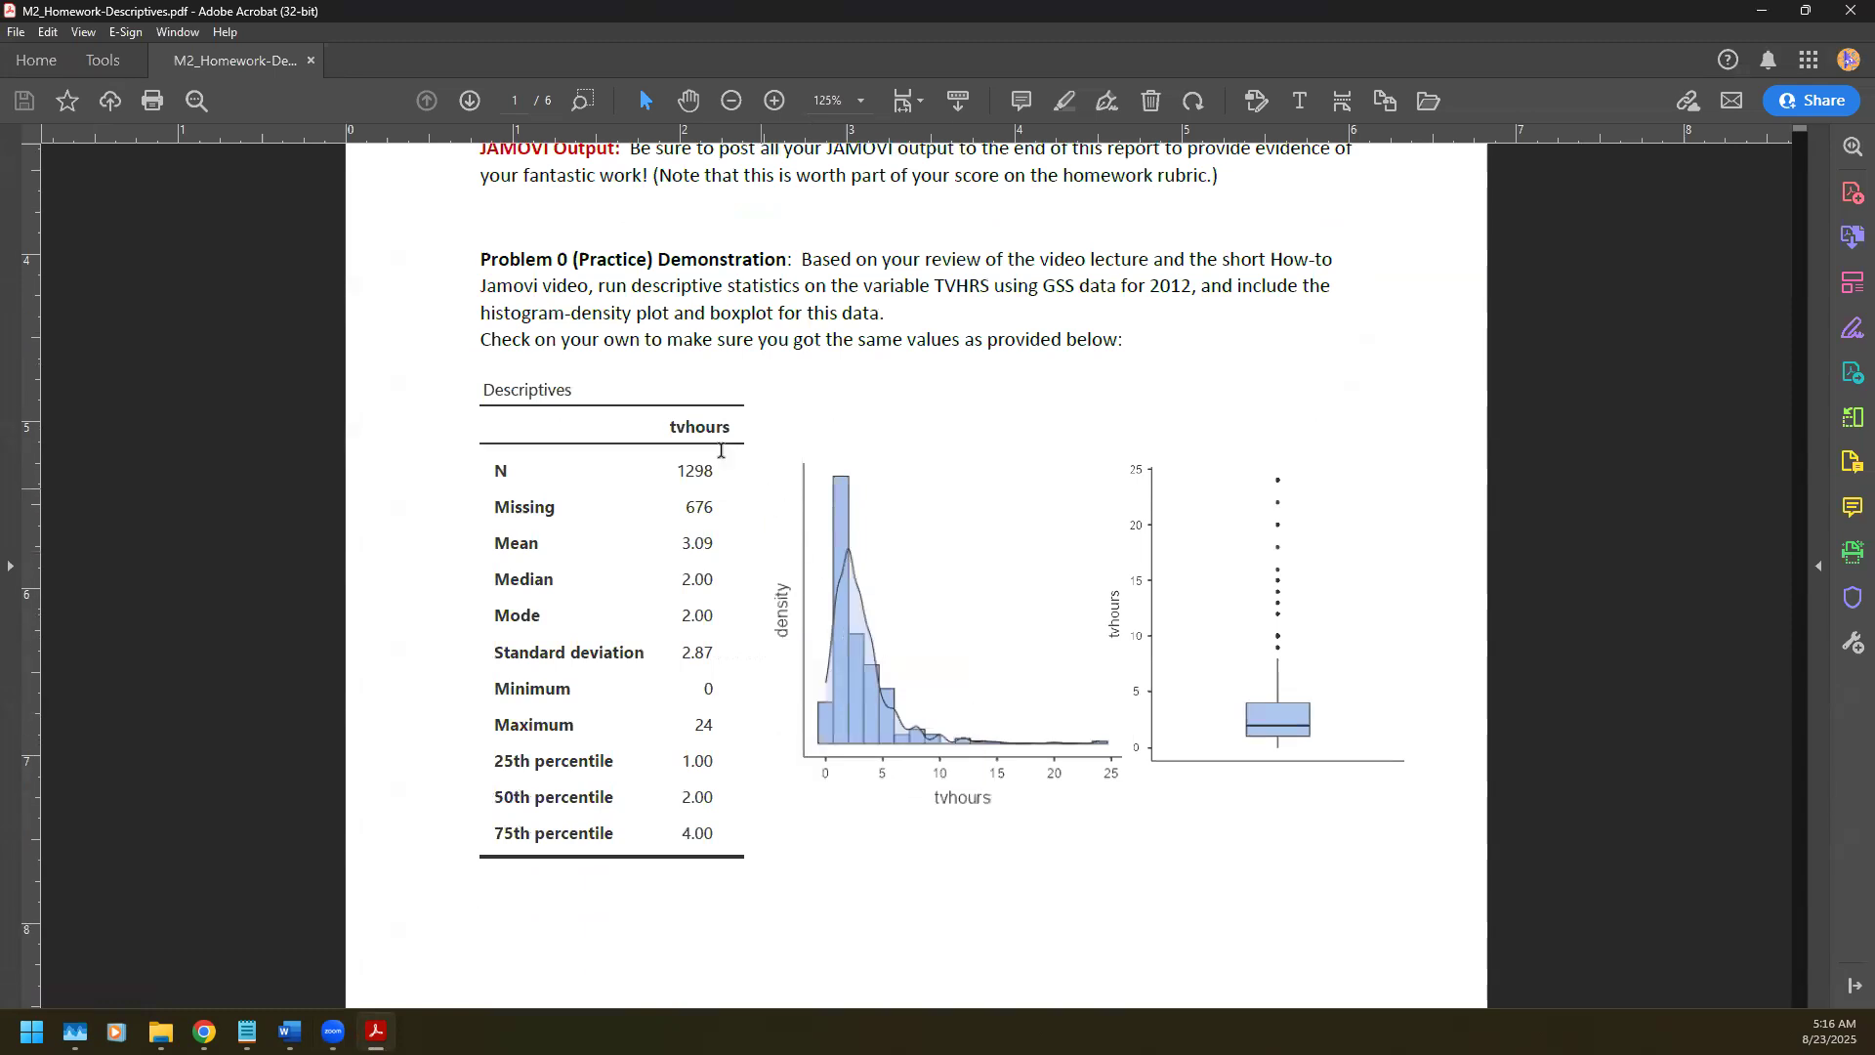
pyautogui.moveTo(451, 367); pyautogui.dragTo(1446, 876)
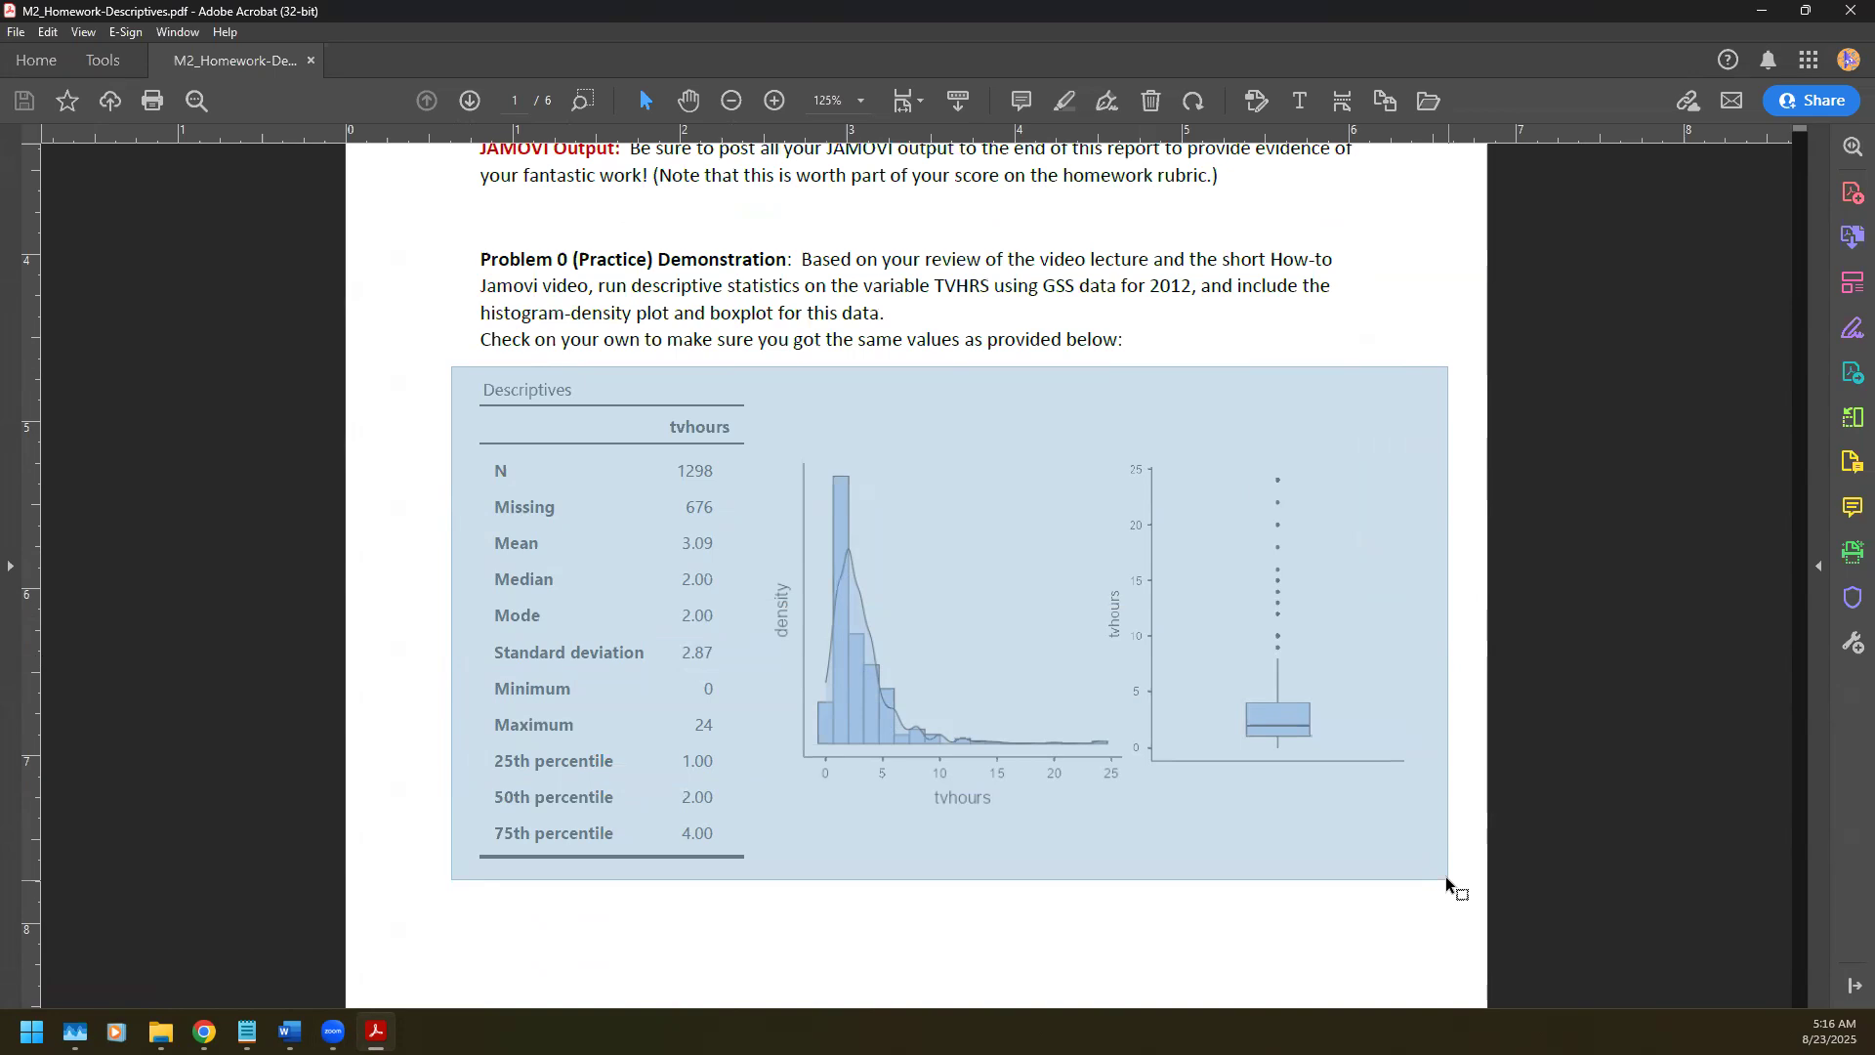
pyautogui.moveTo(1445, 876); pyautogui.dragTo(1445, 876)
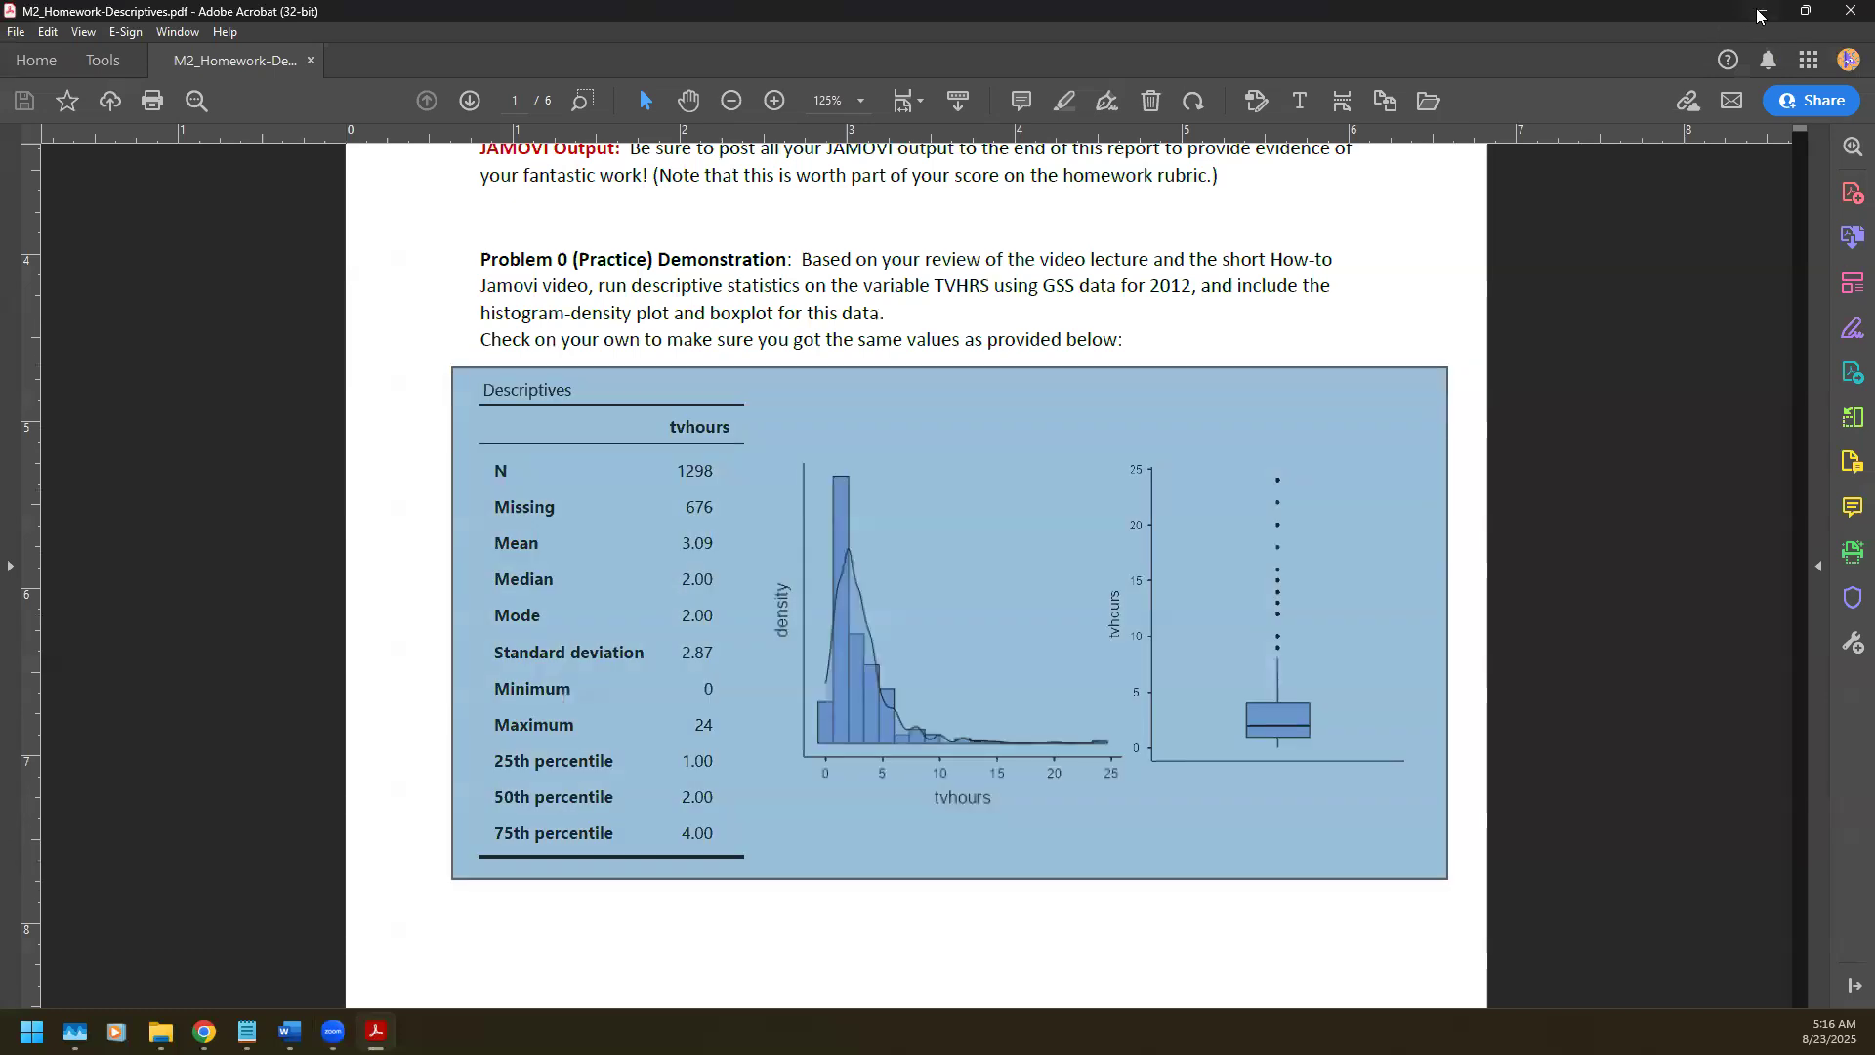
pyautogui.click(712, 534)
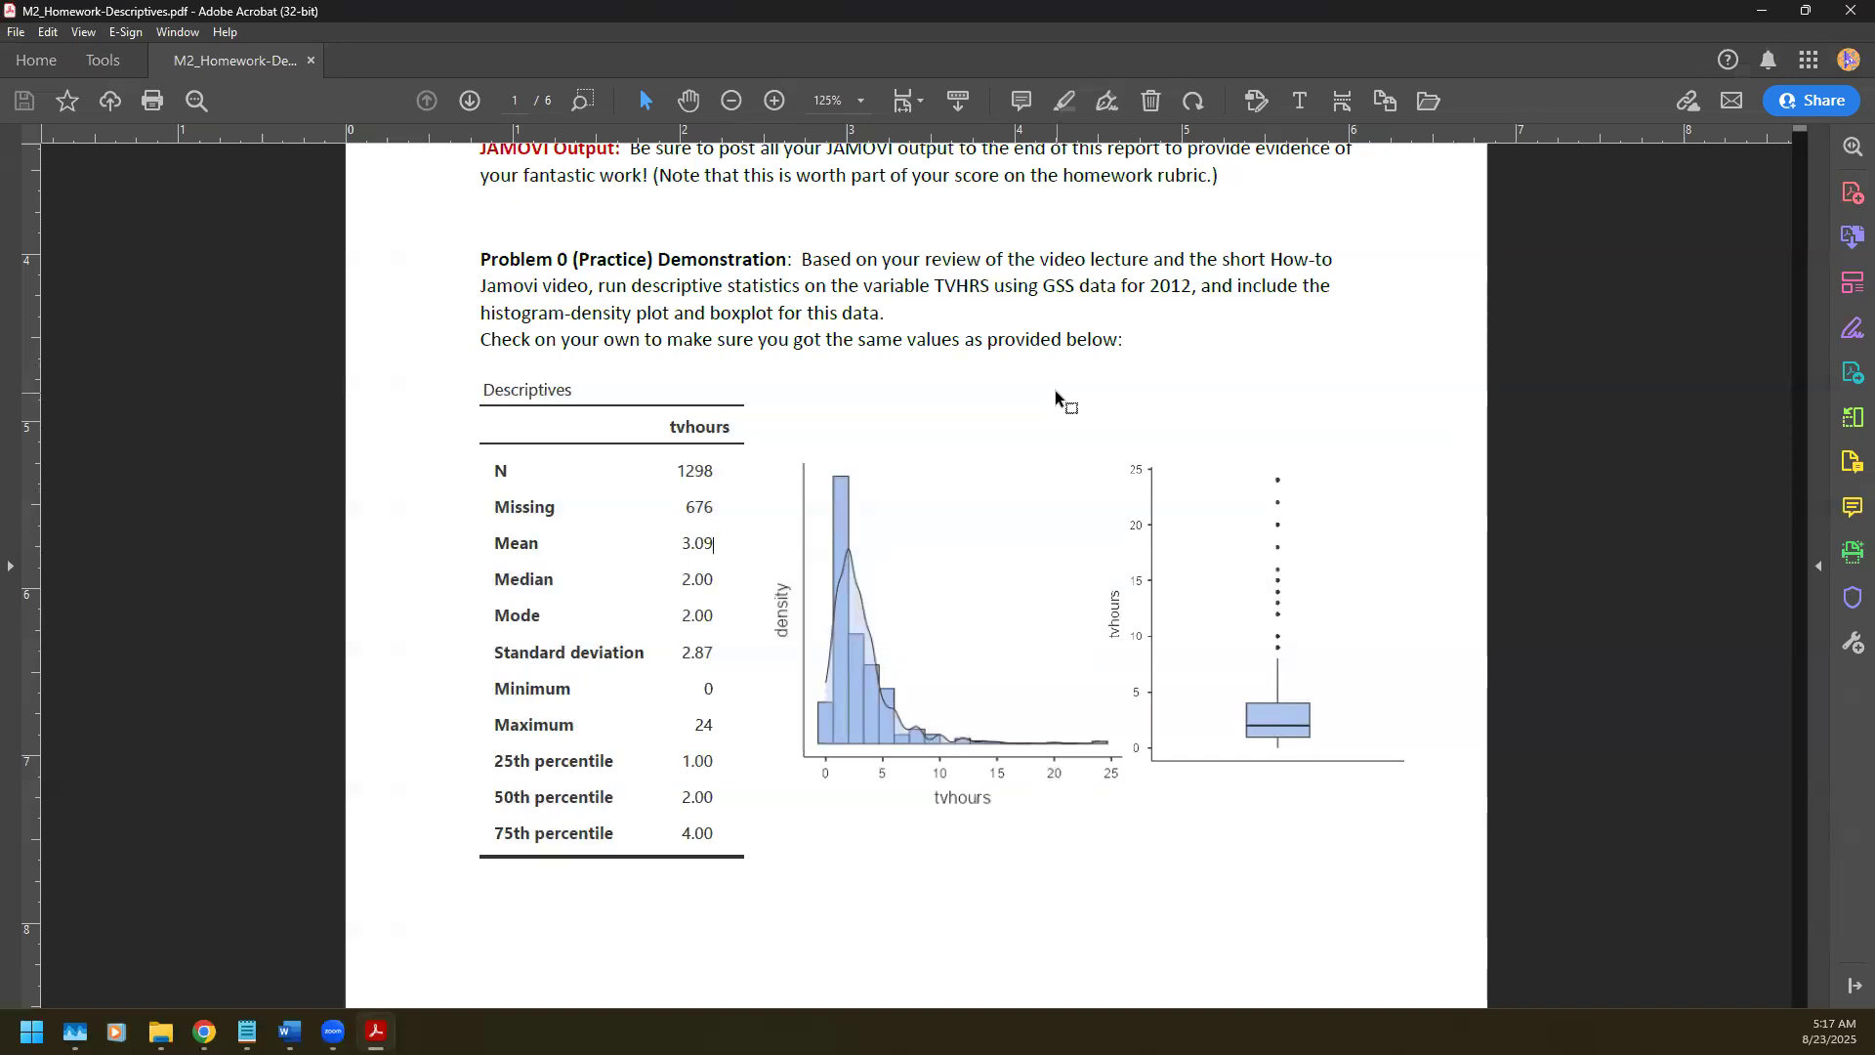
pyautogui.click(1763, 11)
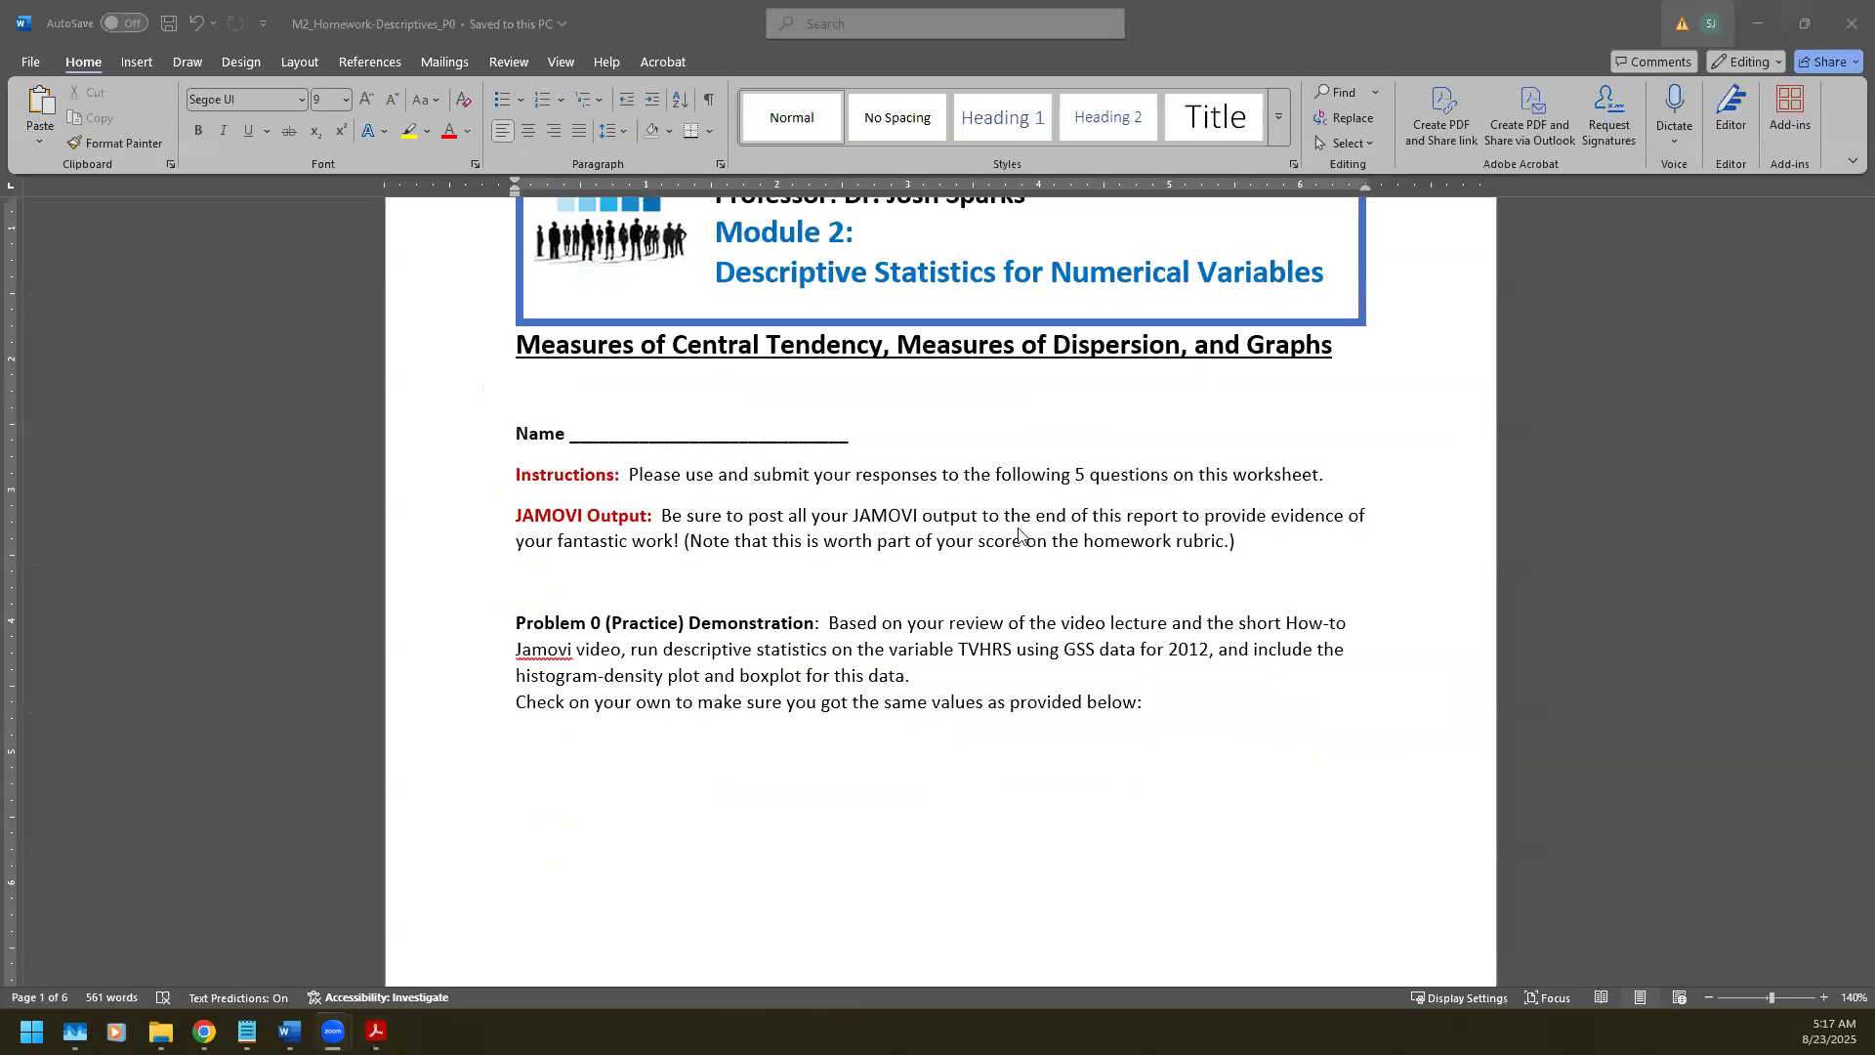
pyautogui.click(525, 622)
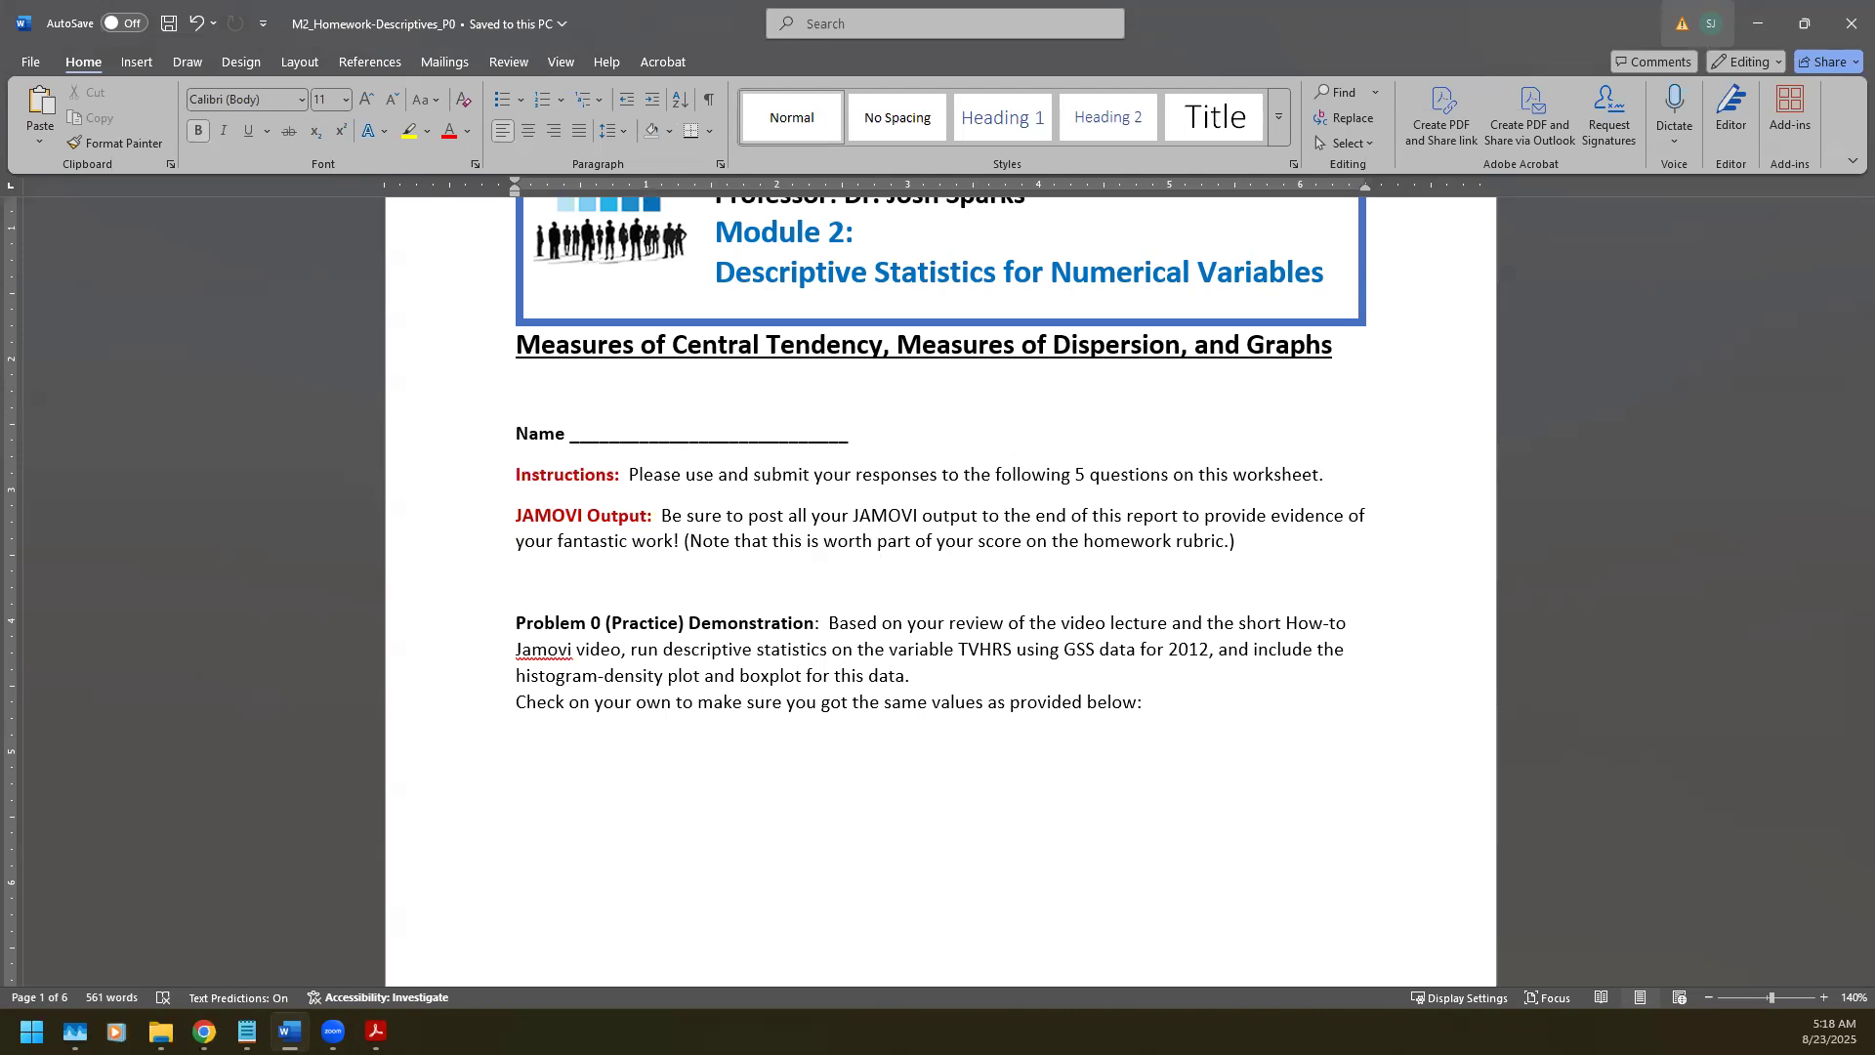
pyautogui.hotkey('alt', 'Tab')
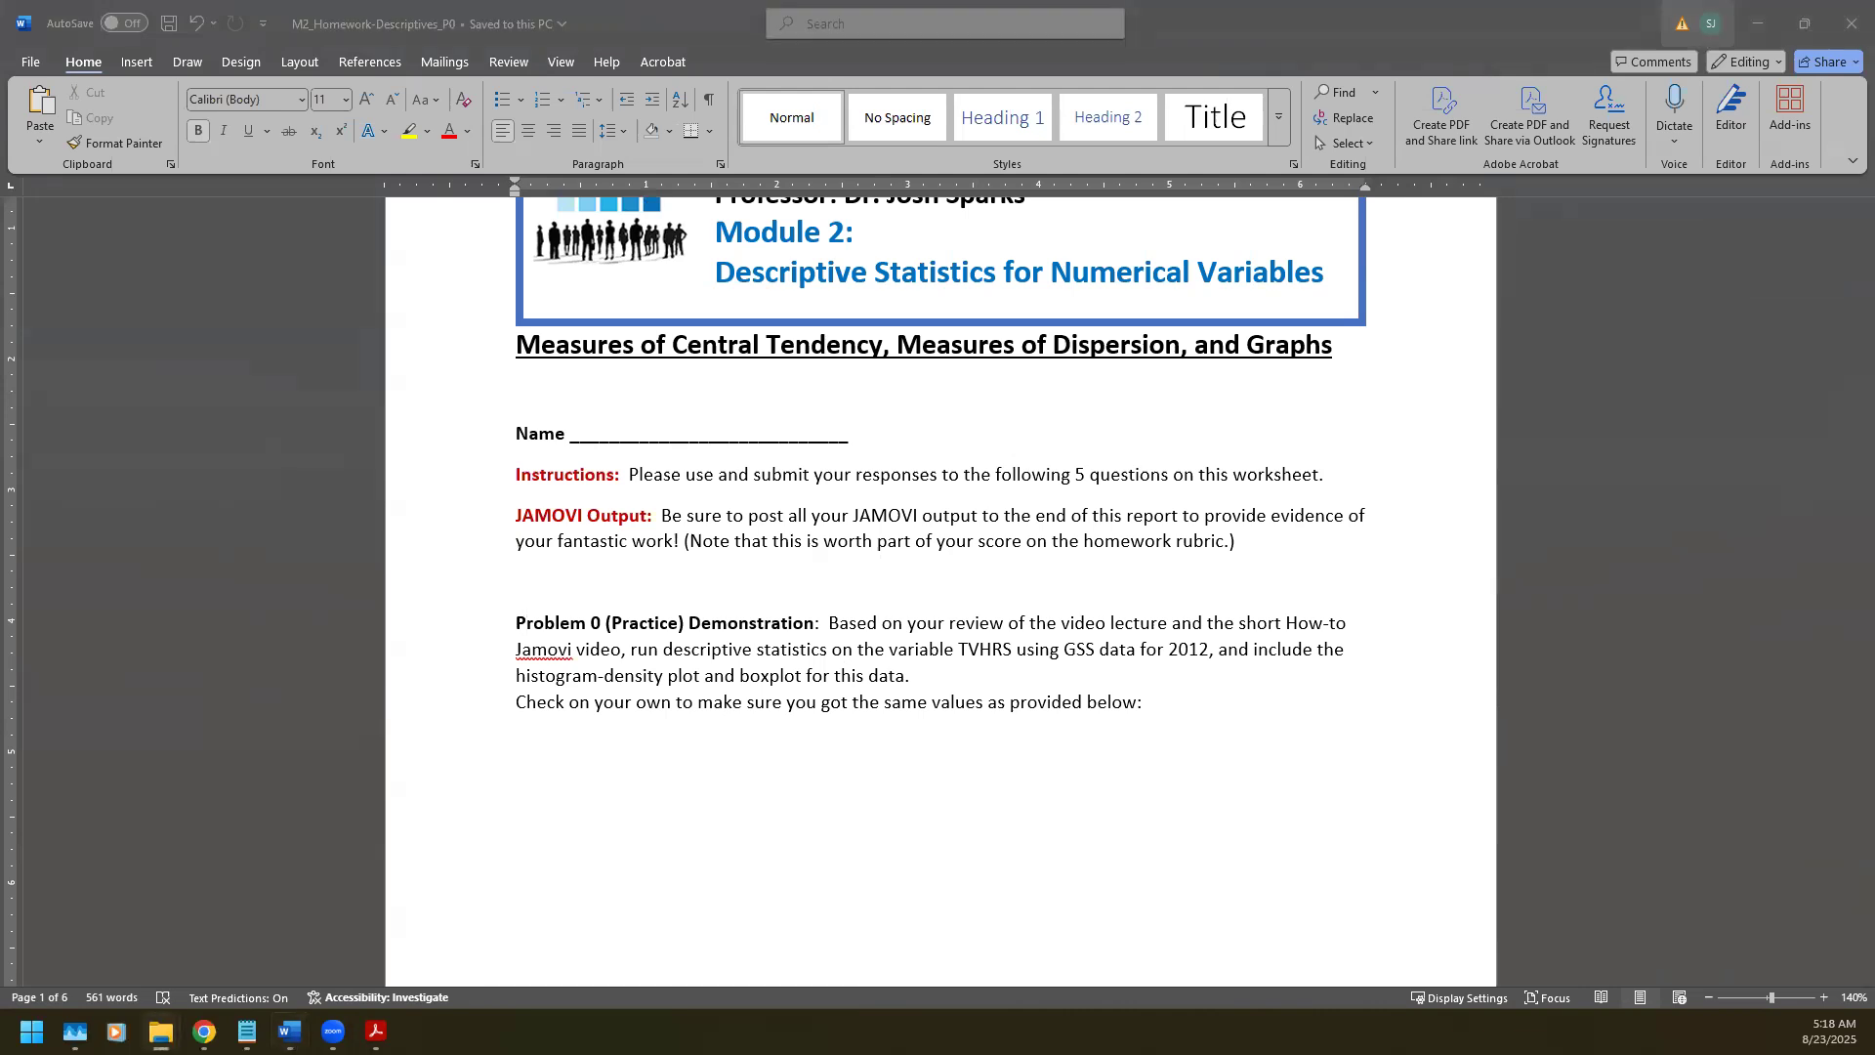
# Step: Scroll down through the Word worksheet and back up to the top
pyautogui.scroll(-20, 670, 553)
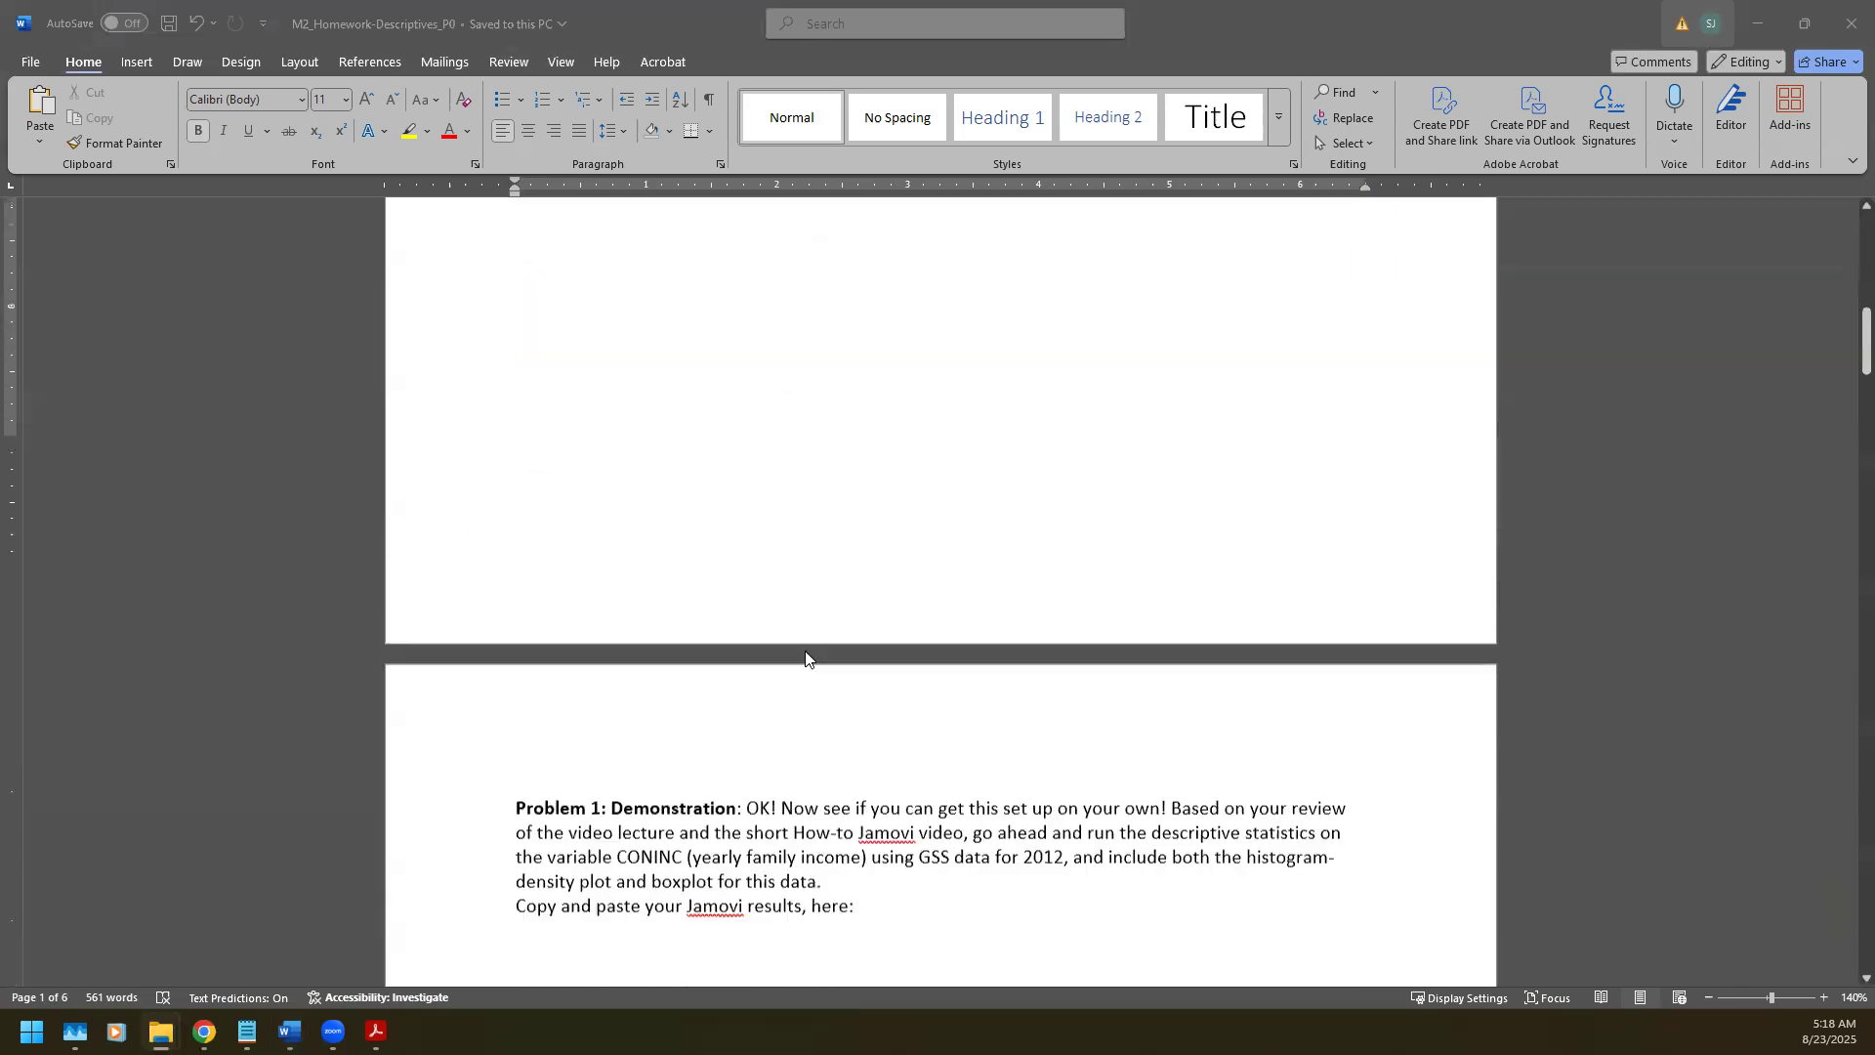
pyautogui.scroll(-5, 805, 657)
pyautogui.scroll(20, 805, 657)
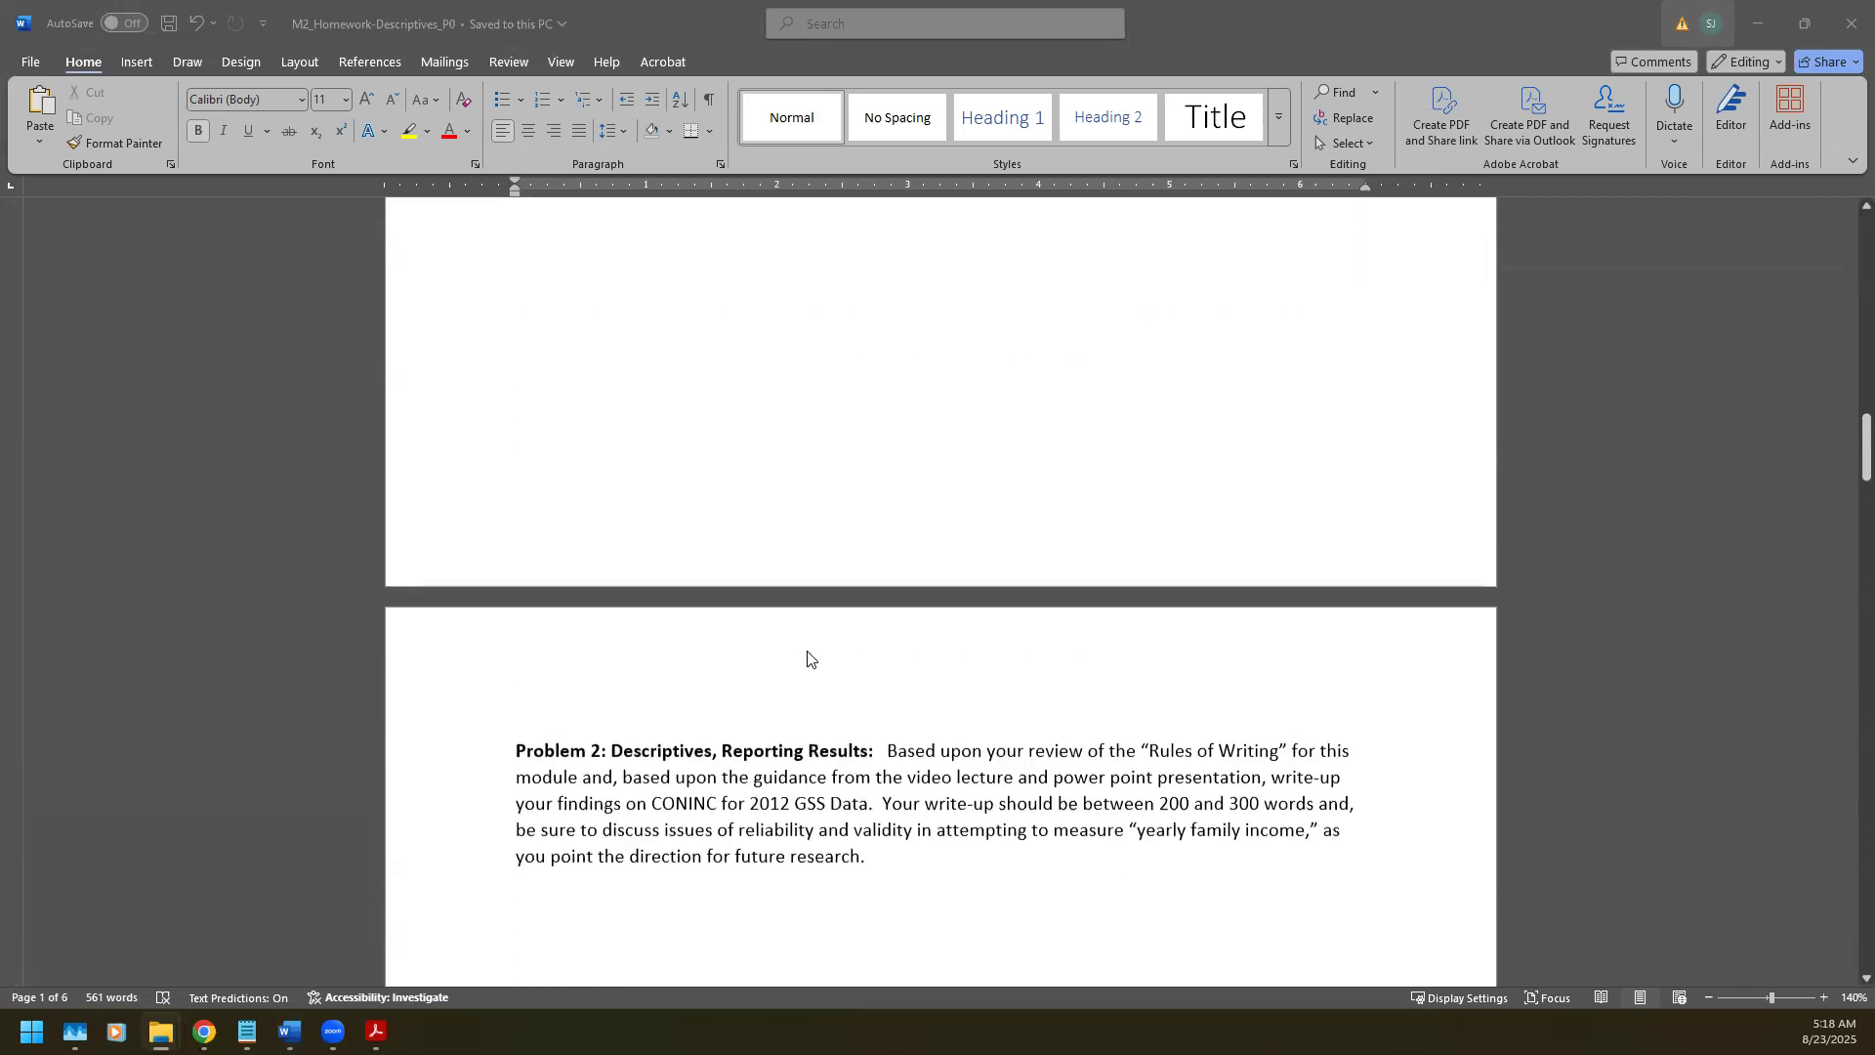
pyautogui.scroll(3, 806, 657)
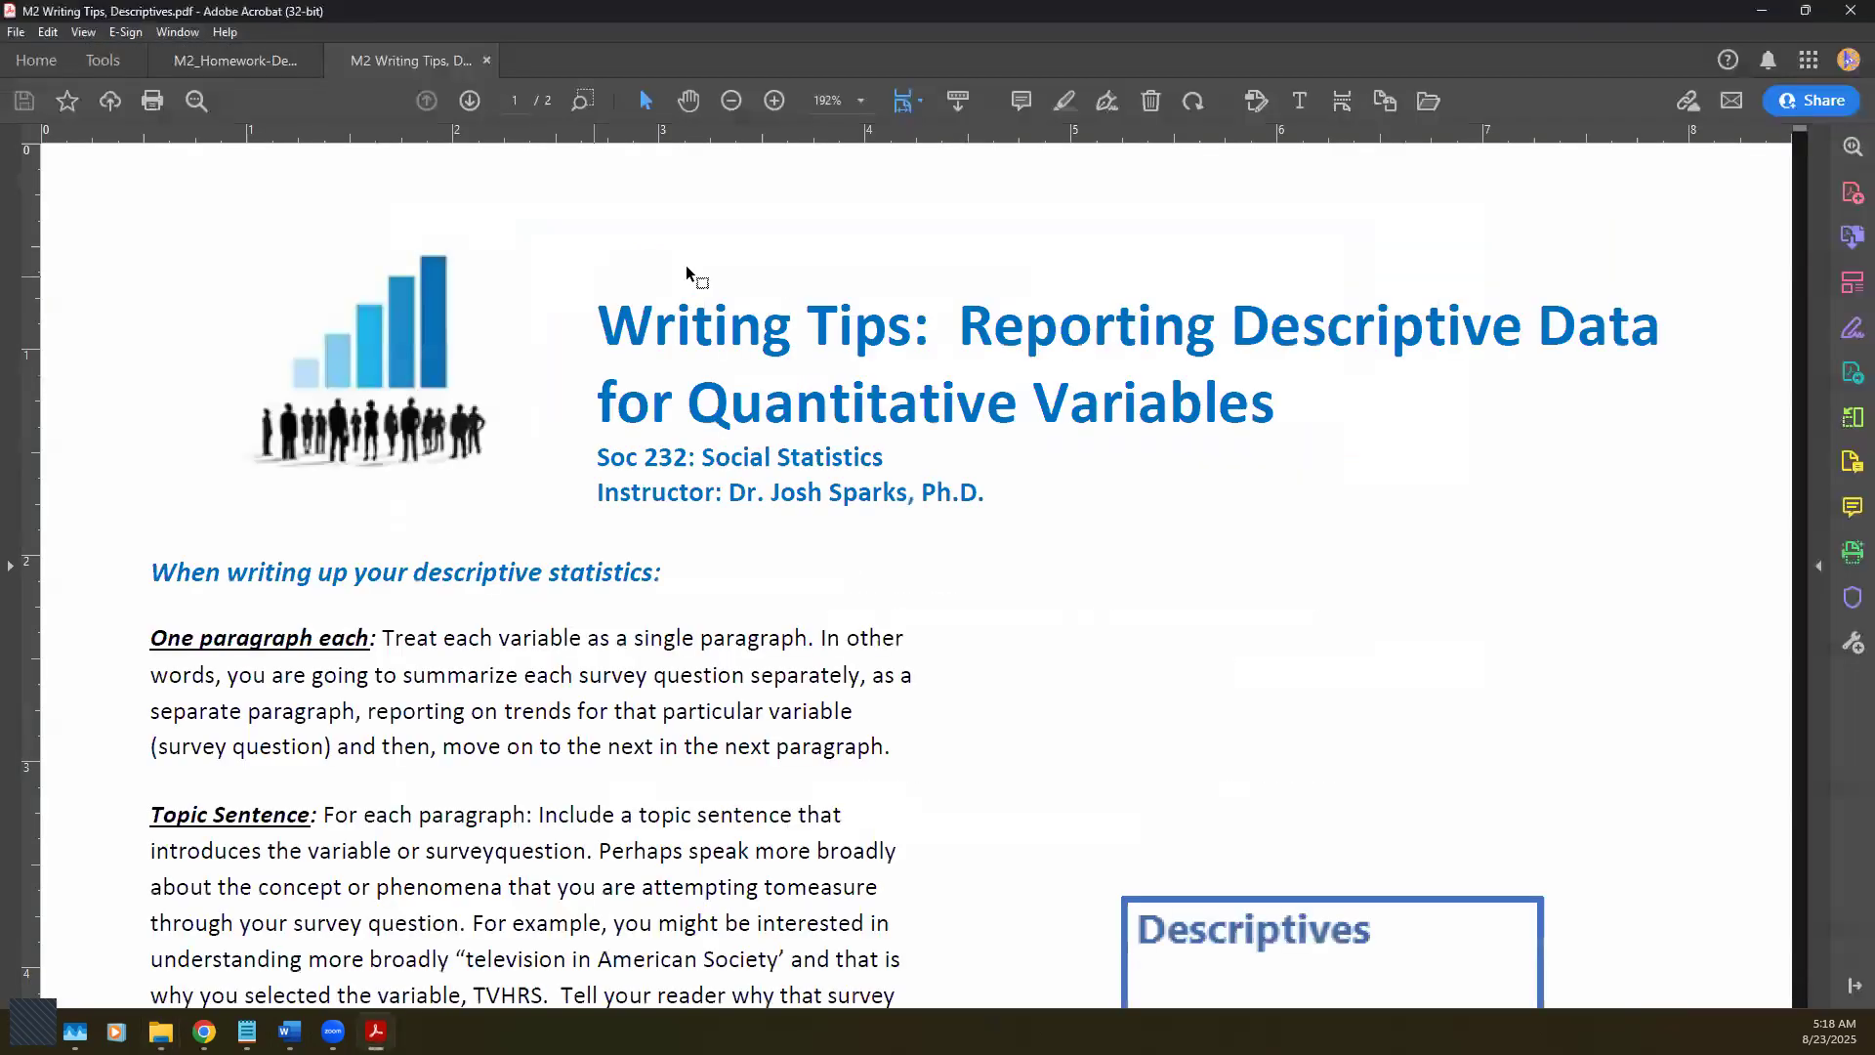
# Step: Read down the M2 Writing Tips PDF, then return to the M2_Homework-Descriptives PDF
pyautogui.scroll(-3, 890, 644)
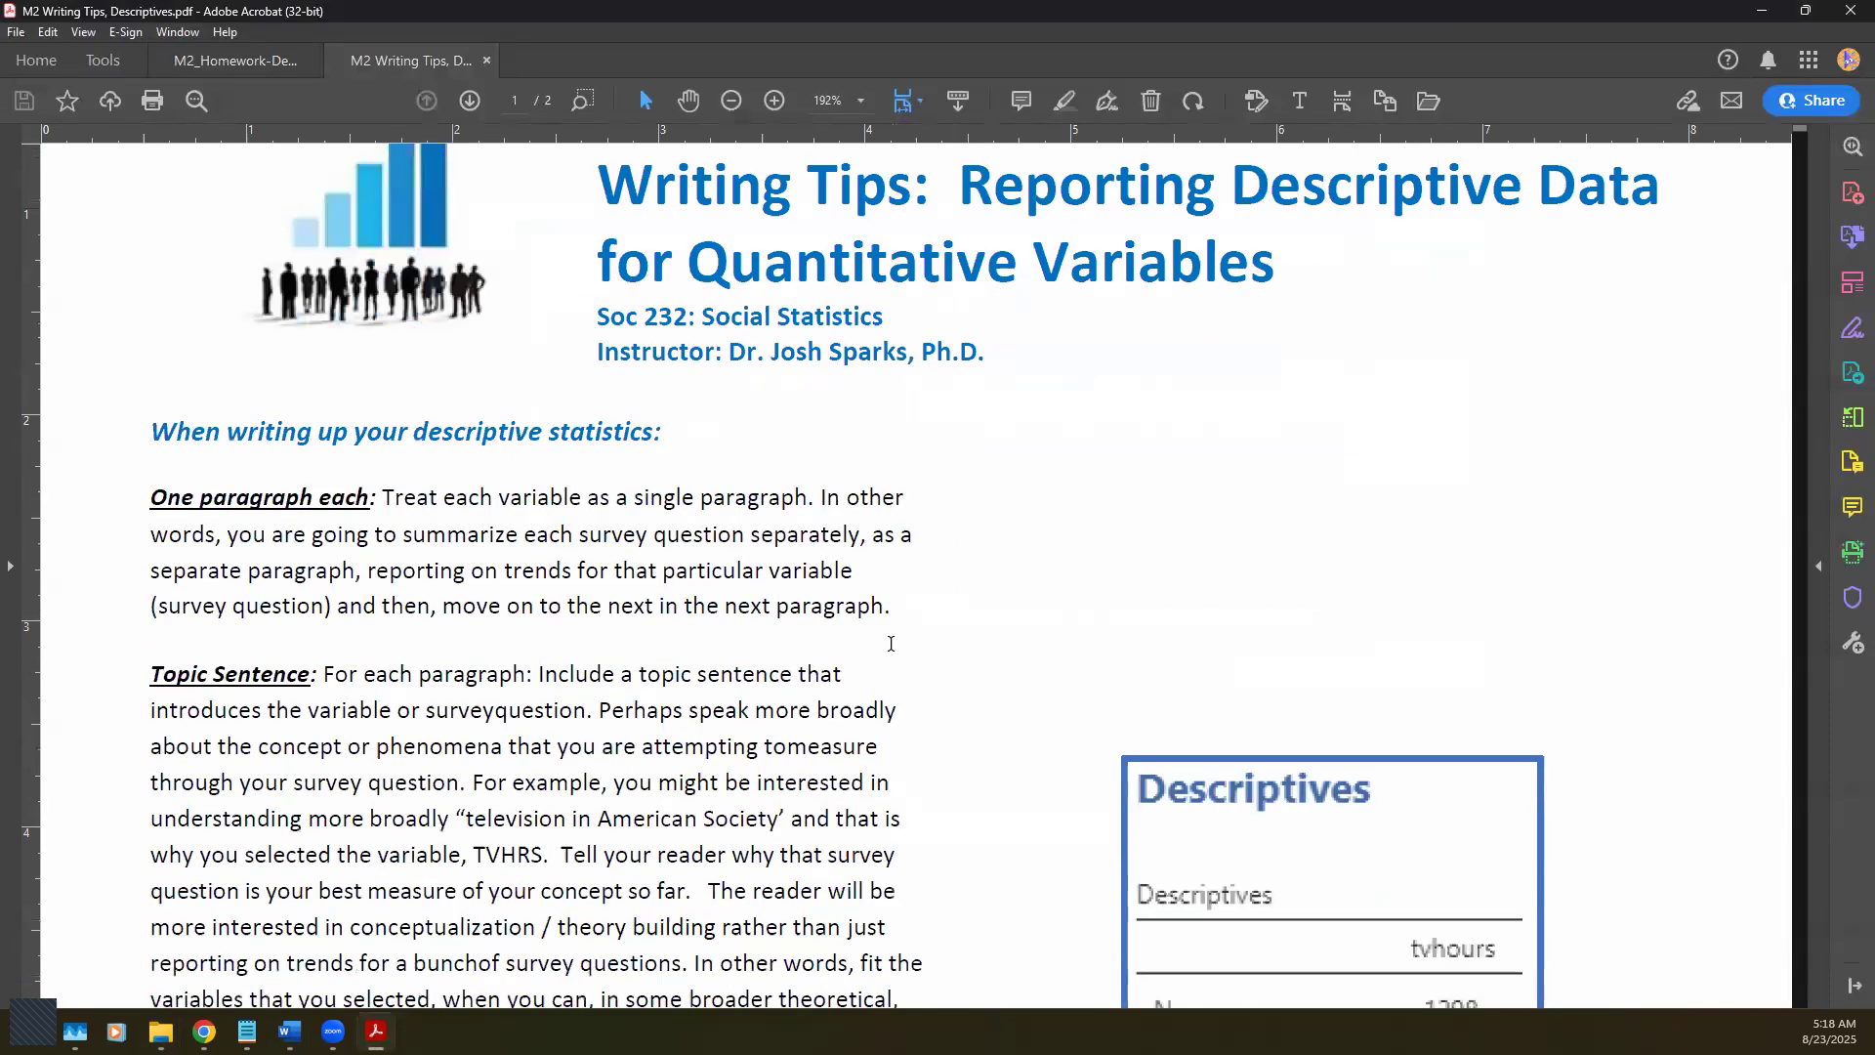
pyautogui.scroll(-4, 891, 644)
pyautogui.scroll(-5, 891, 645)
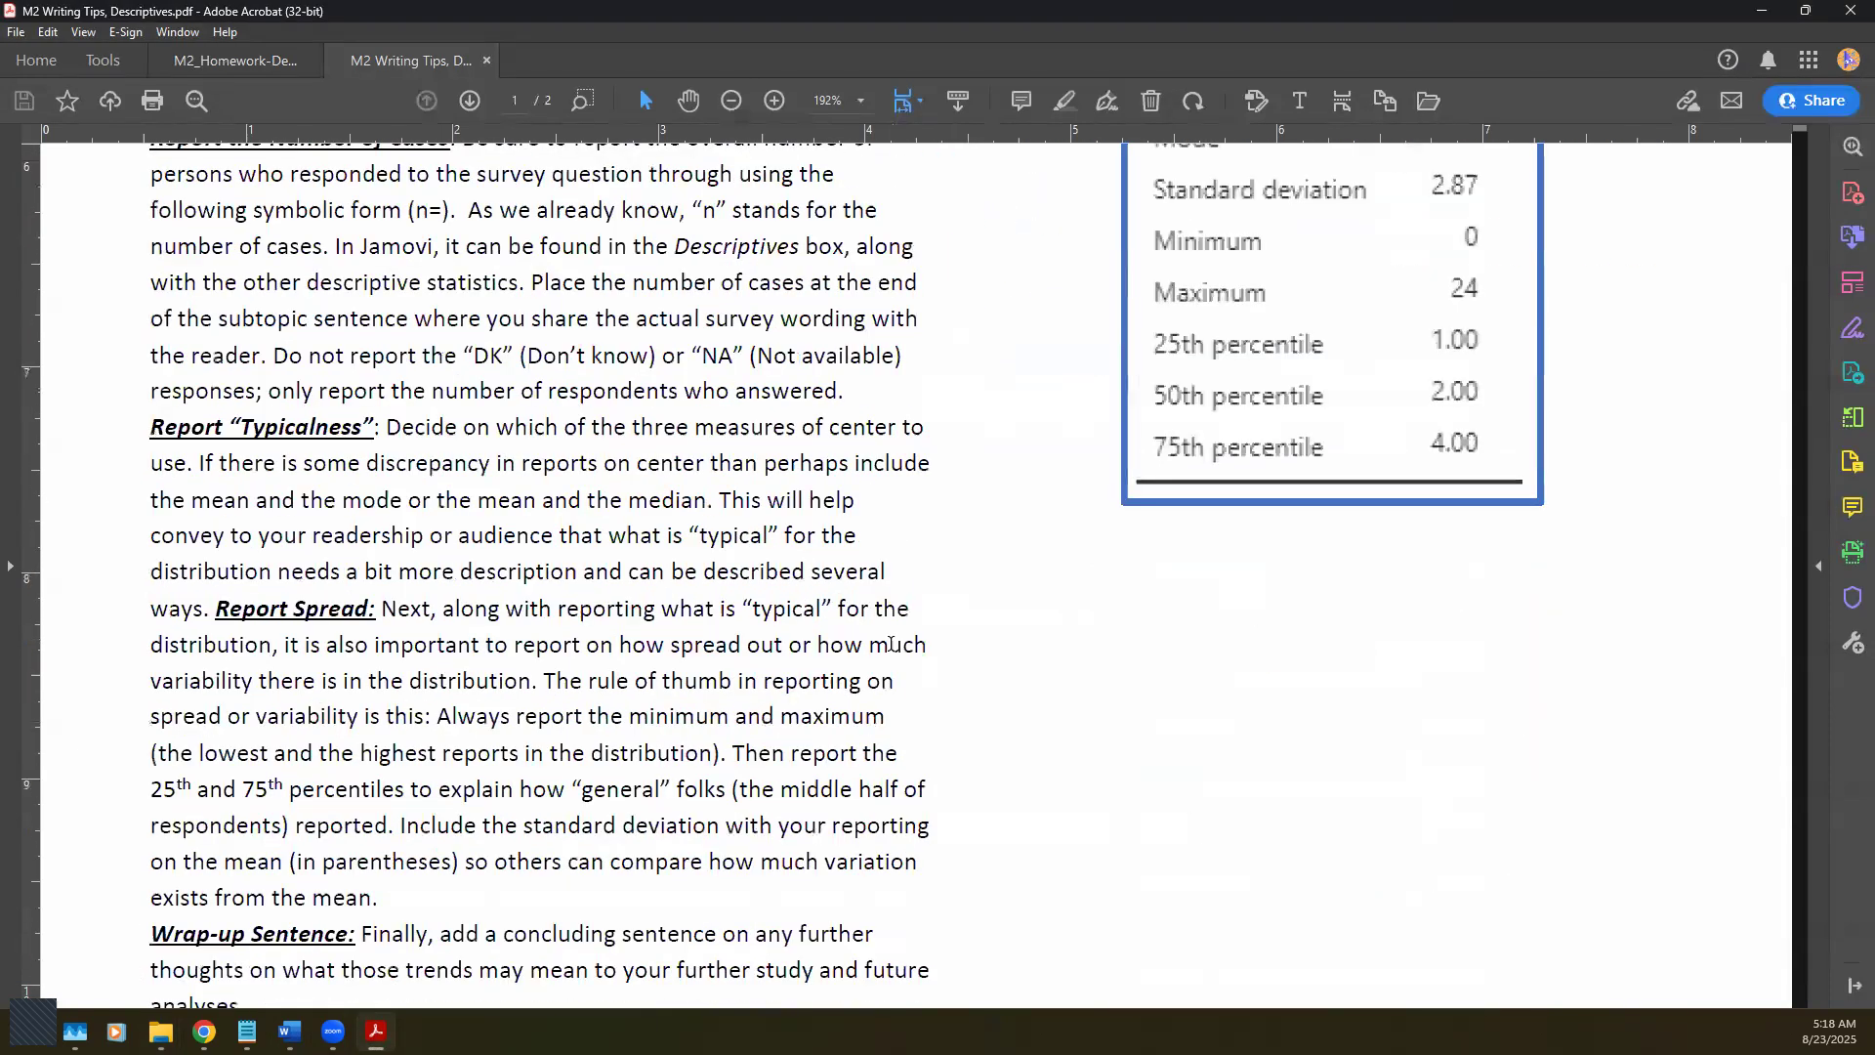
pyautogui.scroll(-5, 890, 649)
pyautogui.scroll(-8, 890, 645)
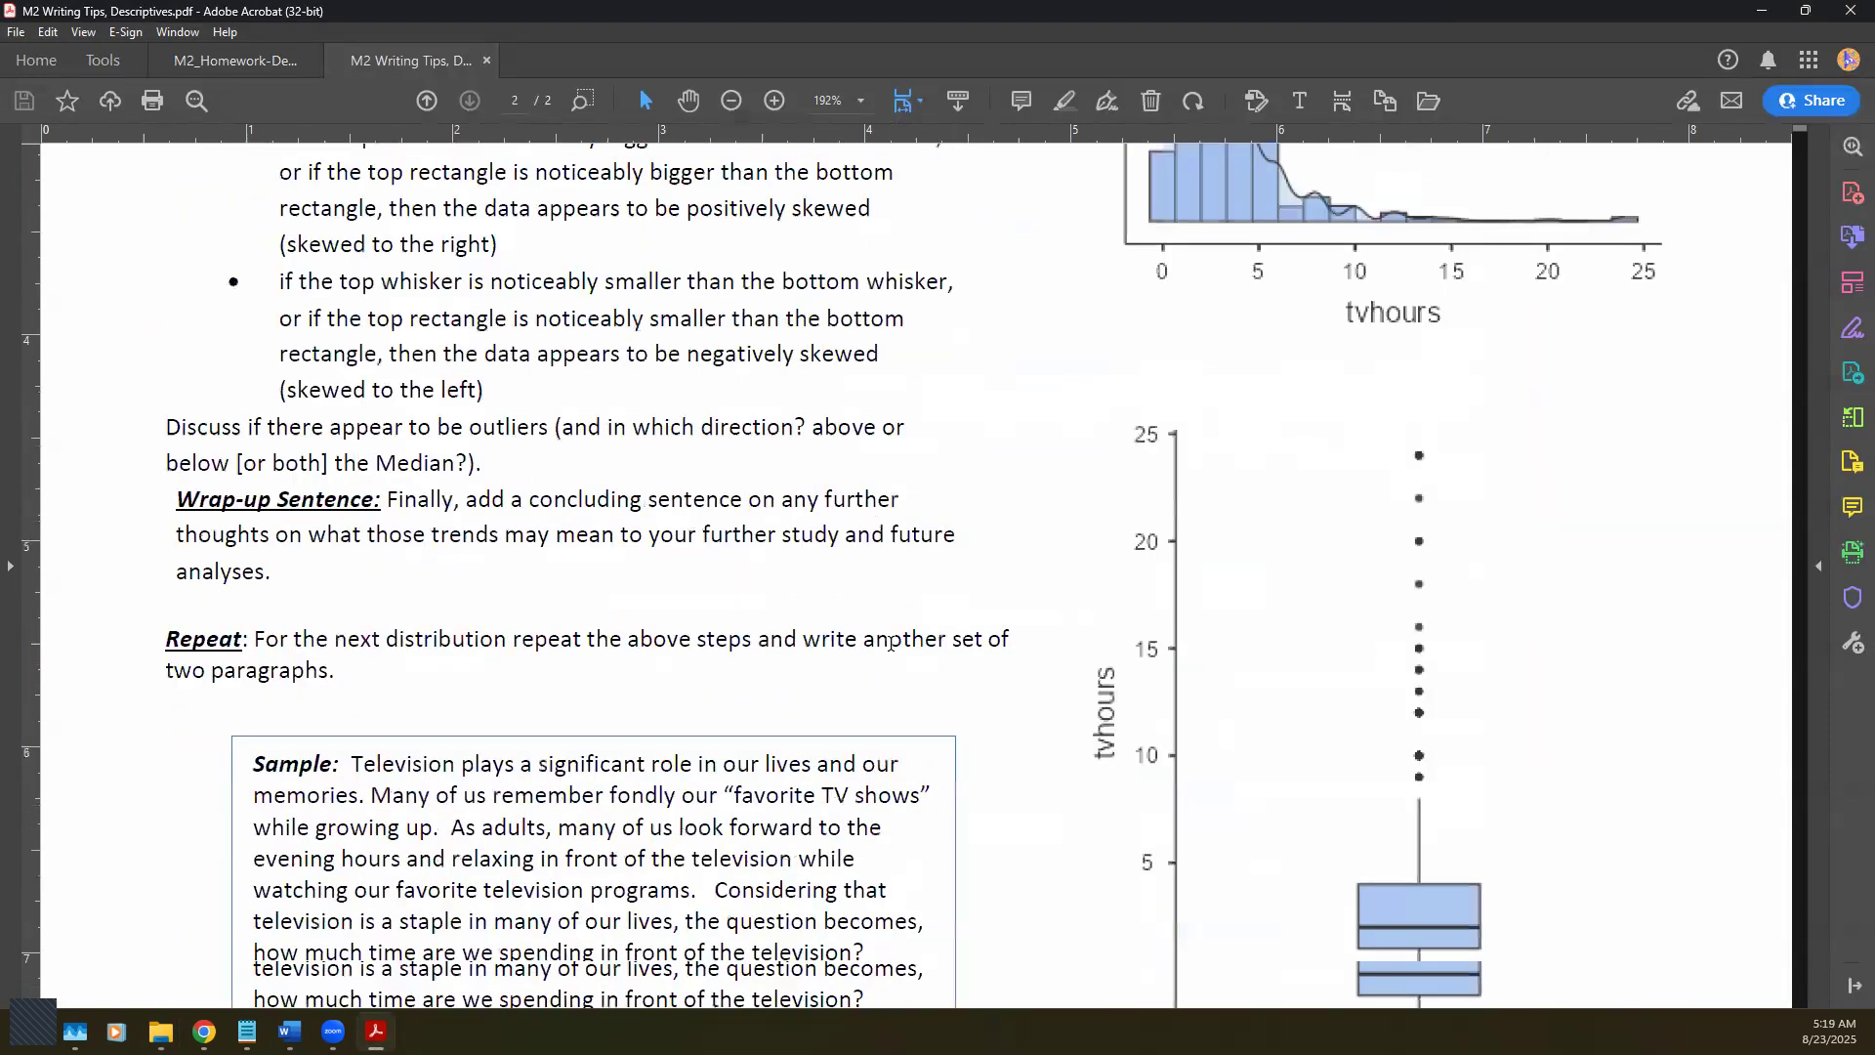
pyautogui.scroll(-3, 891, 644)
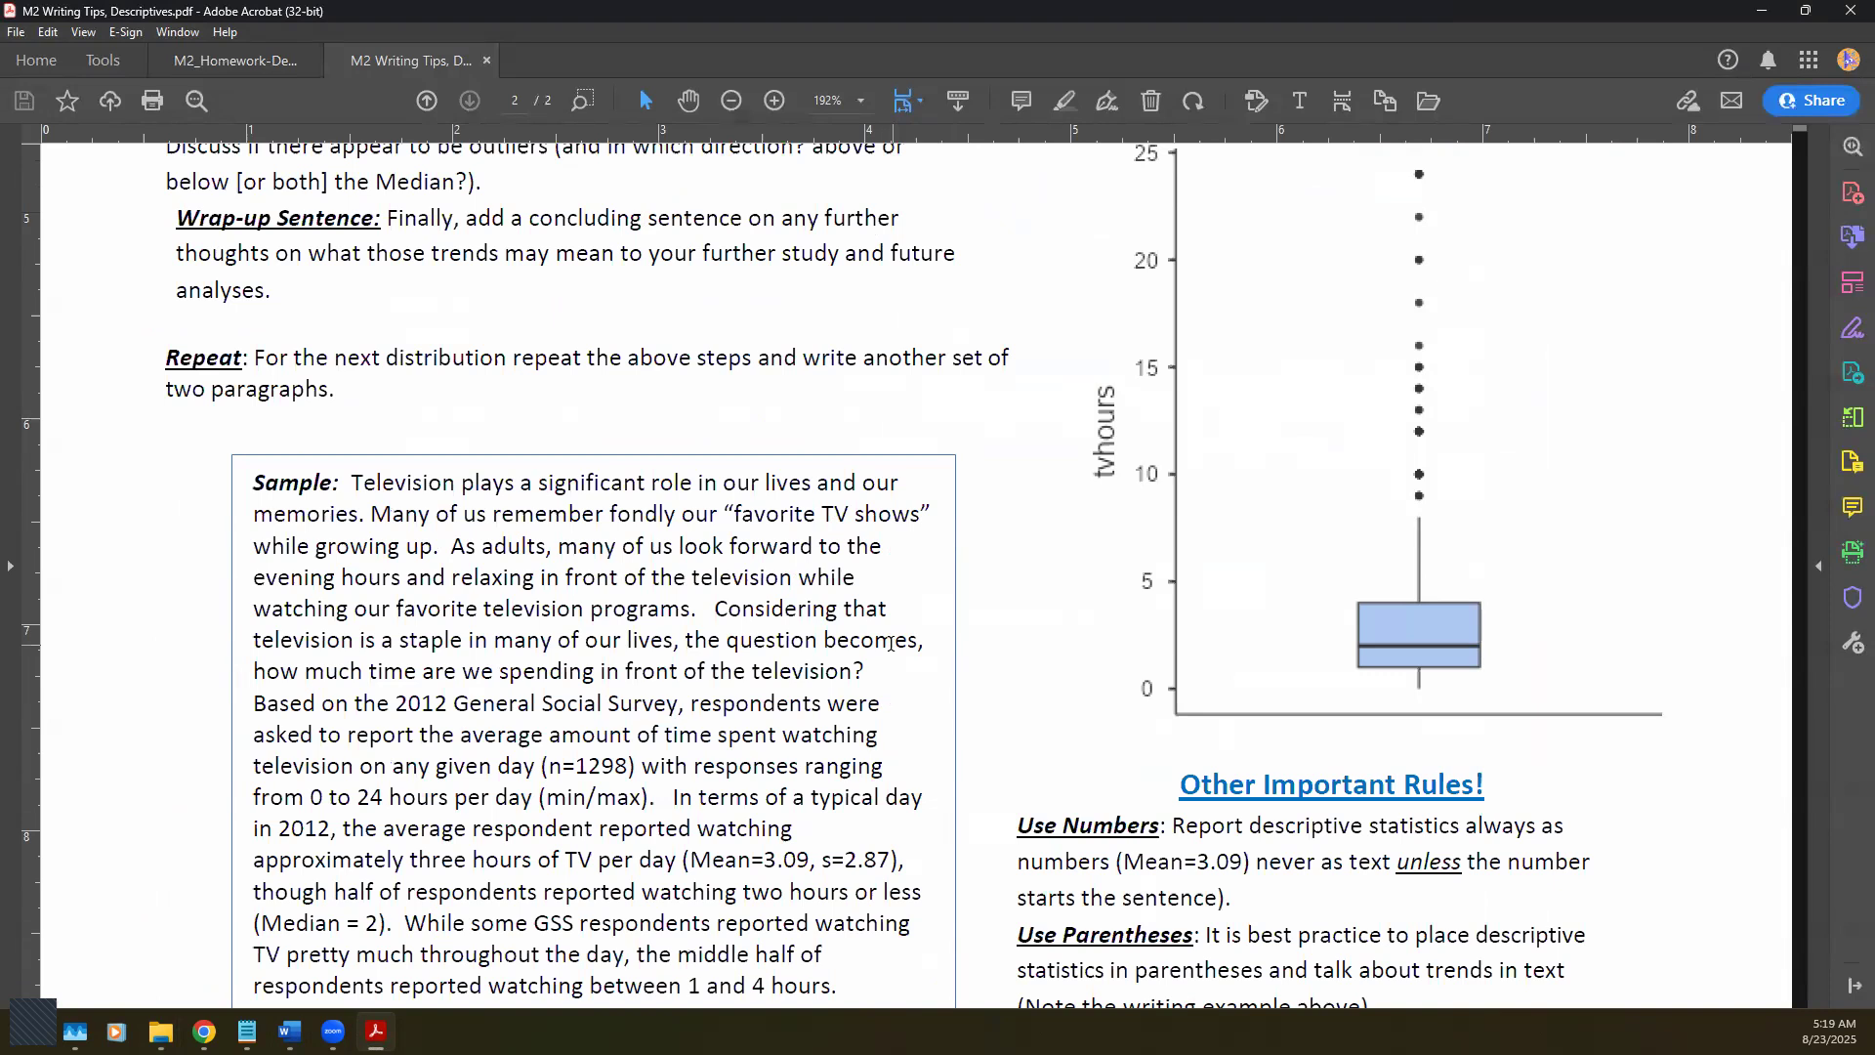
pyautogui.scroll(-2, 893, 640)
pyautogui.scroll(-3, 1072, 567)
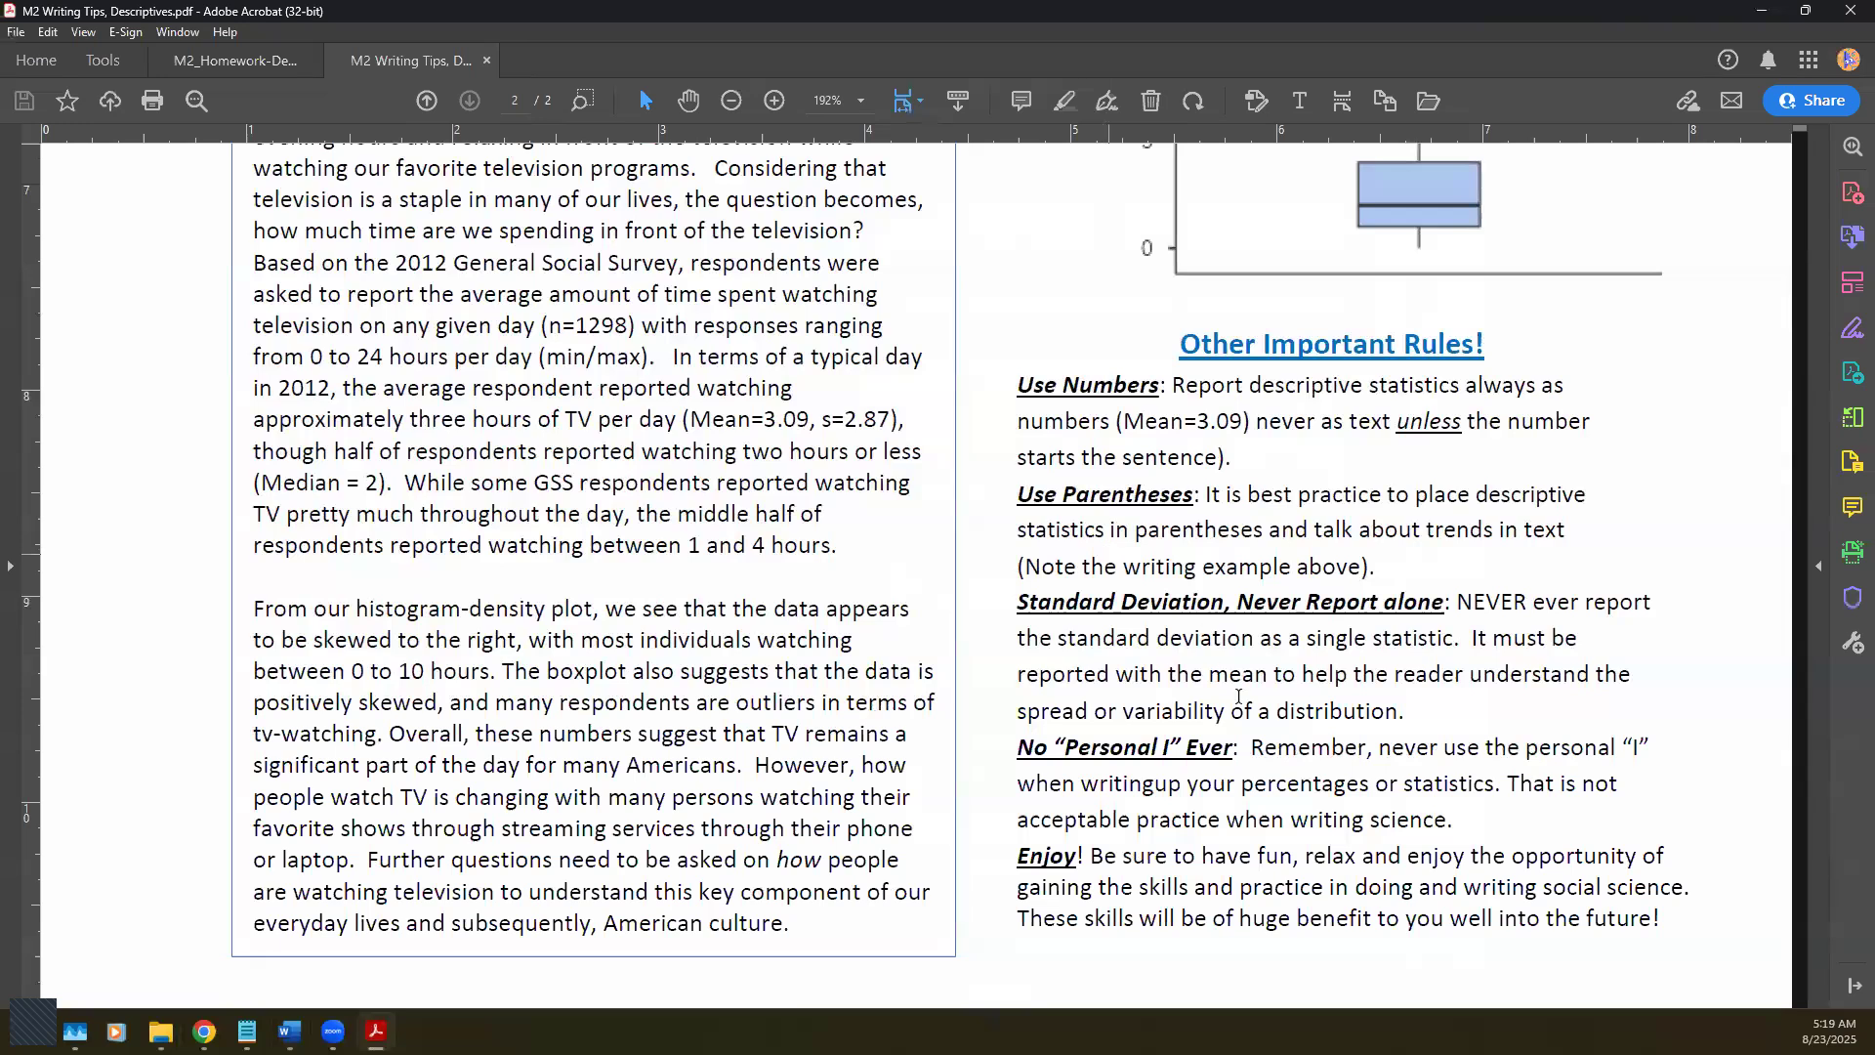
pyautogui.scroll(1, 1259, 708)
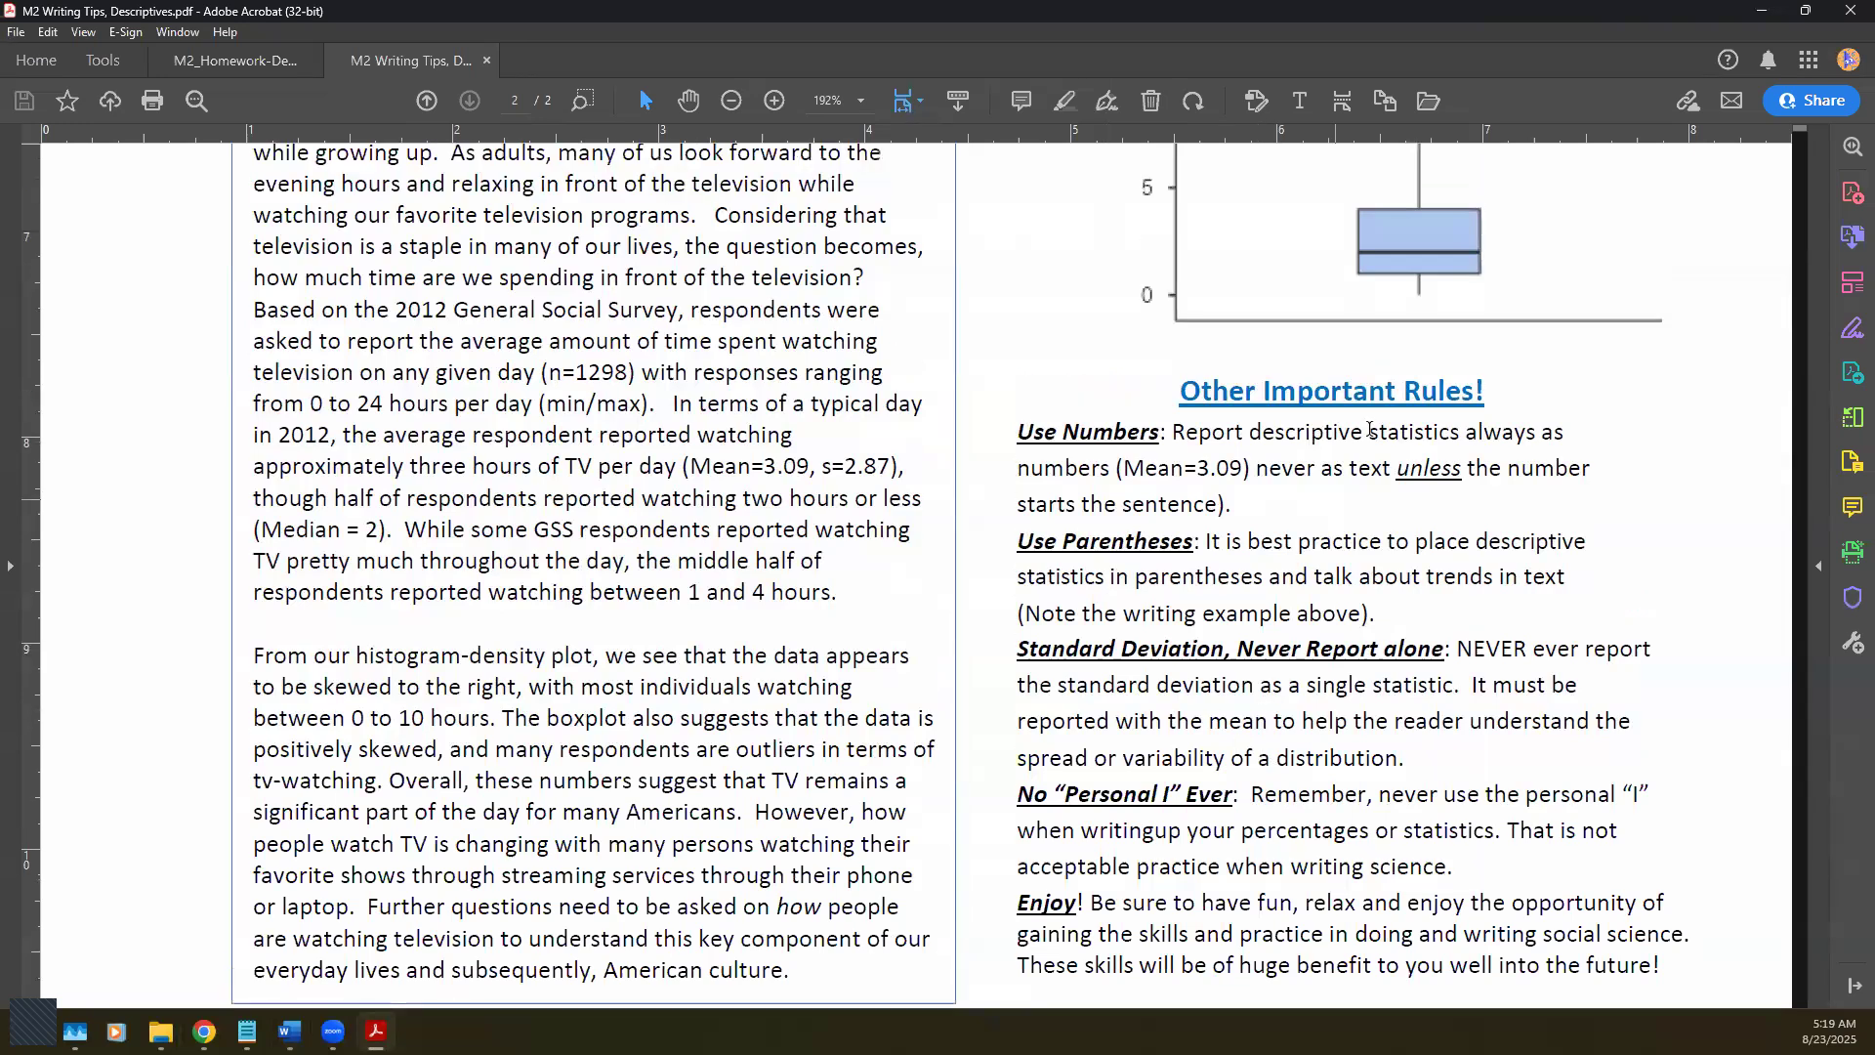
pyautogui.click(238, 57)
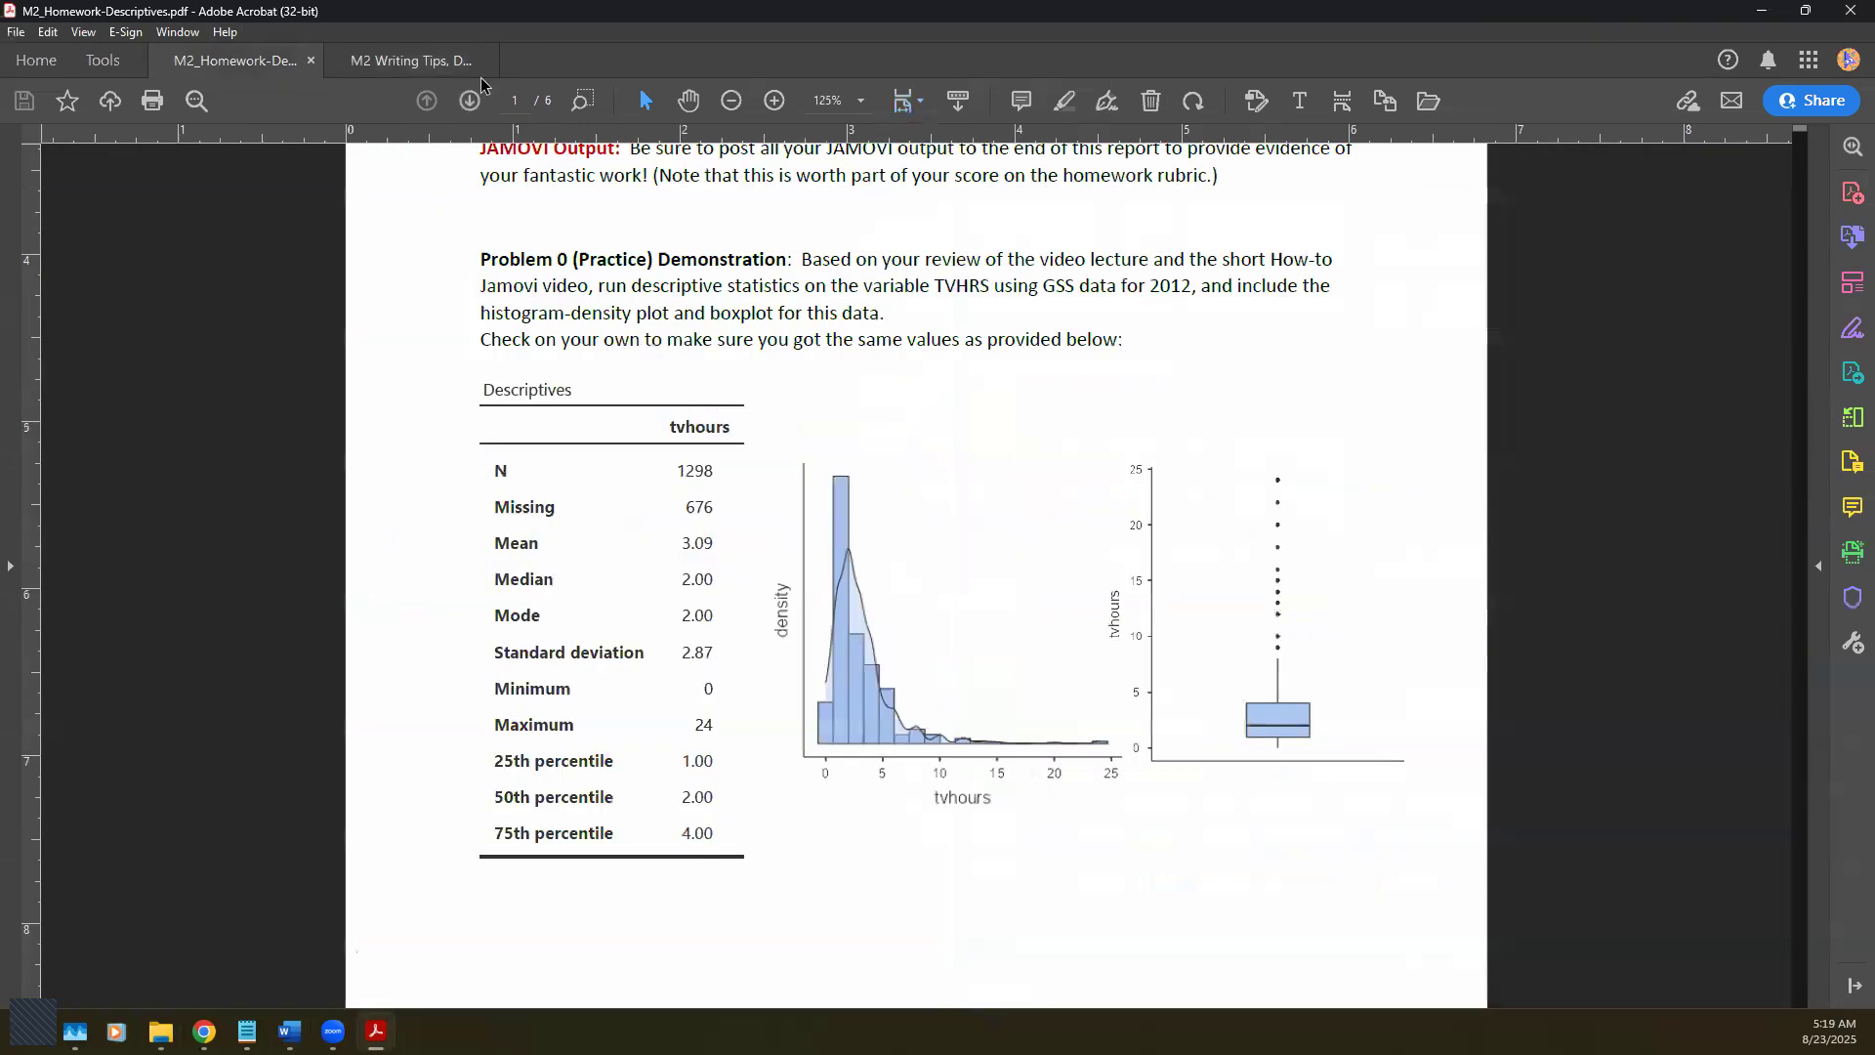
# Step: Minimize Acrobat and bring the Data folder window forward from the taskbar
pyautogui.click(1761, 11)
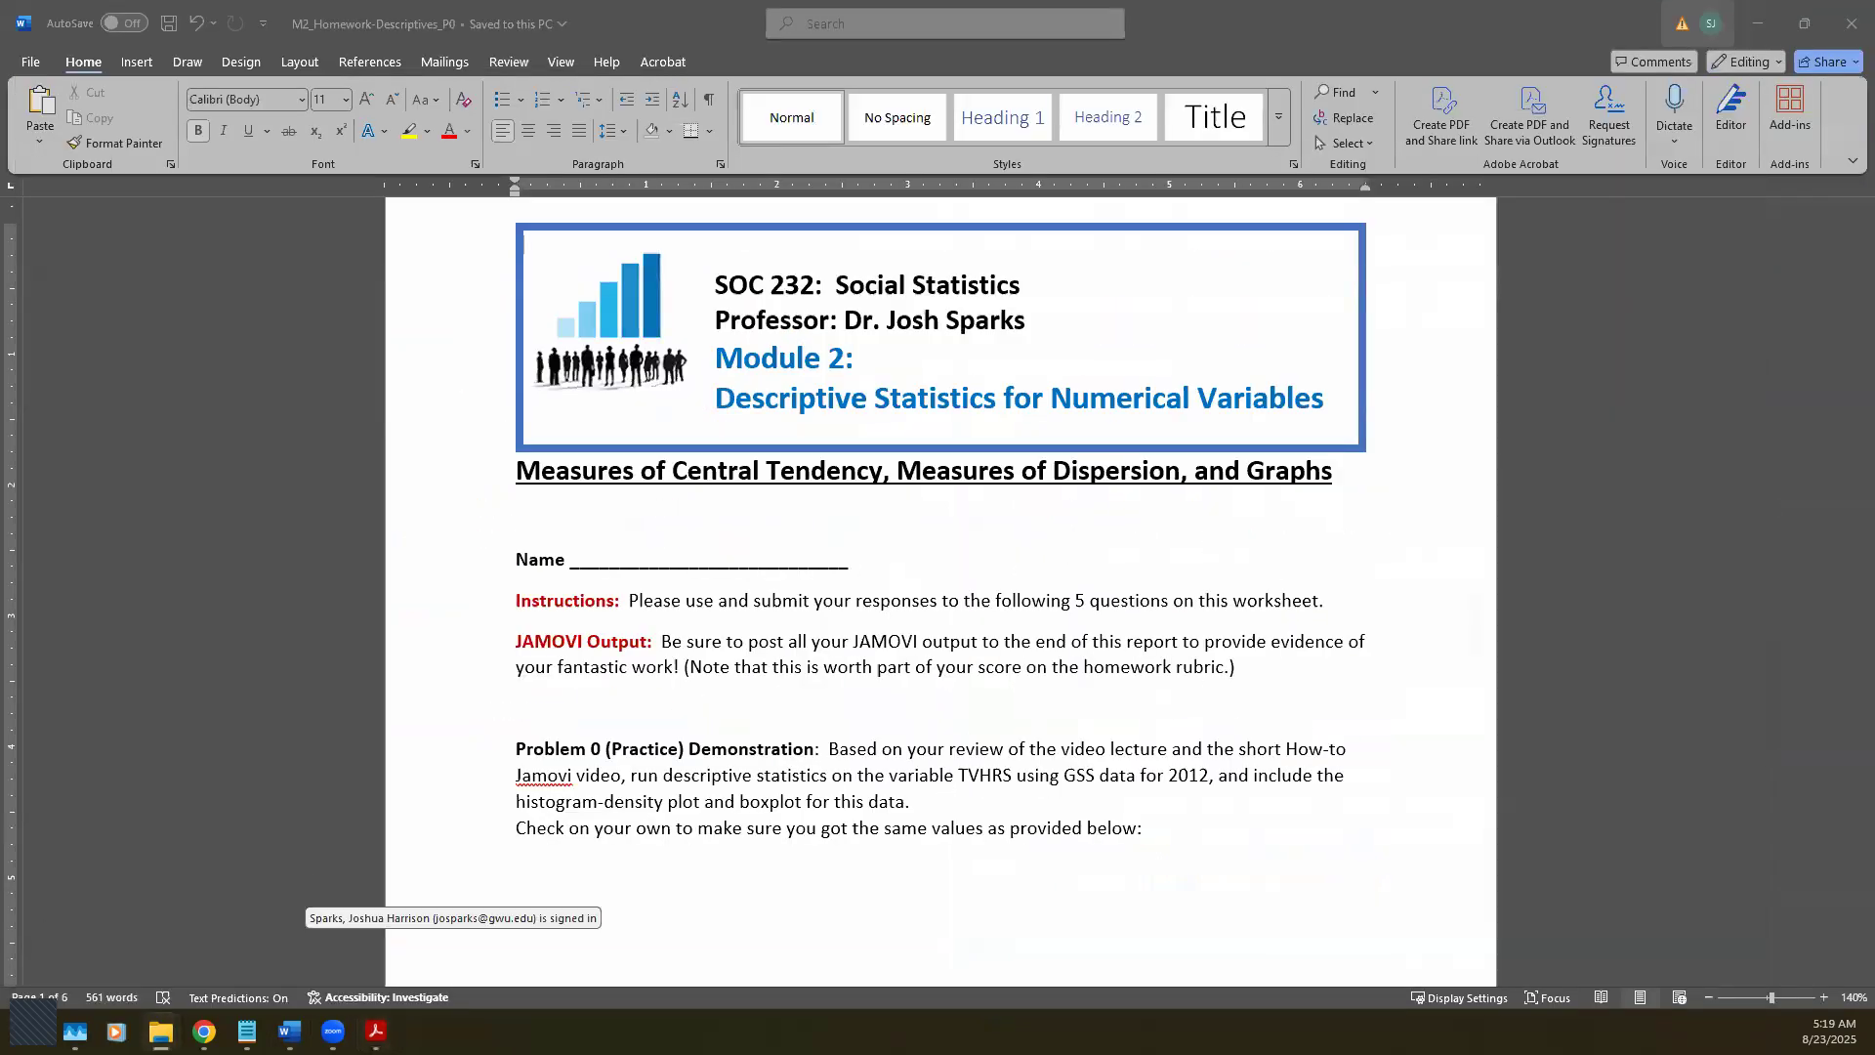
pyautogui.click(162, 1031)
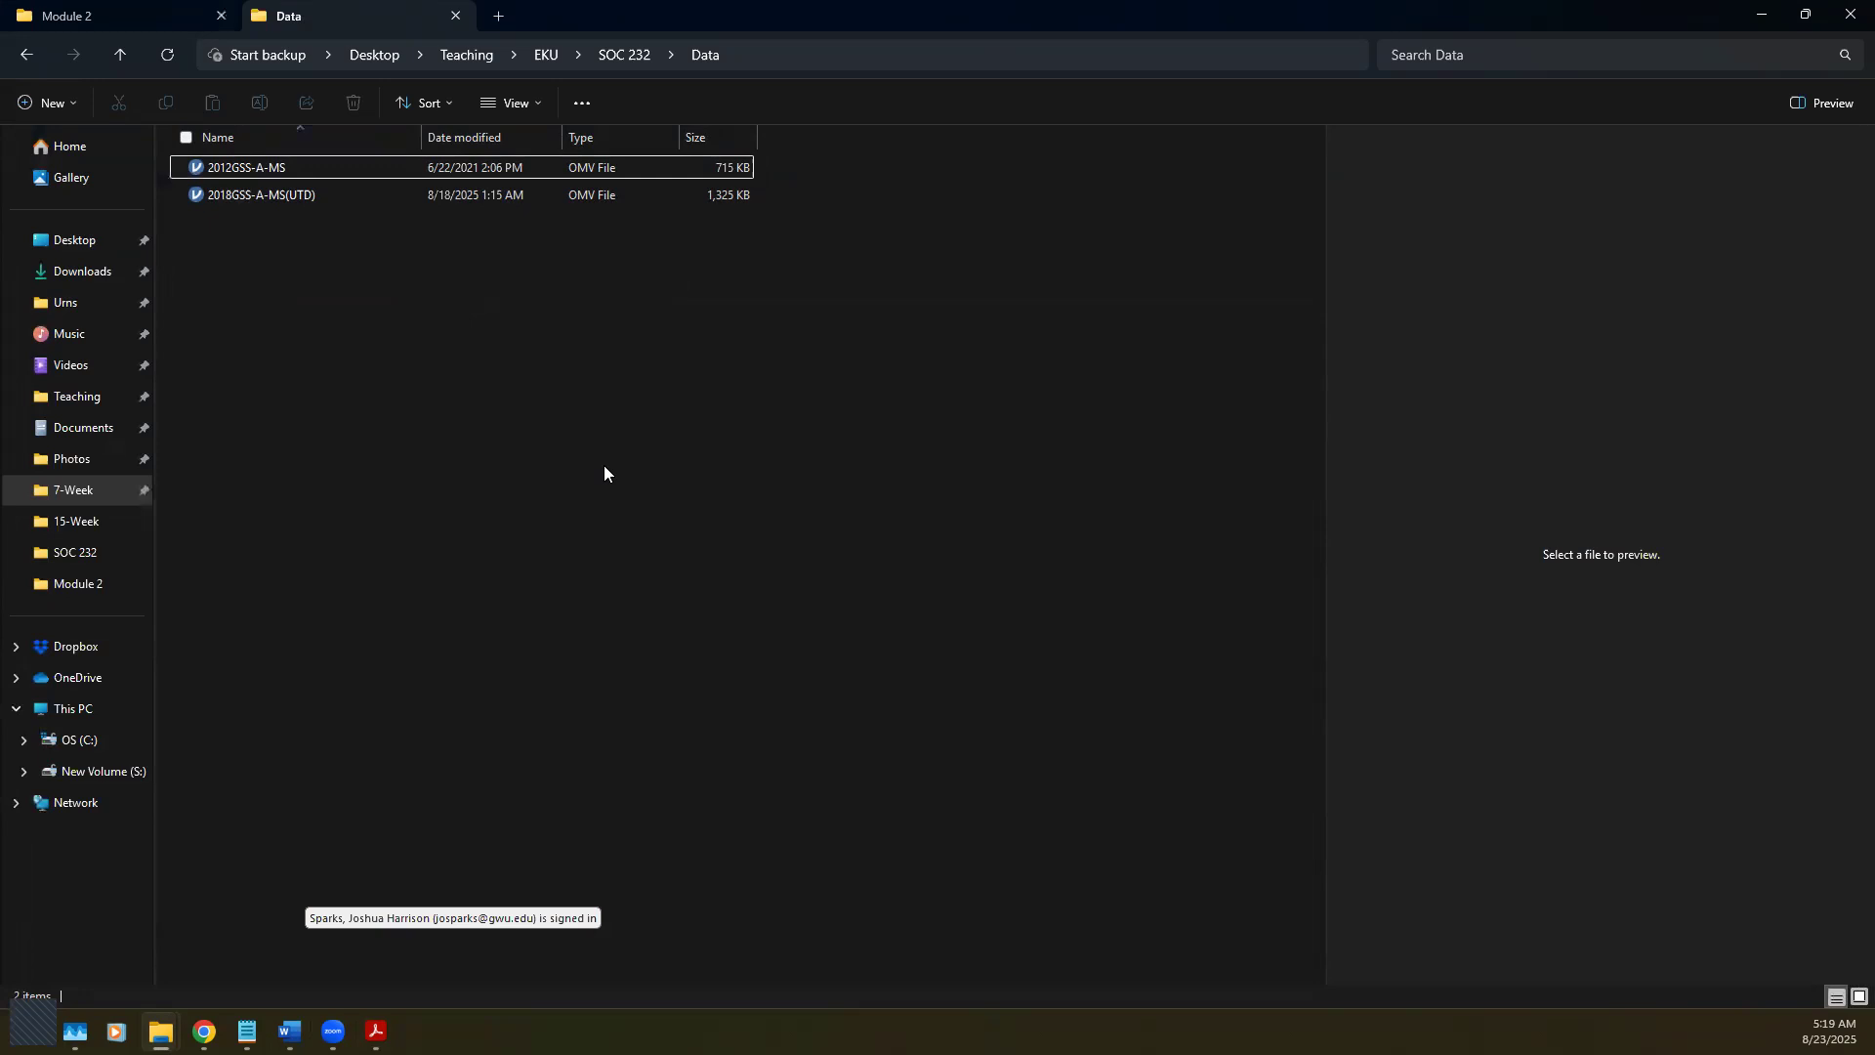
# Step: Select 2012GSS-A-MS in the Data folder and open it in jamovi
pyautogui.click(291, 176)
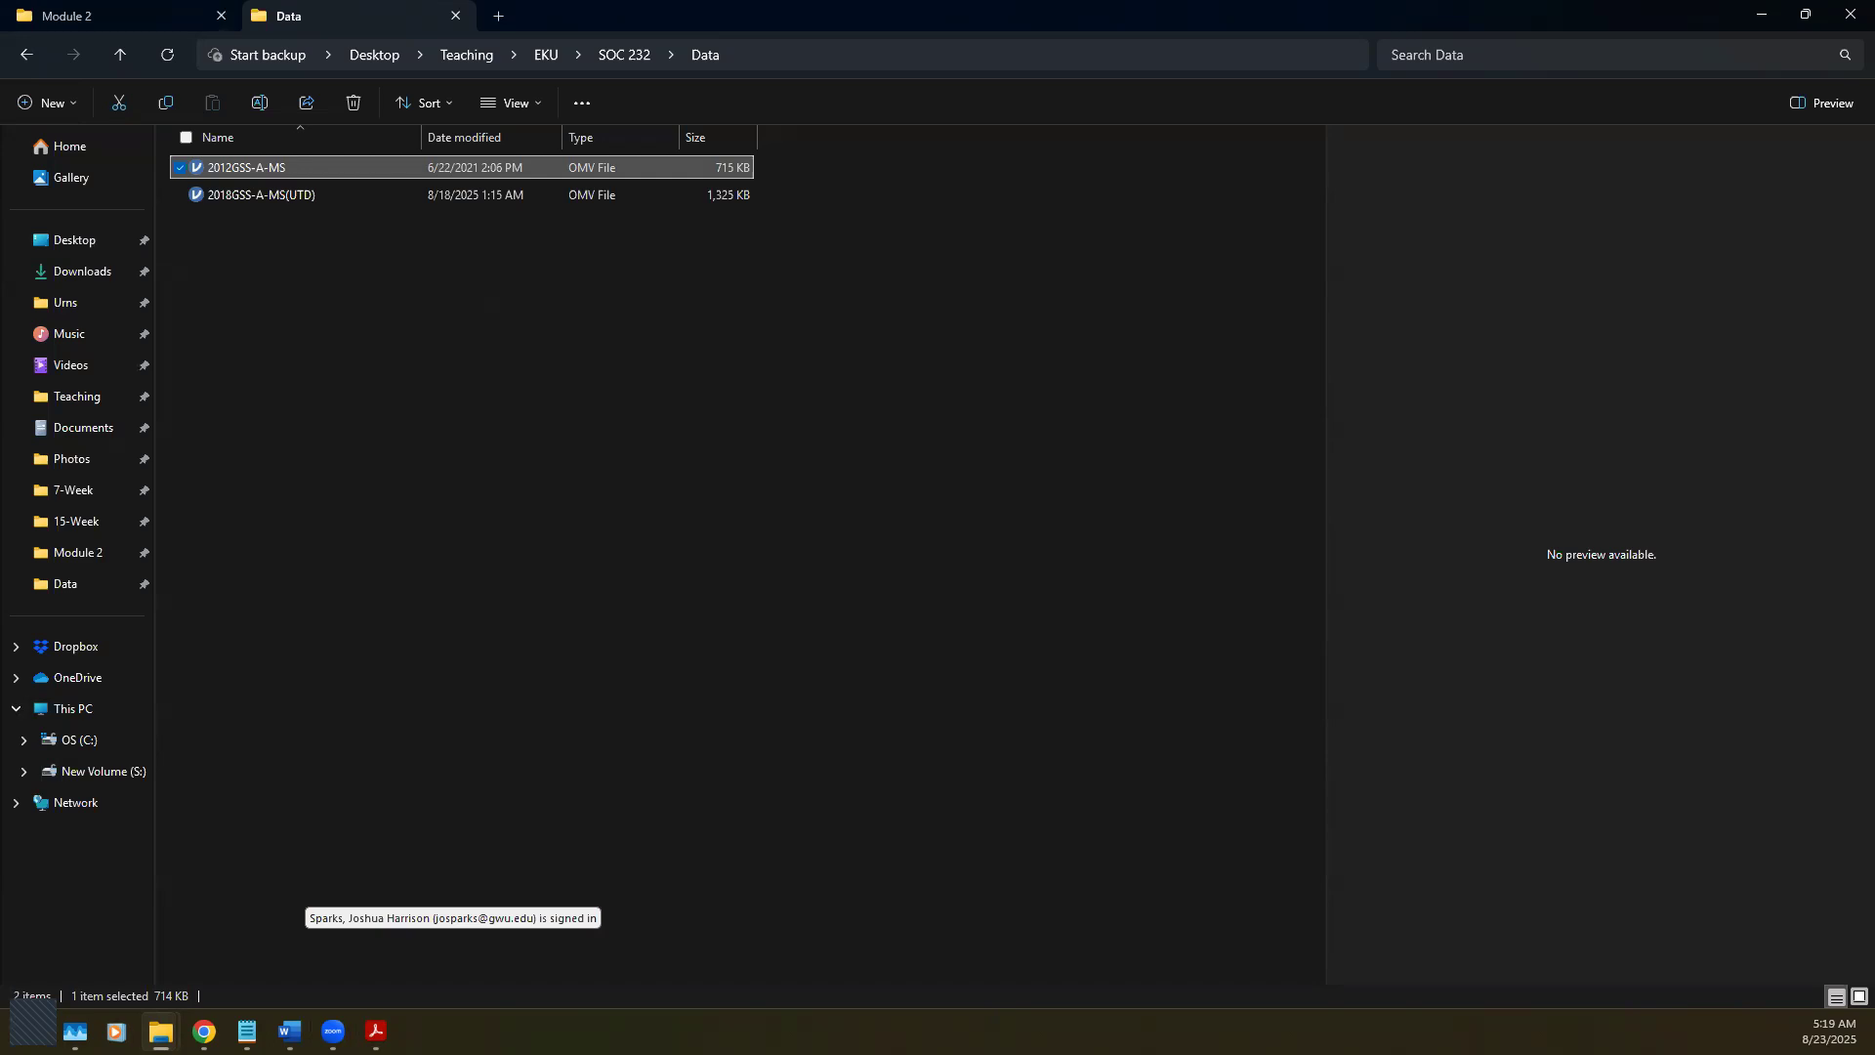
pyautogui.doubleClick(246, 168)
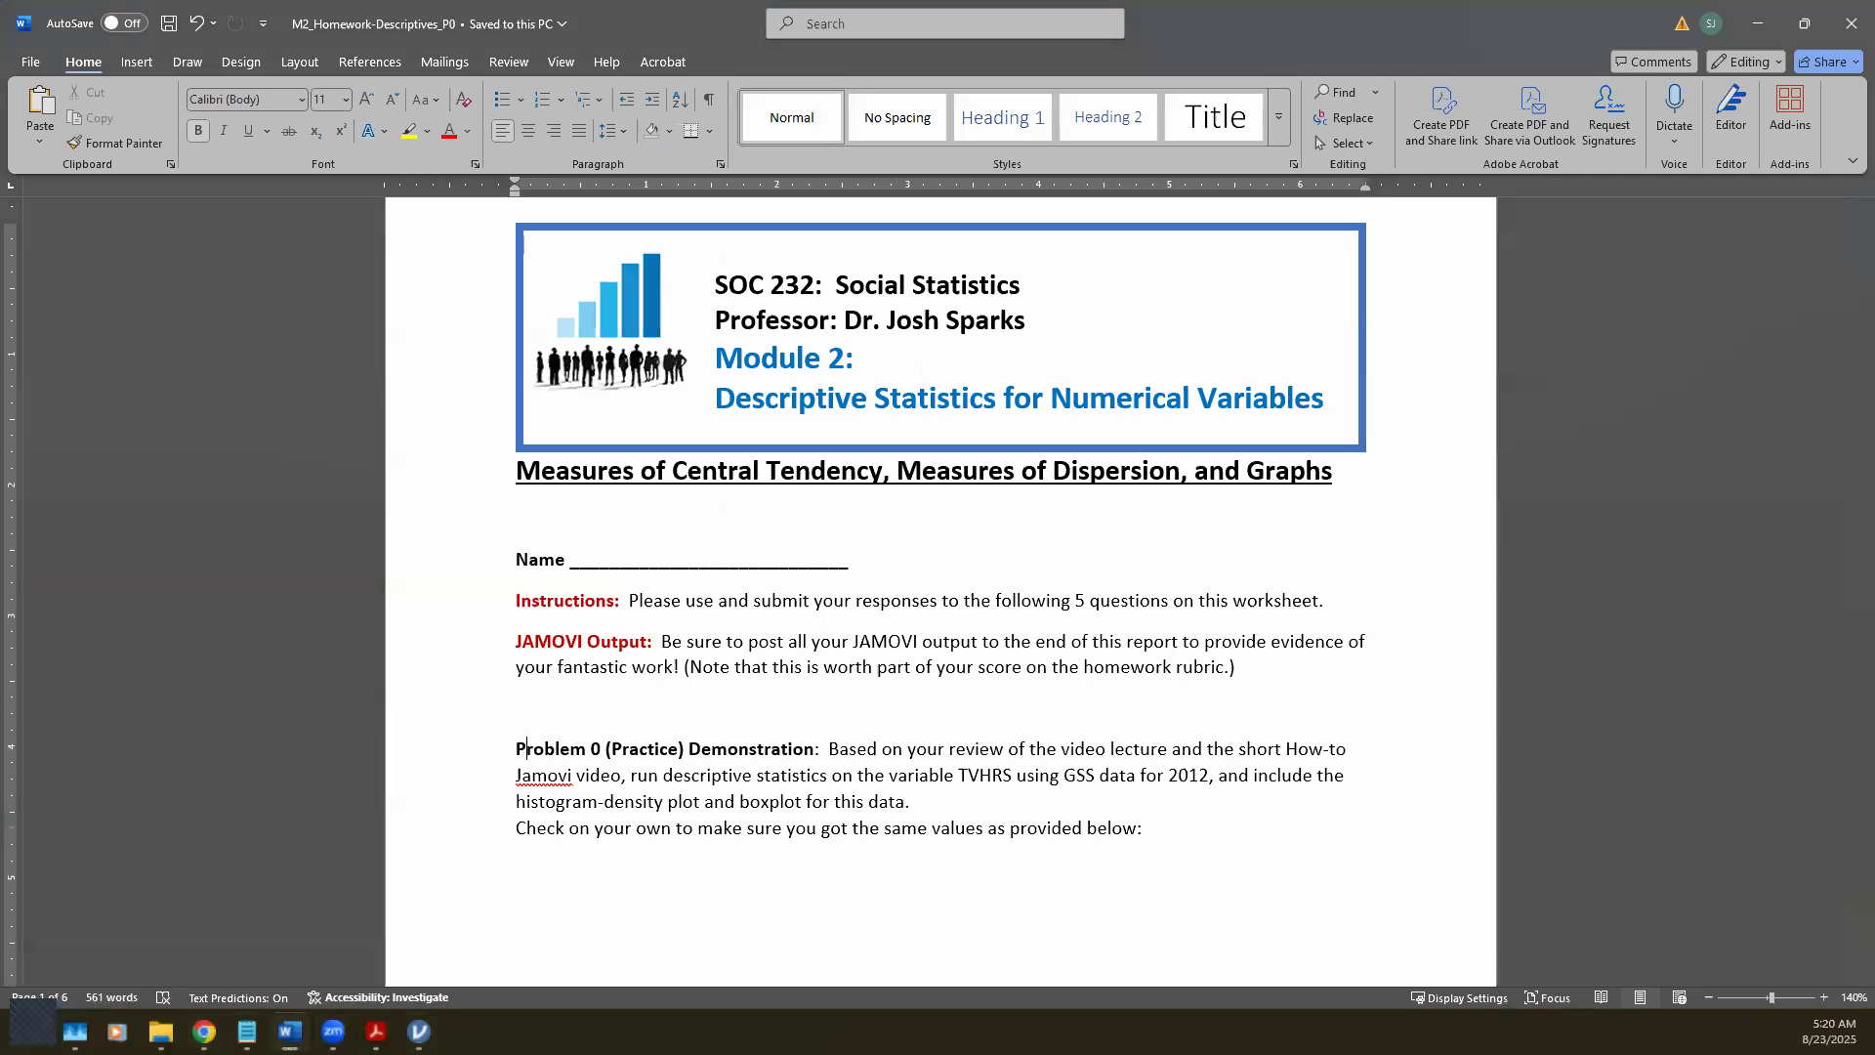
# Step: Bring jamovi forward and switch to the 2012GSS-A-MS variables list
pyautogui.click(419, 1031)
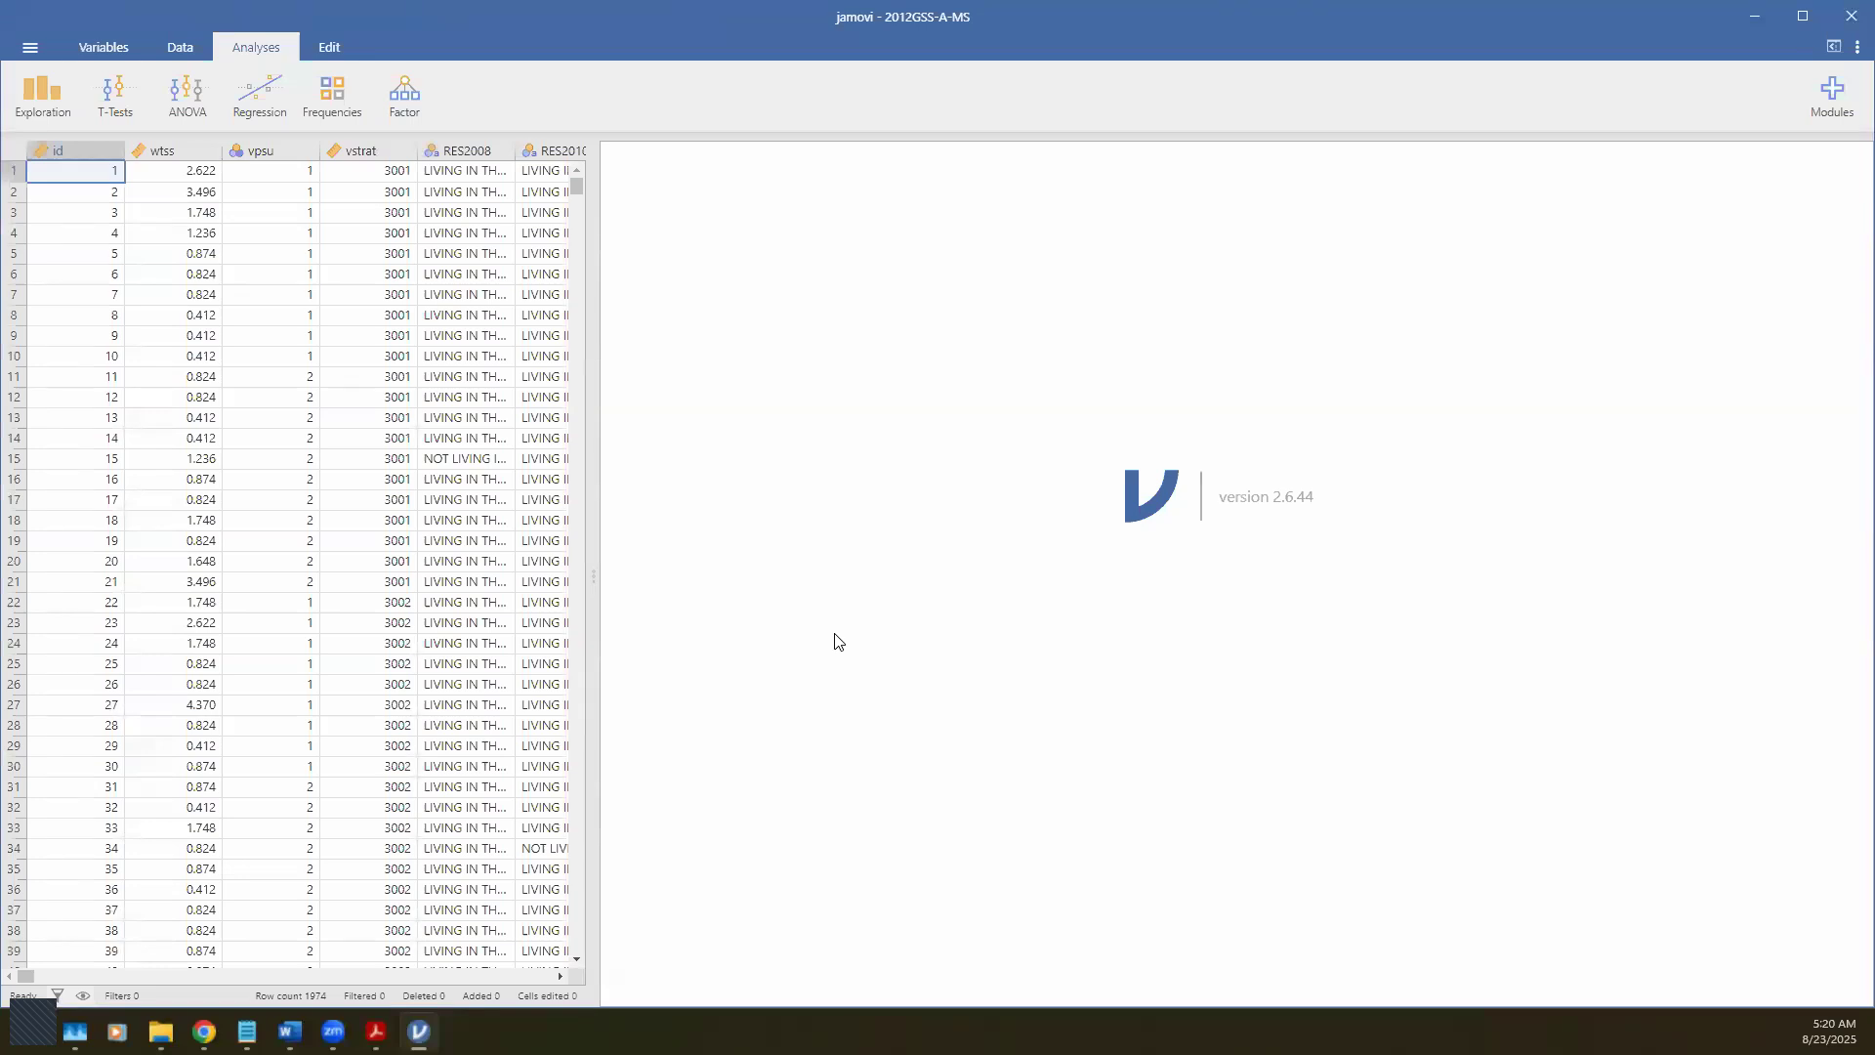
pyautogui.click(108, 39)
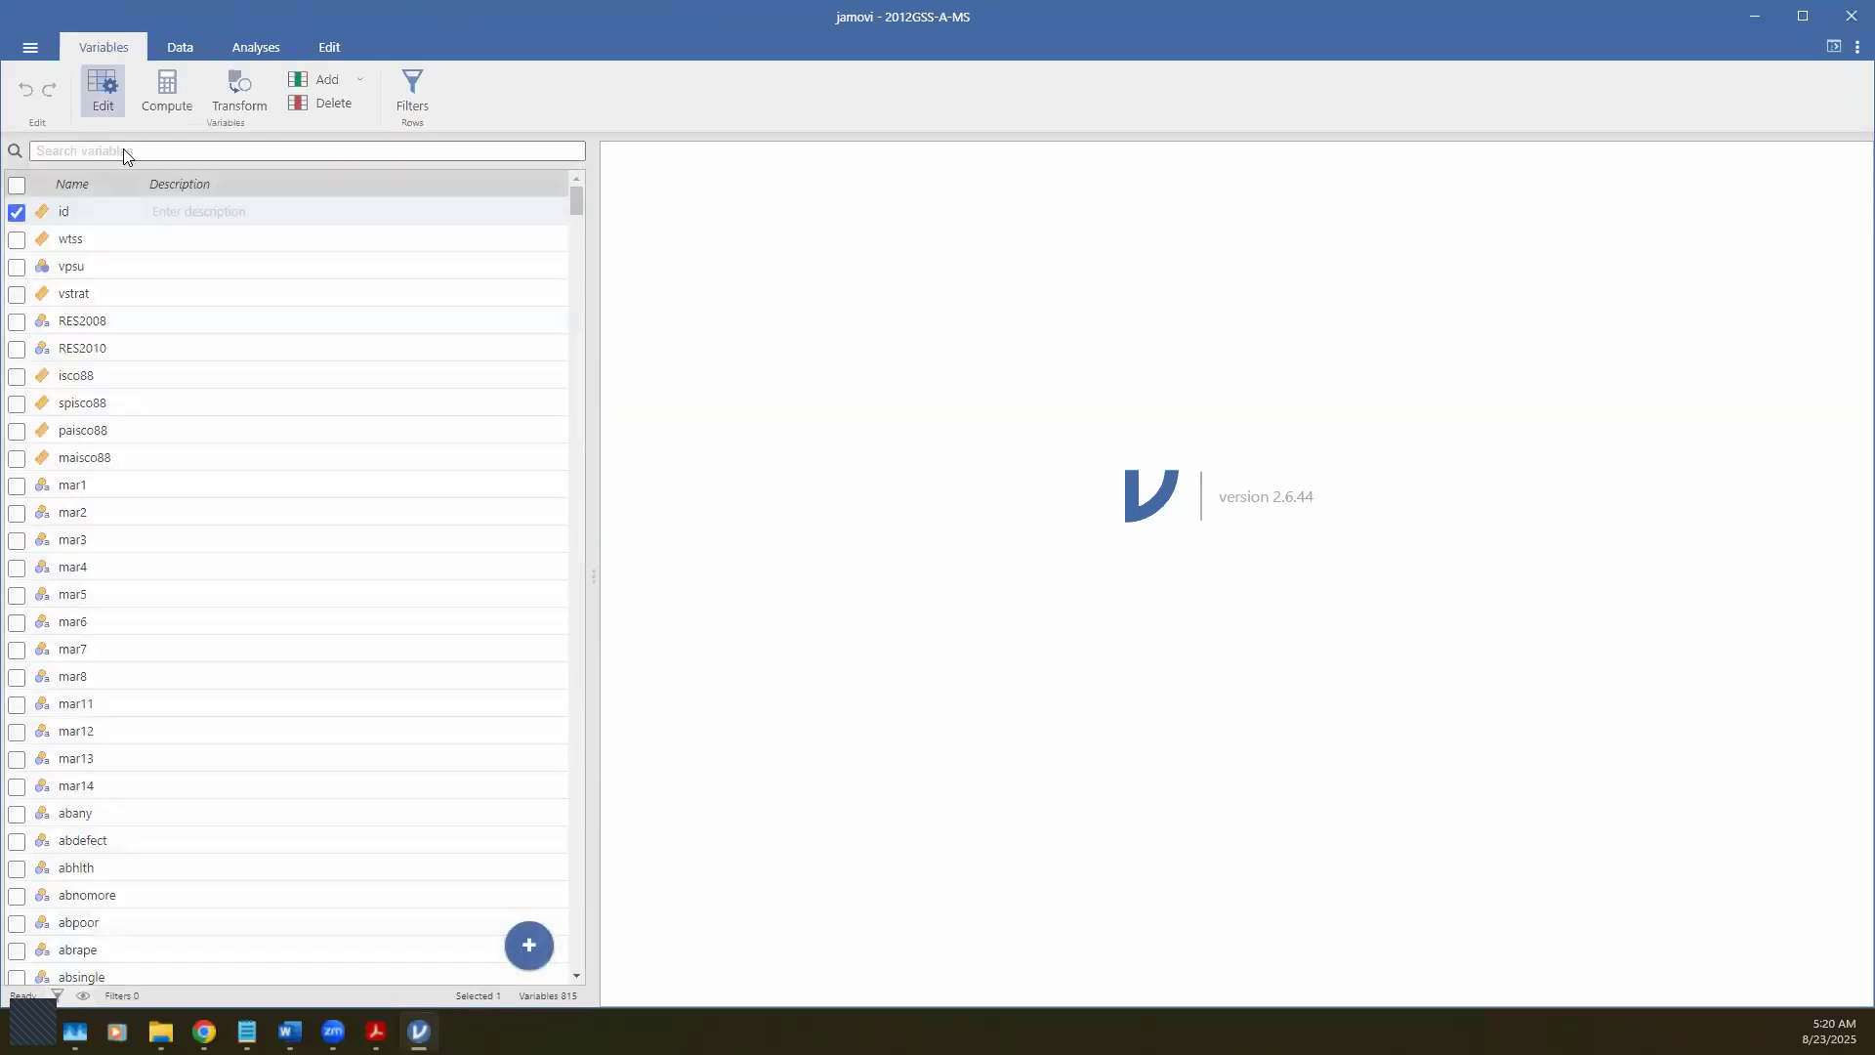
# Step: Set vpsu's measure type to Nominal, browse the variables, and move to the Analyses tab
pyautogui.click(41, 266)
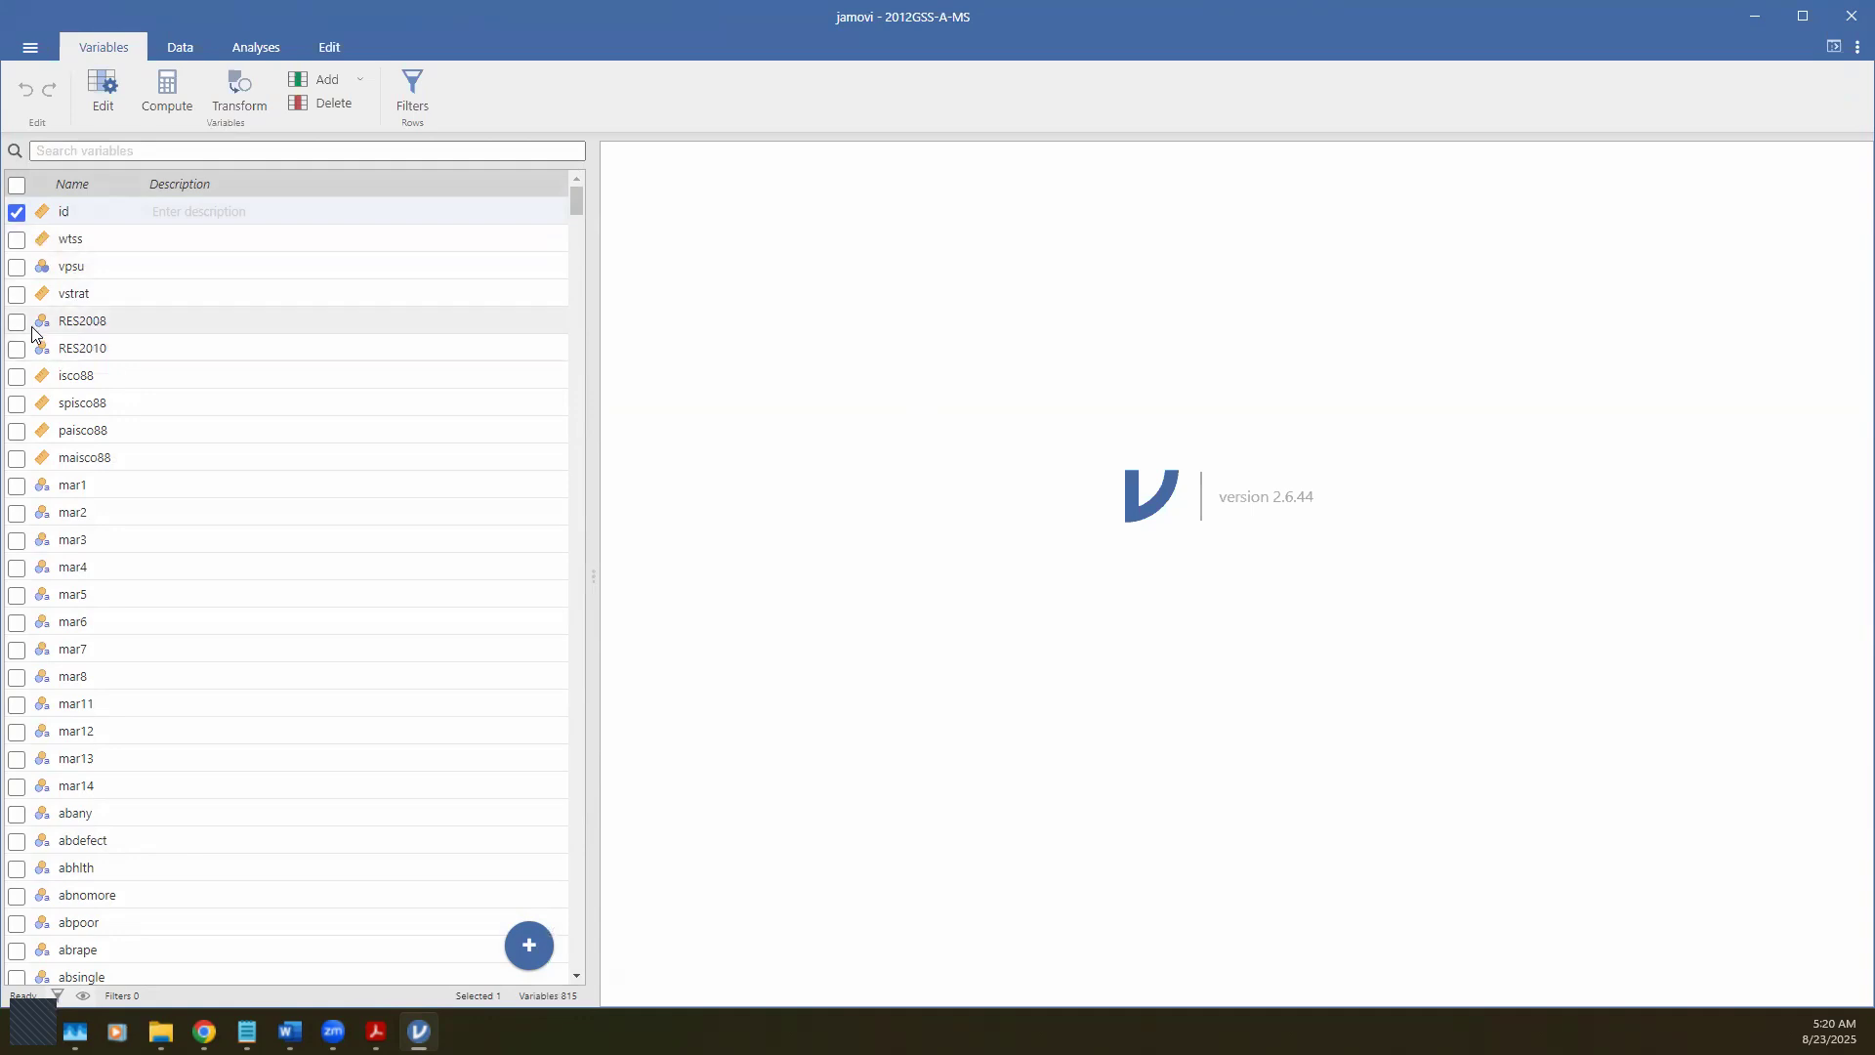
pyautogui.scroll(-6, 29, 810)
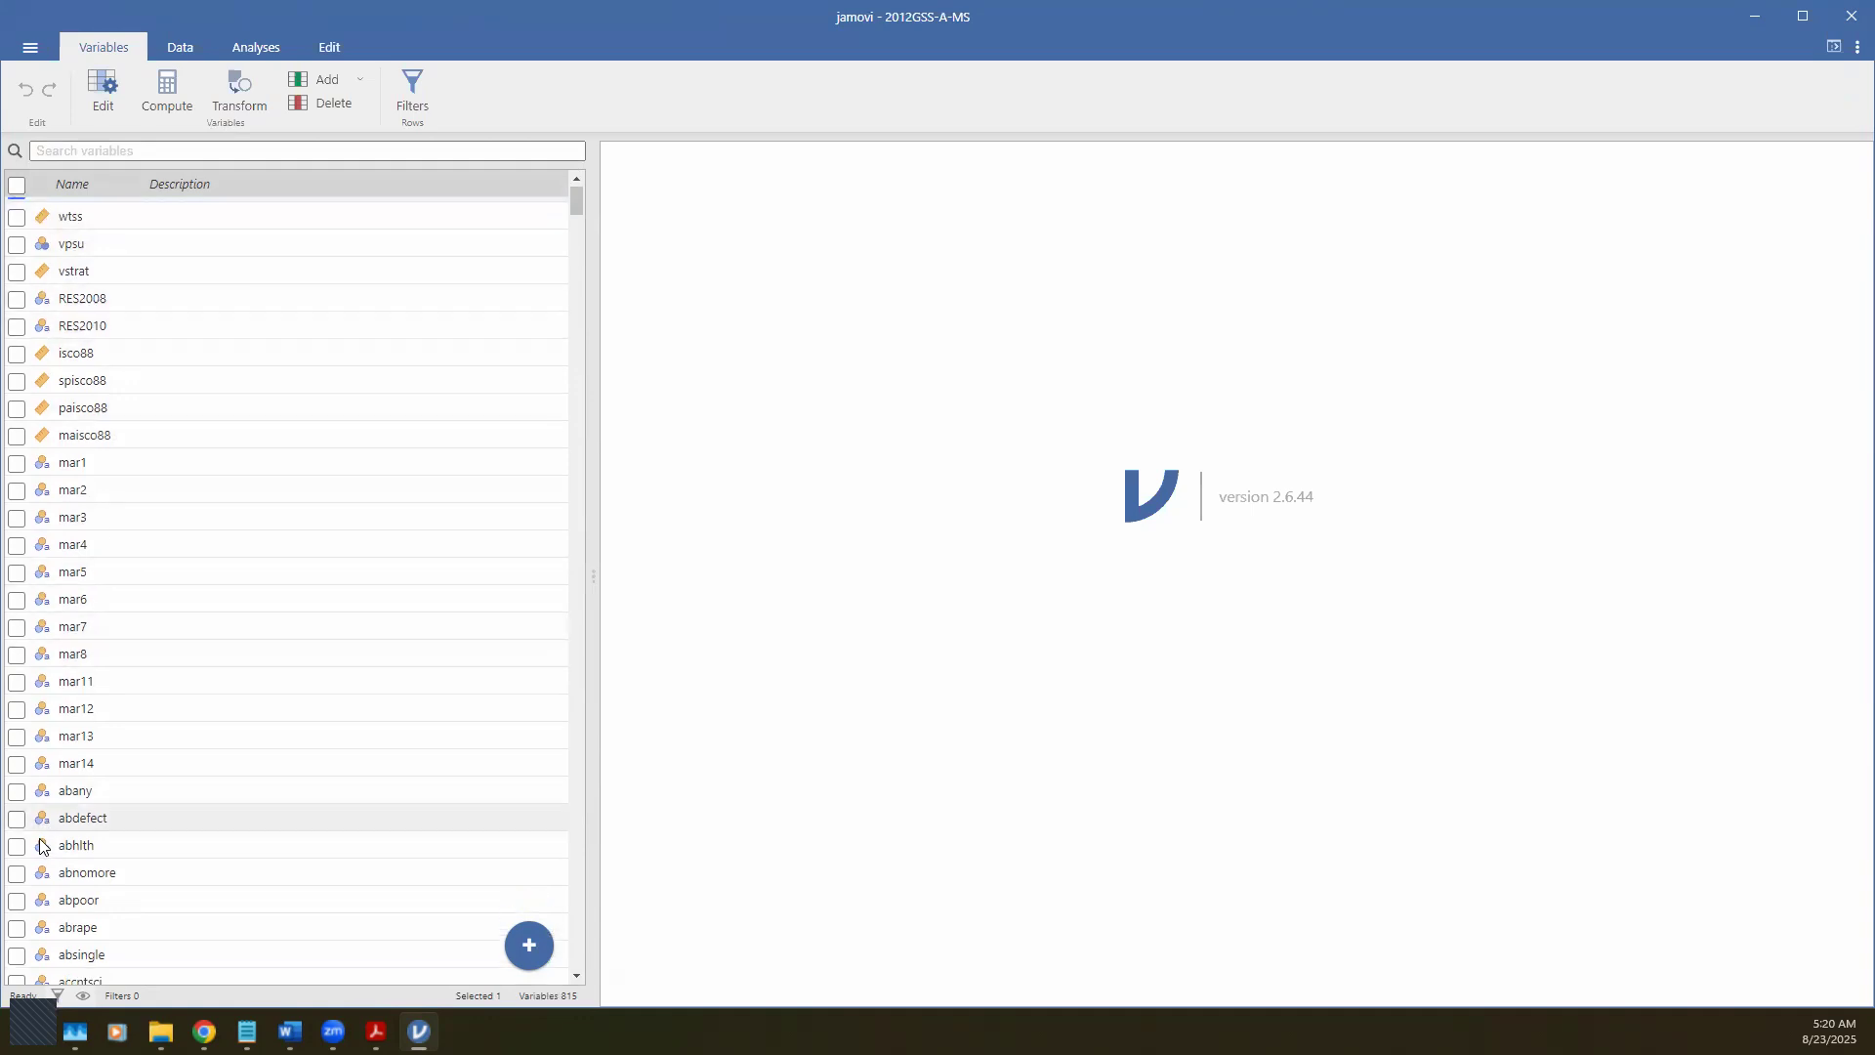
pyautogui.scroll(-7, 42, 846)
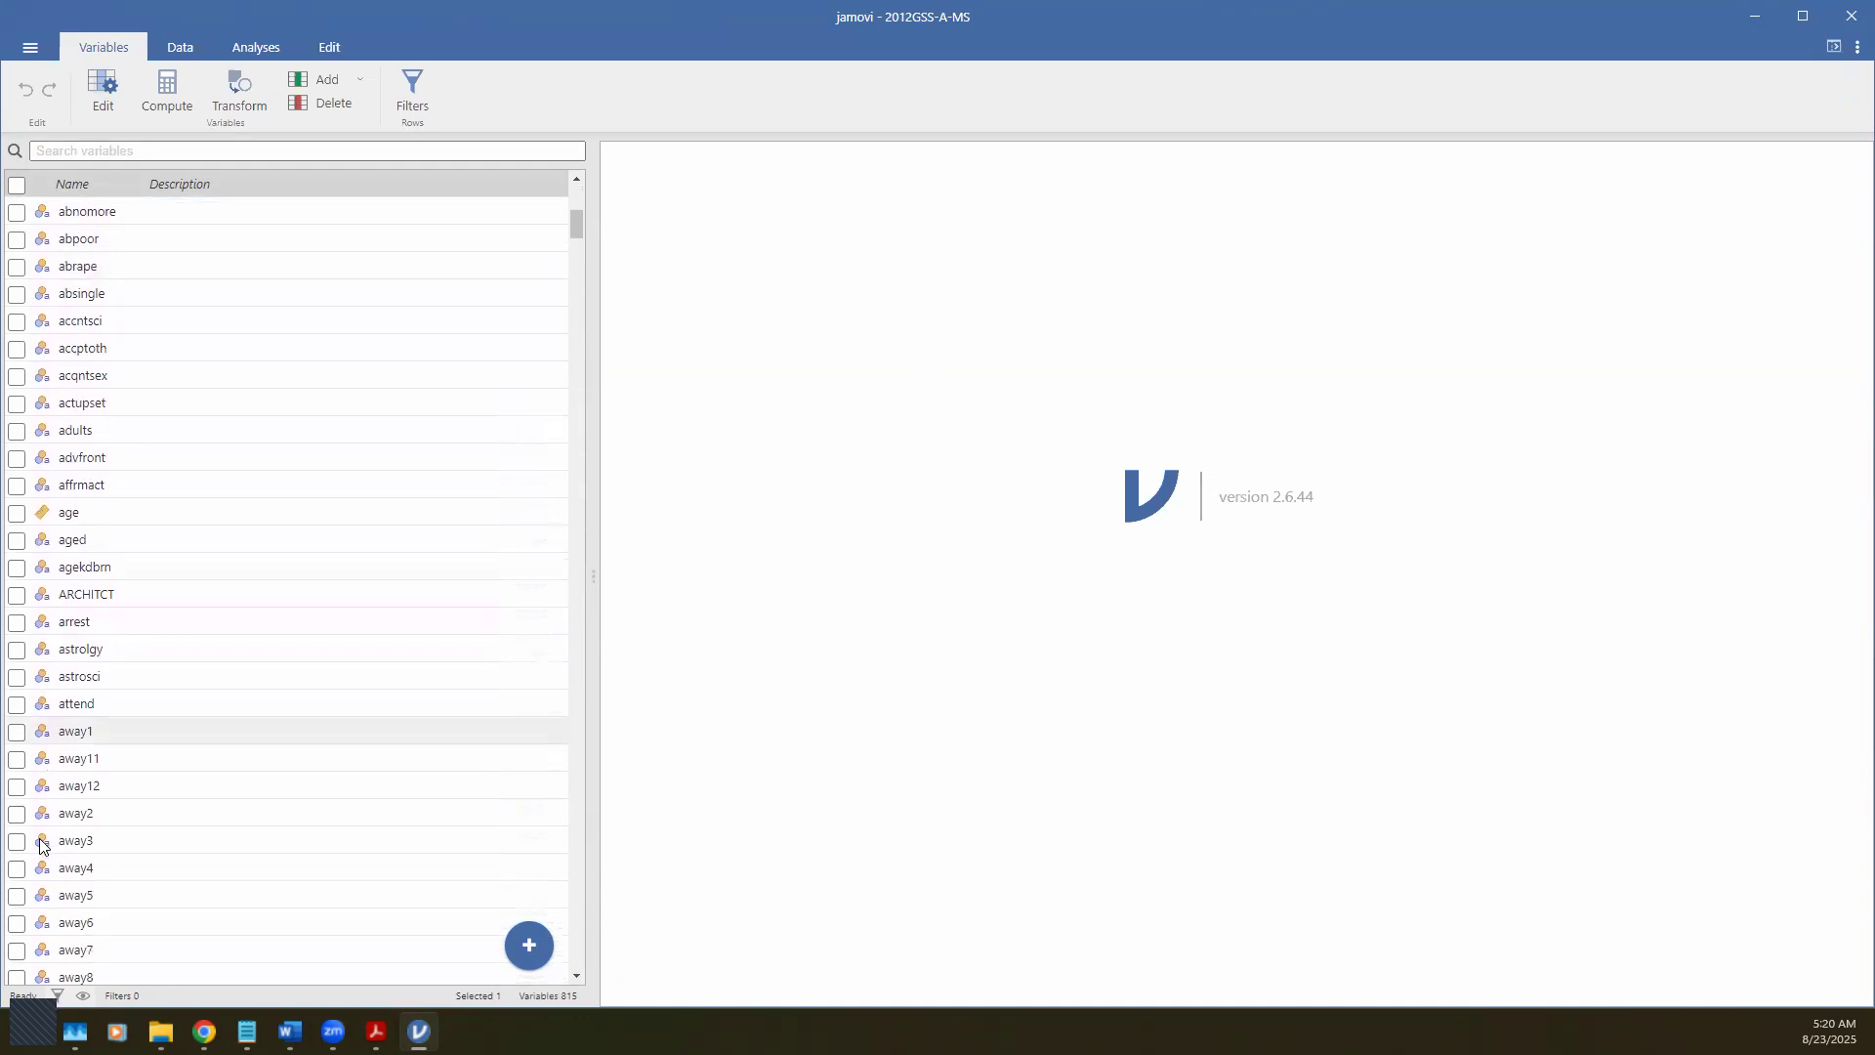
pyautogui.scroll(-15, 42, 846)
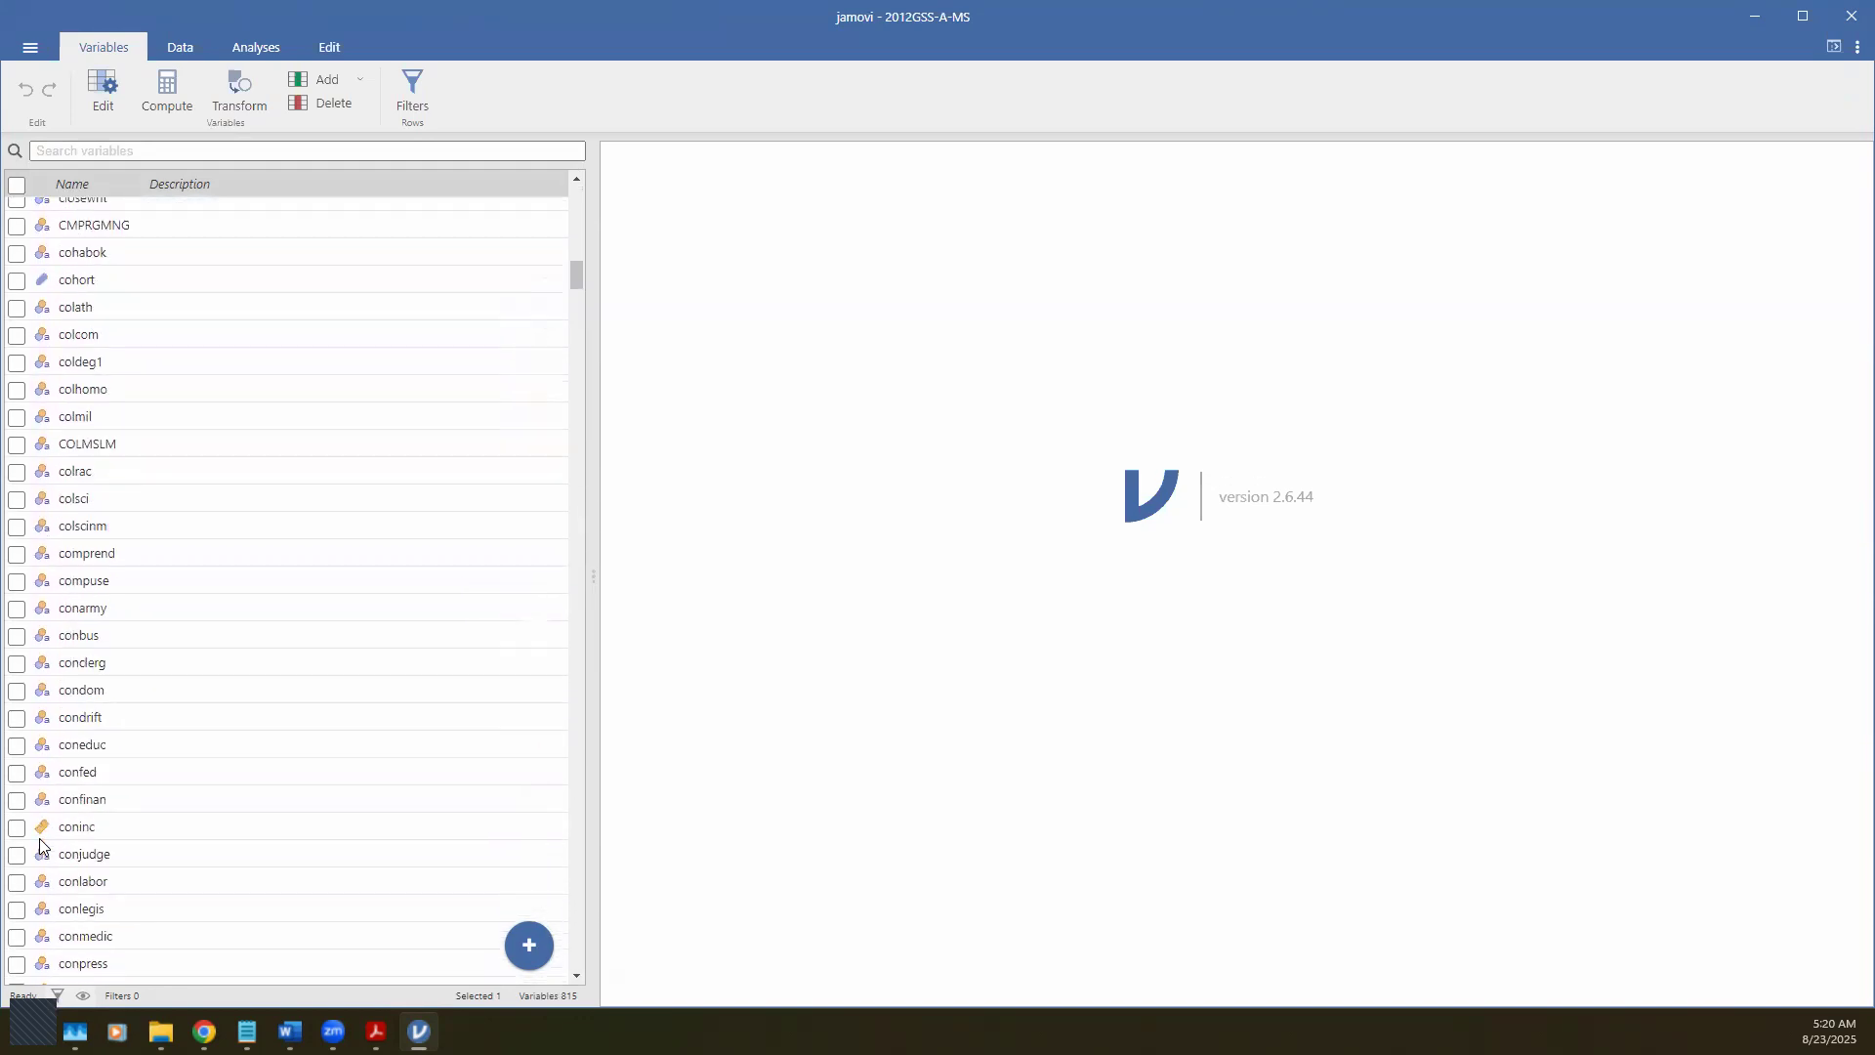
pyautogui.scroll(10, 42, 846)
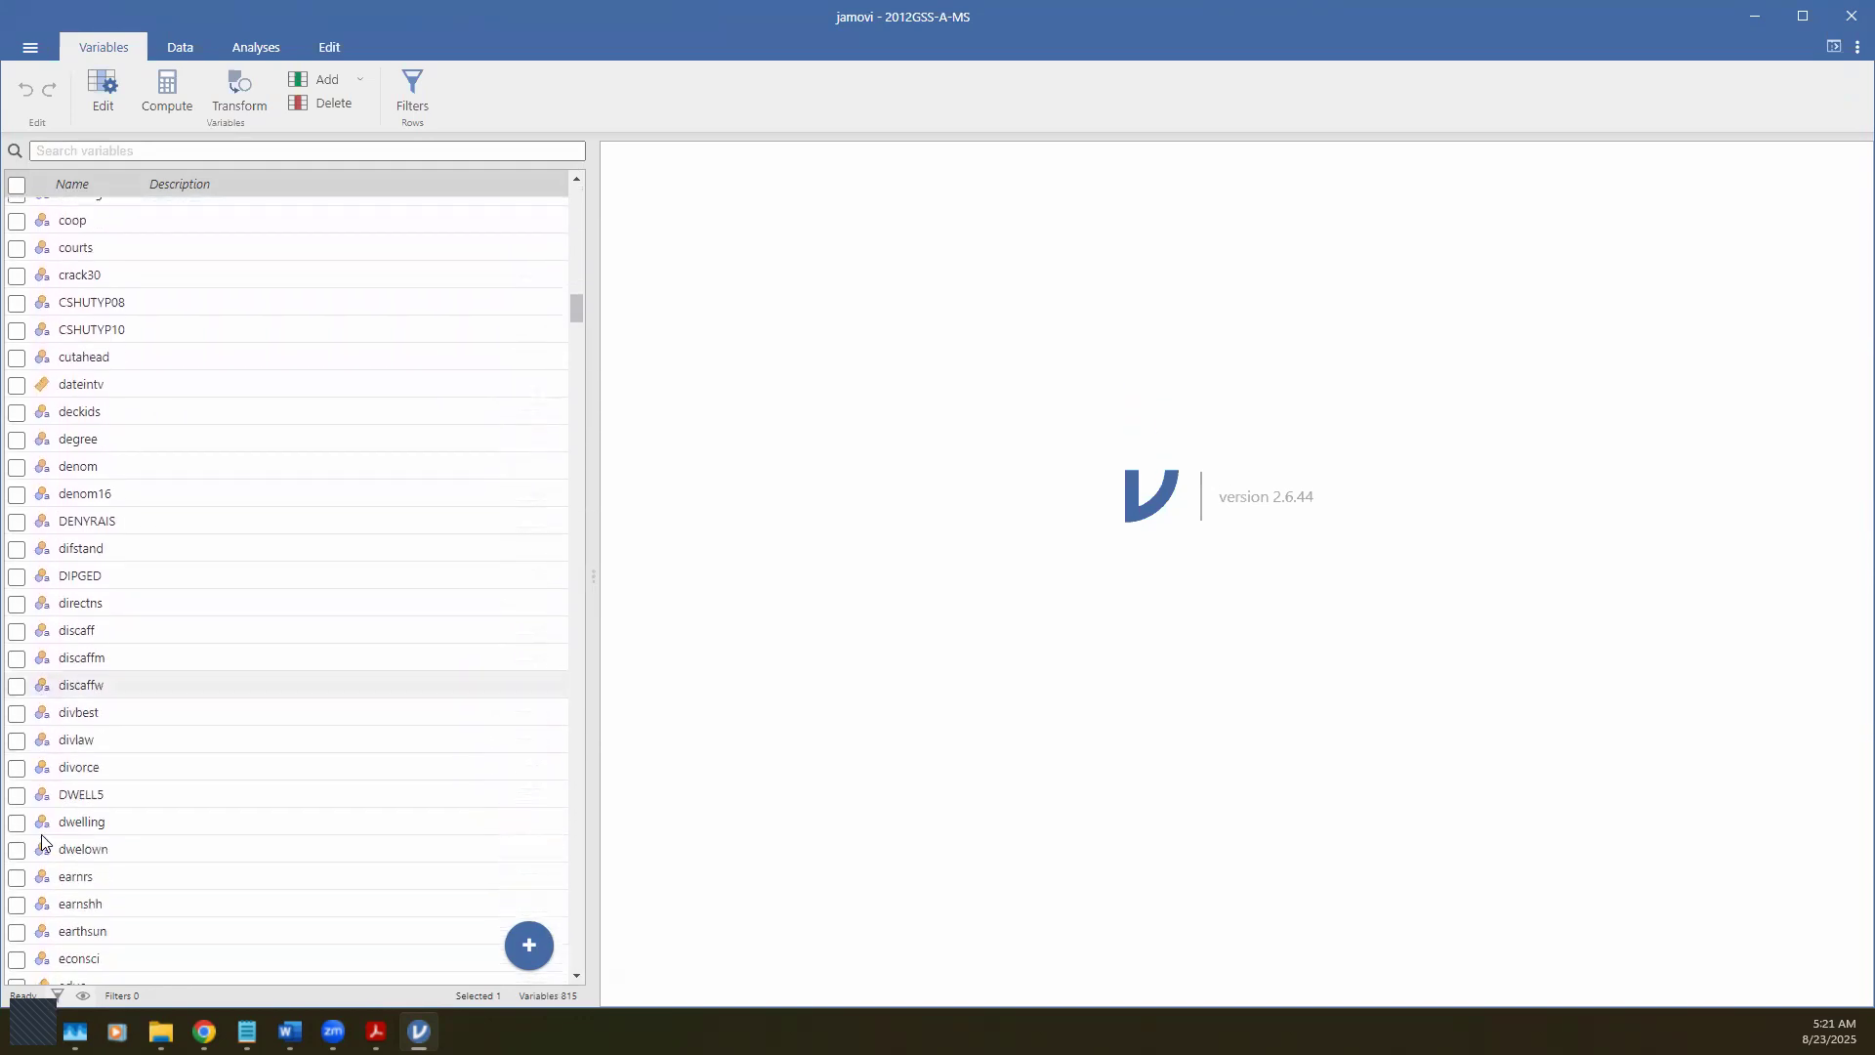
pyautogui.scroll(18, 44, 840)
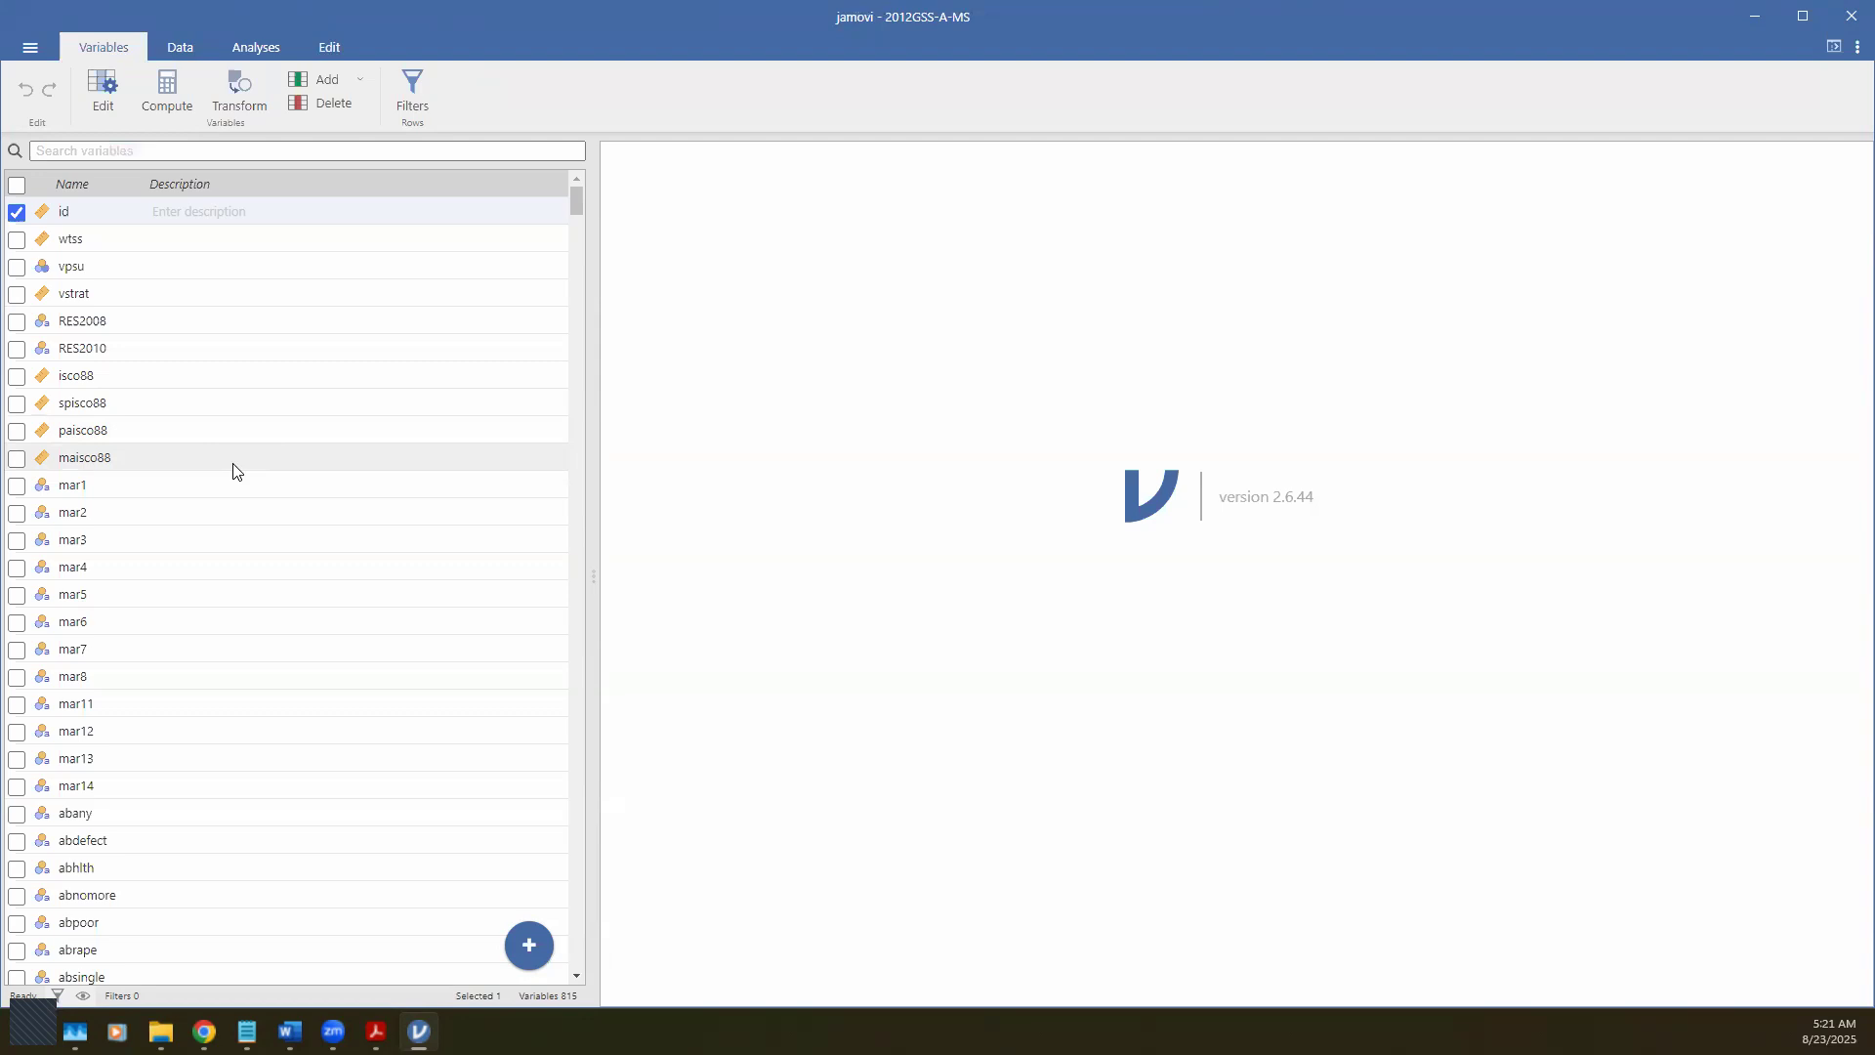
pyautogui.scroll(-10, 234, 586)
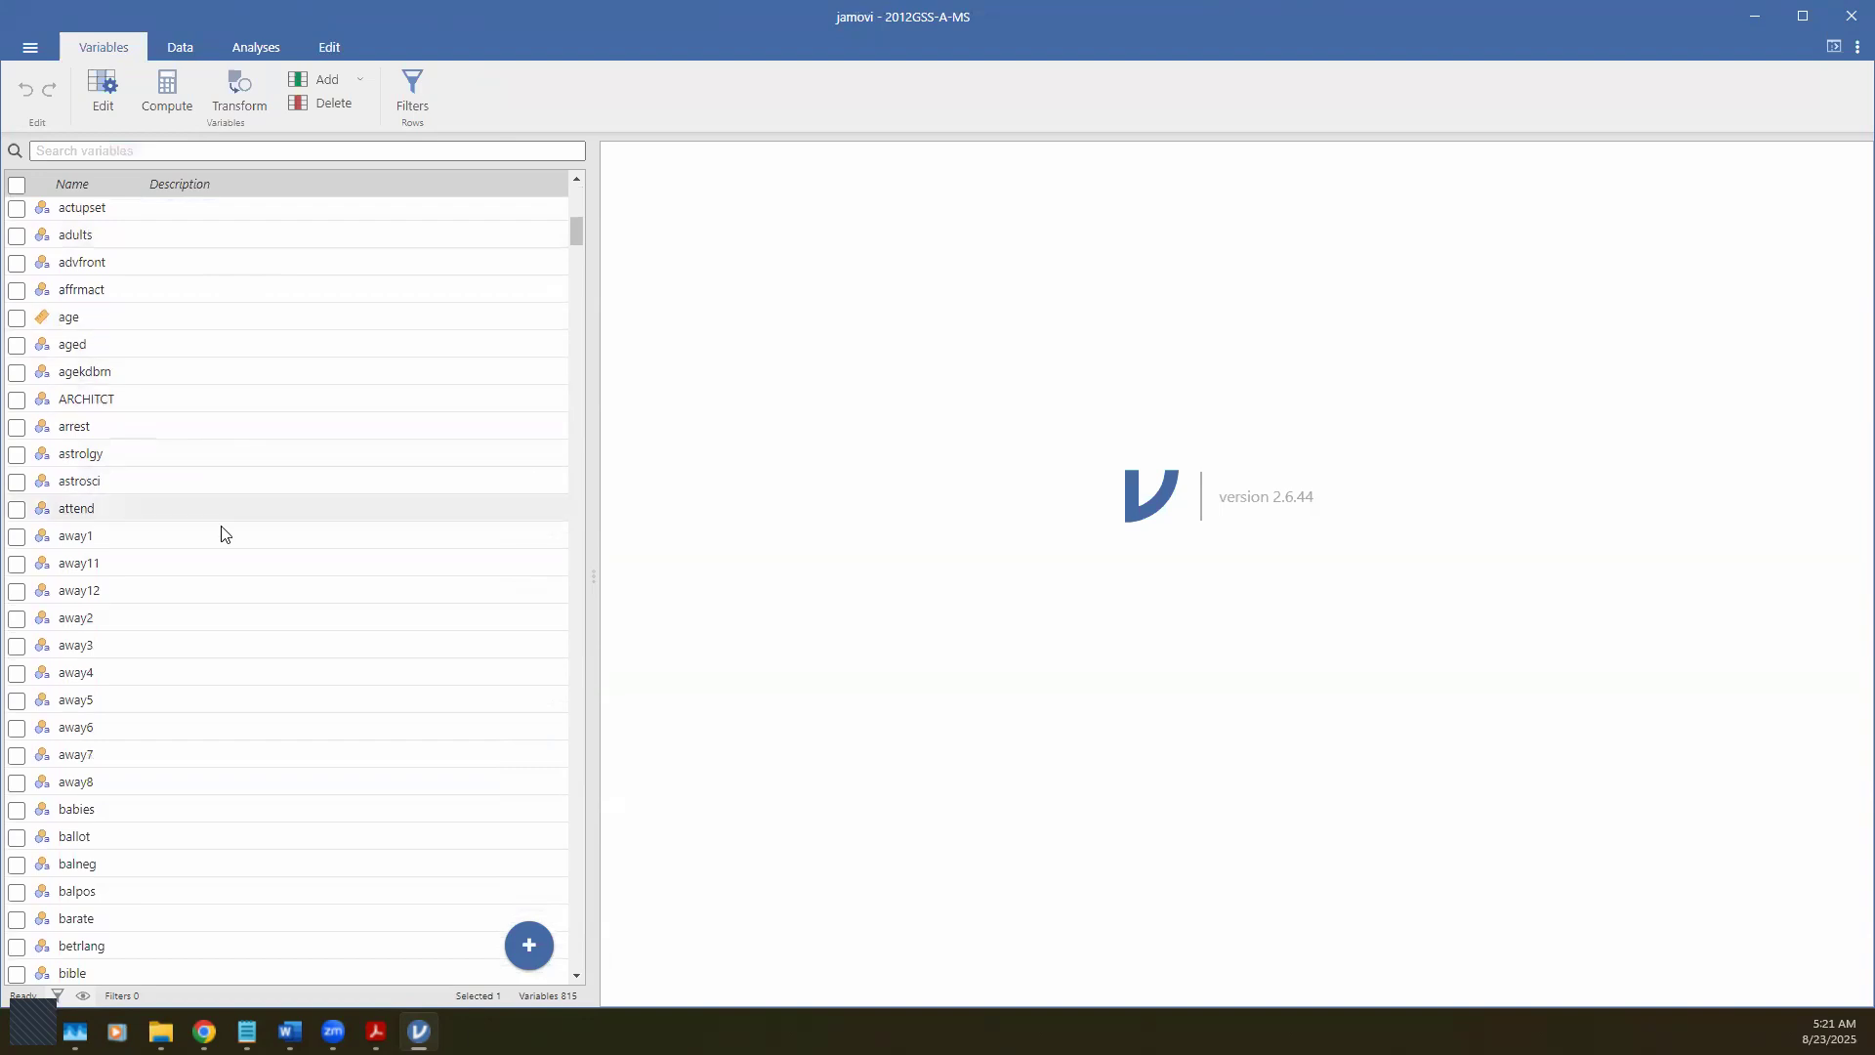
pyautogui.scroll(2, 188, 602)
pyautogui.scroll(7, 187, 602)
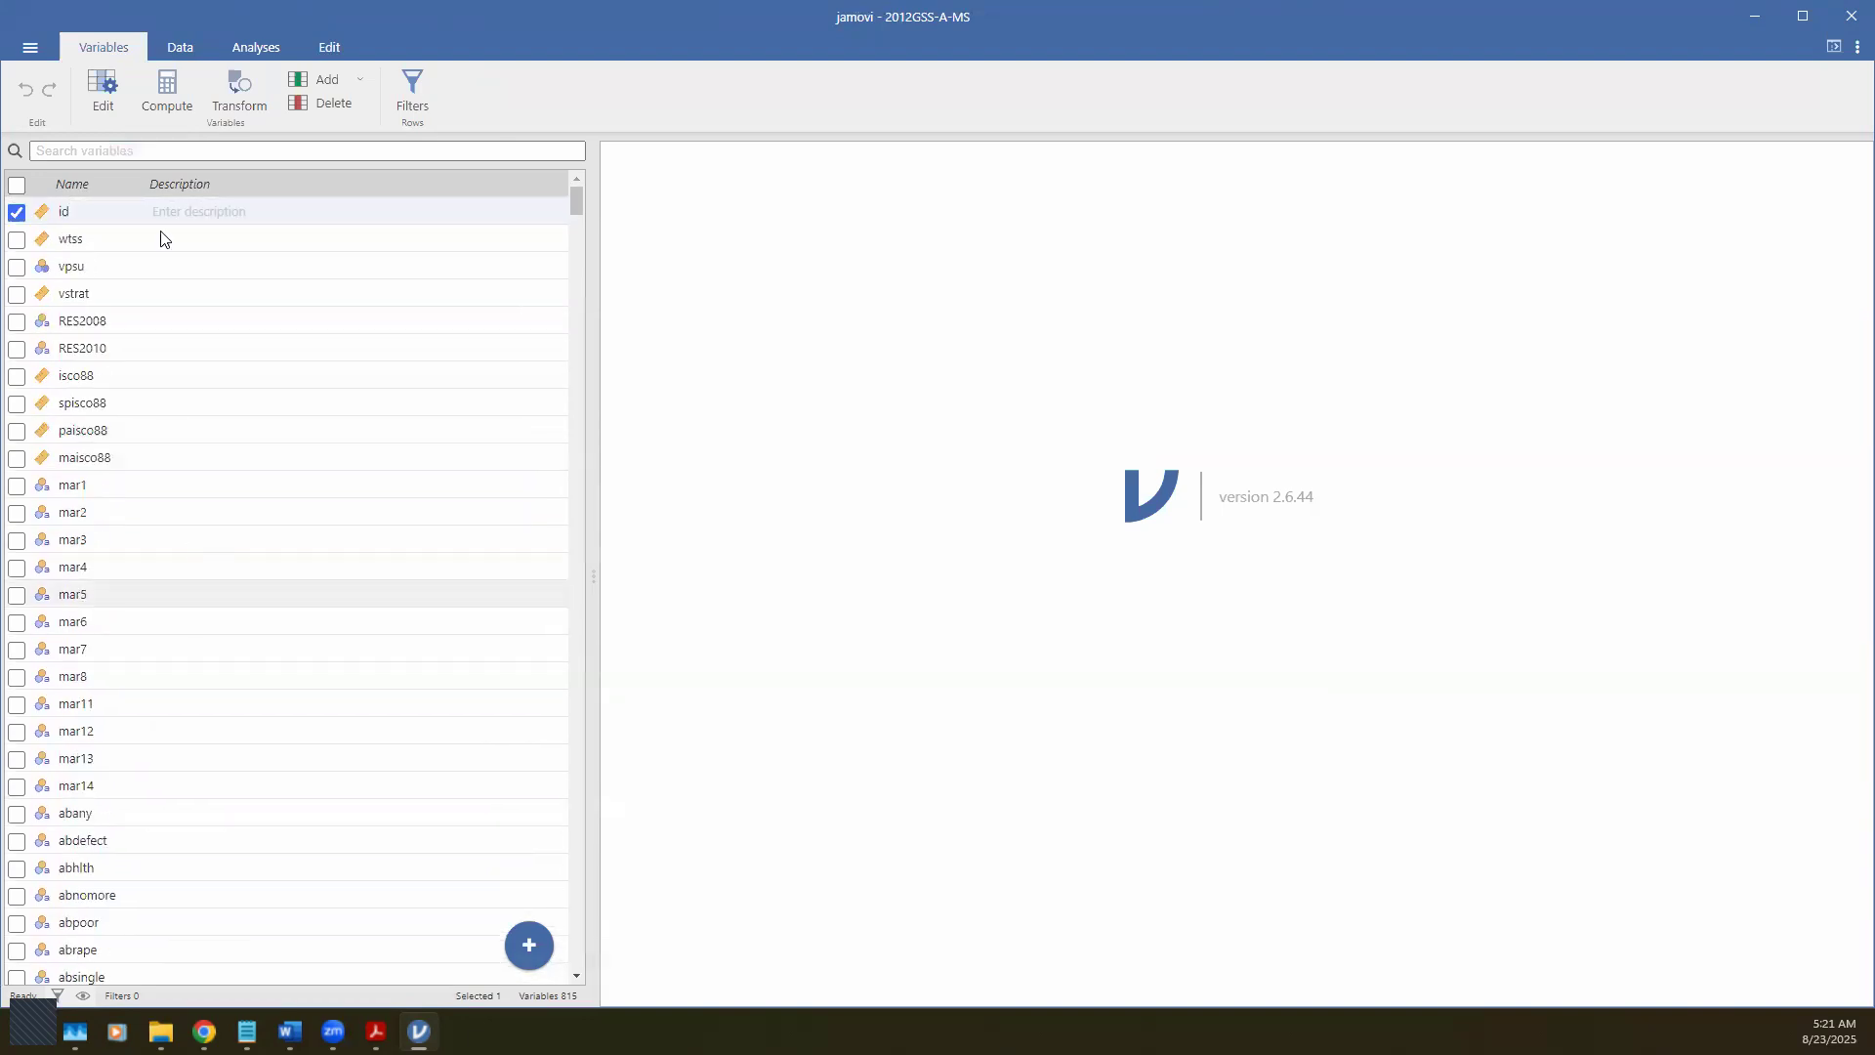
pyautogui.click(236, 56)
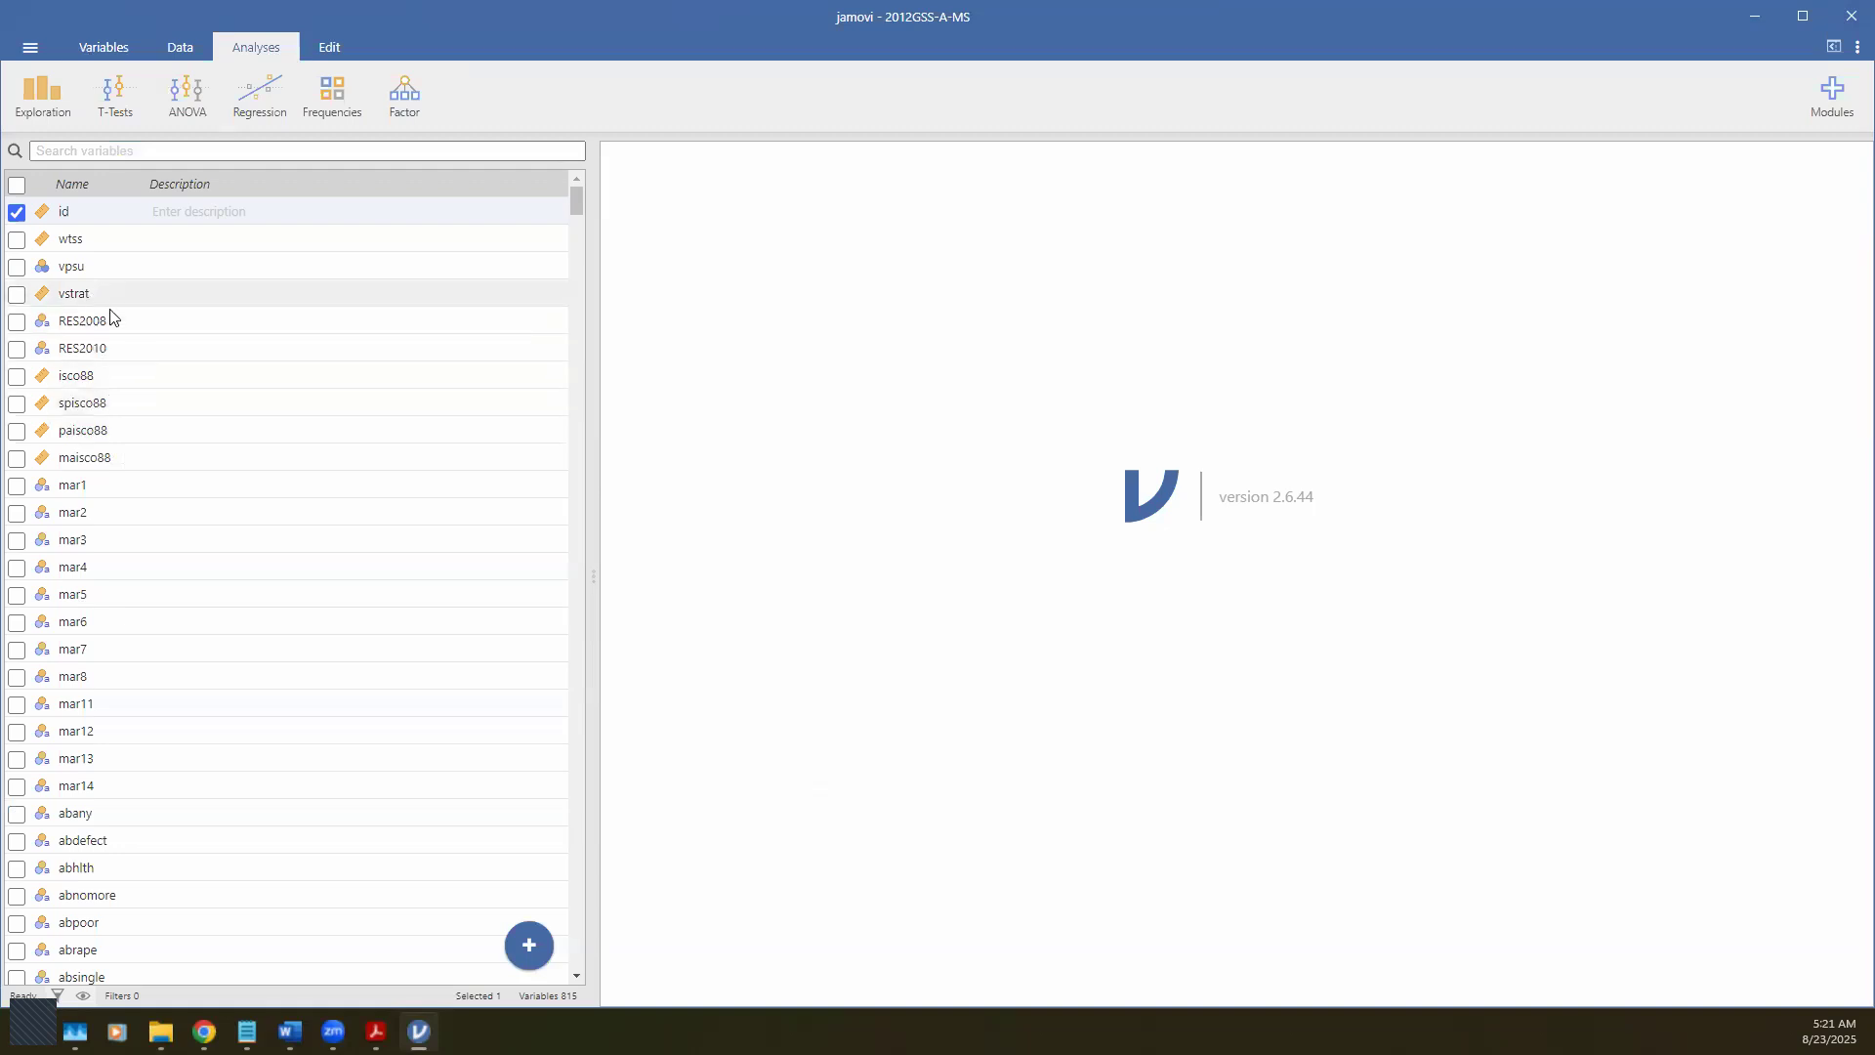
# Step: Open the Exploration menu listing Descriptives, Scatterplot and Pareto Chart
pyautogui.scroll(-8, 142, 537)
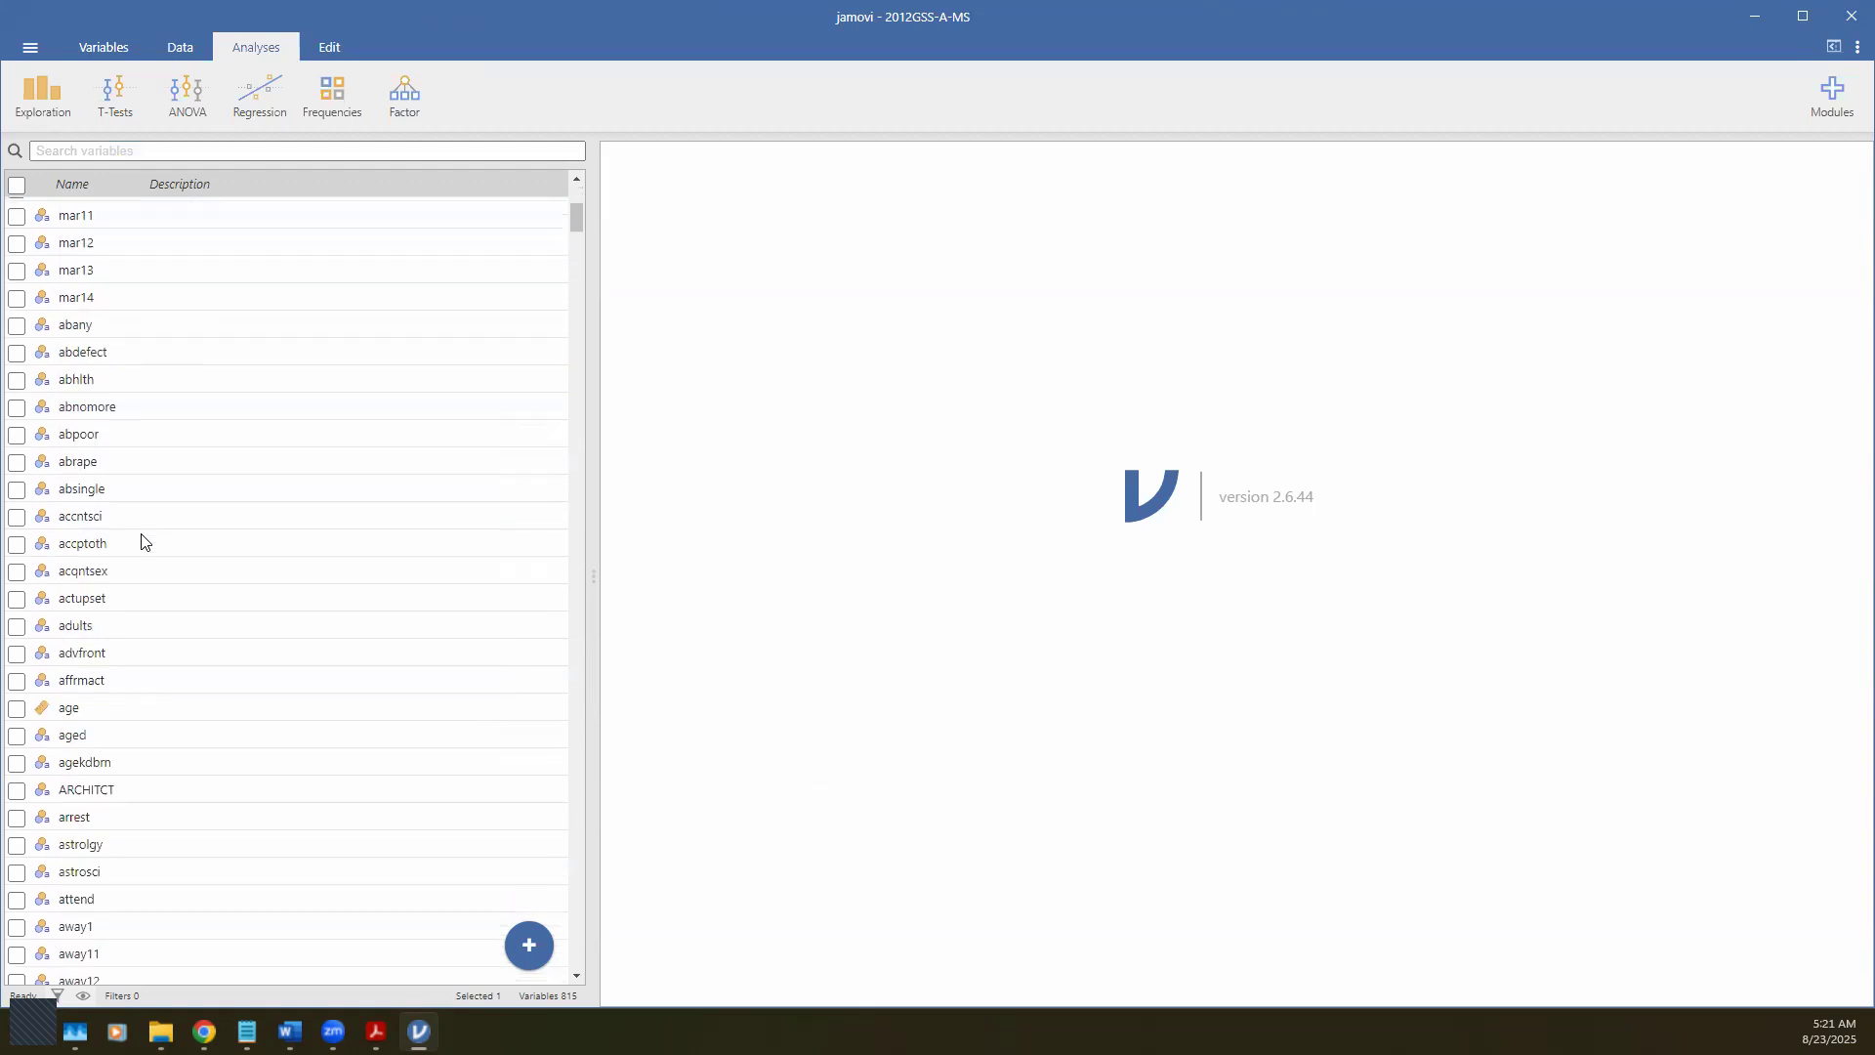
pyautogui.scroll(4, 156, 541)
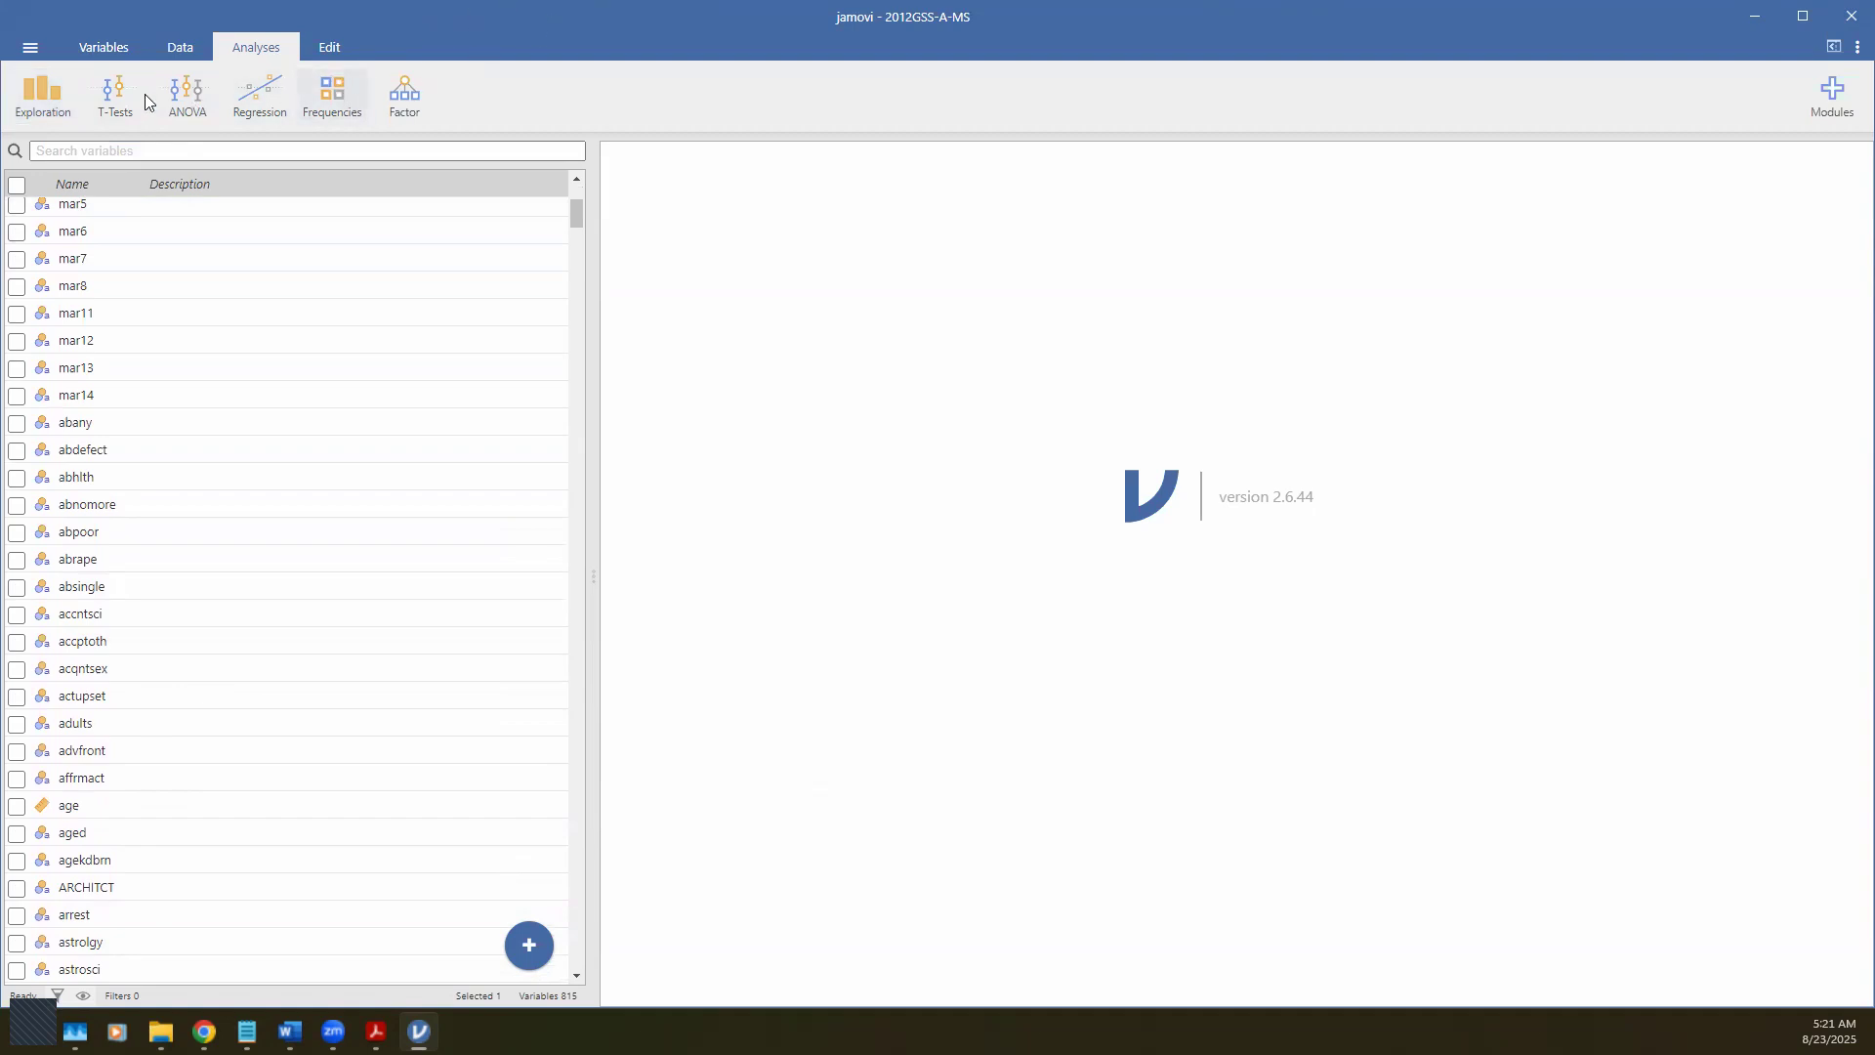
pyautogui.click(52, 117)
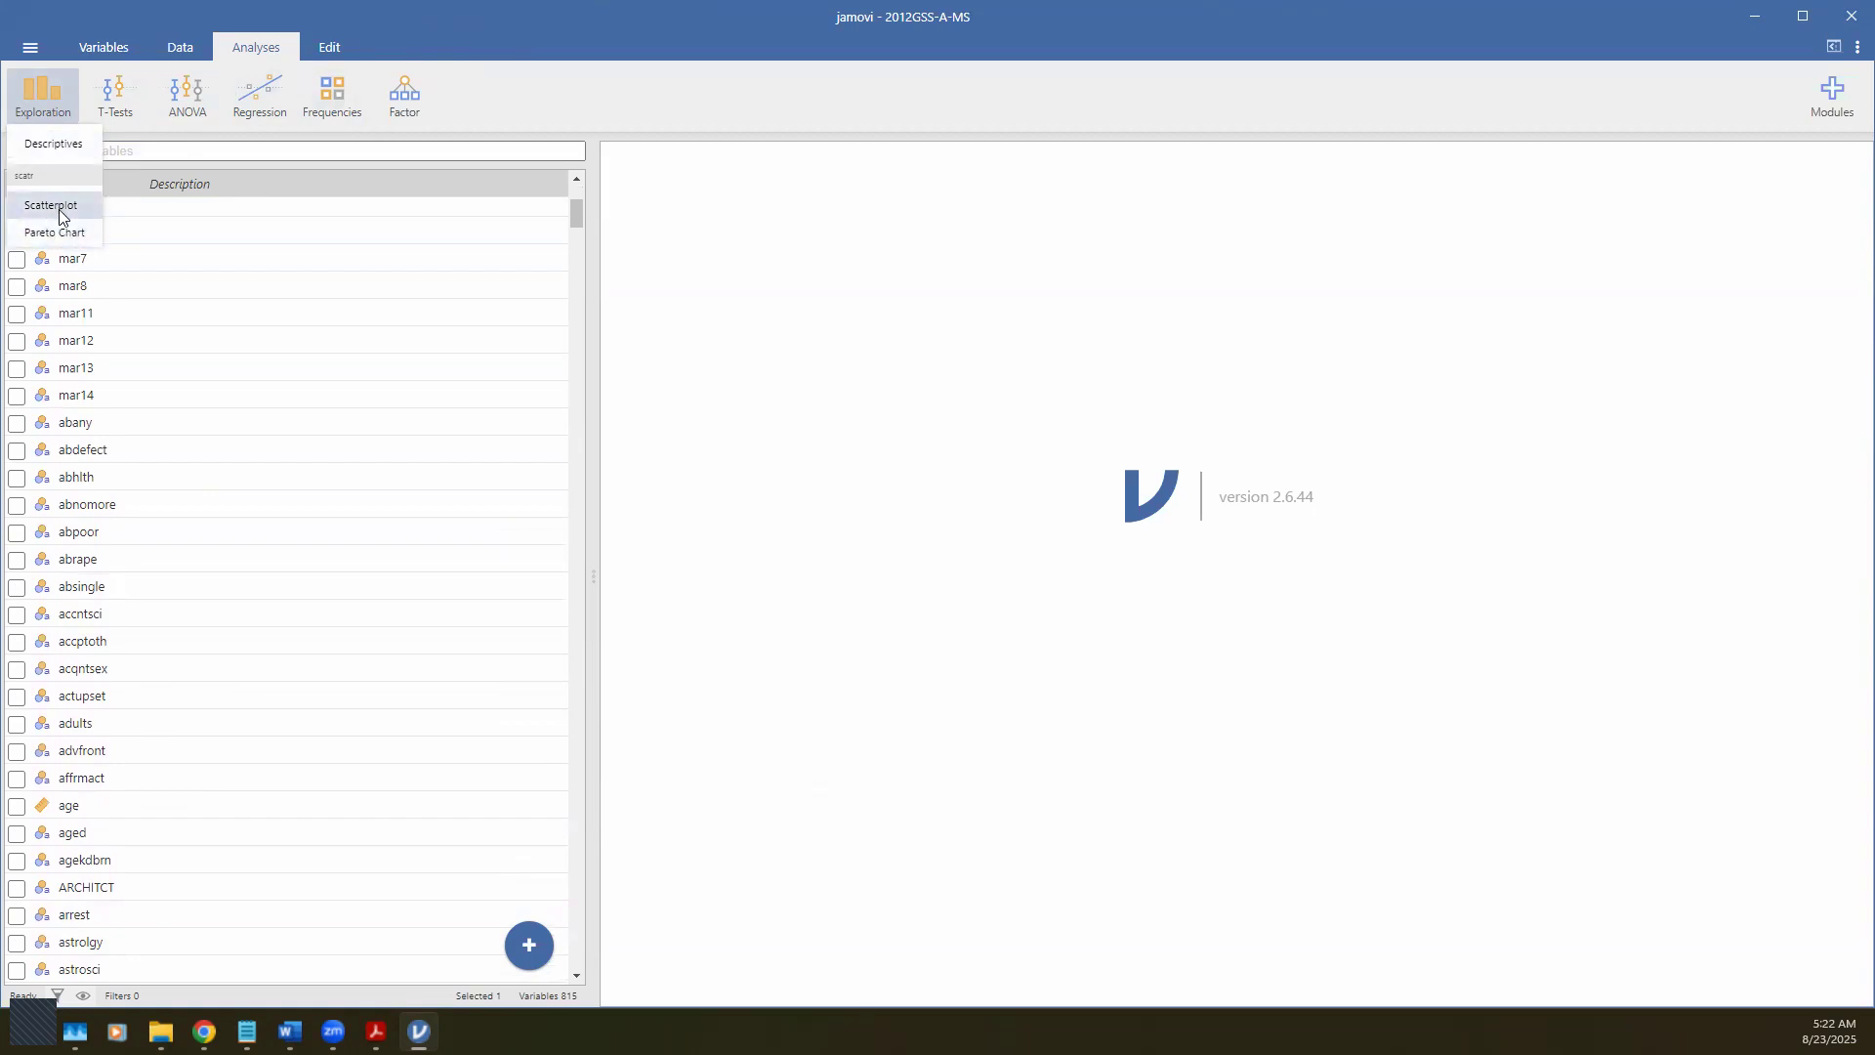
# Step: Open a new Exploration > Descriptives analysis and select tvhours in the variable list
pyautogui.click(70, 141)
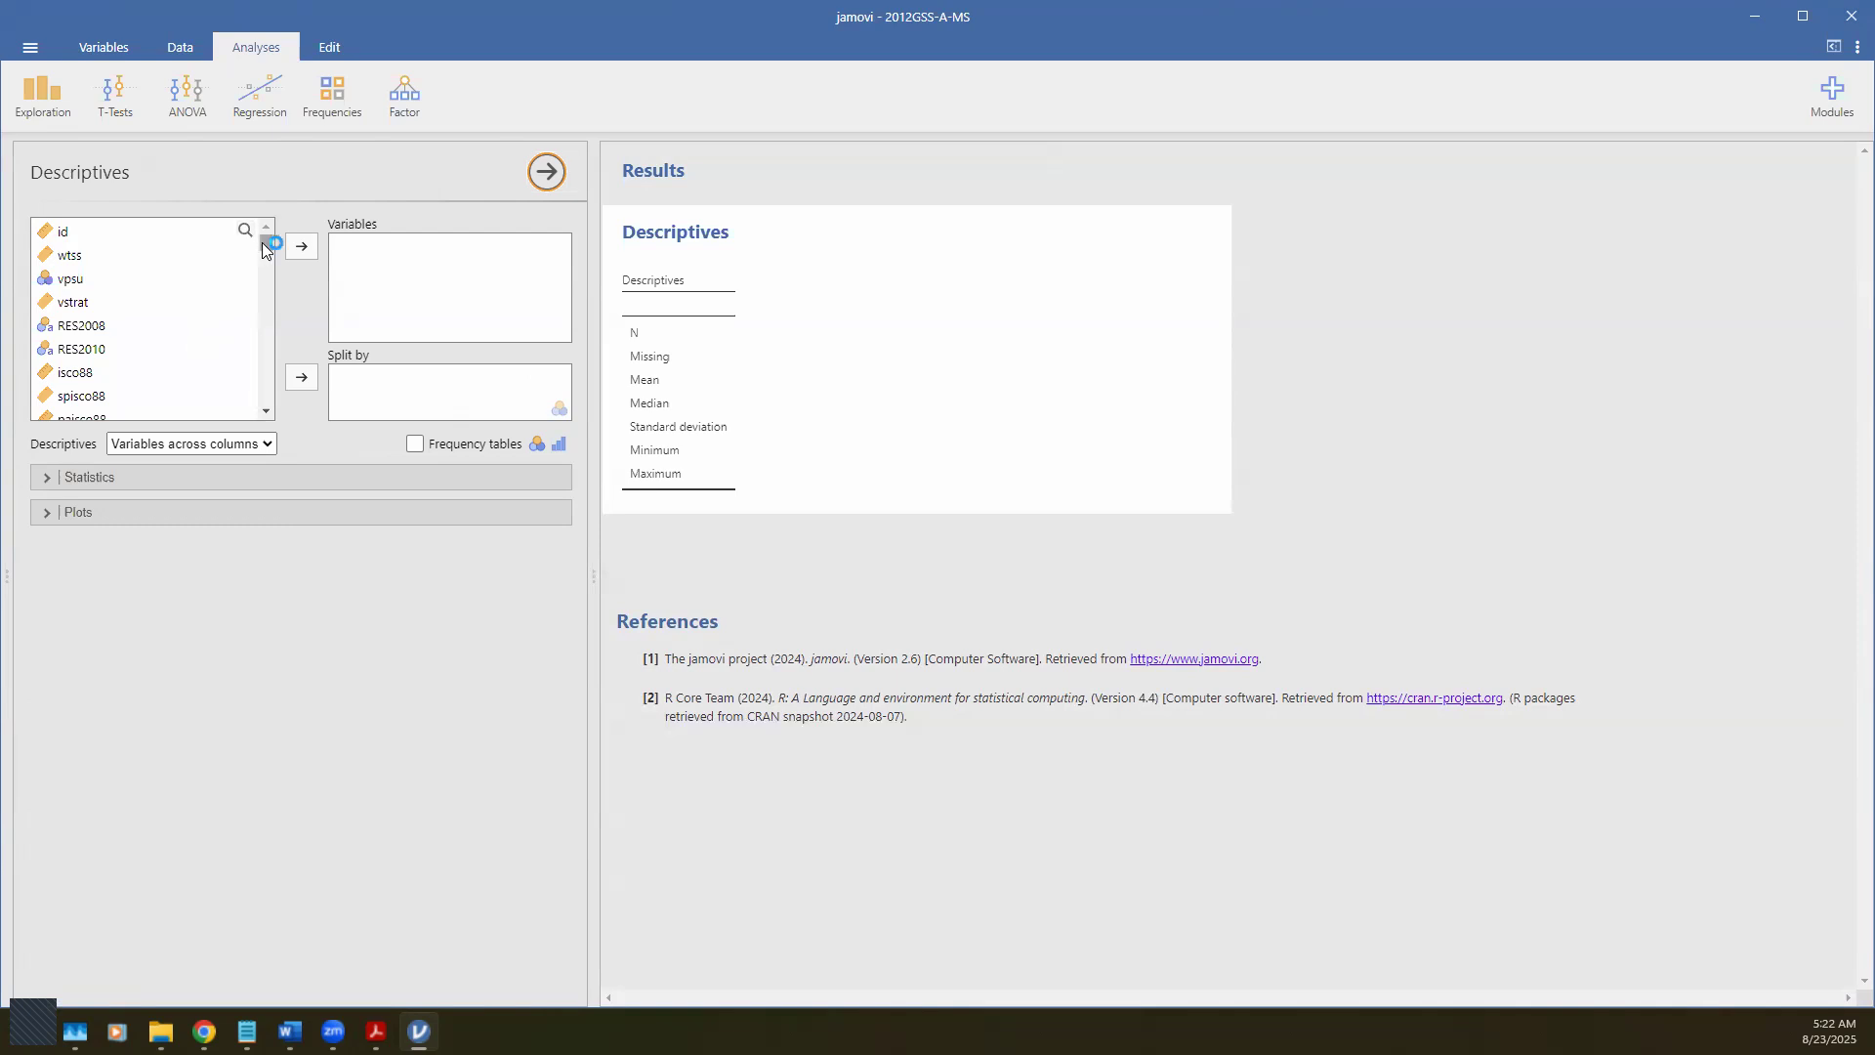
pyautogui.scroll(-5, 227, 328)
pyautogui.scroll(-10, 230, 330)
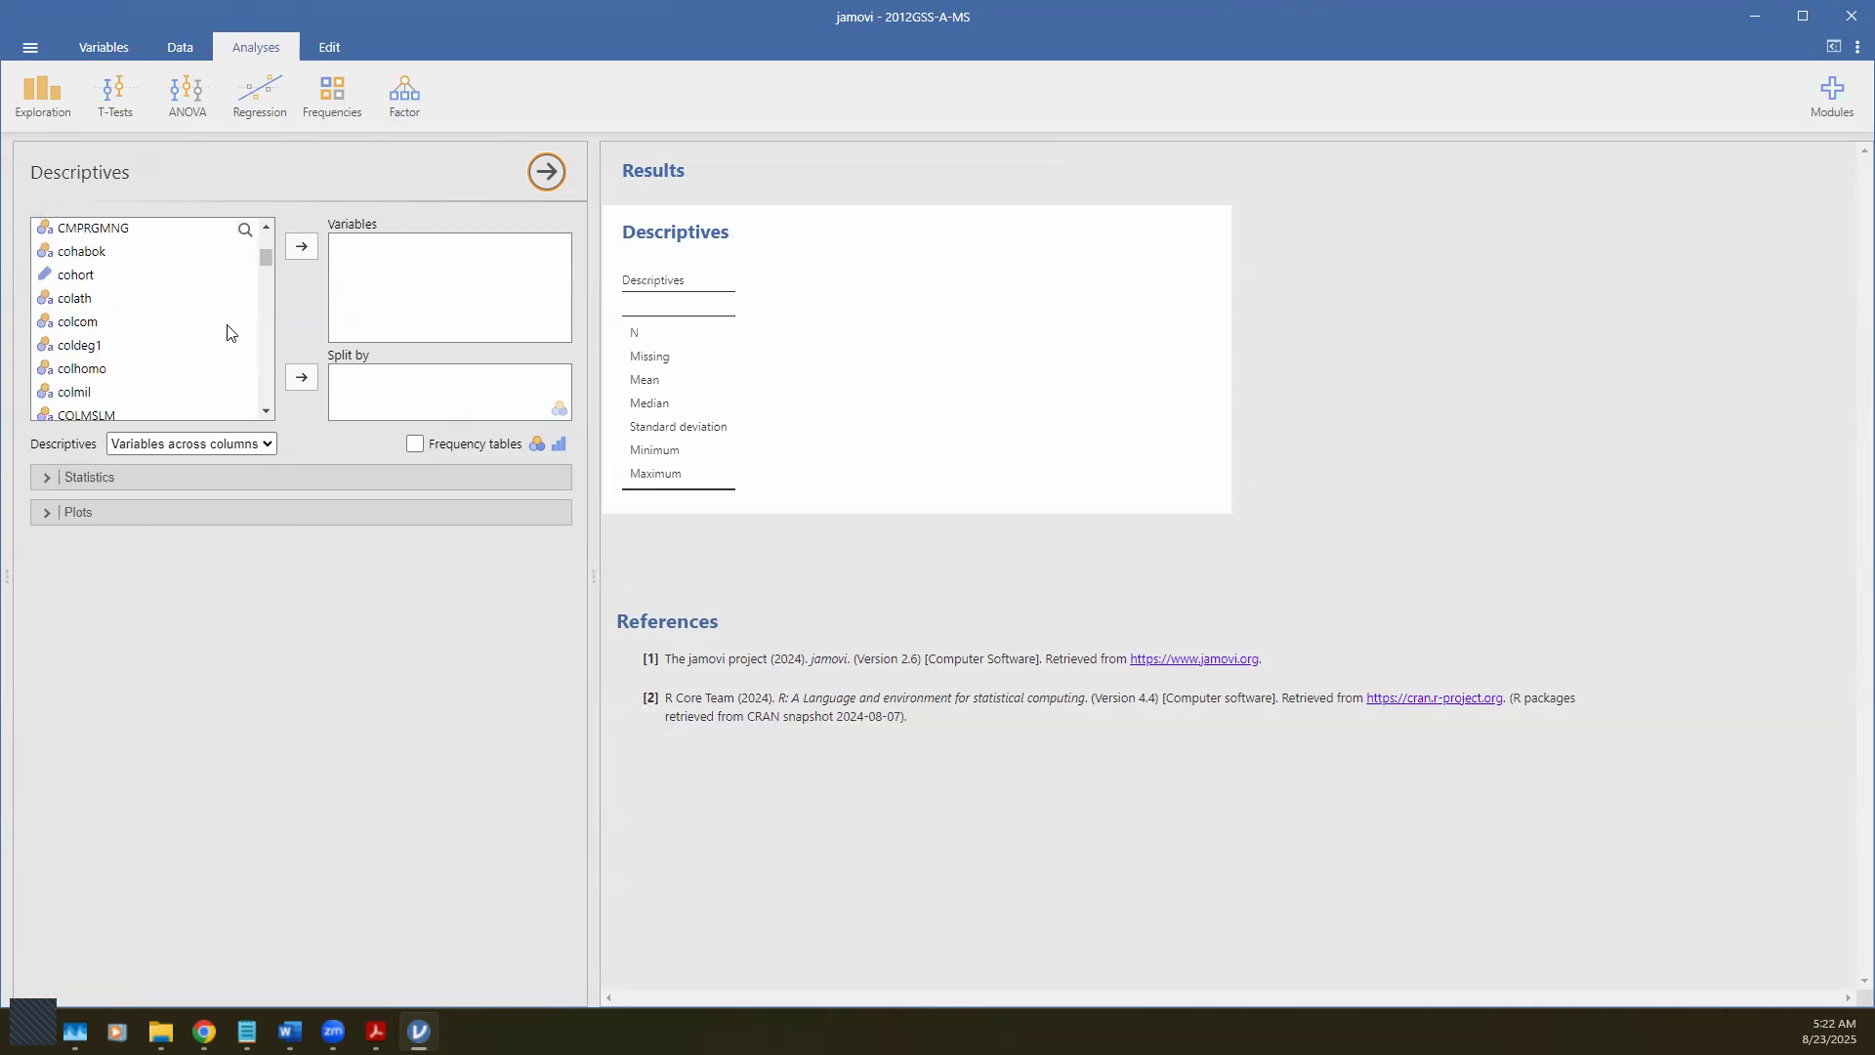
pyautogui.moveTo(260, 262); pyautogui.dragTo(265, 376)
pyautogui.scroll(-10, 195, 378)
pyautogui.scroll(10, 196, 378)
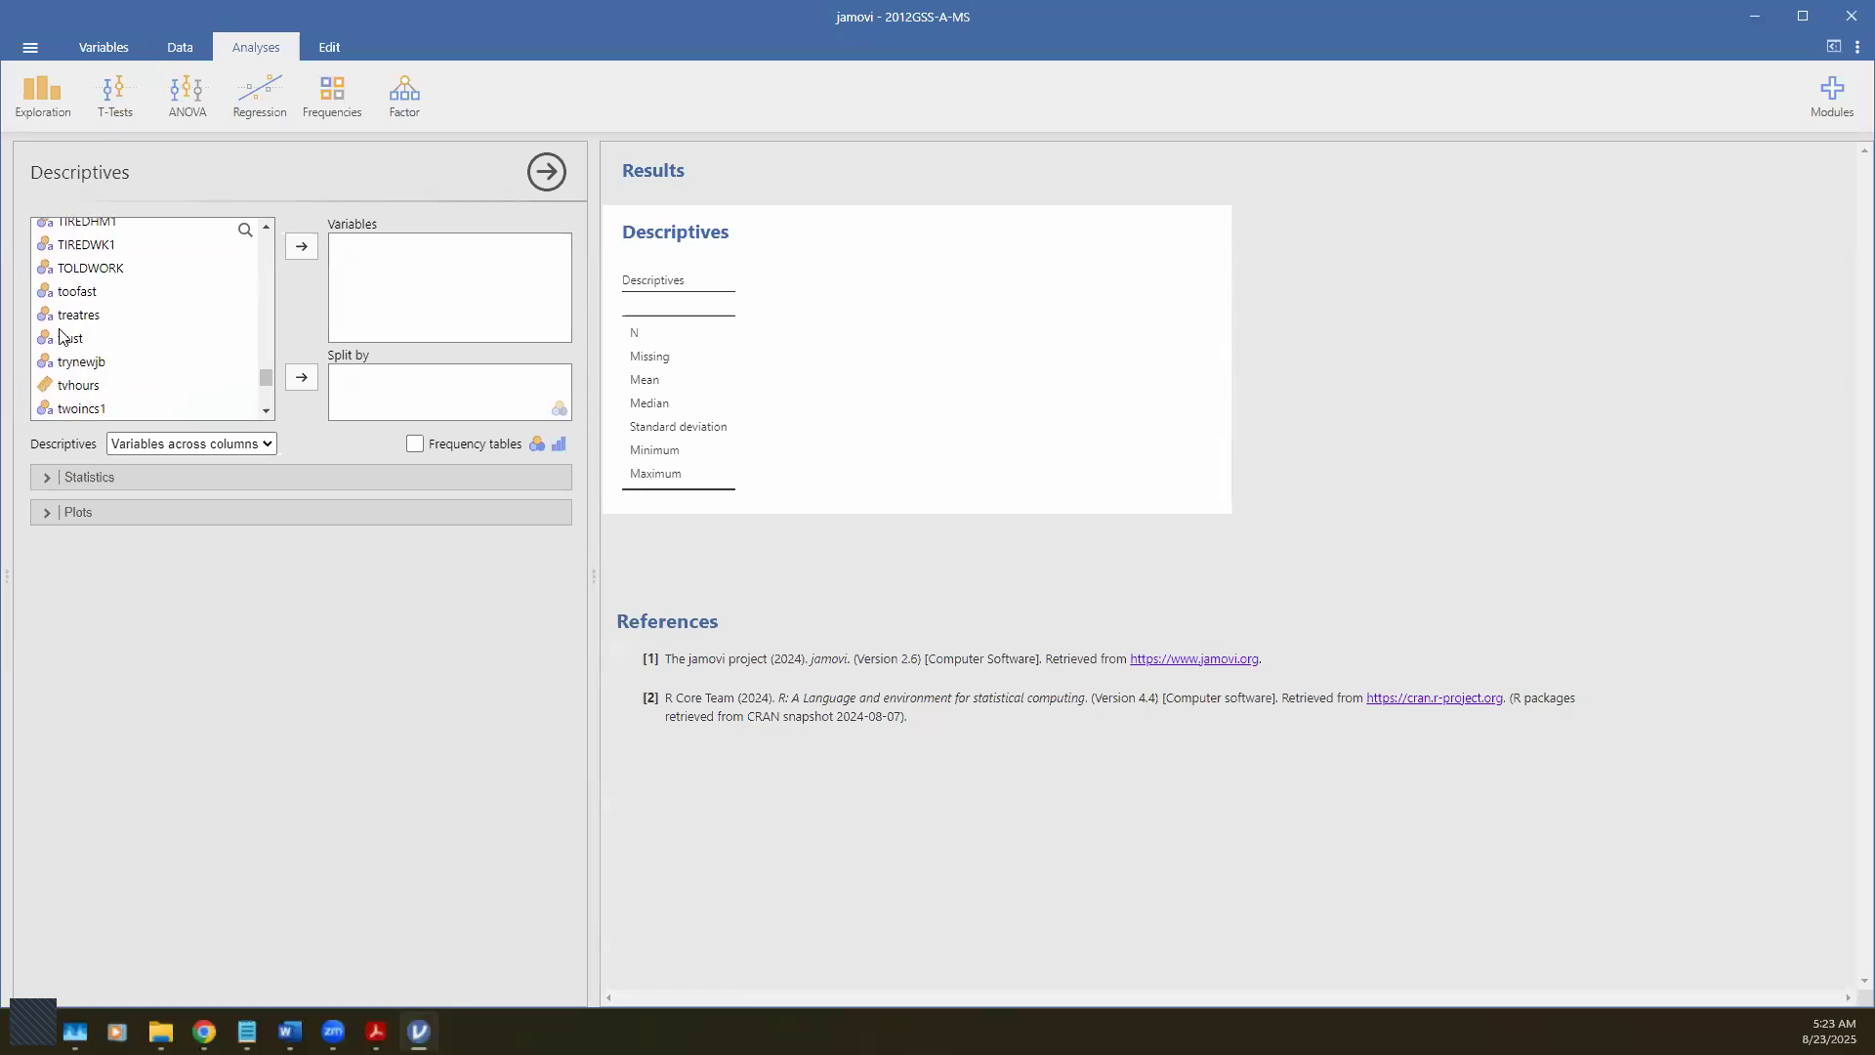
pyautogui.scroll(5, 60, 354)
pyautogui.scroll(-6, 73, 353)
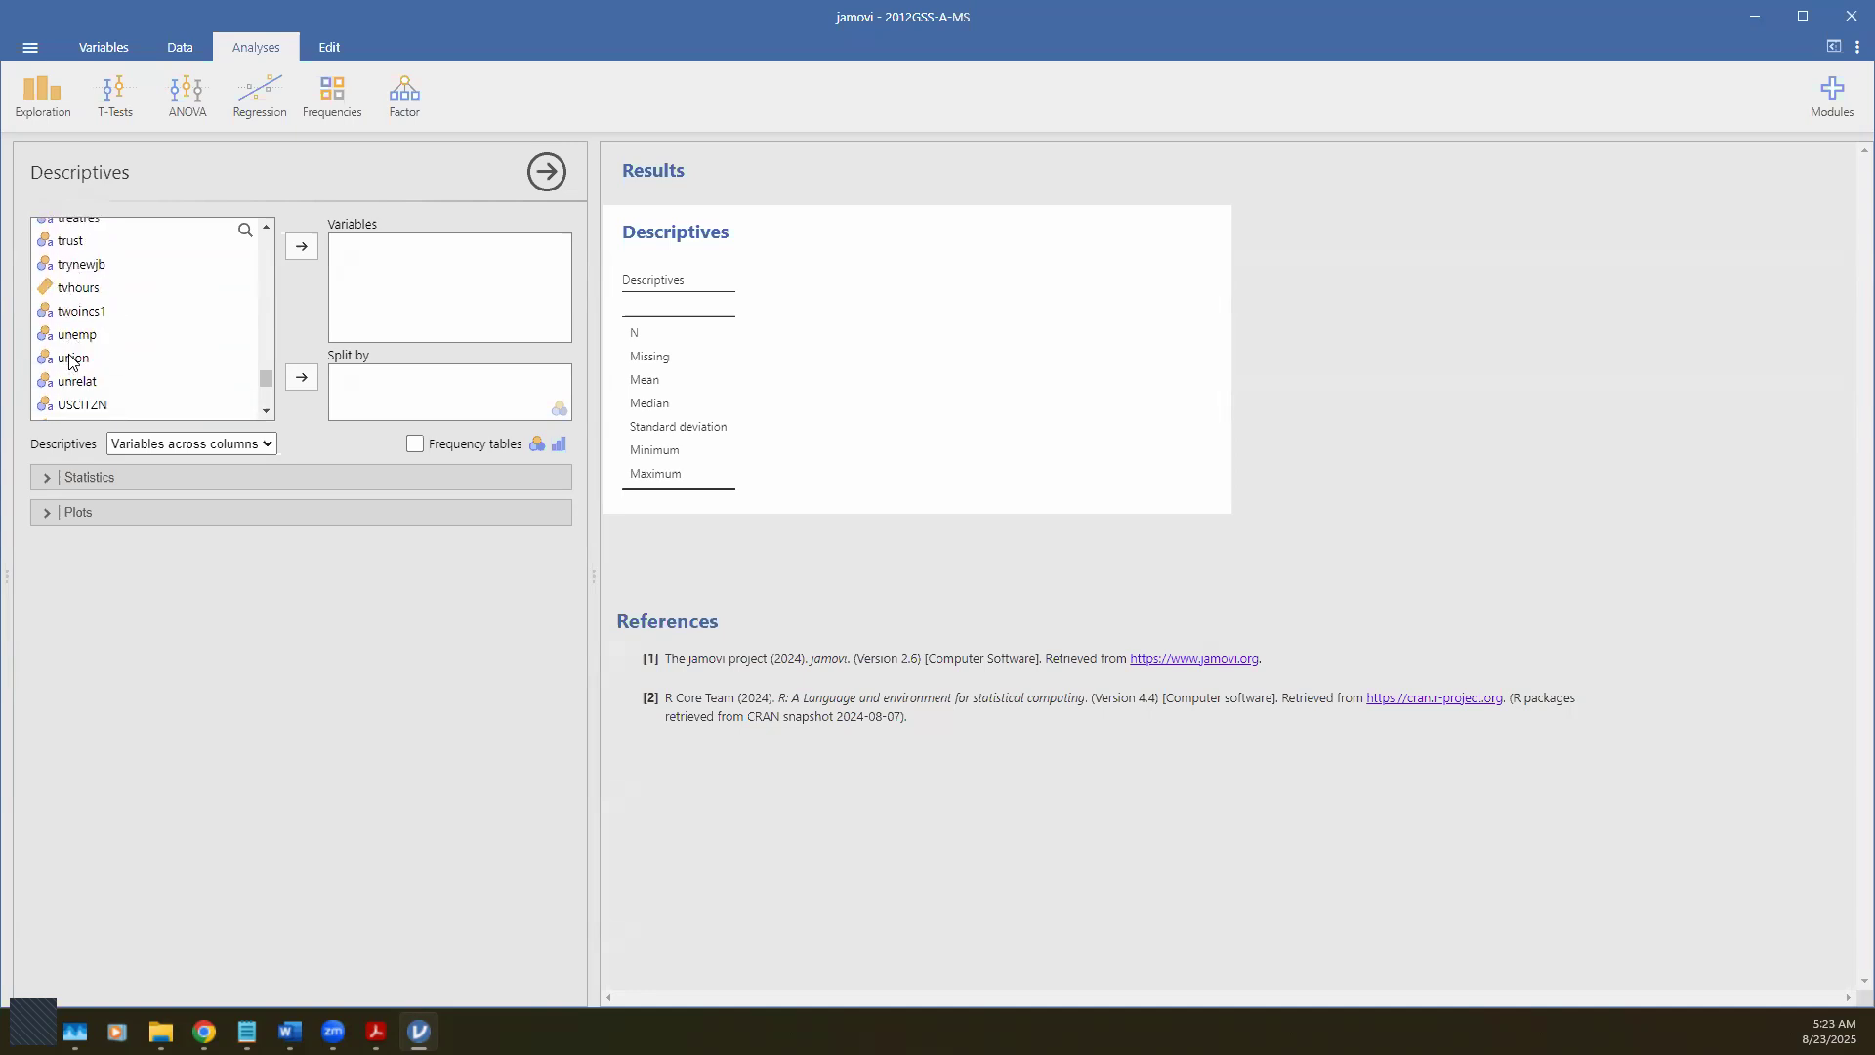
pyautogui.scroll(3, 60, 332)
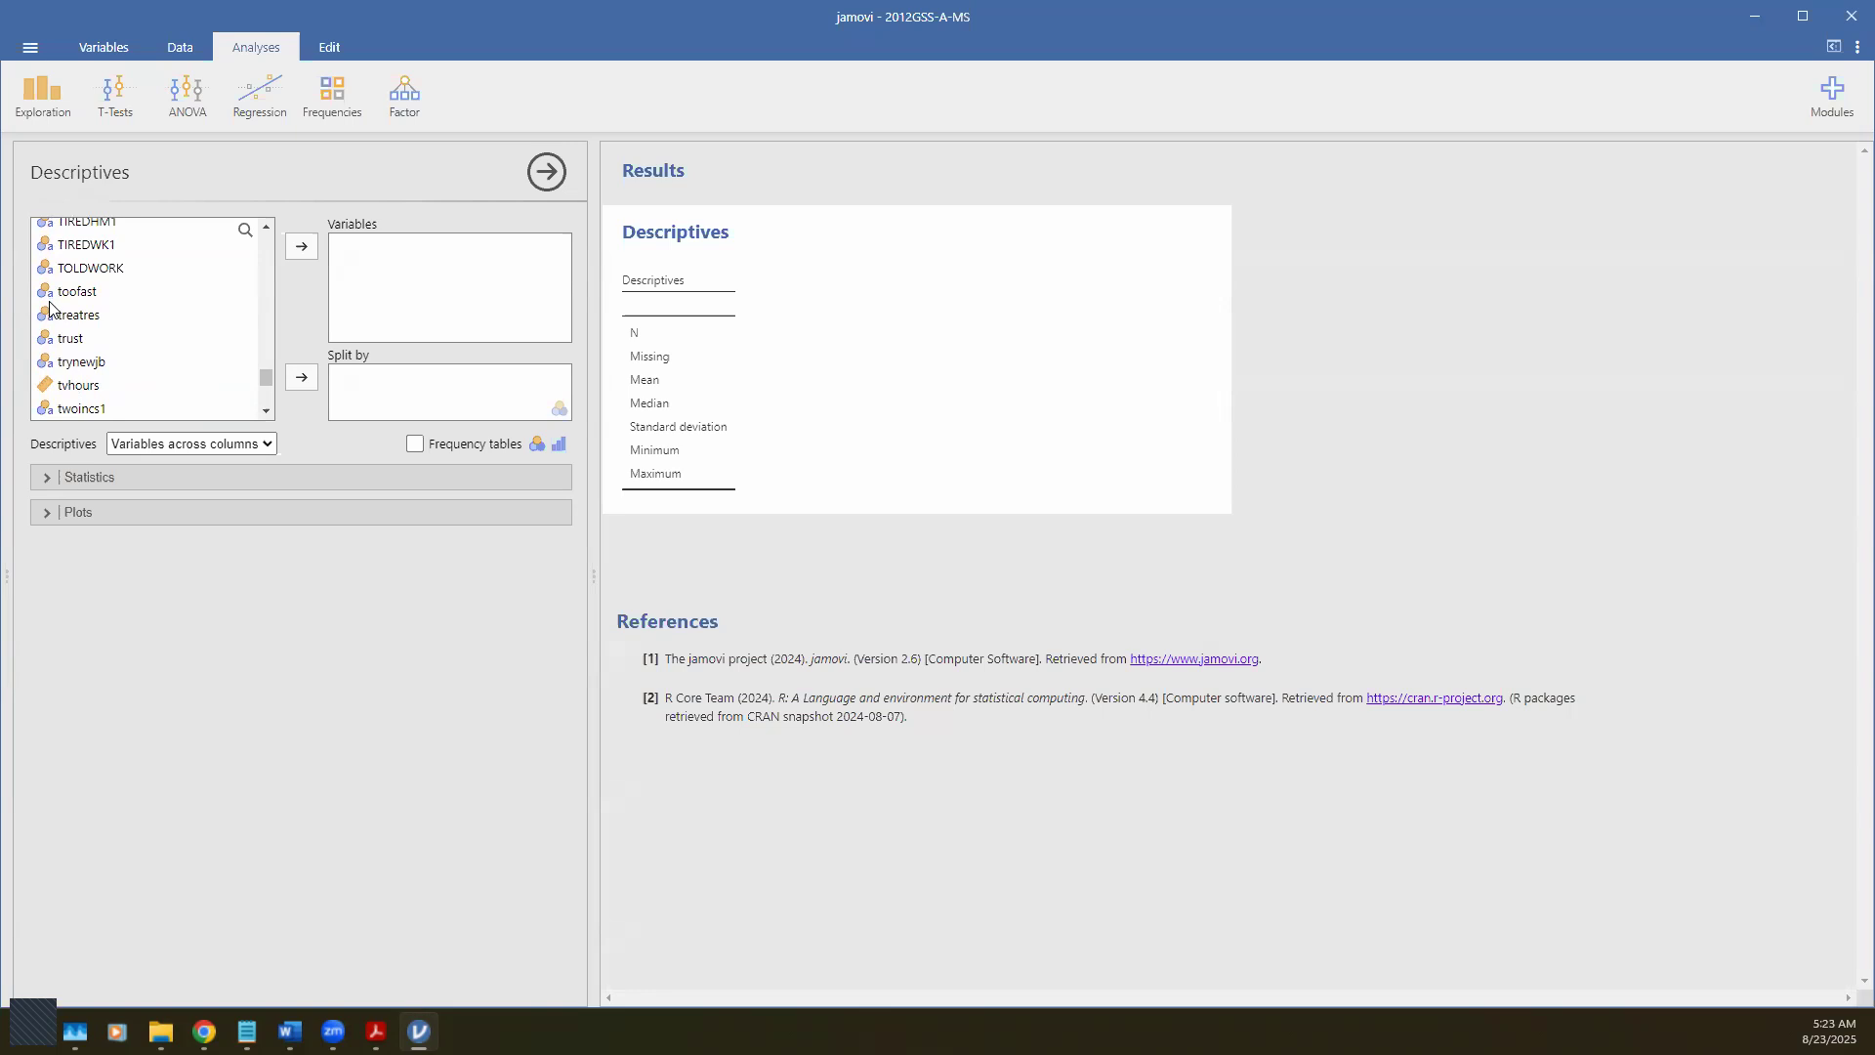
pyautogui.scroll(-3, 49, 306)
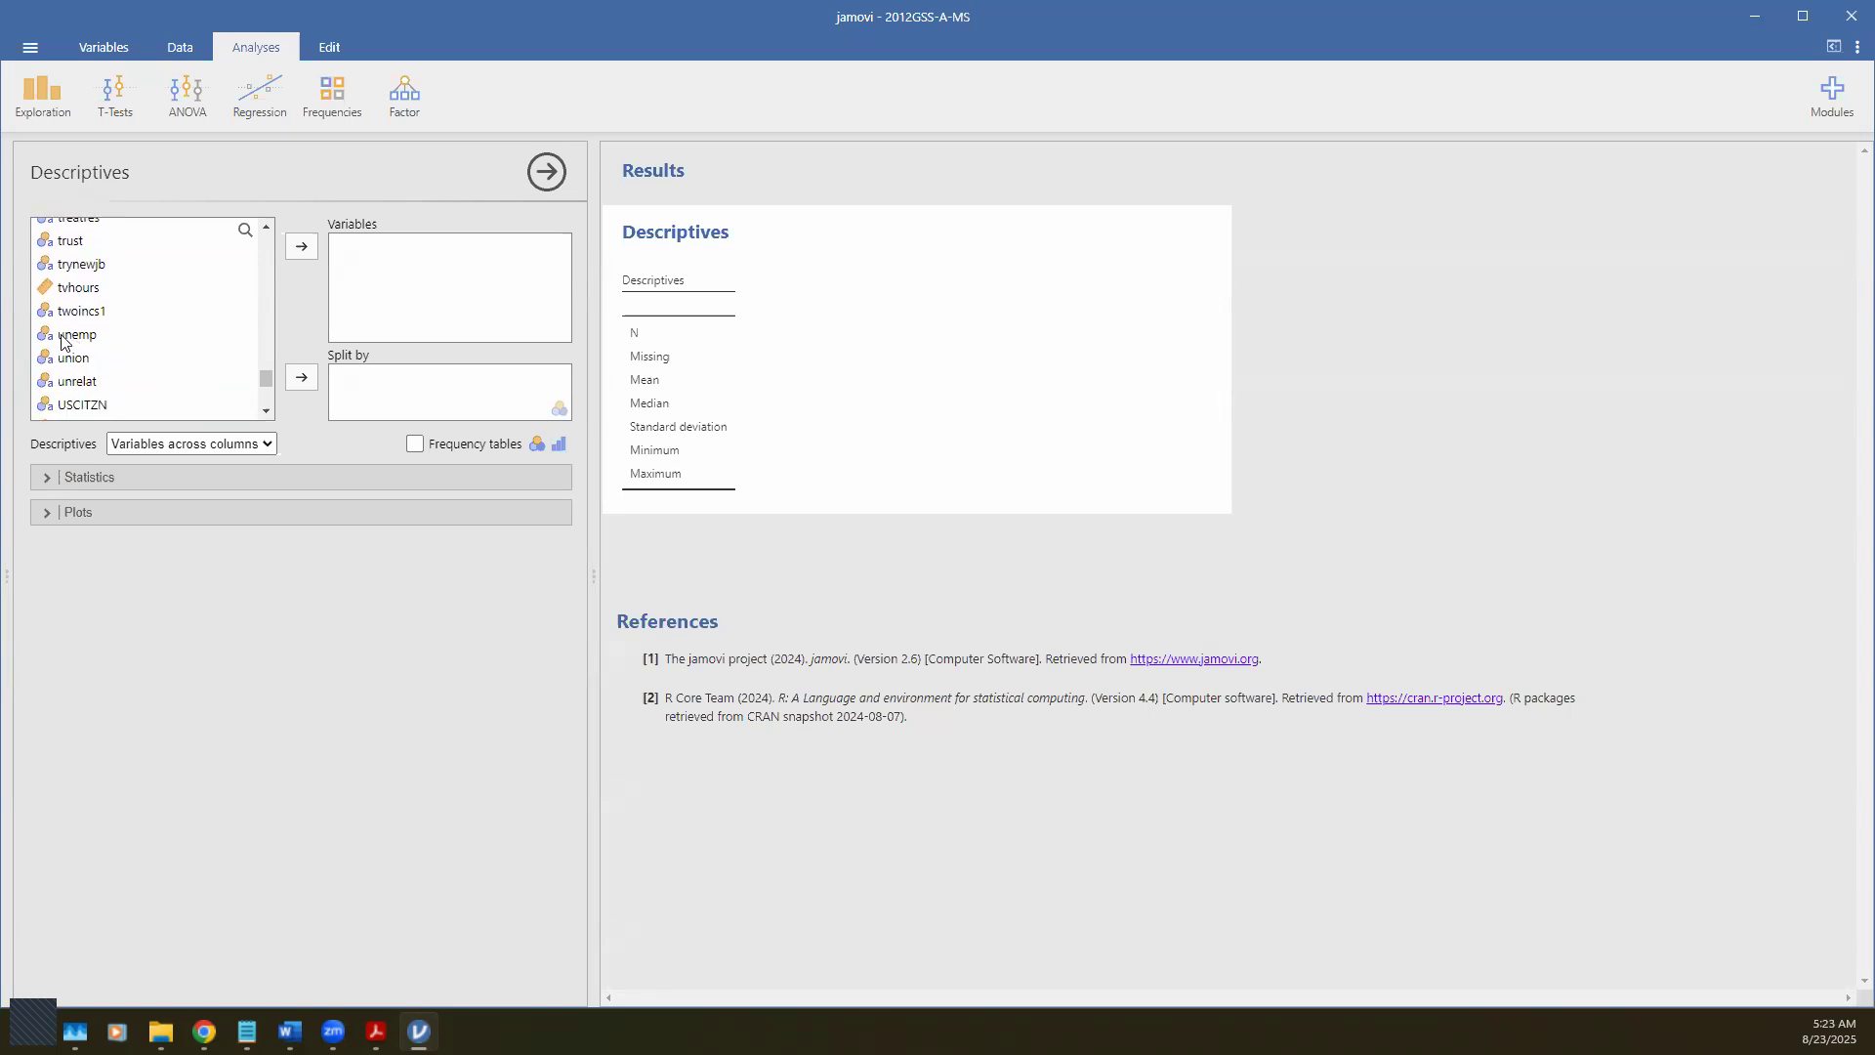
pyautogui.click(50, 293)
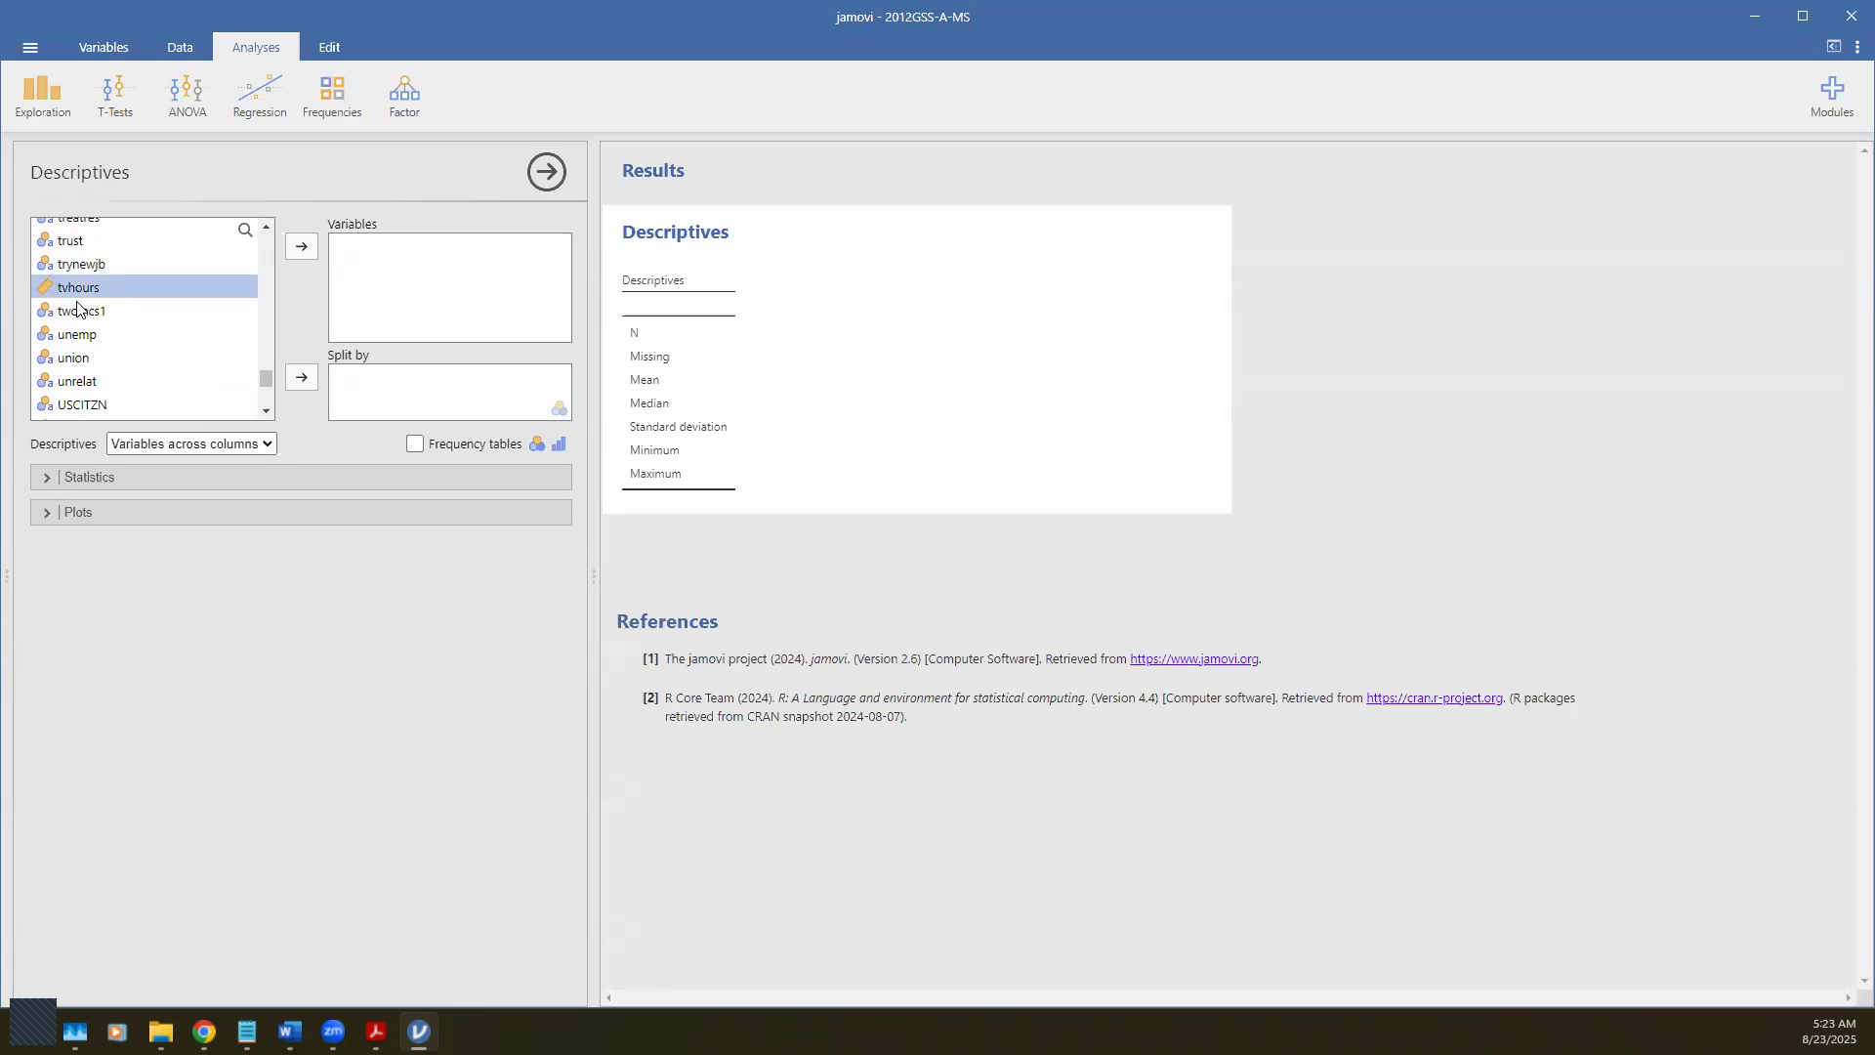
# Step: Move tvhours into Variables (N 1298, mean 3.09) and expand the Statistics section
pyautogui.click(311, 242)
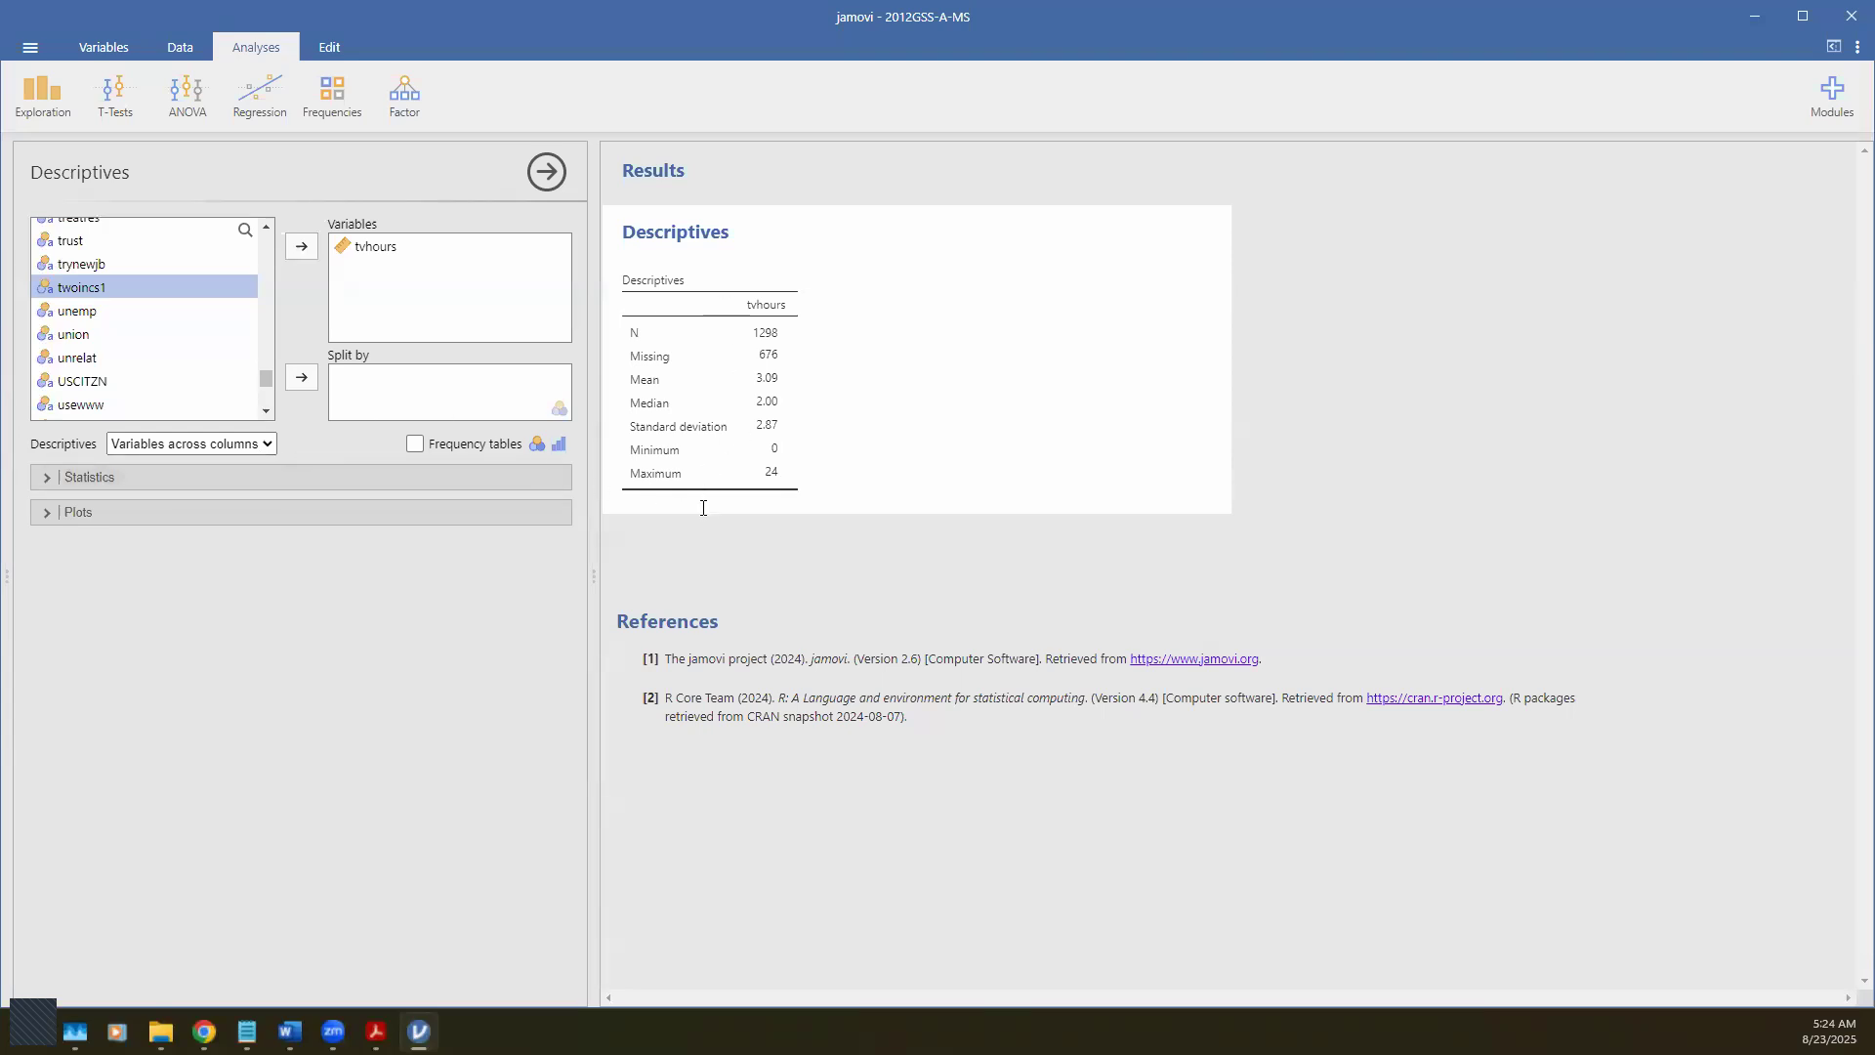
pyautogui.click(44, 478)
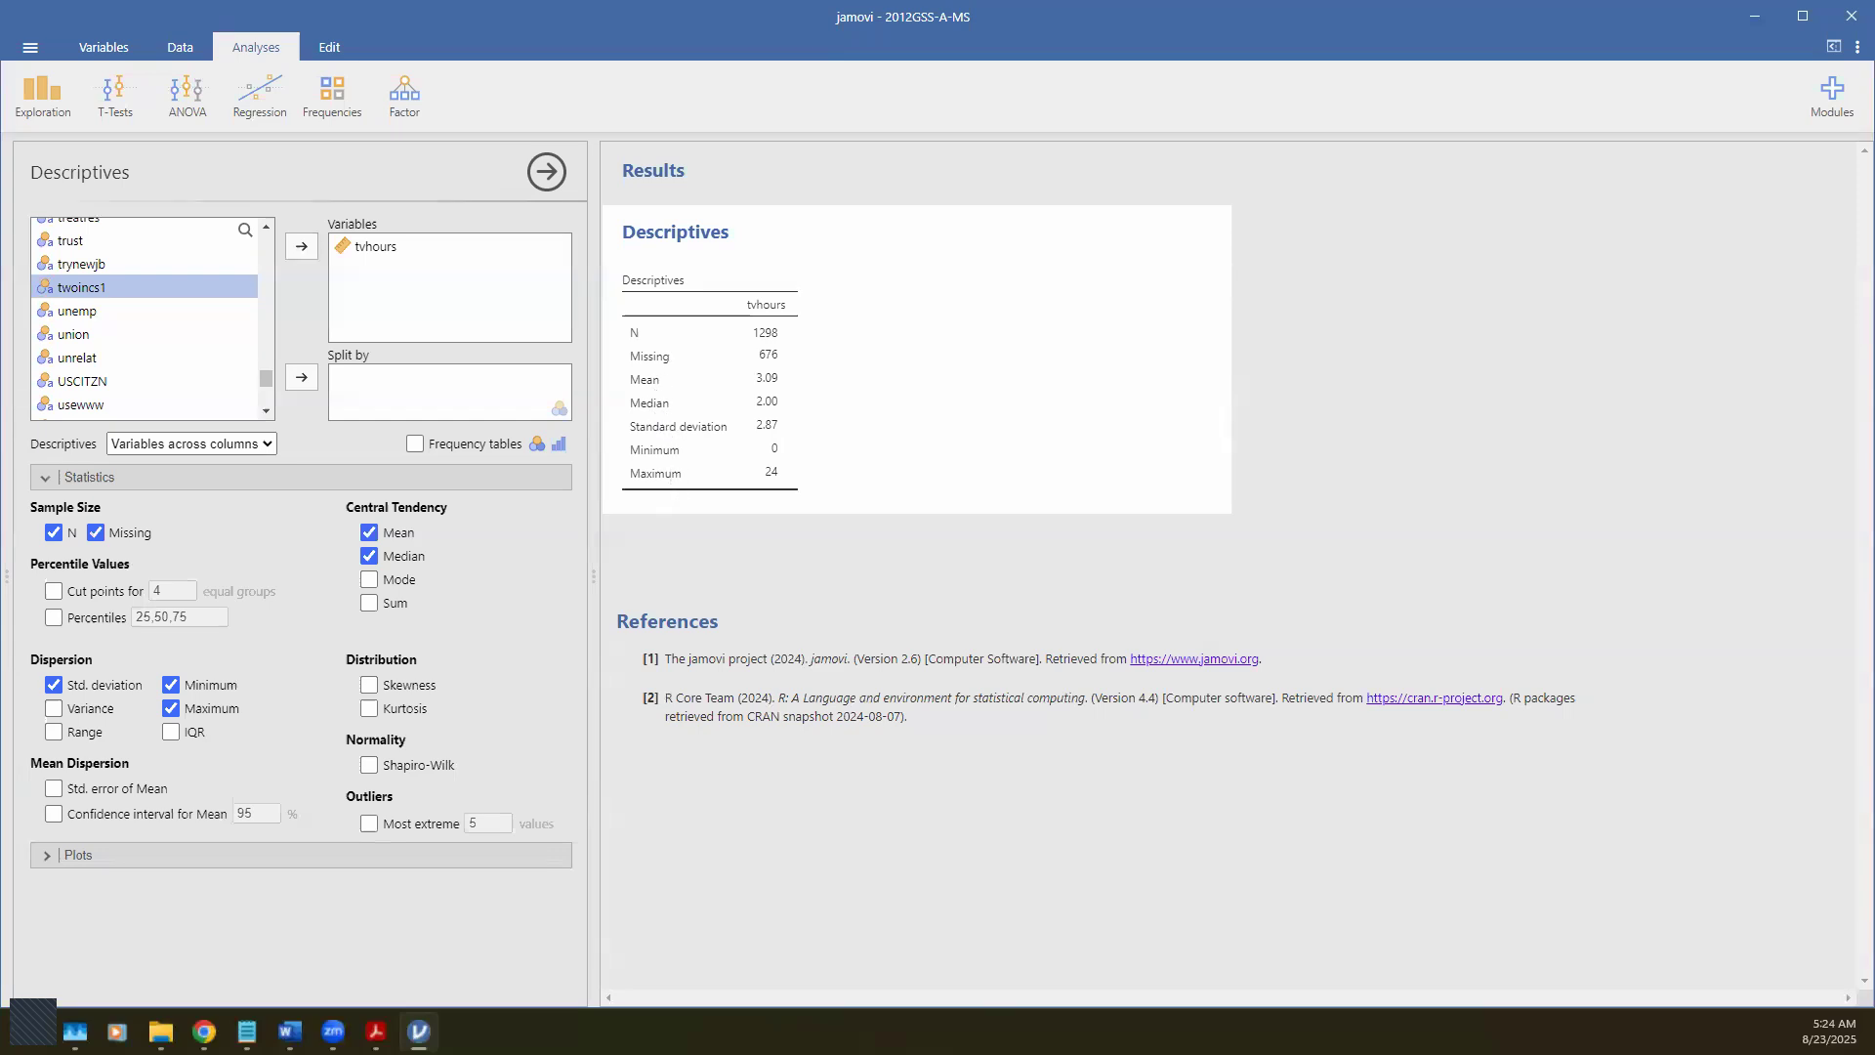
# Step: Switch to the homework PDF in Acrobat to compare the reference tvhours table
pyautogui.hotkey('alt', 'Tab')
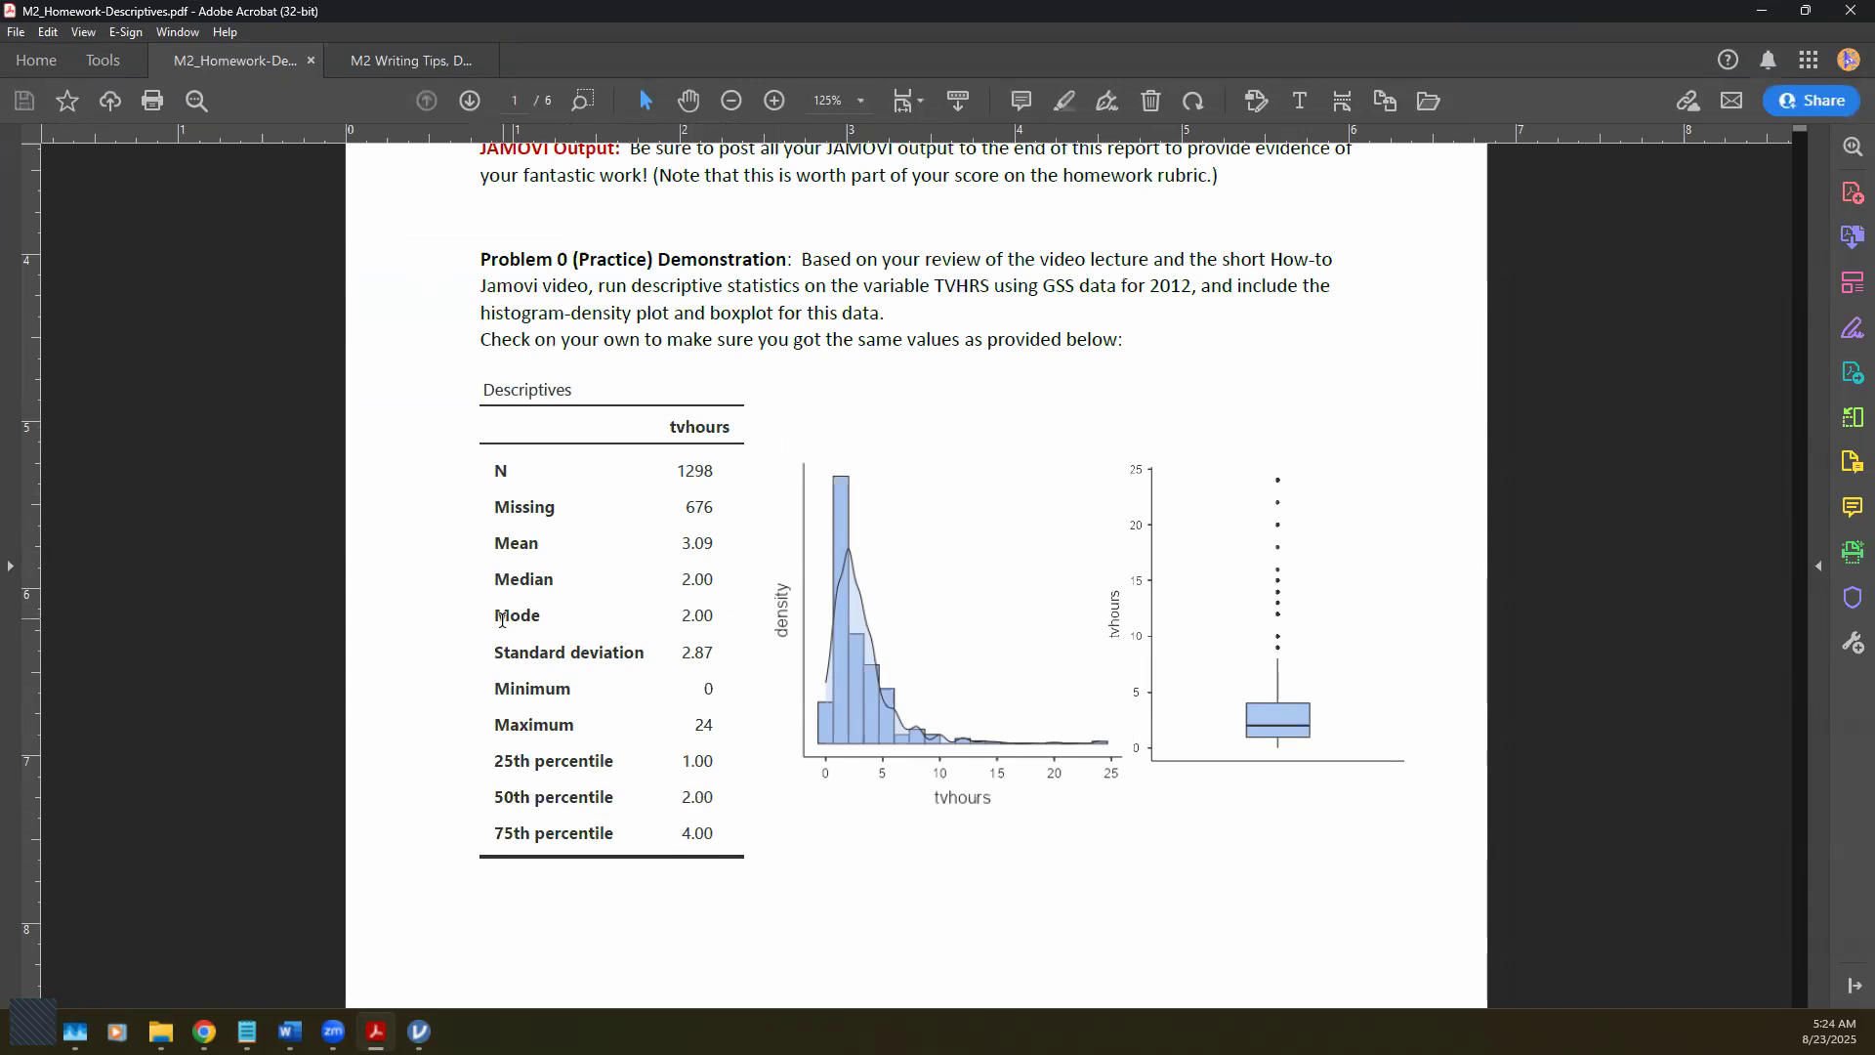
# Step: Check the PDF's expected Mode and percentile rows, then minimize Acrobat
pyautogui.moveTo(495, 615); pyautogui.dragTo(725, 612)
pyautogui.click(533, 725)
pyautogui.moveTo(496, 767); pyautogui.dragTo(737, 832)
pyautogui.click(773, 854)
pyautogui.click(1759, 12)
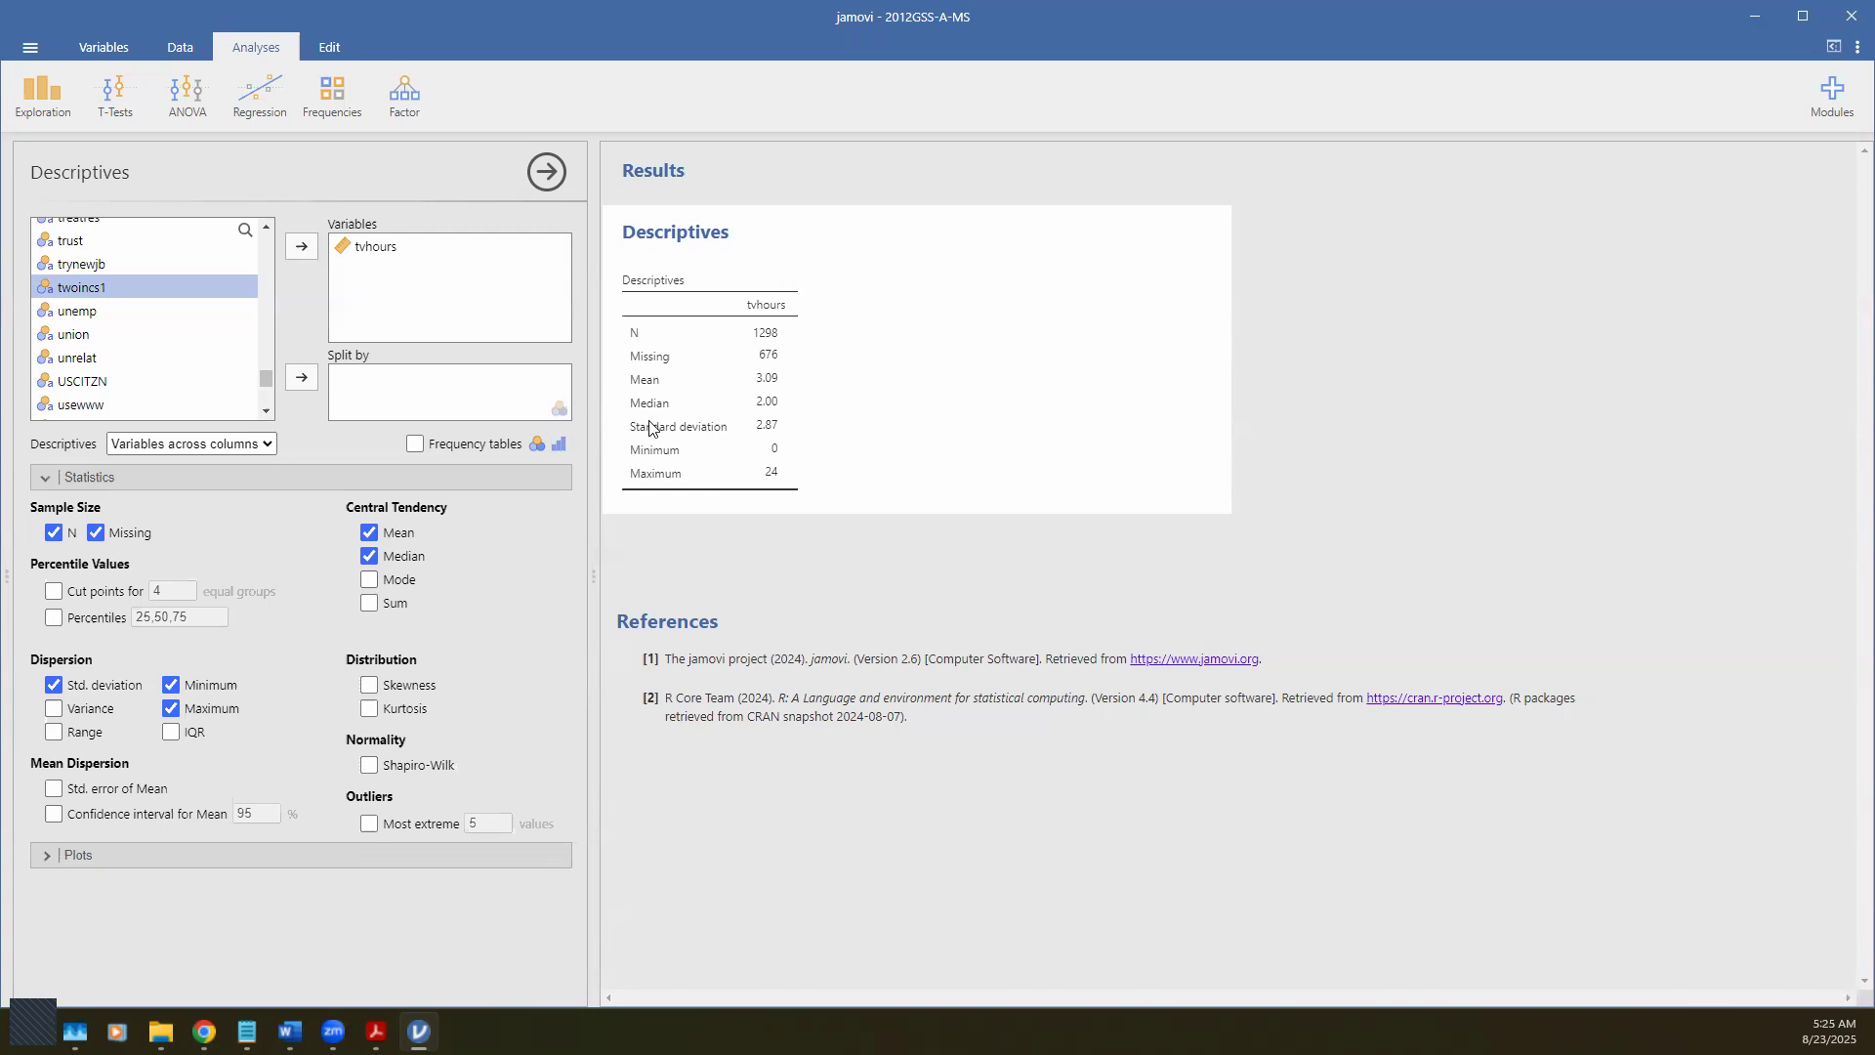
# Step: Tick Mode and Percentiles in Statistics to report mode 2.00 and quartiles
pyautogui.click(371, 584)
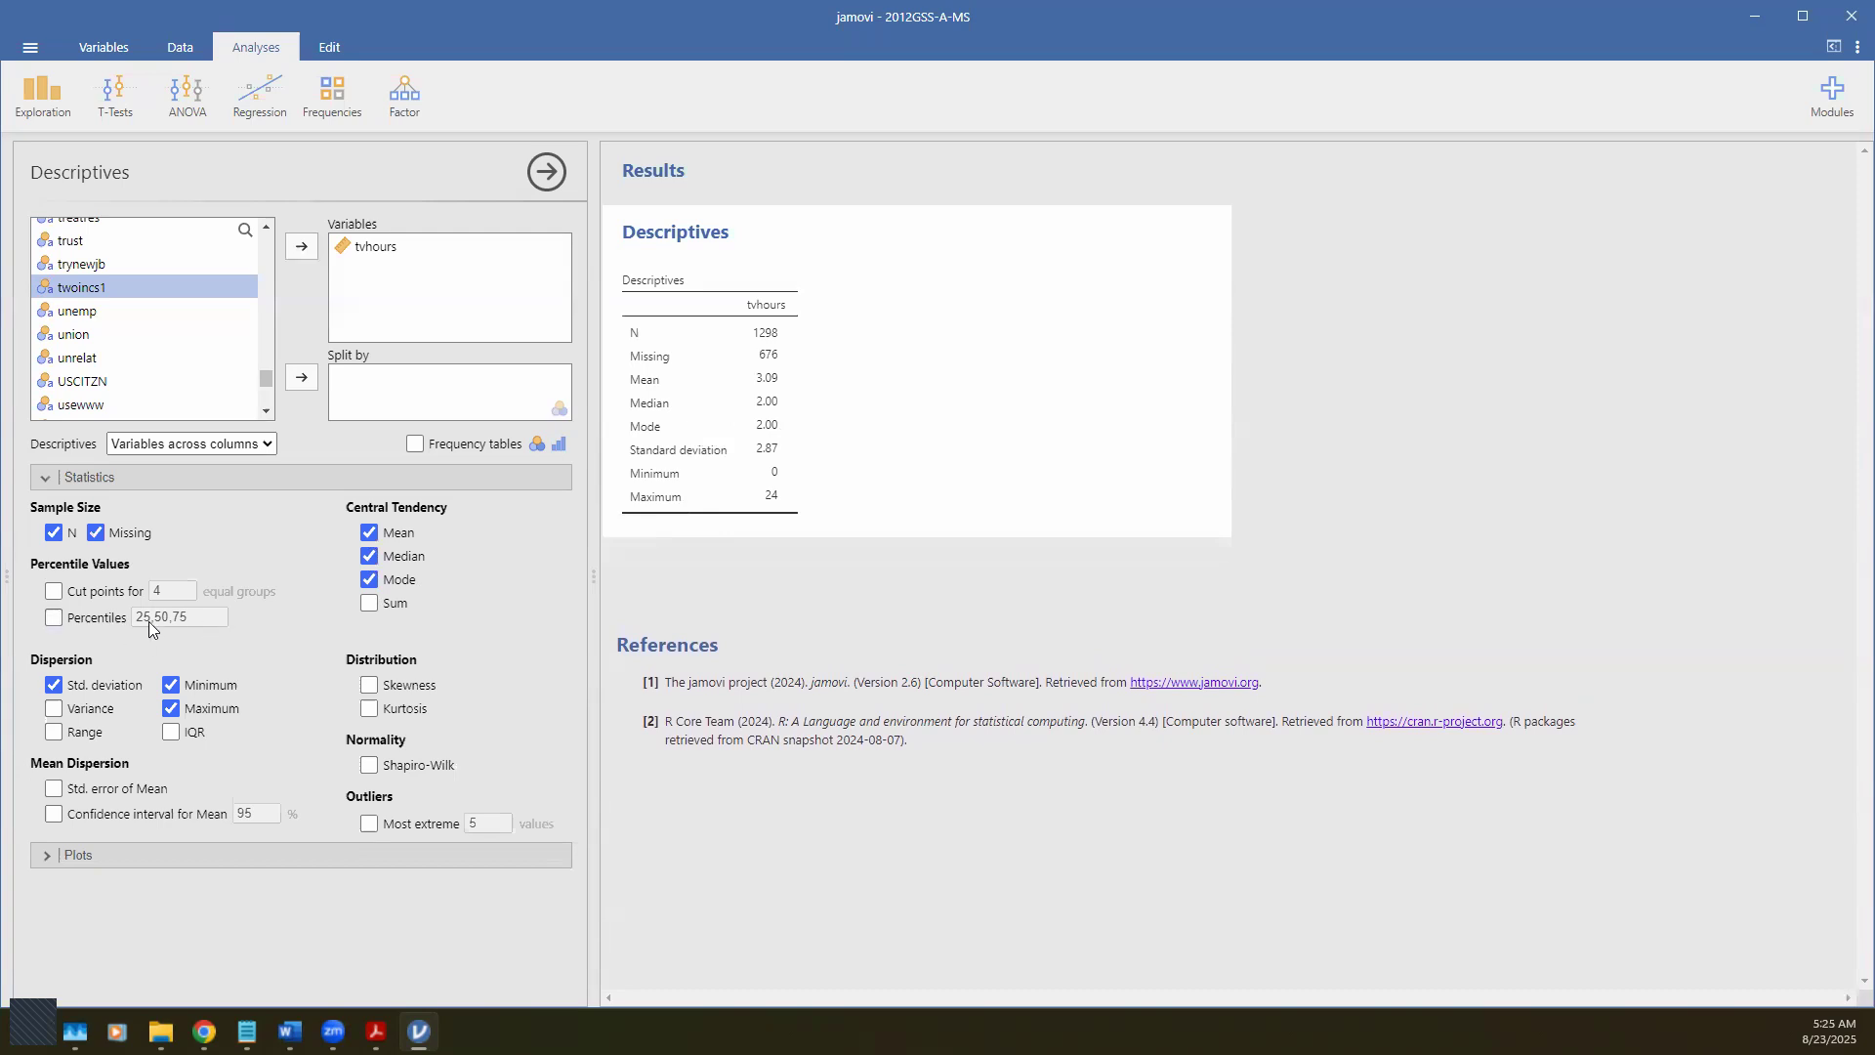
pyautogui.click(54, 617)
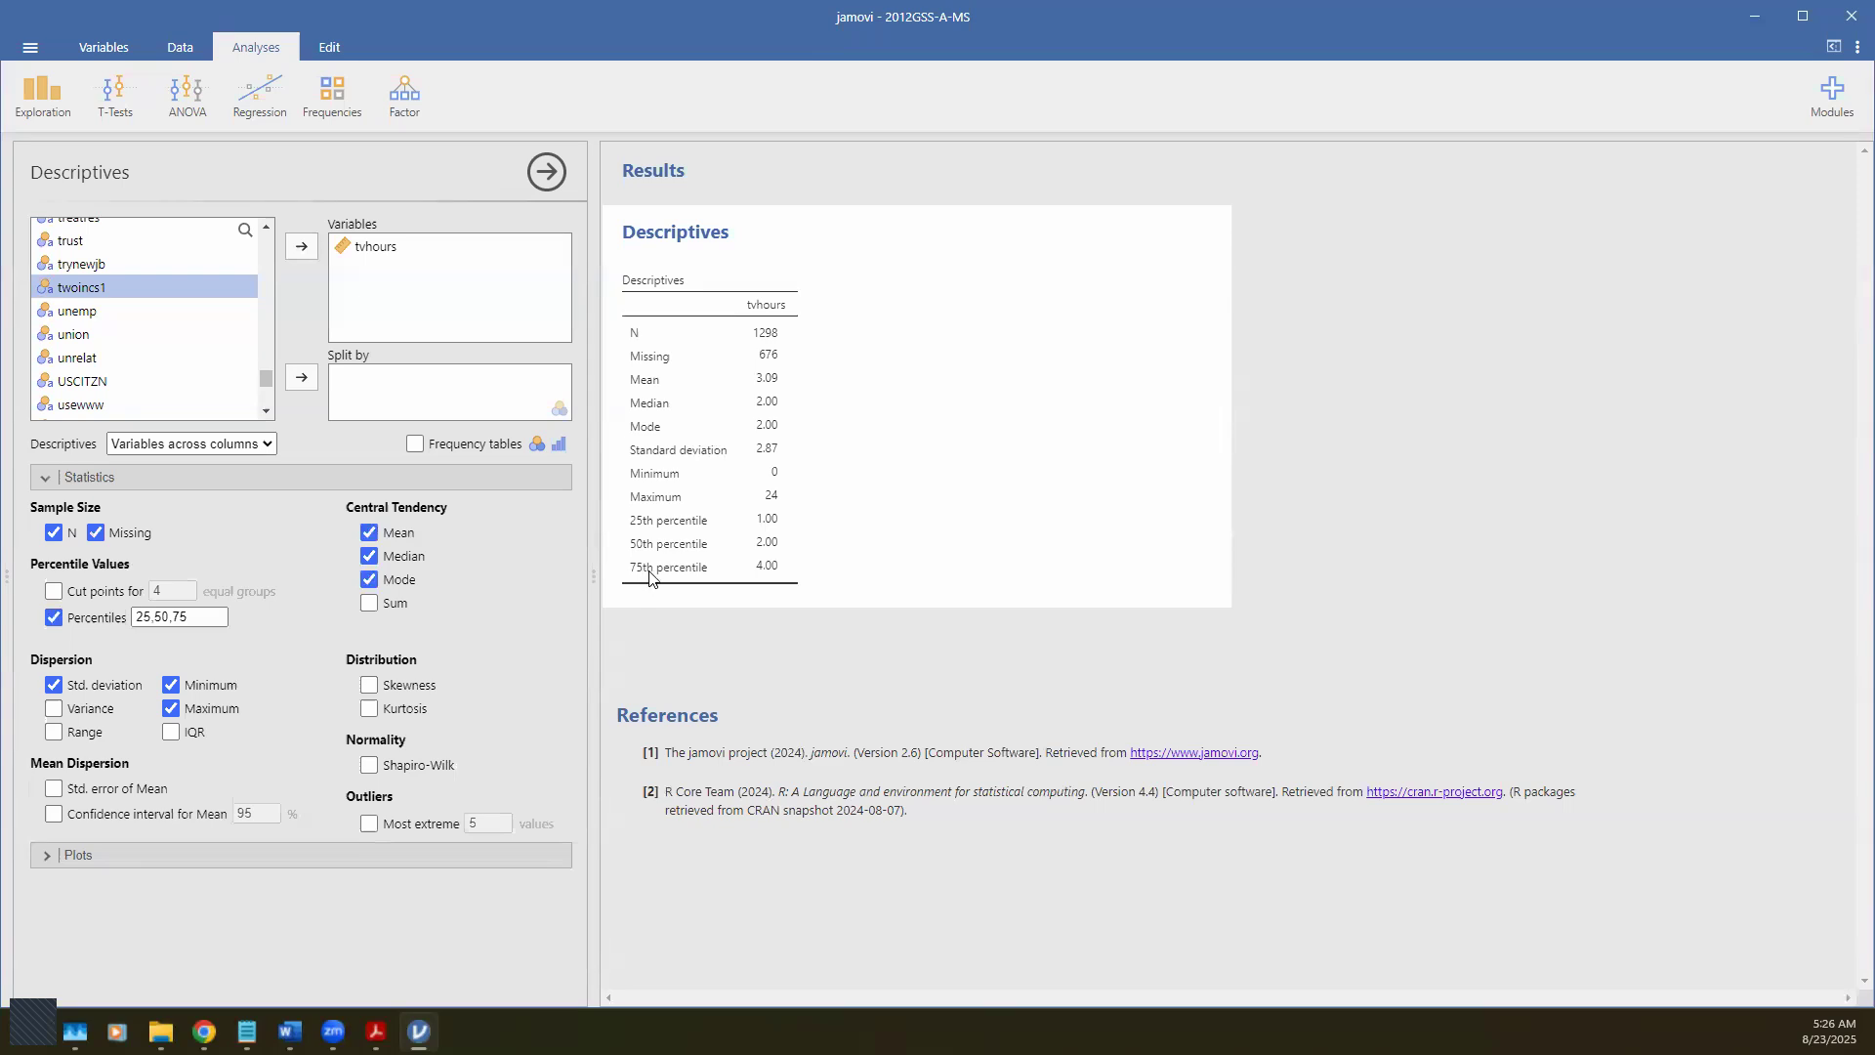
# Step: Set the percentile values to 25,50,75, giving 1.00, 2.00 and 4.00
pyautogui.click(206, 616)
pyautogui.press('BackSpace')
pyautogui.click(295, 650)
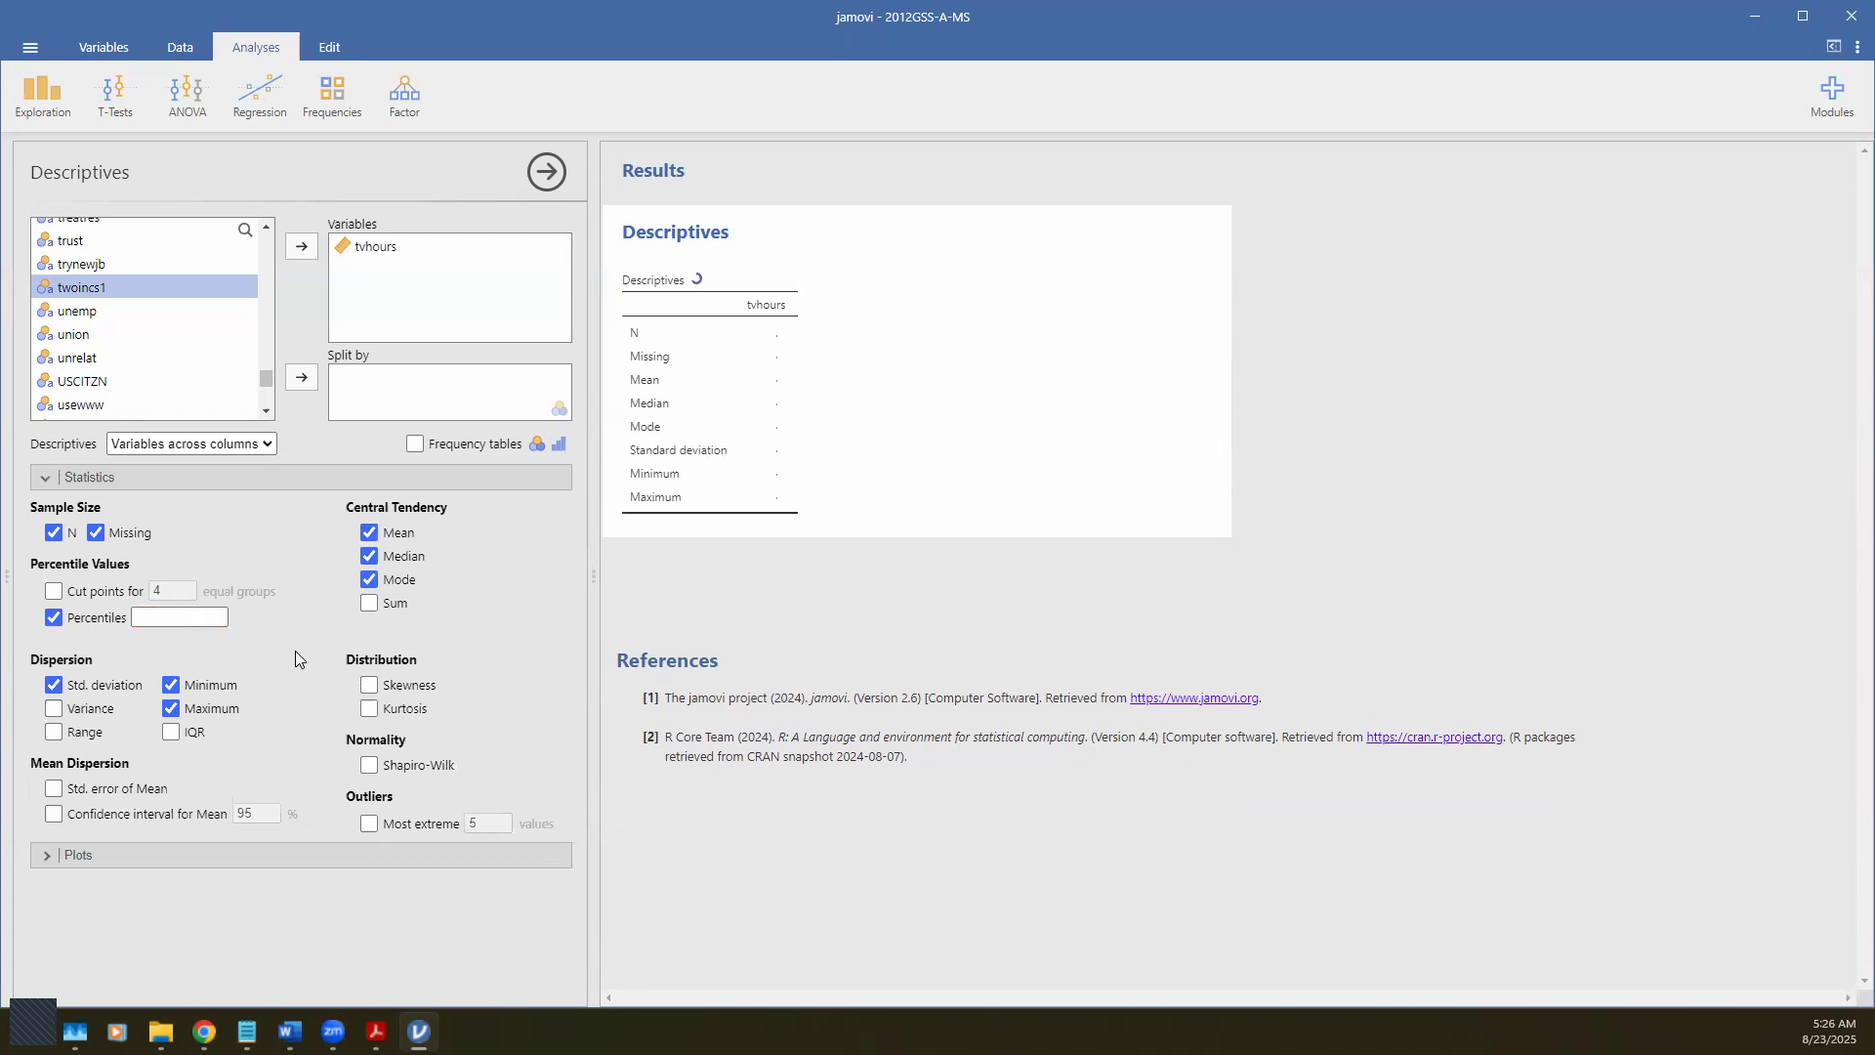
pyautogui.click(196, 610)
pyautogui.write('25')
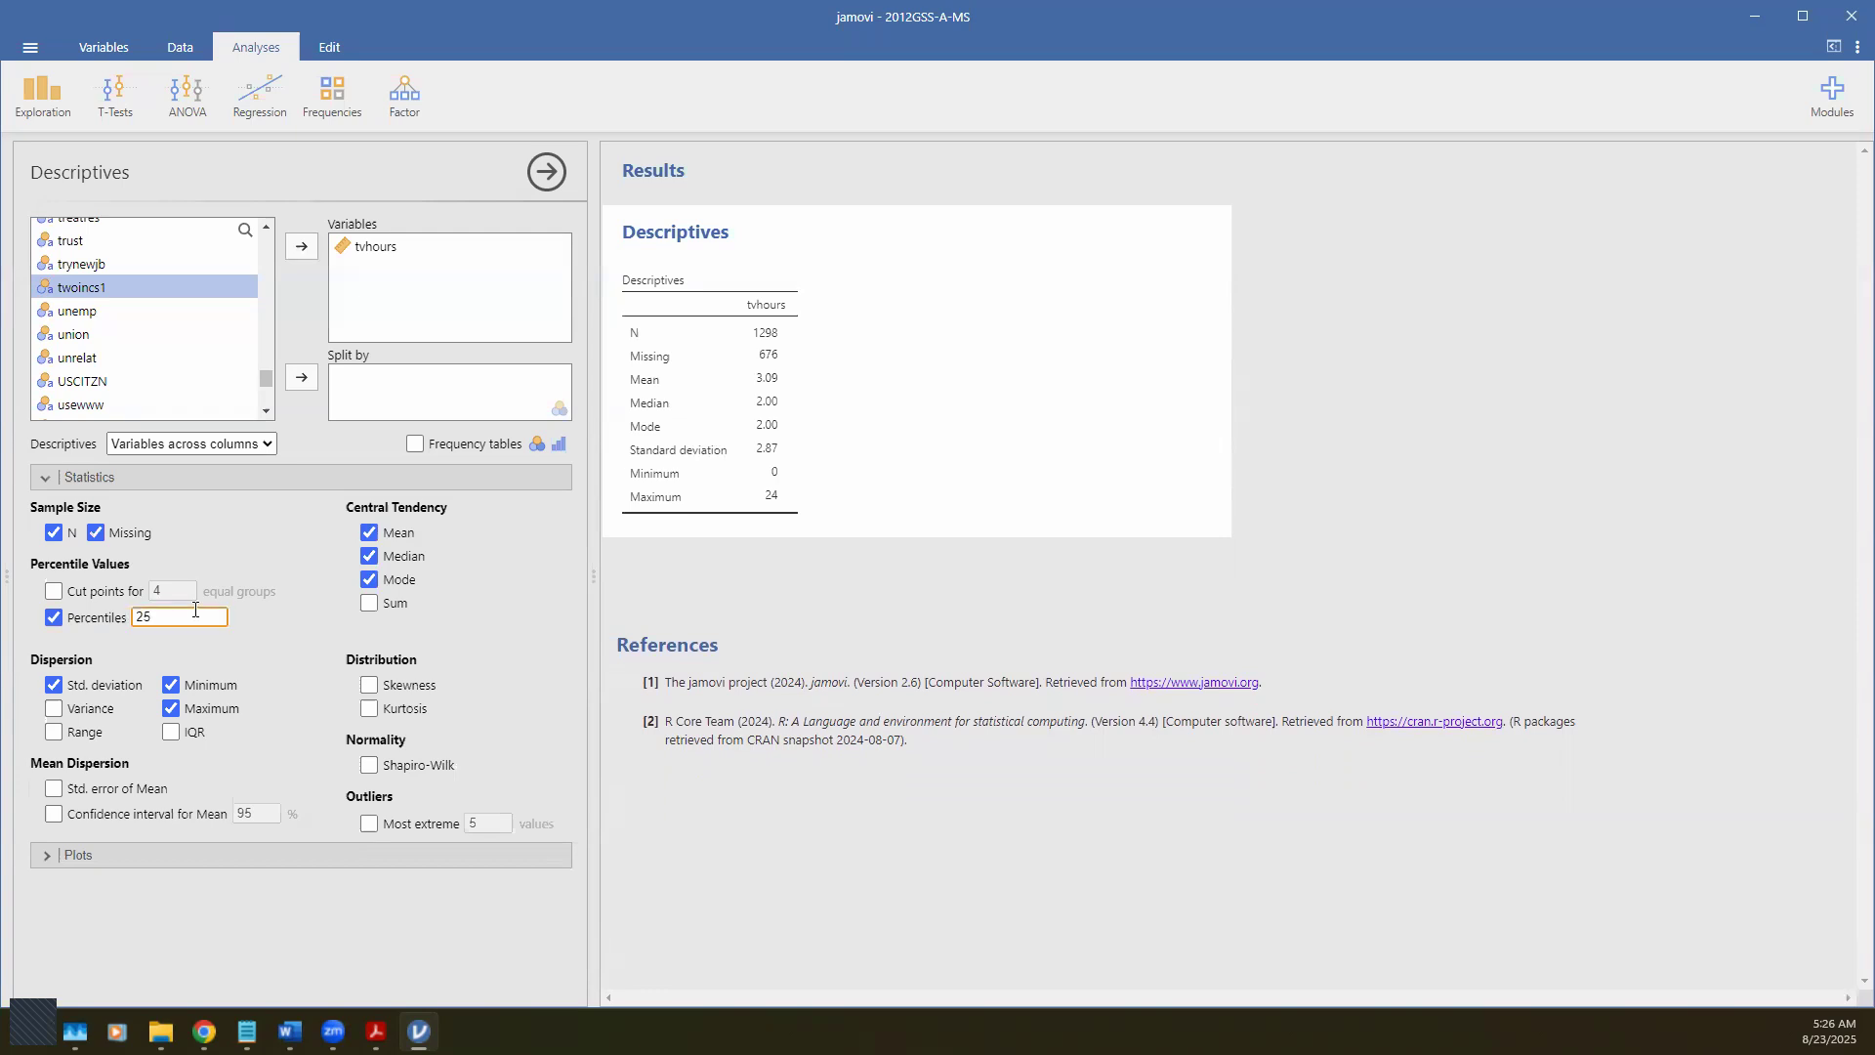
pyautogui.write(',50,75')
pyautogui.click(256, 628)
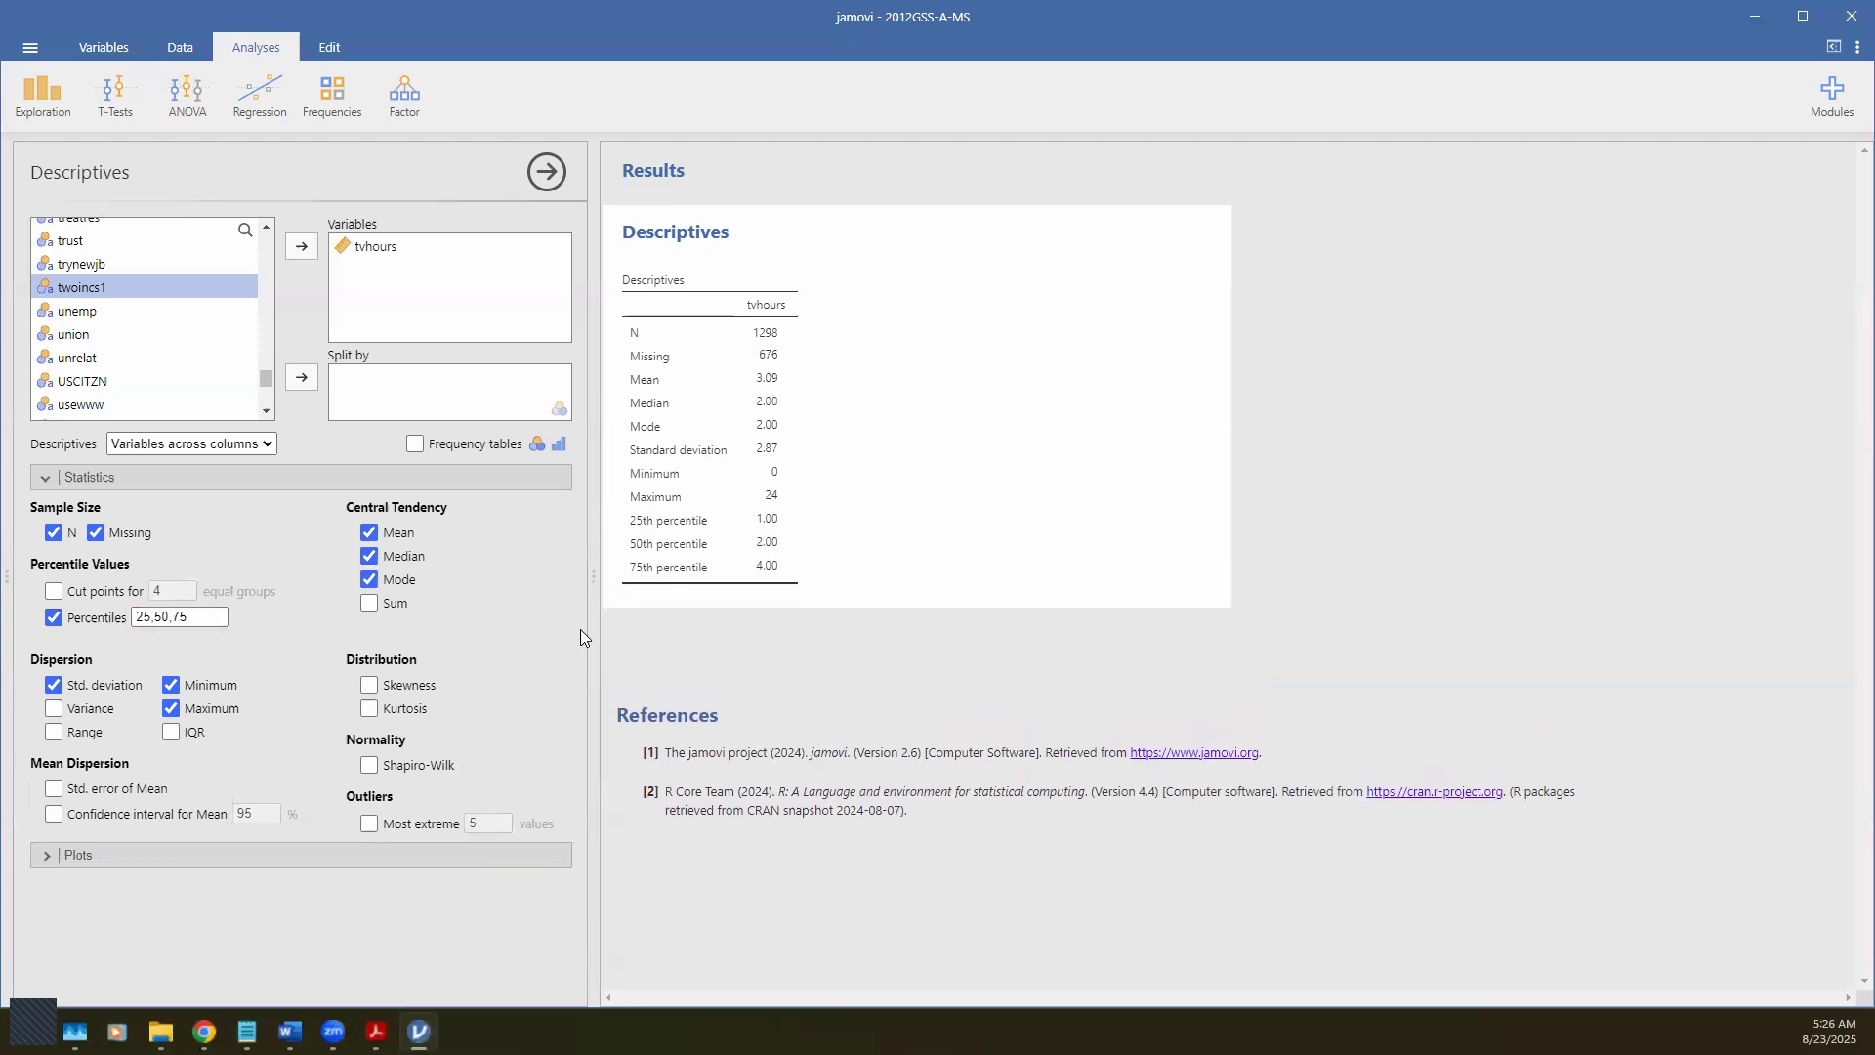
pyautogui.click(213, 617)
pyautogui.click(291, 622)
# Step: Snip the tvhours Descriptives table as an image and bring the Word worksheet forward
pyautogui.press('super+shift+s')
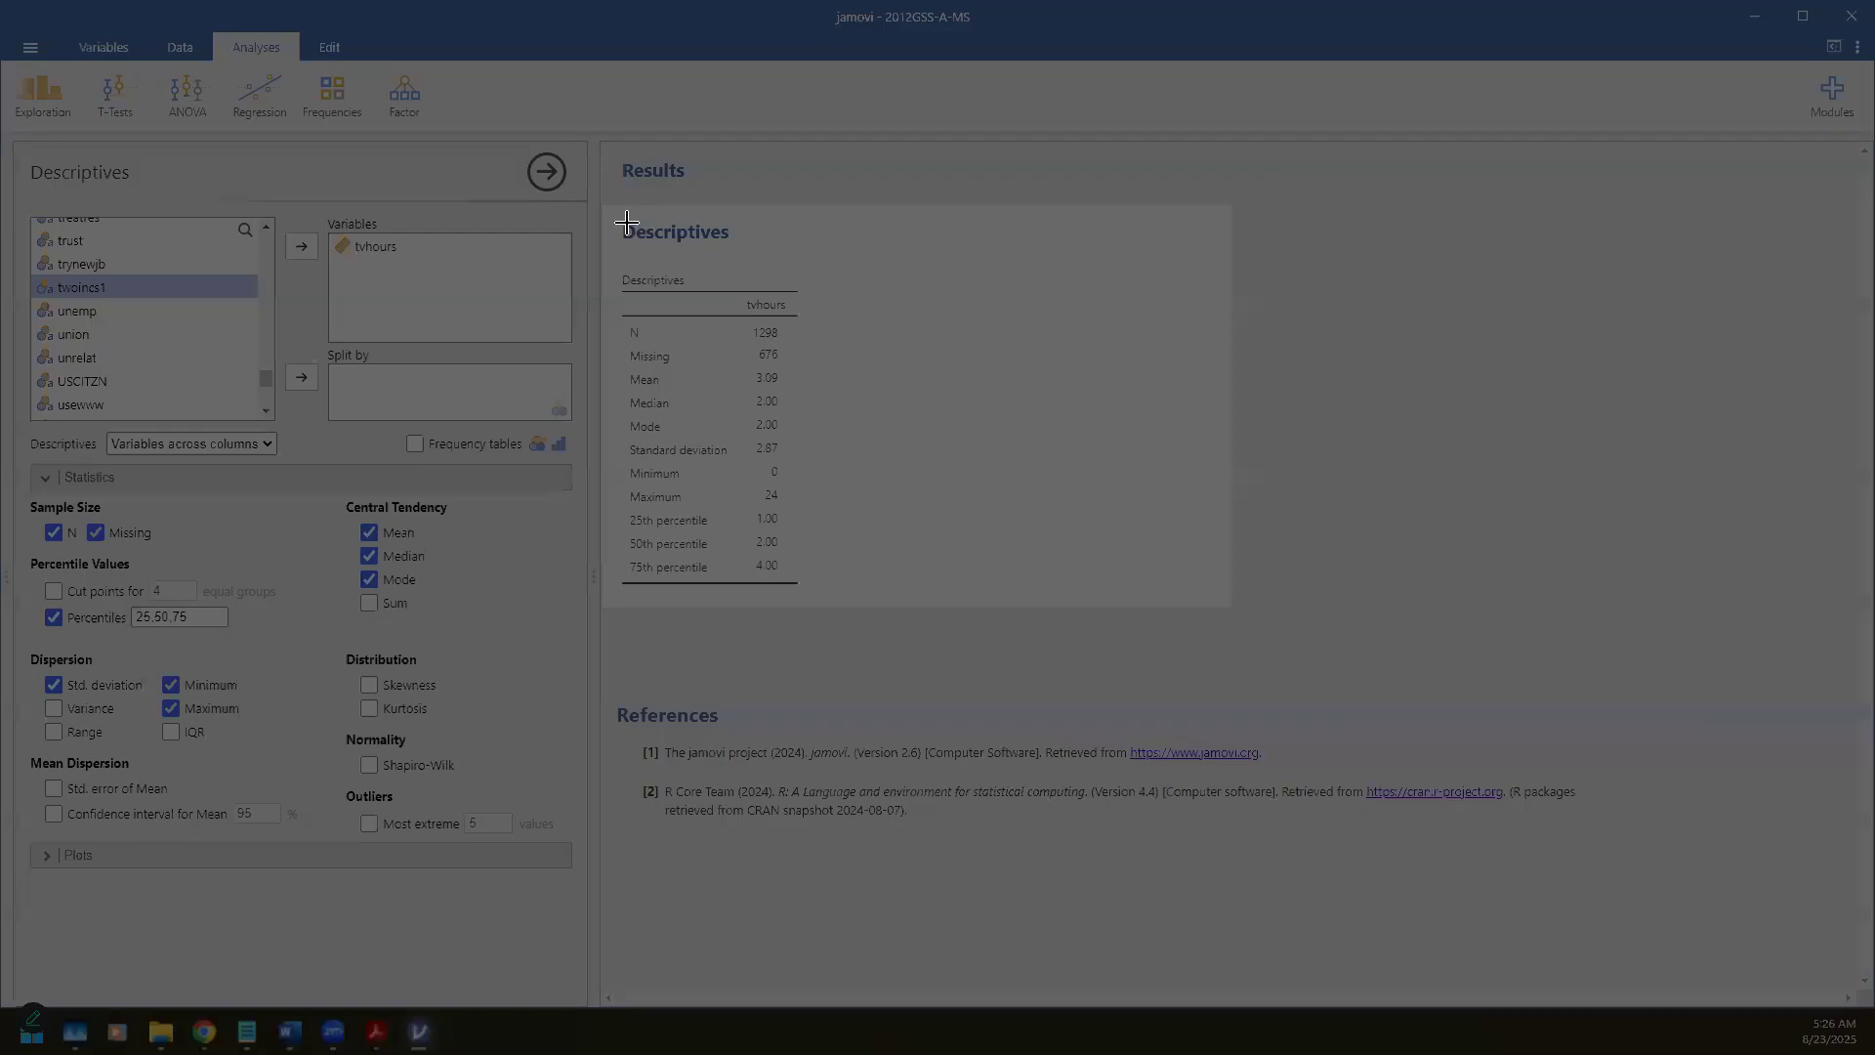
pyautogui.moveTo(609, 256); pyautogui.dragTo(816, 594)
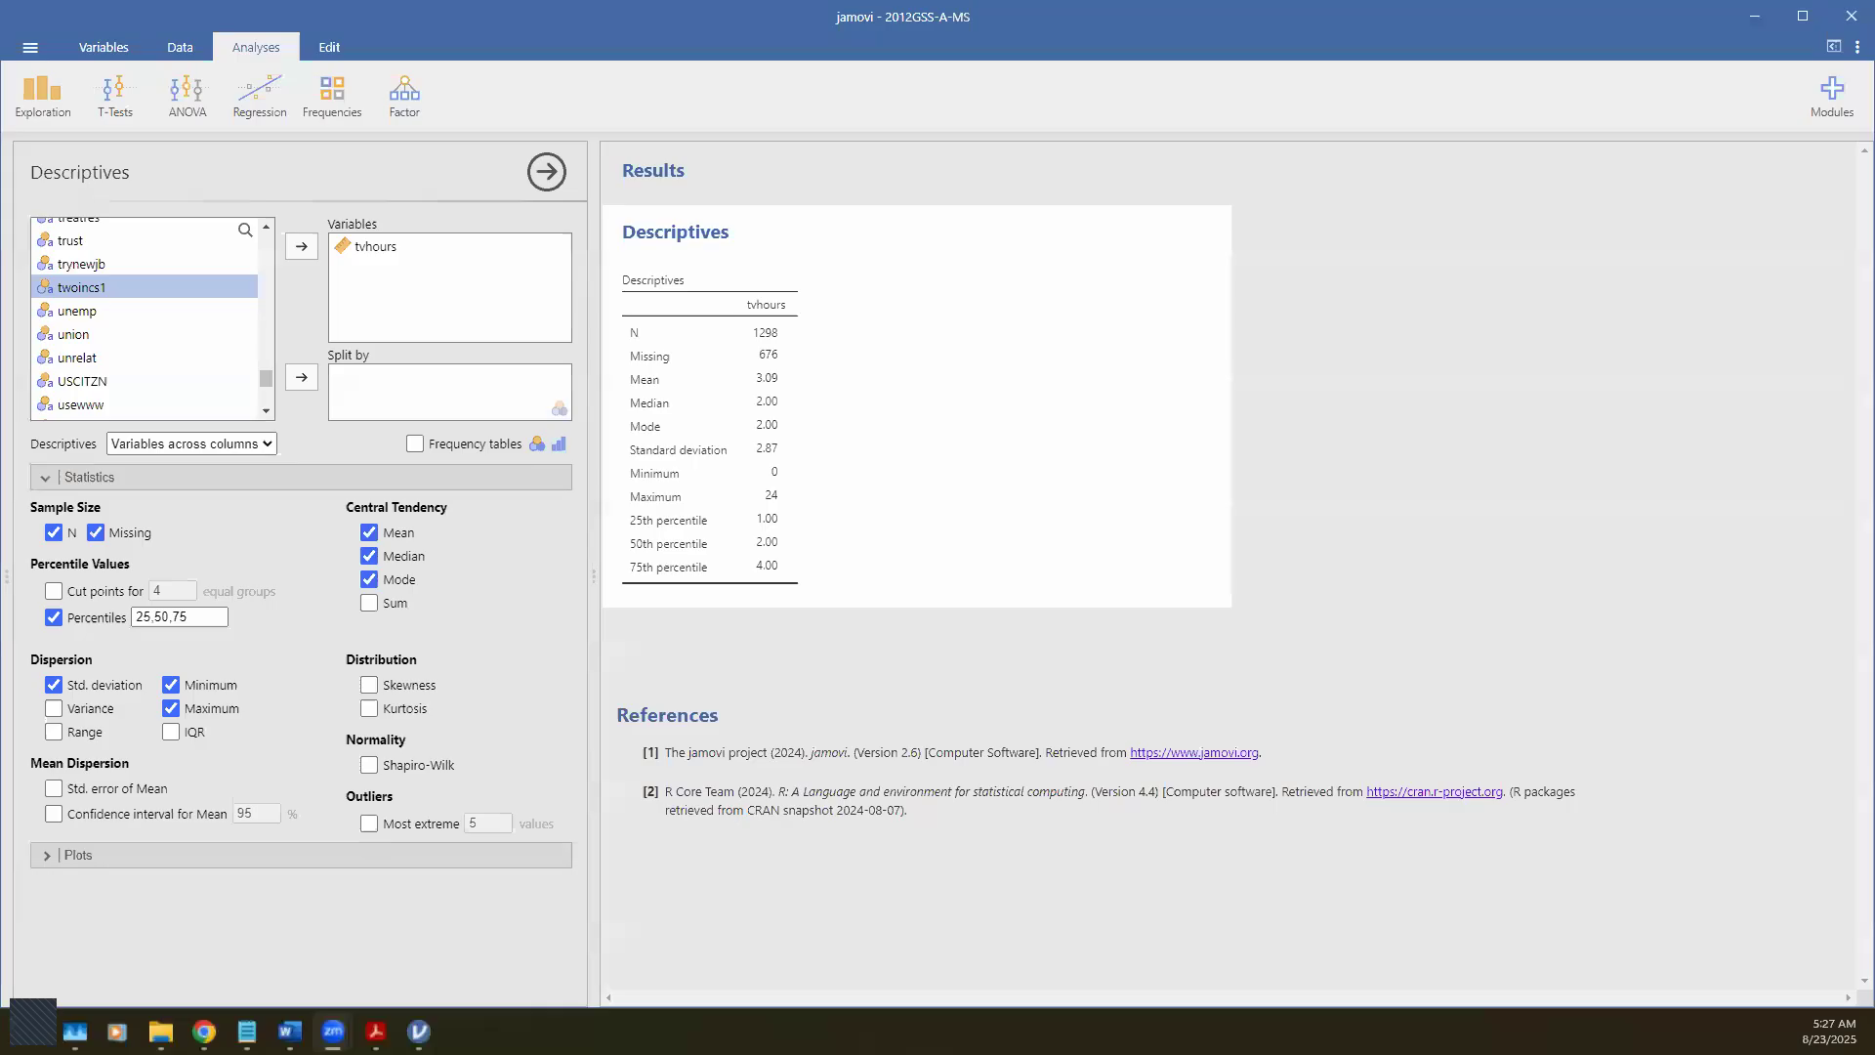
pyautogui.click(190, 945)
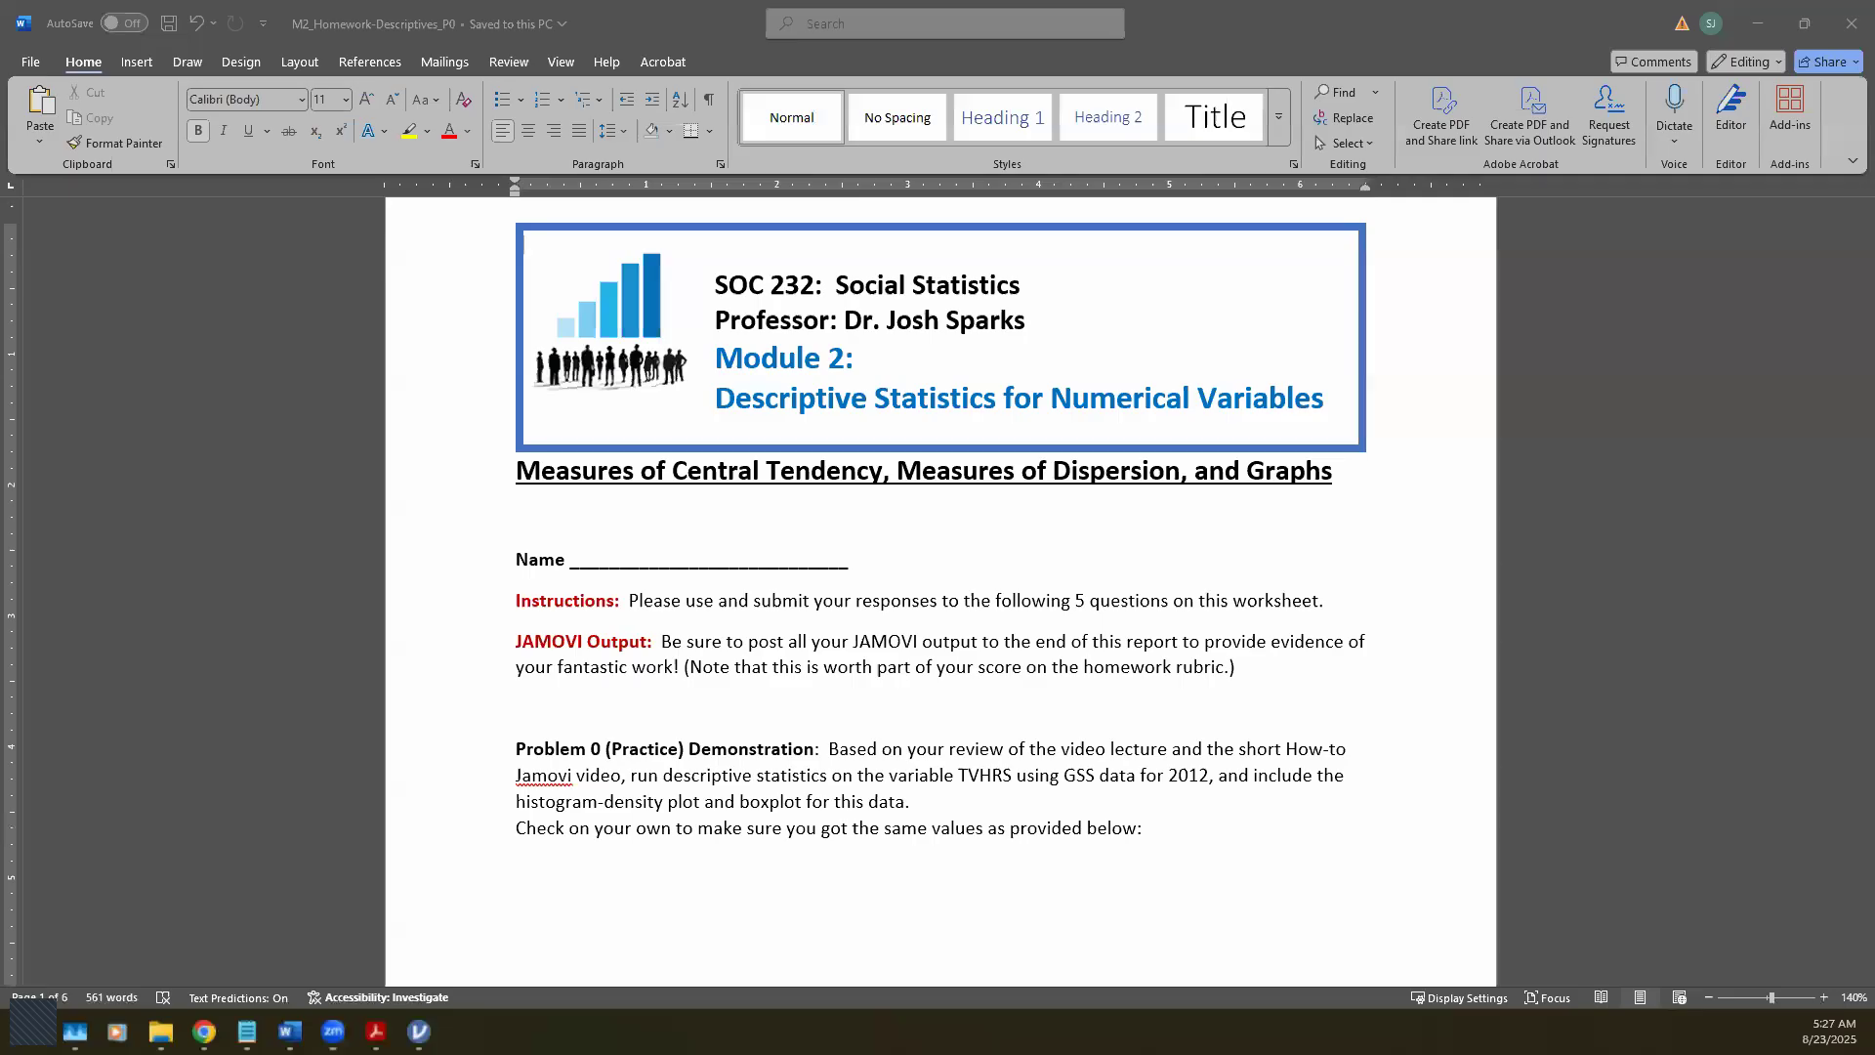
# Step: Paste the table snapshot below the instructions, delete it again, and return to jamovi
pyautogui.scroll(-2, 674, 889)
pyautogui.click(594, 772)
pyautogui.hotkey('ctrl', 'v')
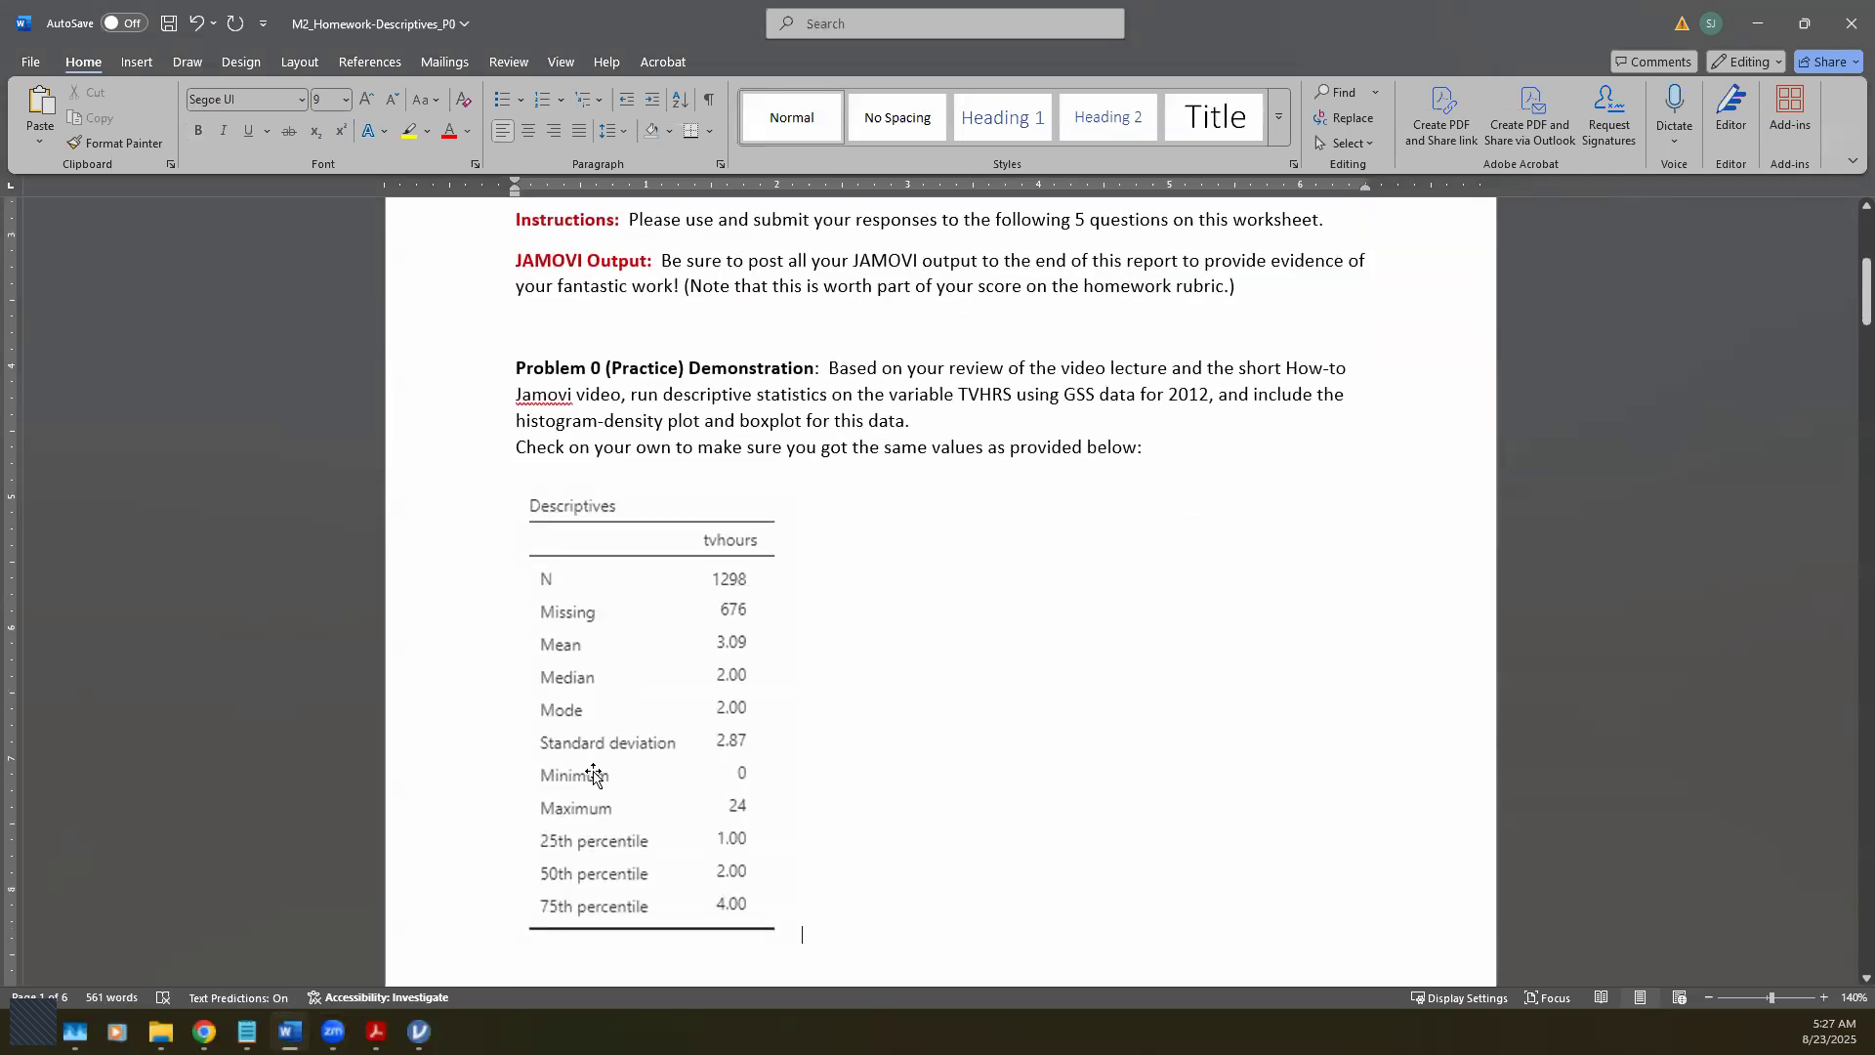
pyautogui.click(594, 773)
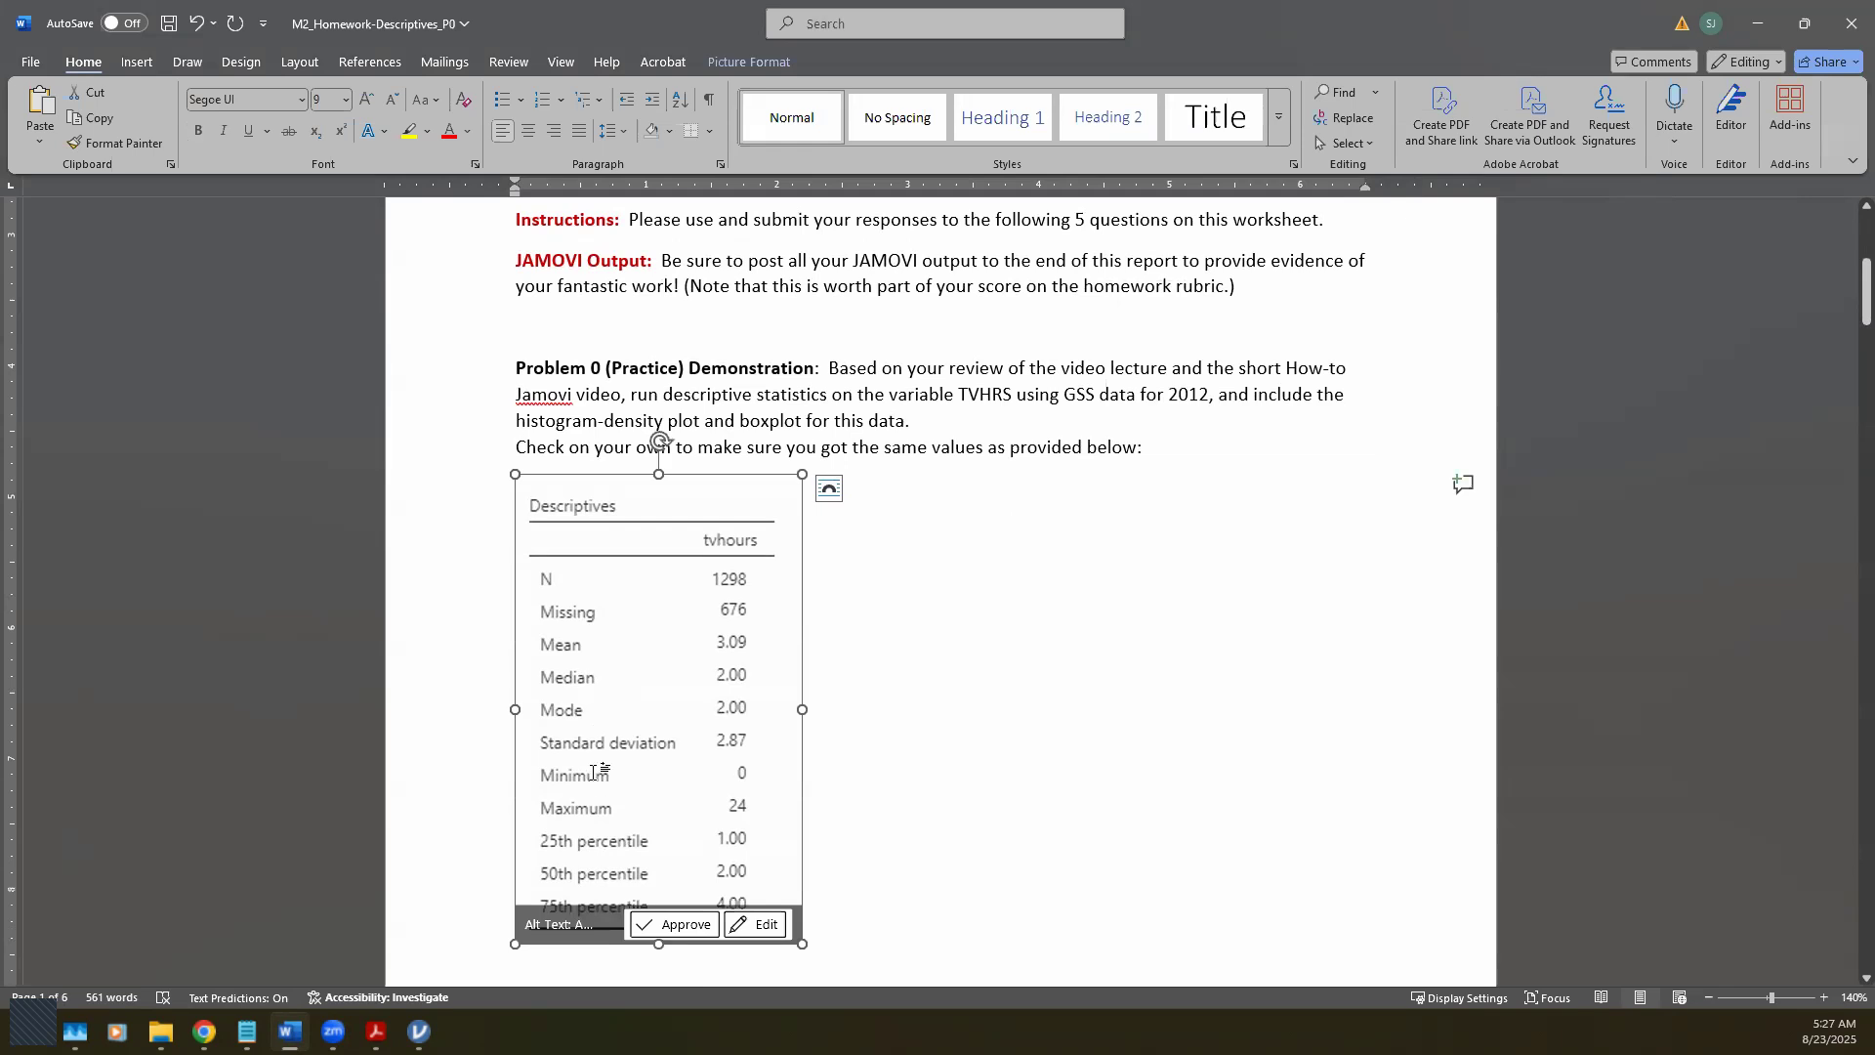
pyautogui.press('Delete')
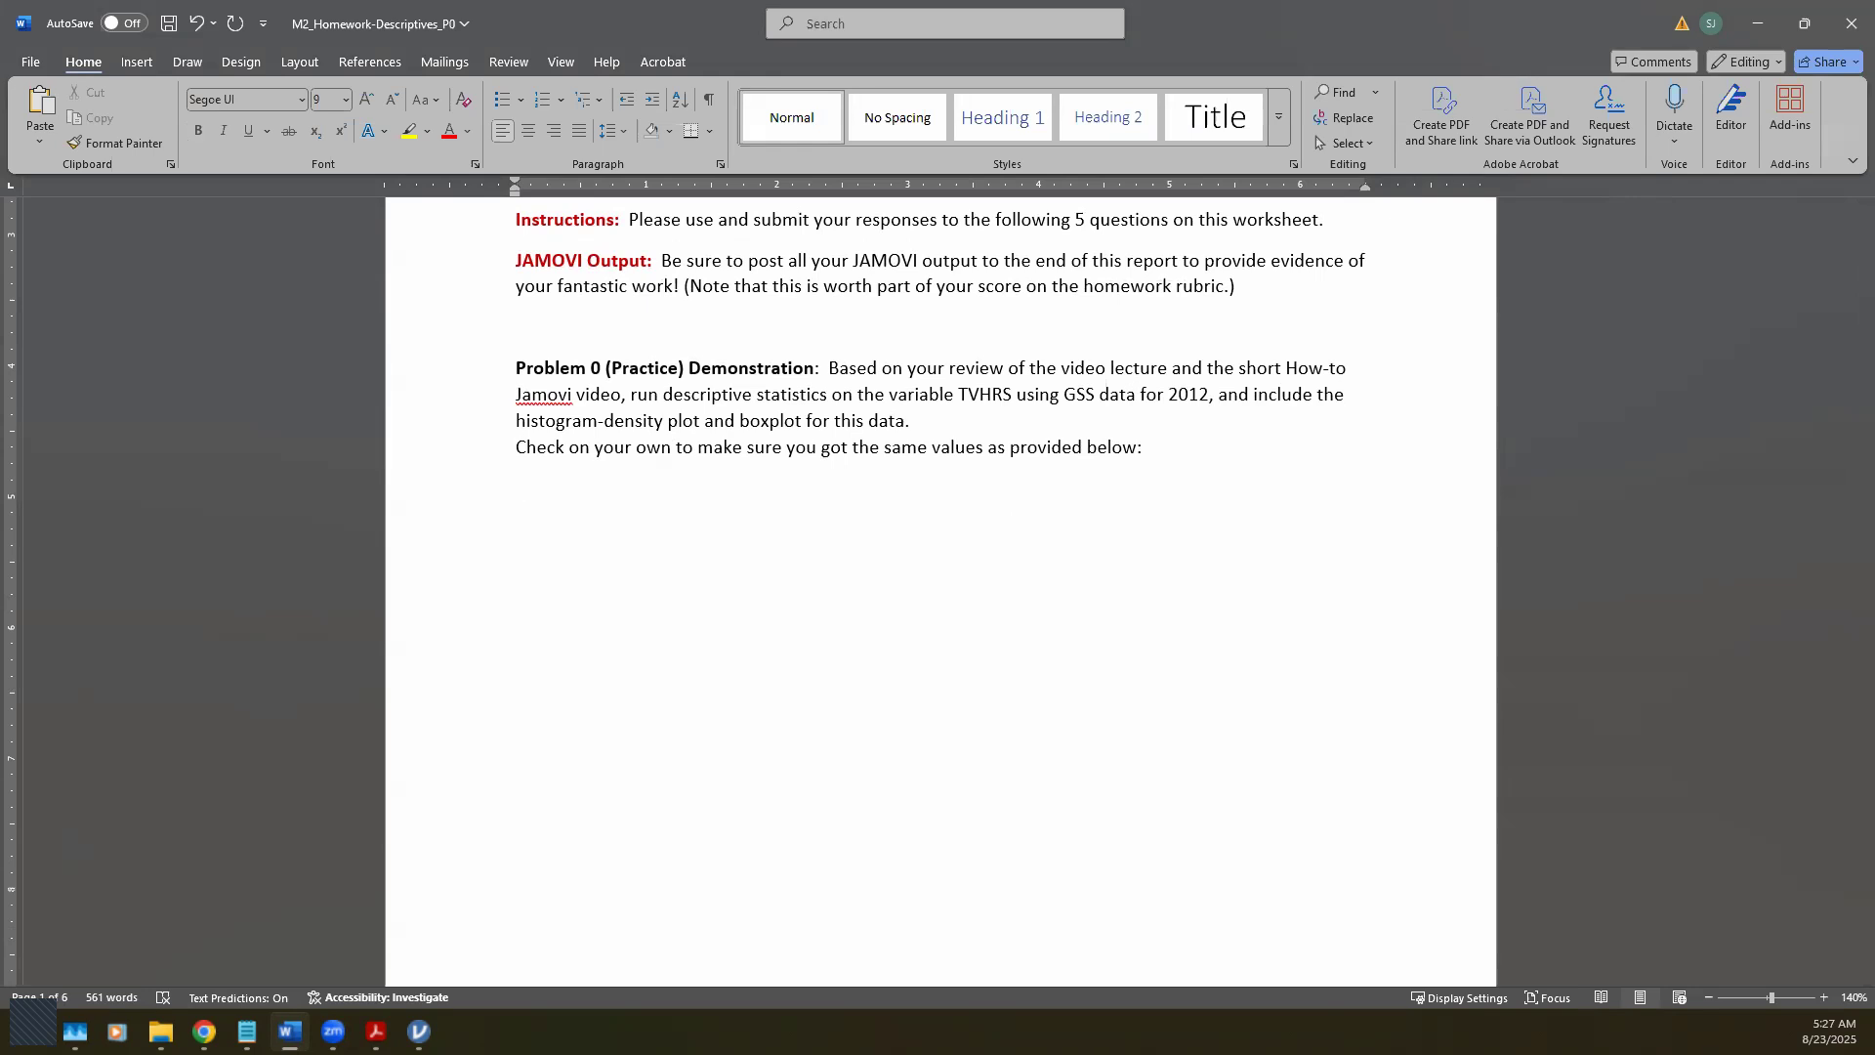
pyautogui.hotkey('alt', 'Tab')
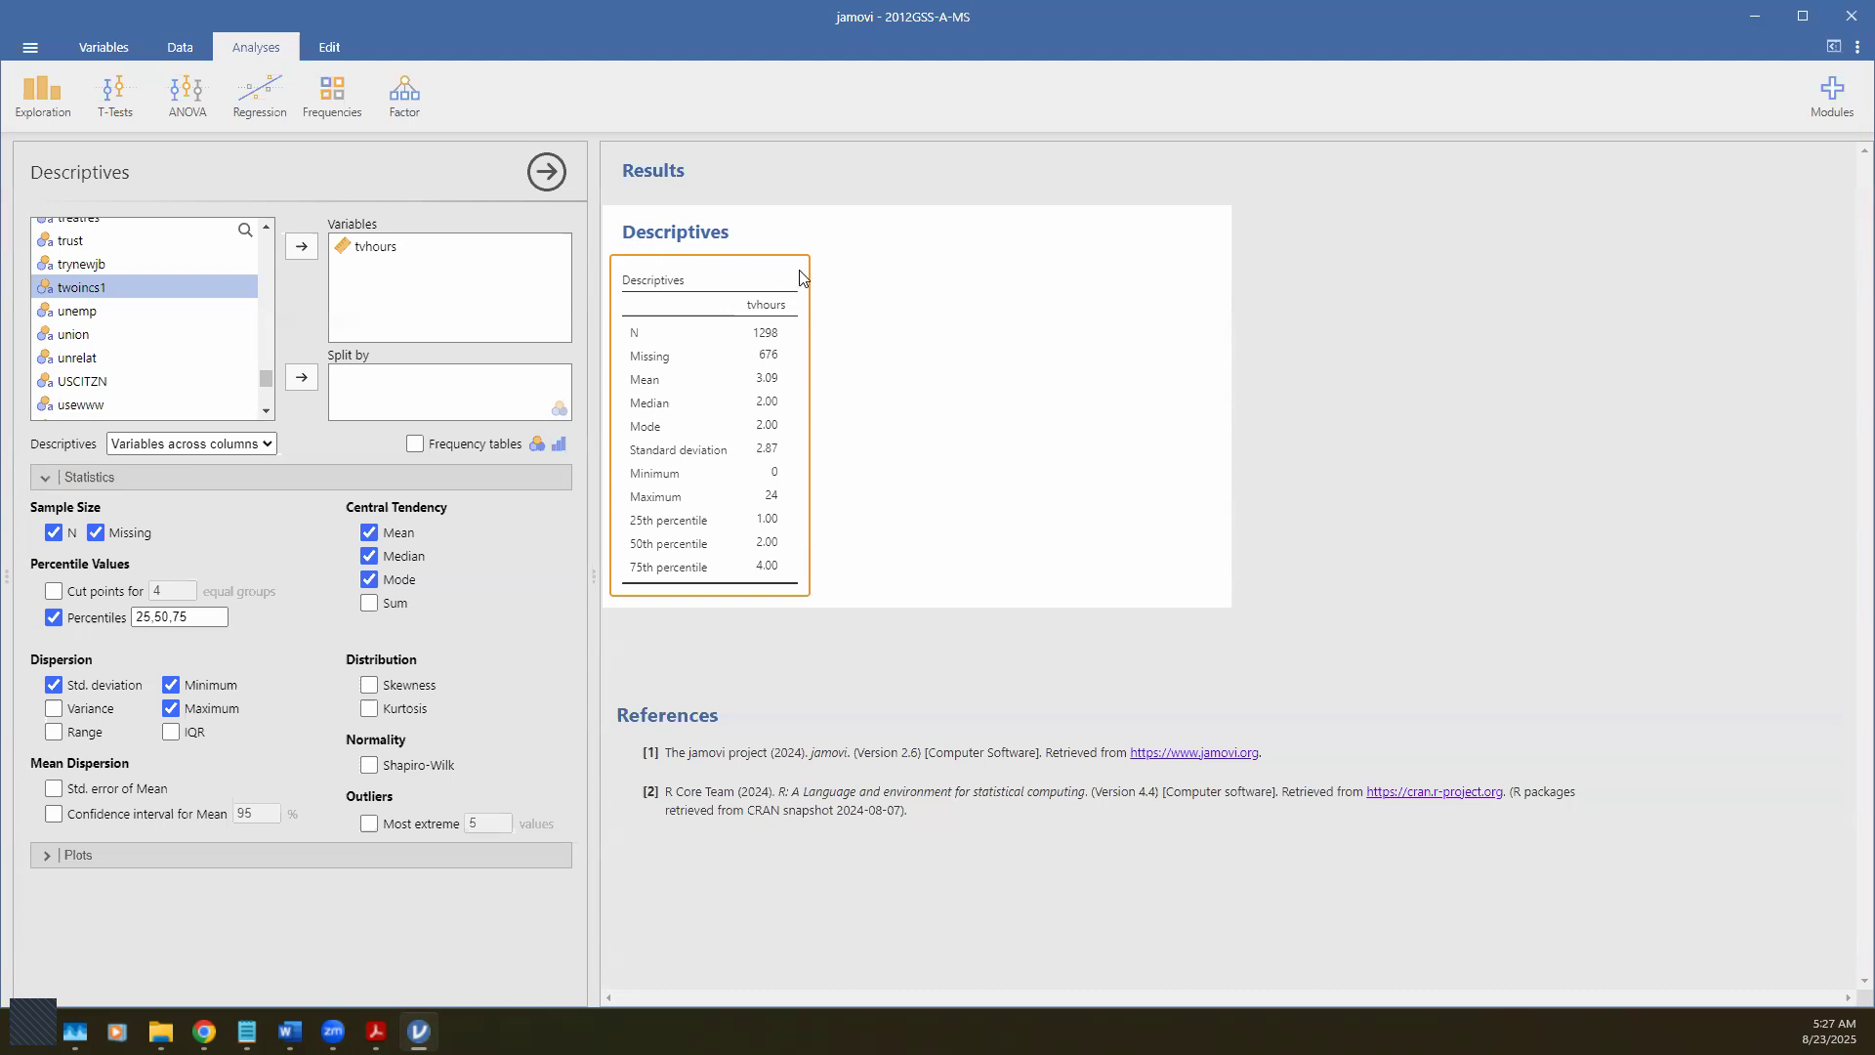
# Step: Copy the tvhours Descriptives table with Table > Copy and switch to Word
pyautogui.rightClick(716, 331)
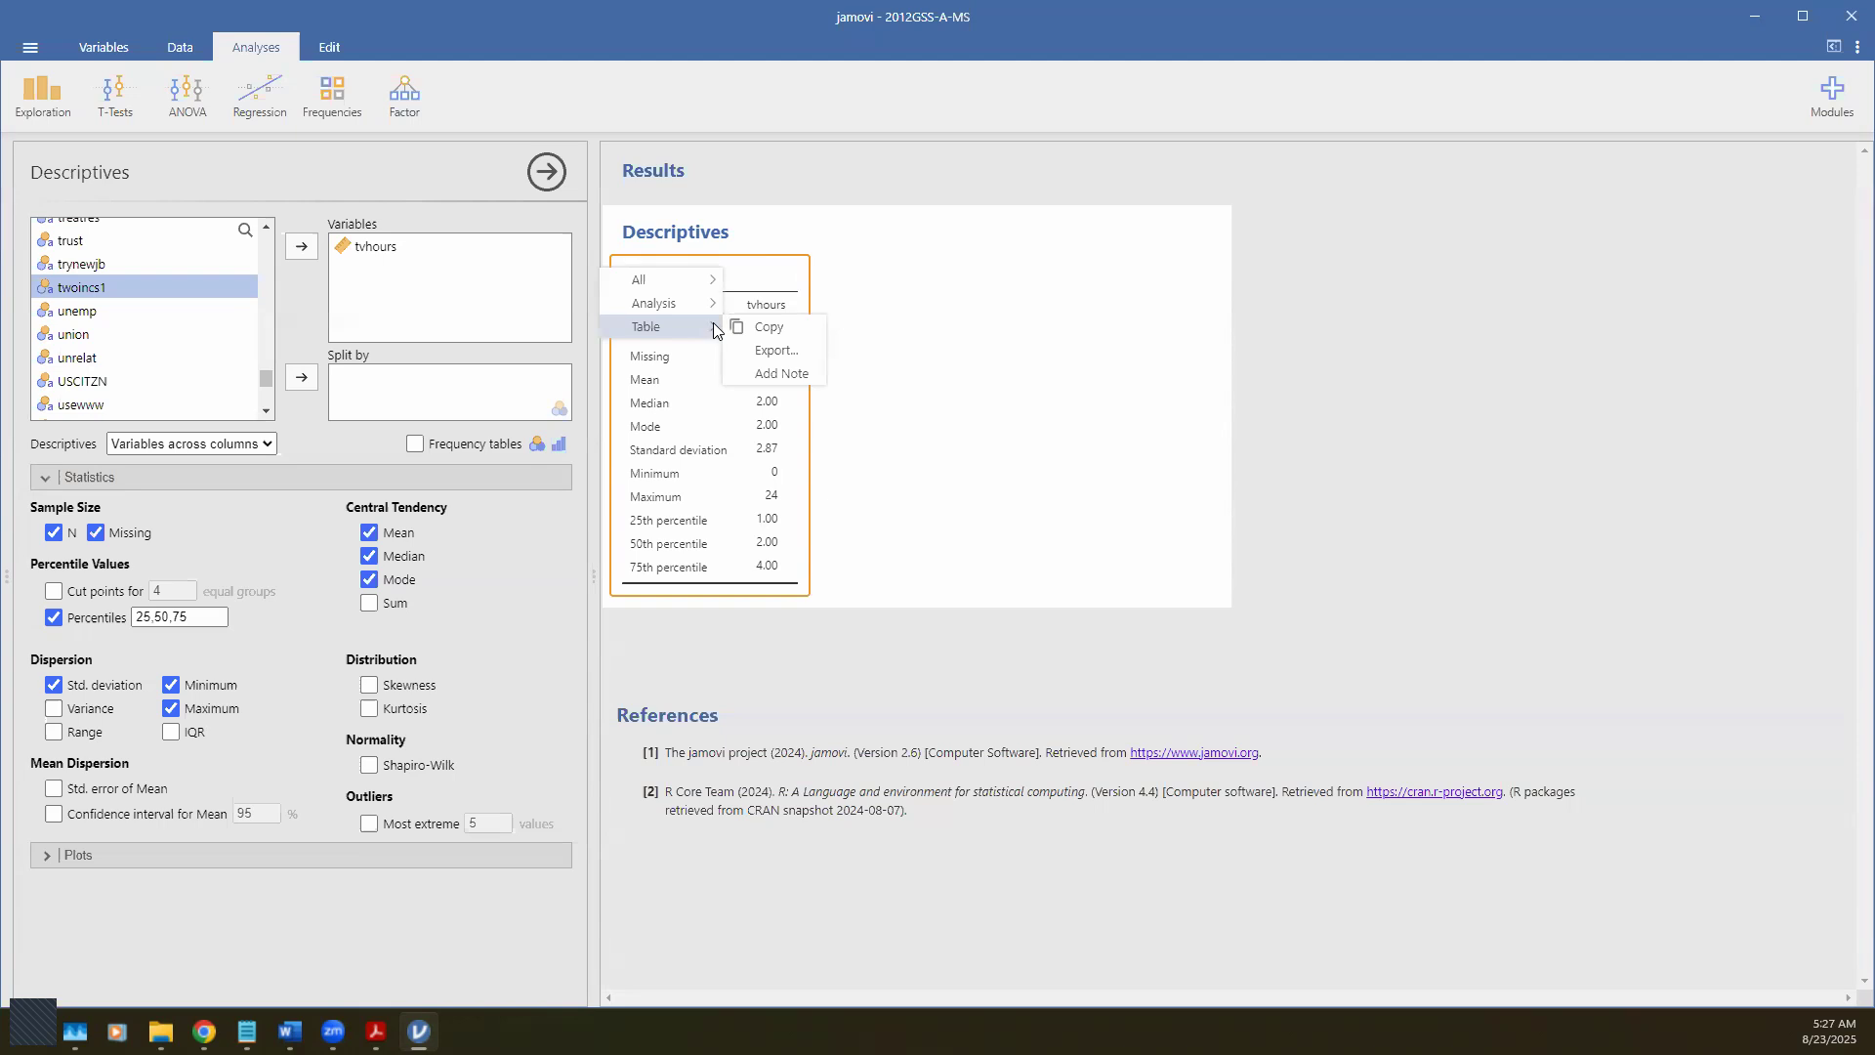
pyautogui.click(796, 331)
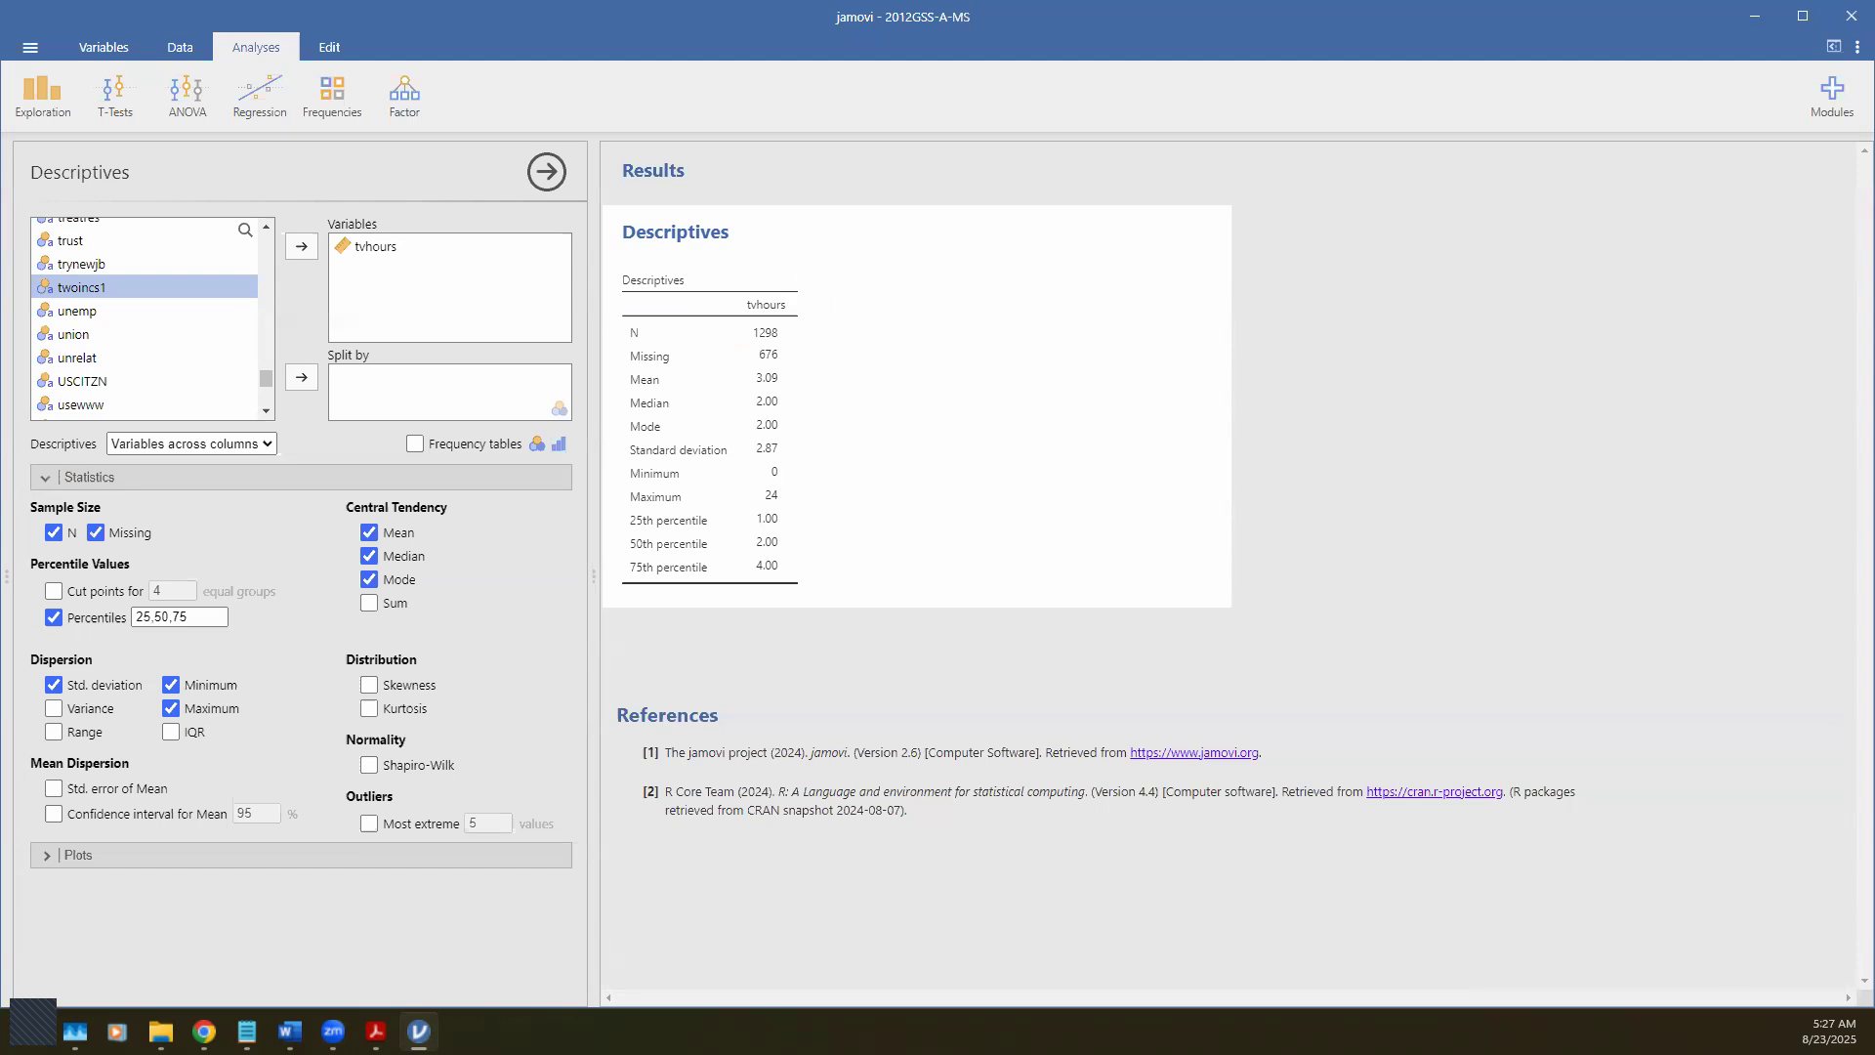
pyautogui.hotkey('alt', 'Tab')
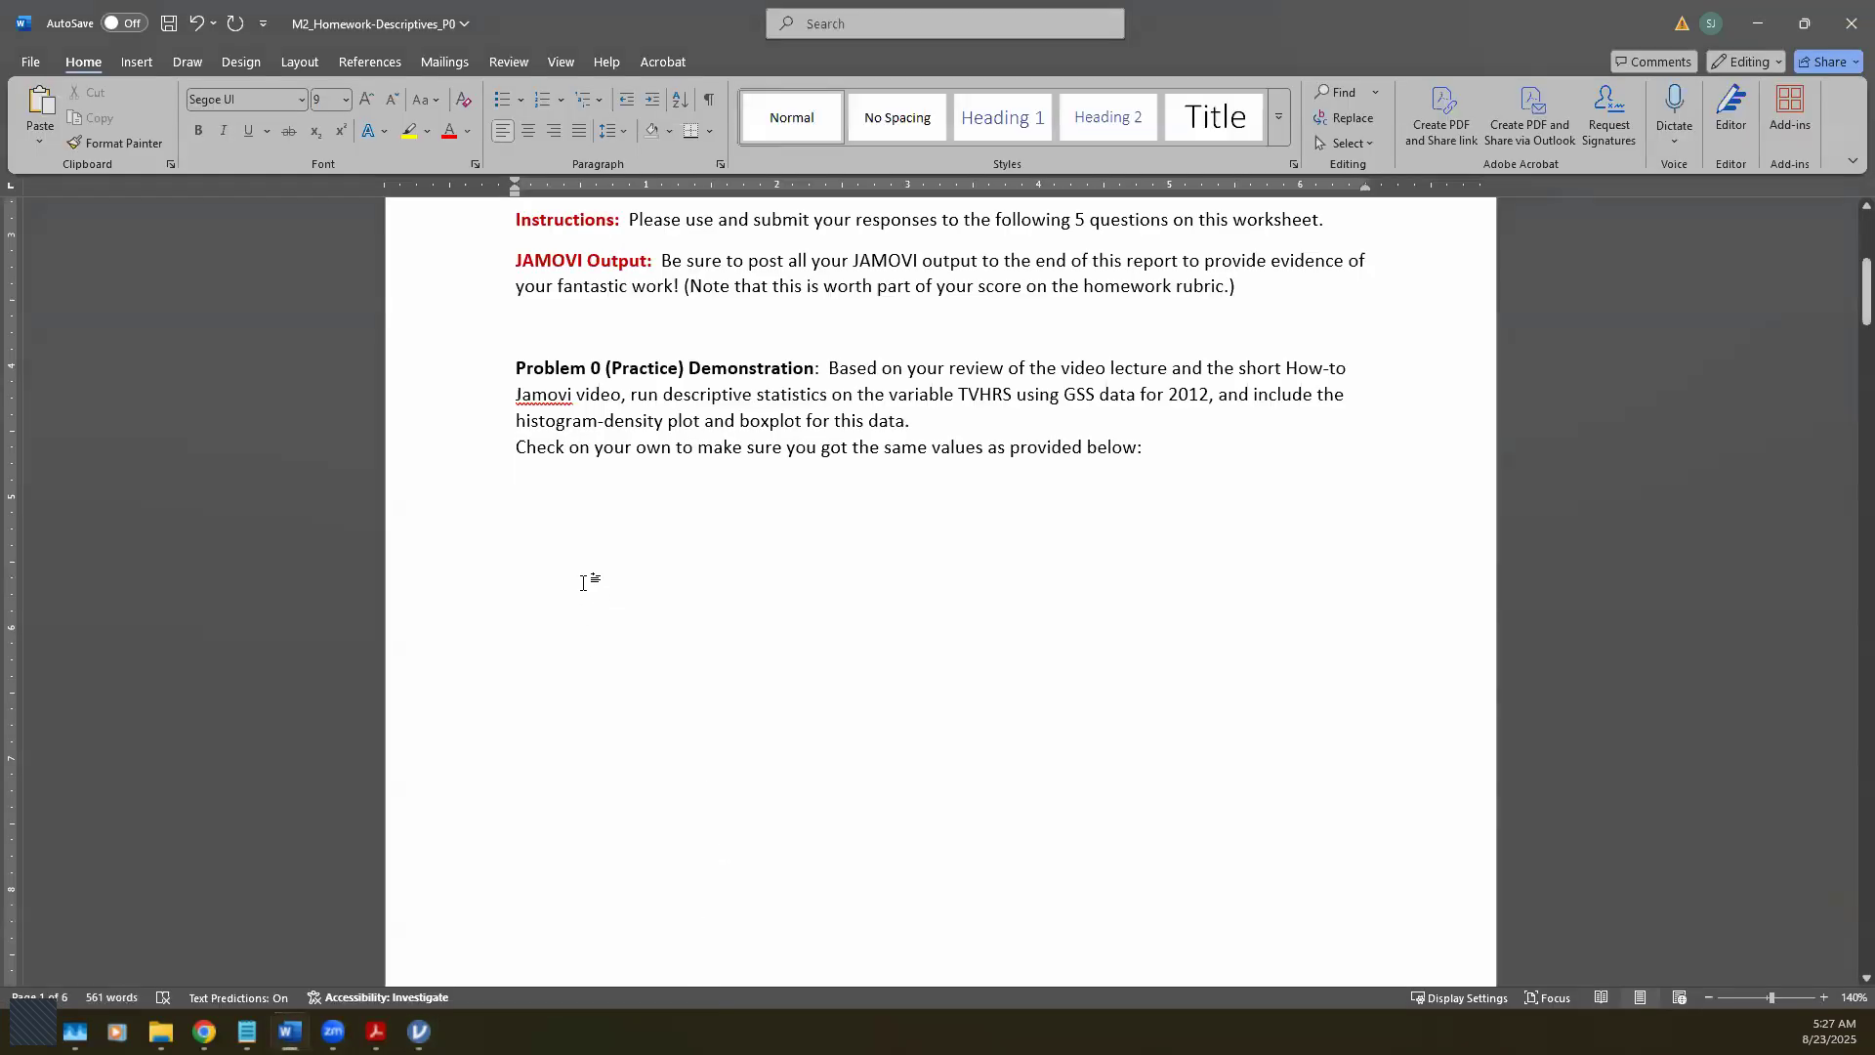
# Step: Paste the Descriptives table below Problem 0 using Keep Source Formatting
pyautogui.hotkey('ctrl', 'v')
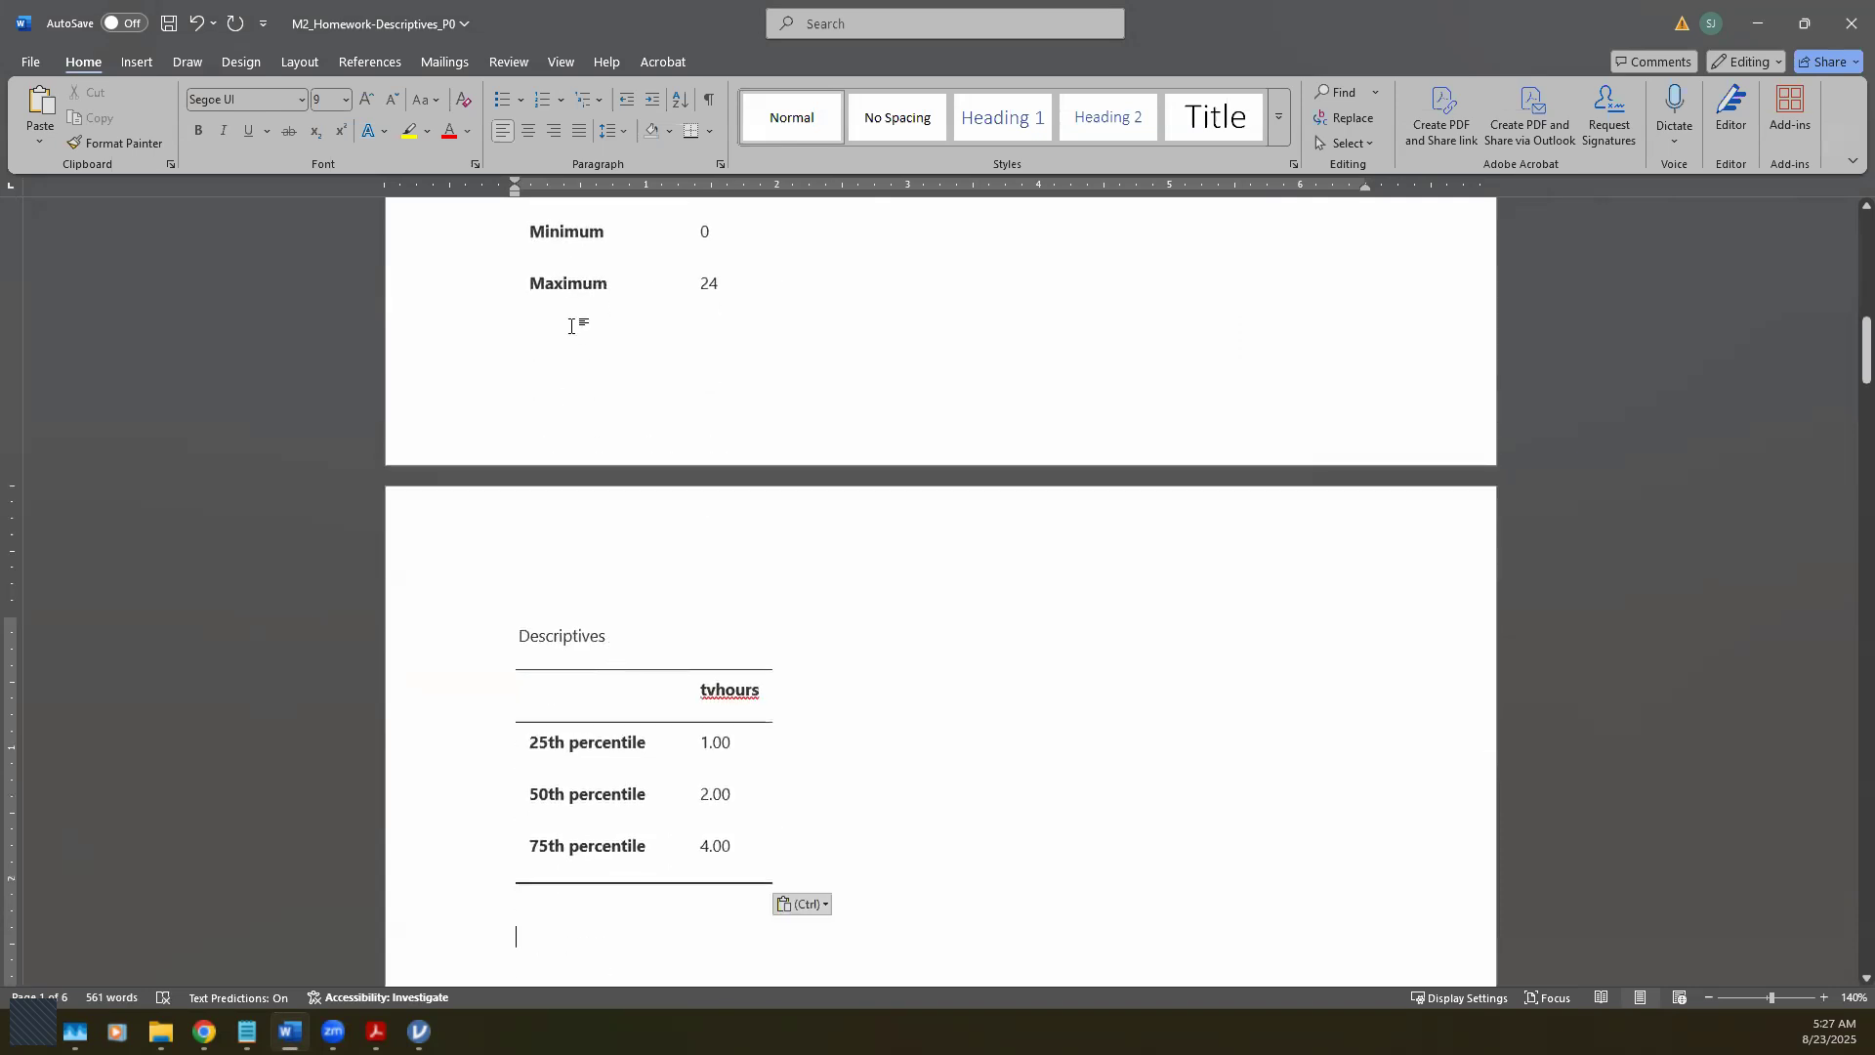
pyautogui.scroll(8, 652, 883)
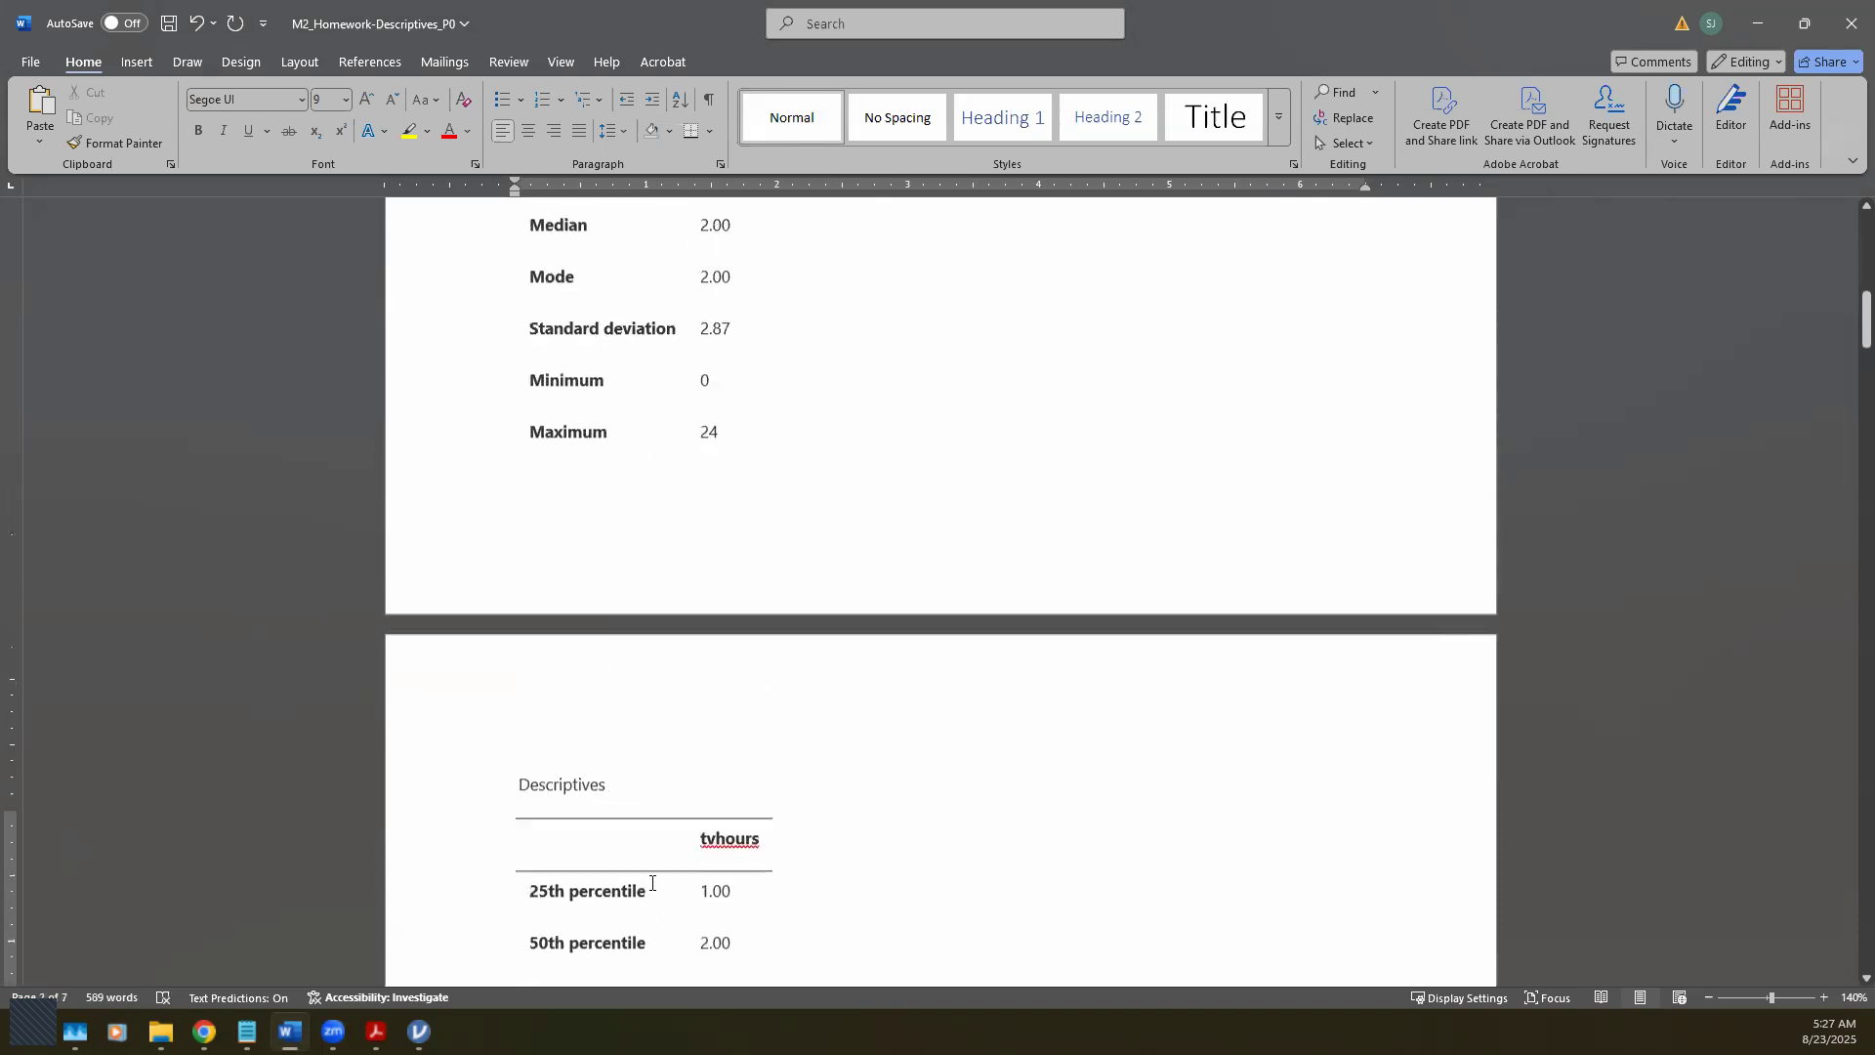
pyautogui.scroll(-8, 652, 883)
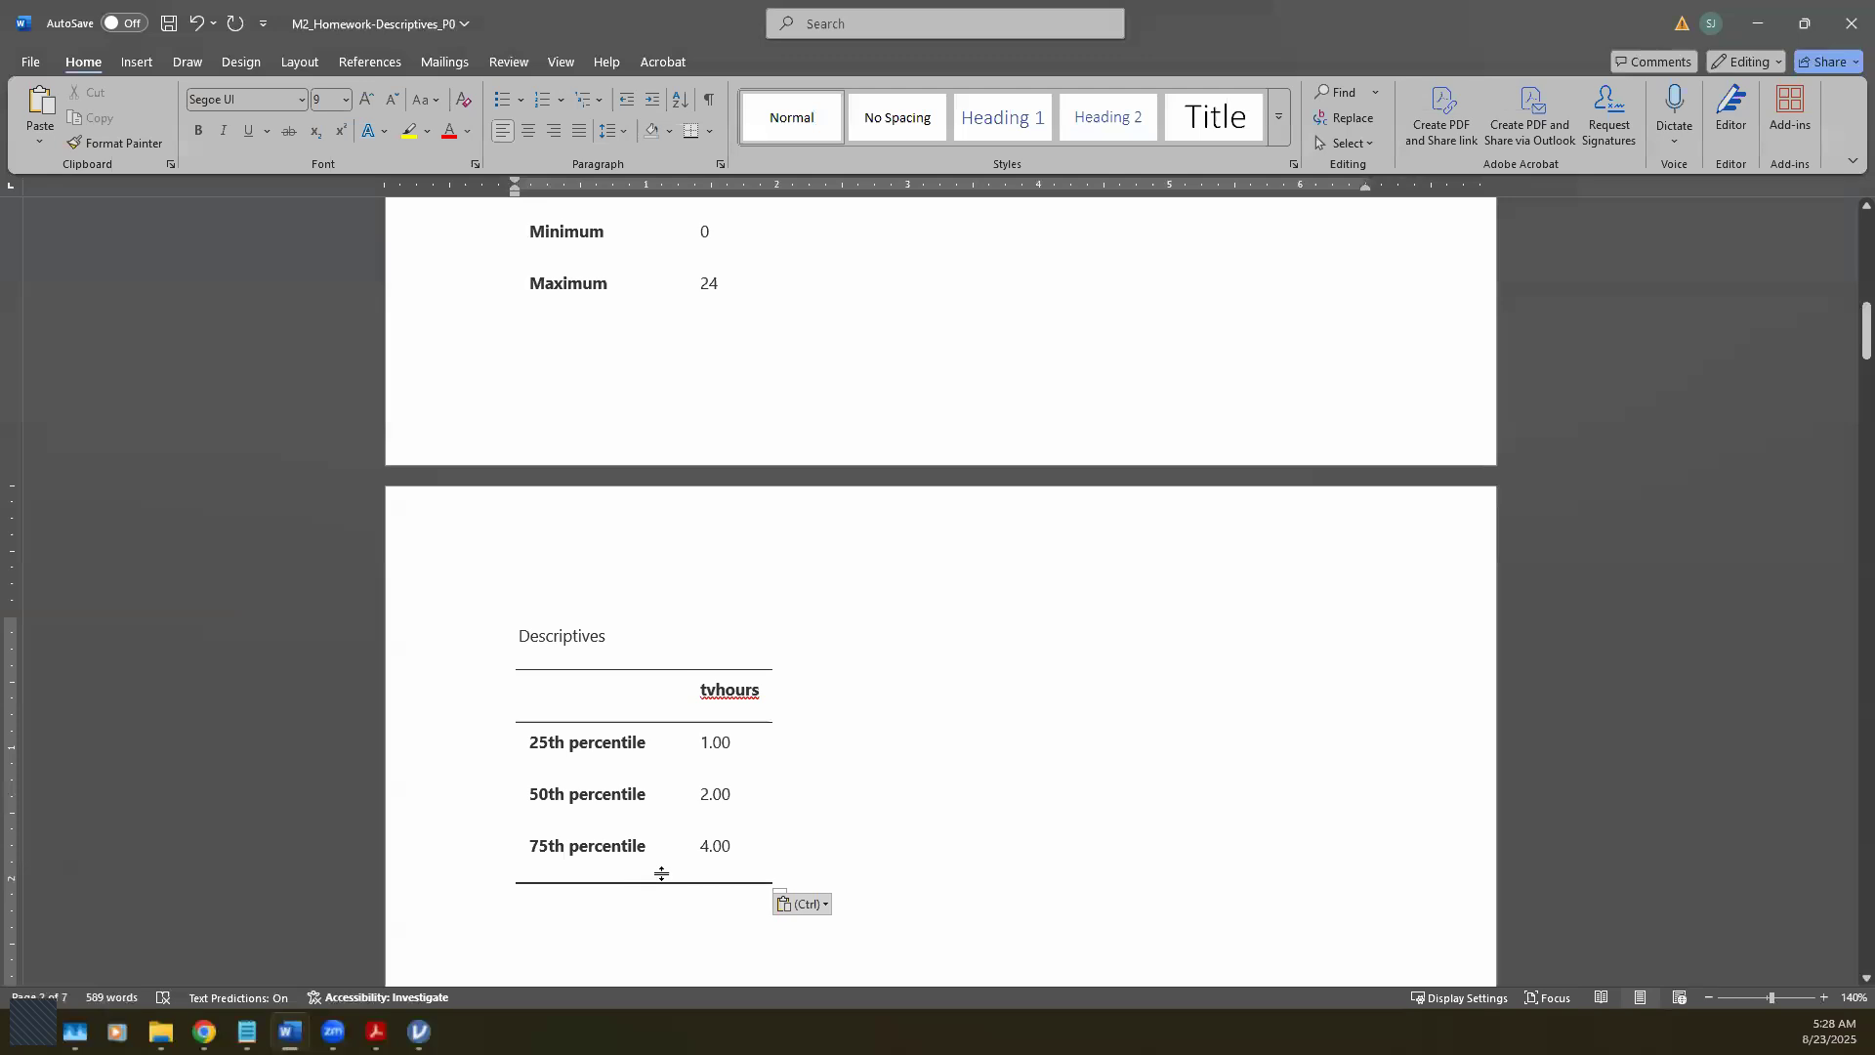
pyautogui.click(815, 905)
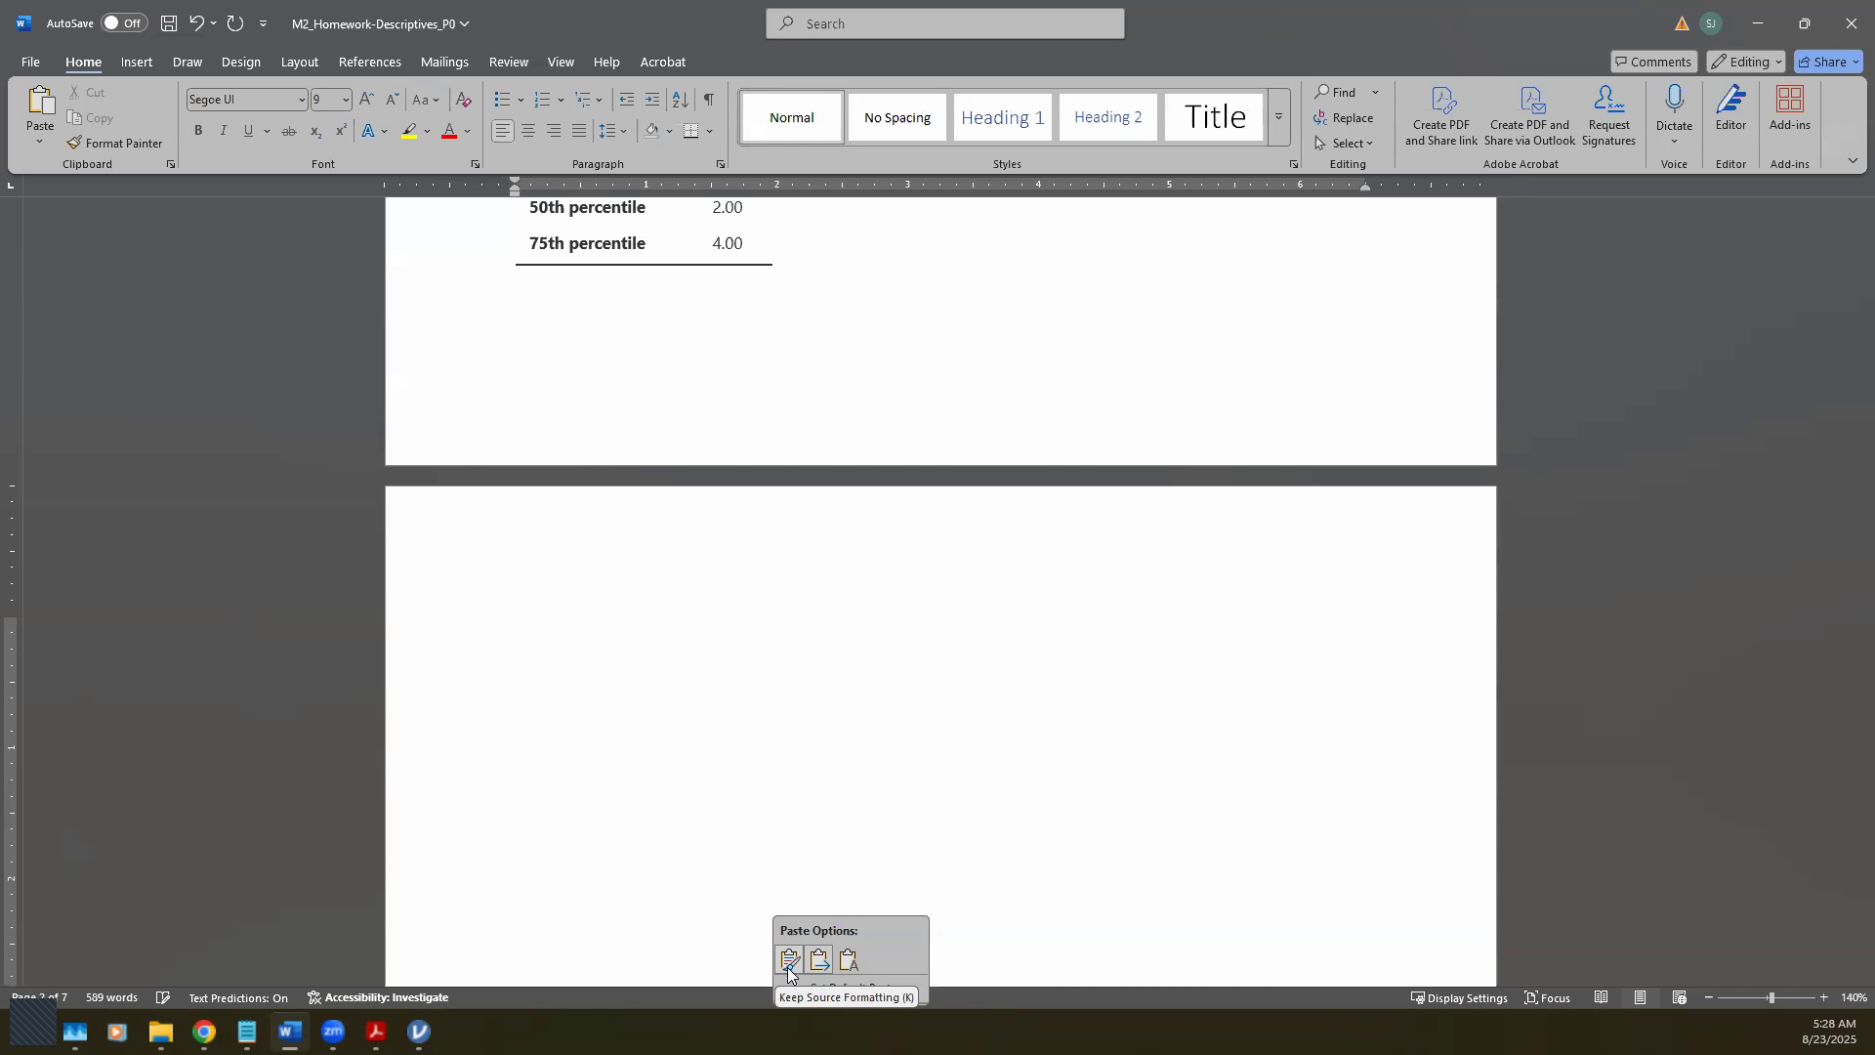
pyautogui.click(787, 960)
pyautogui.scroll(7, 686, 858)
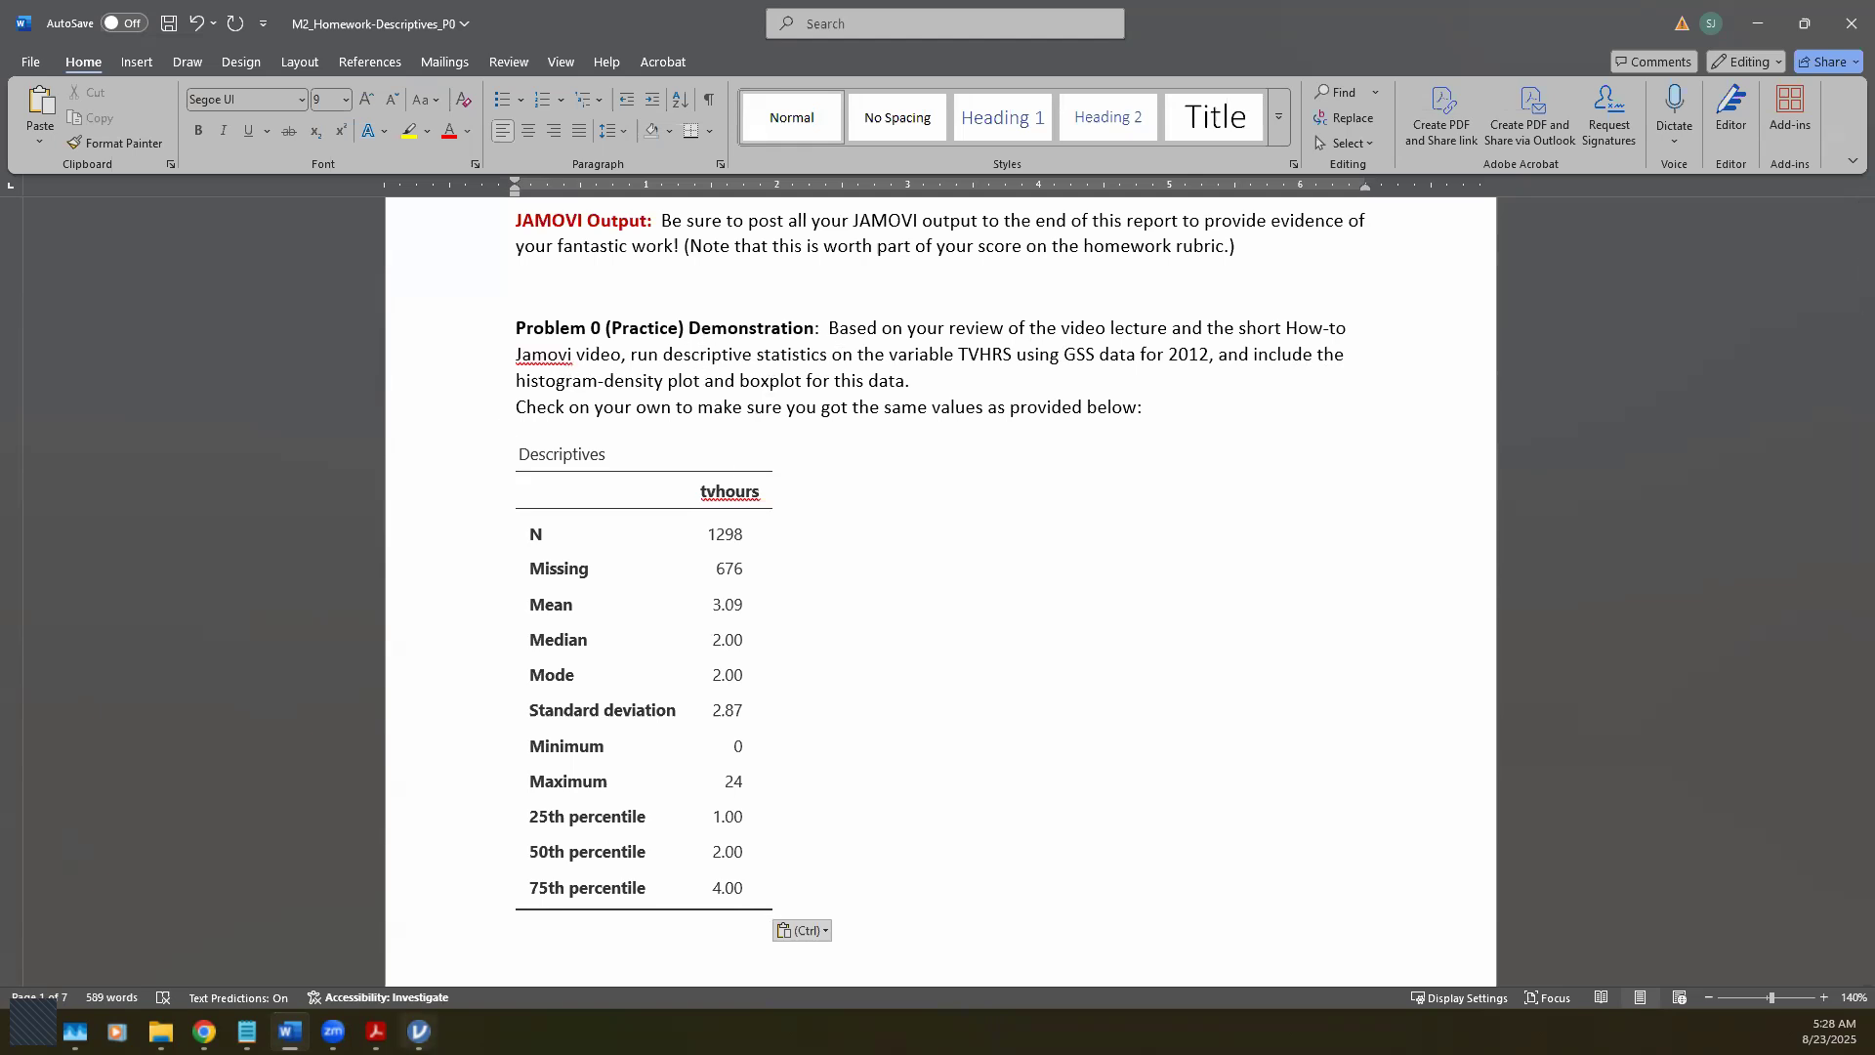
# Step: In jamovi's Plots options, tick Histogram and Density to add a tvhours histogram with density curve
pyautogui.click(419, 1030)
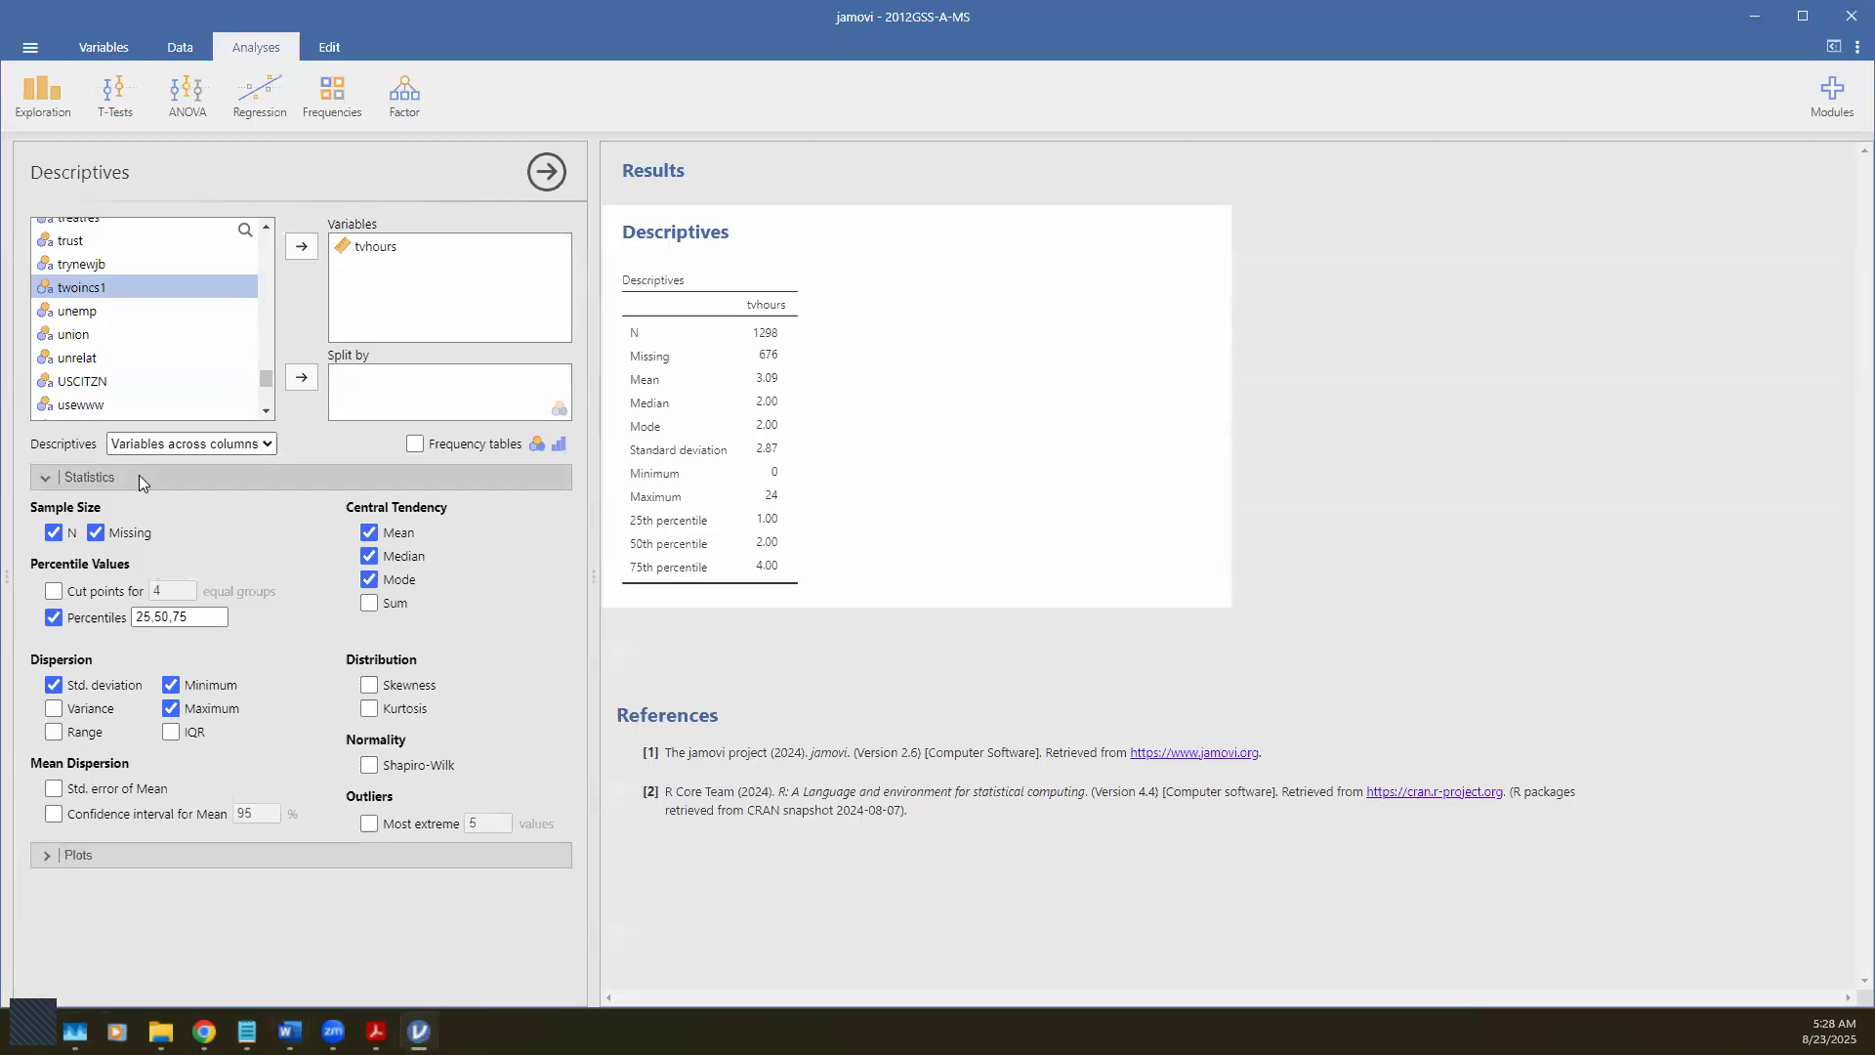
pyautogui.click(44, 855)
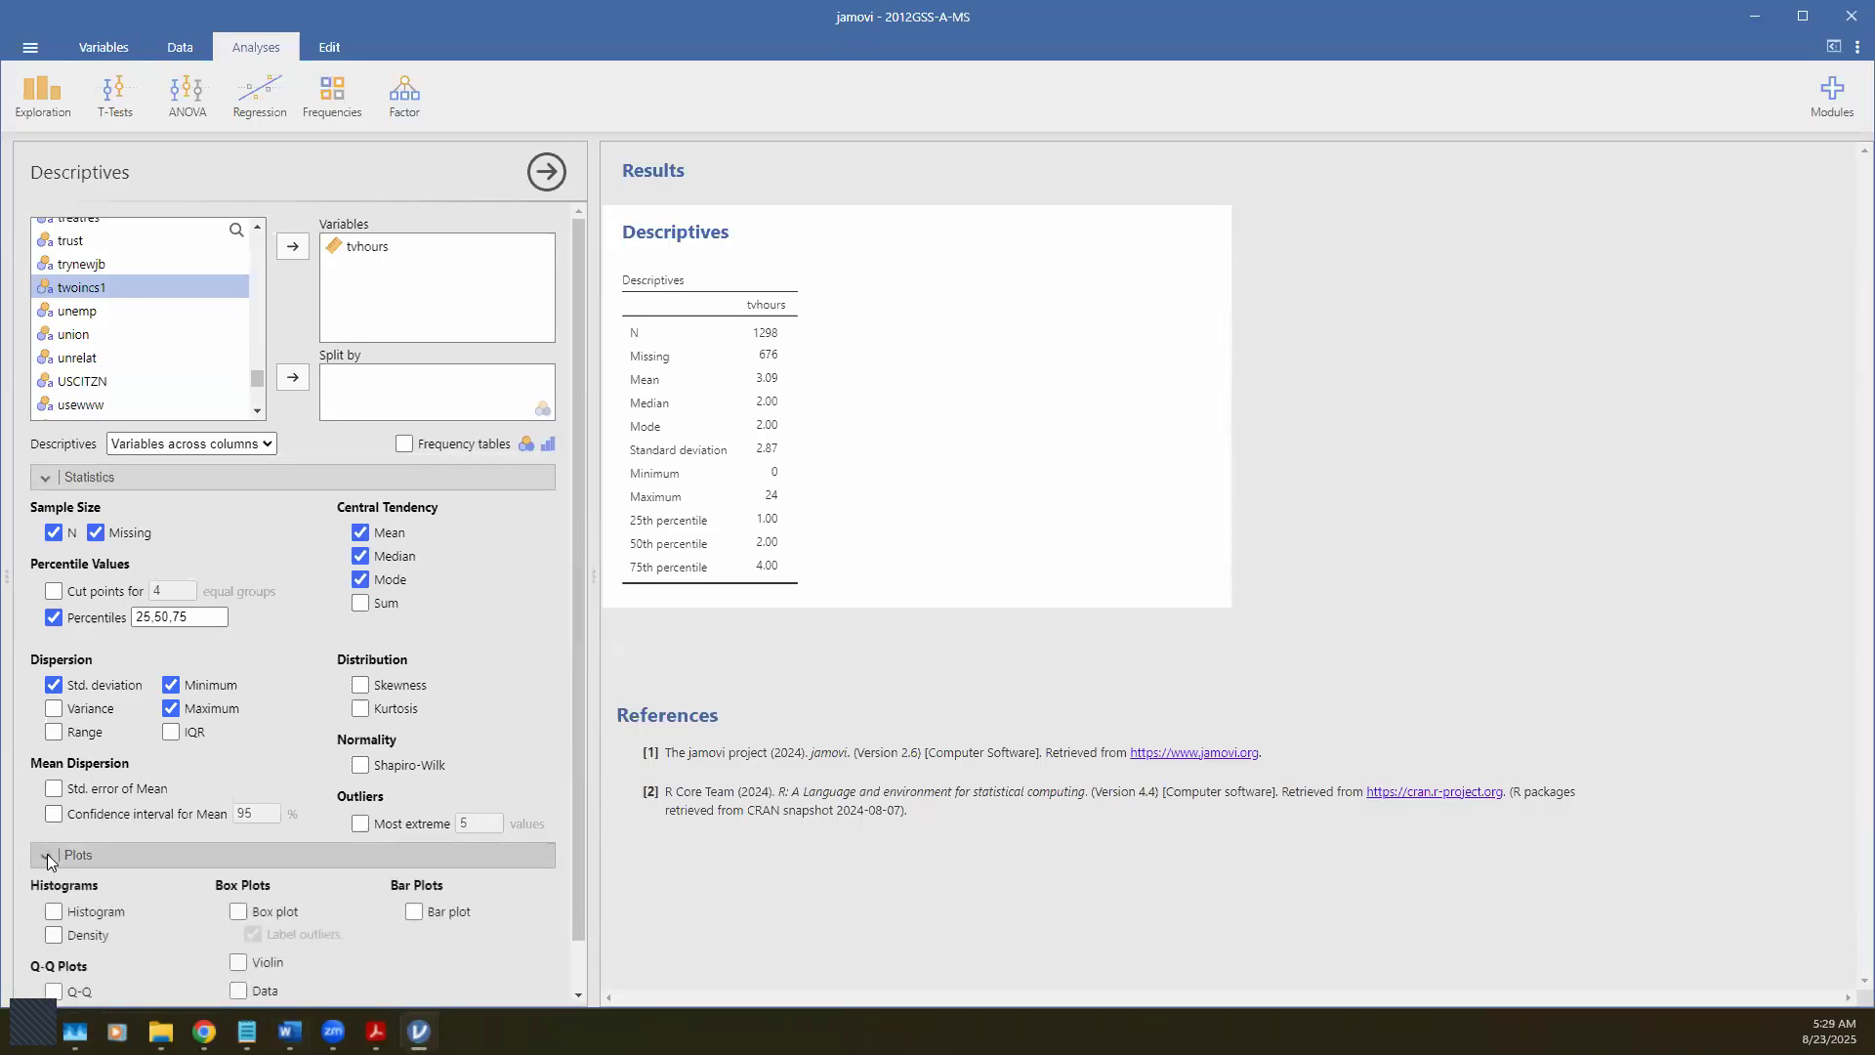
pyautogui.scroll(-1, 193, 912)
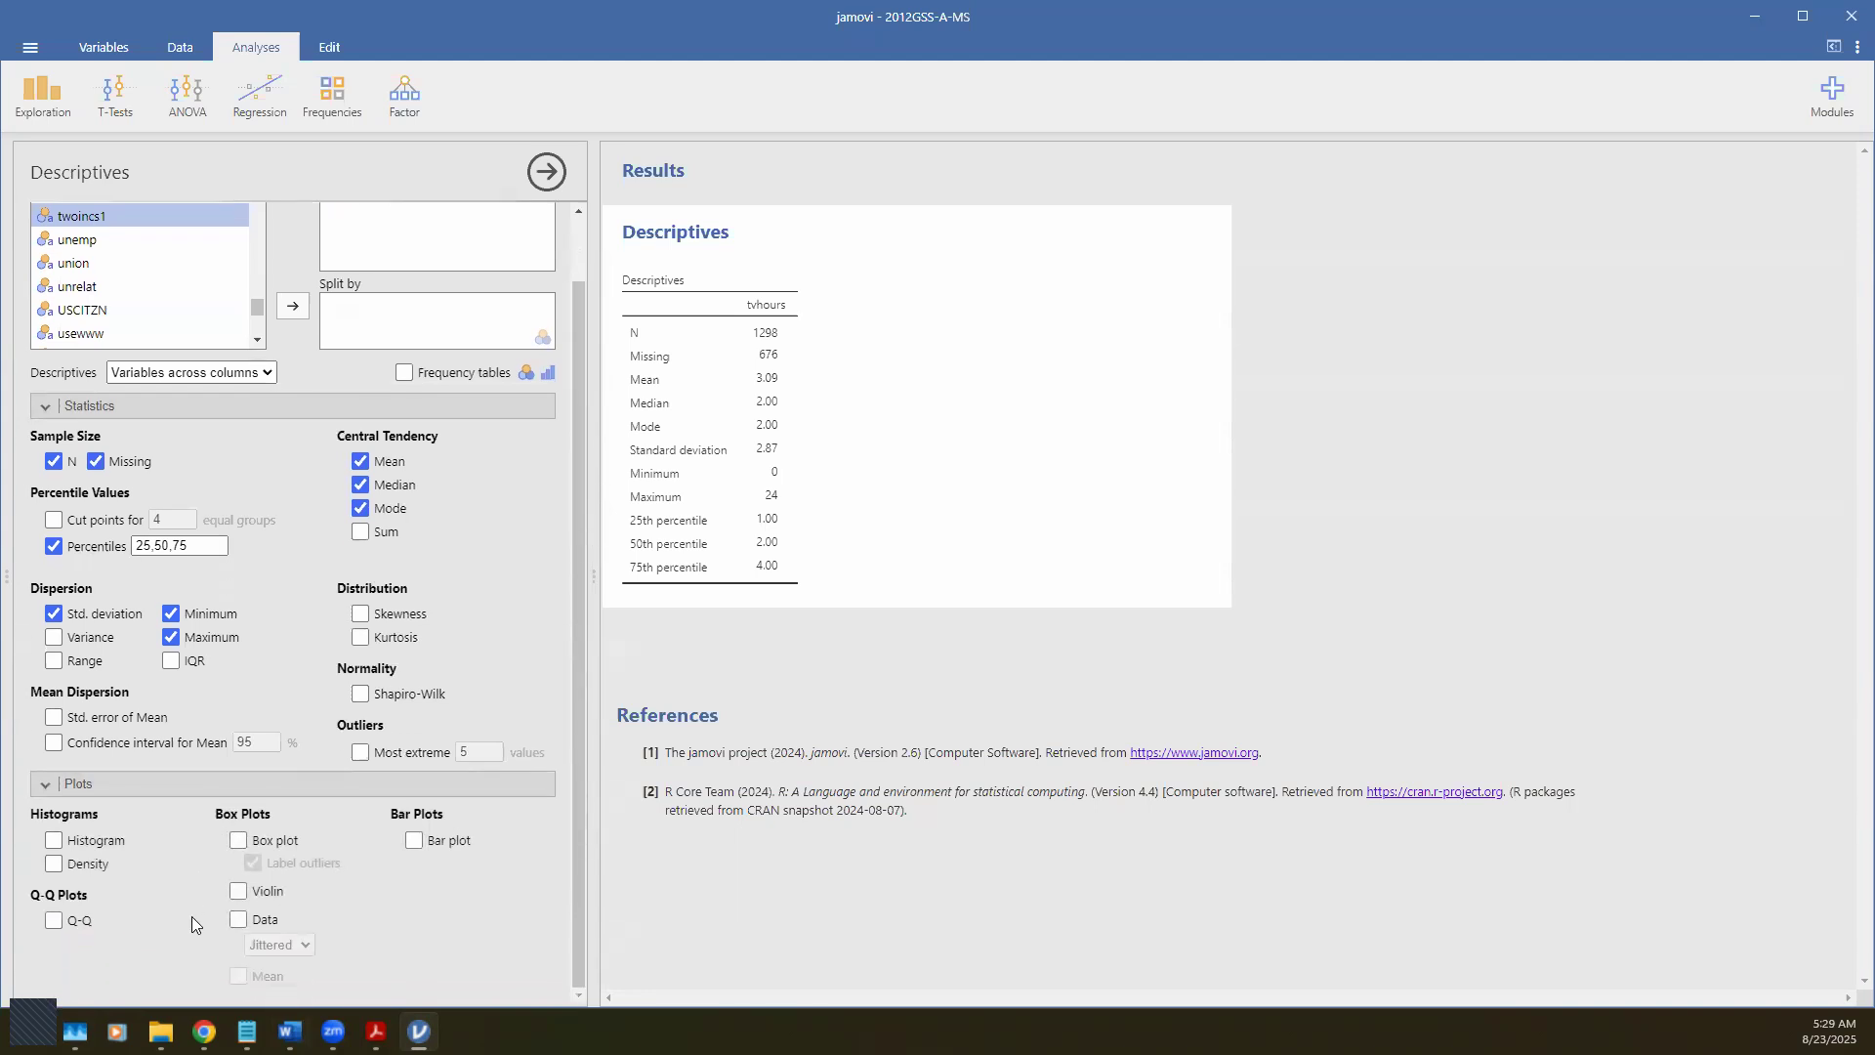
pyautogui.click(53, 839)
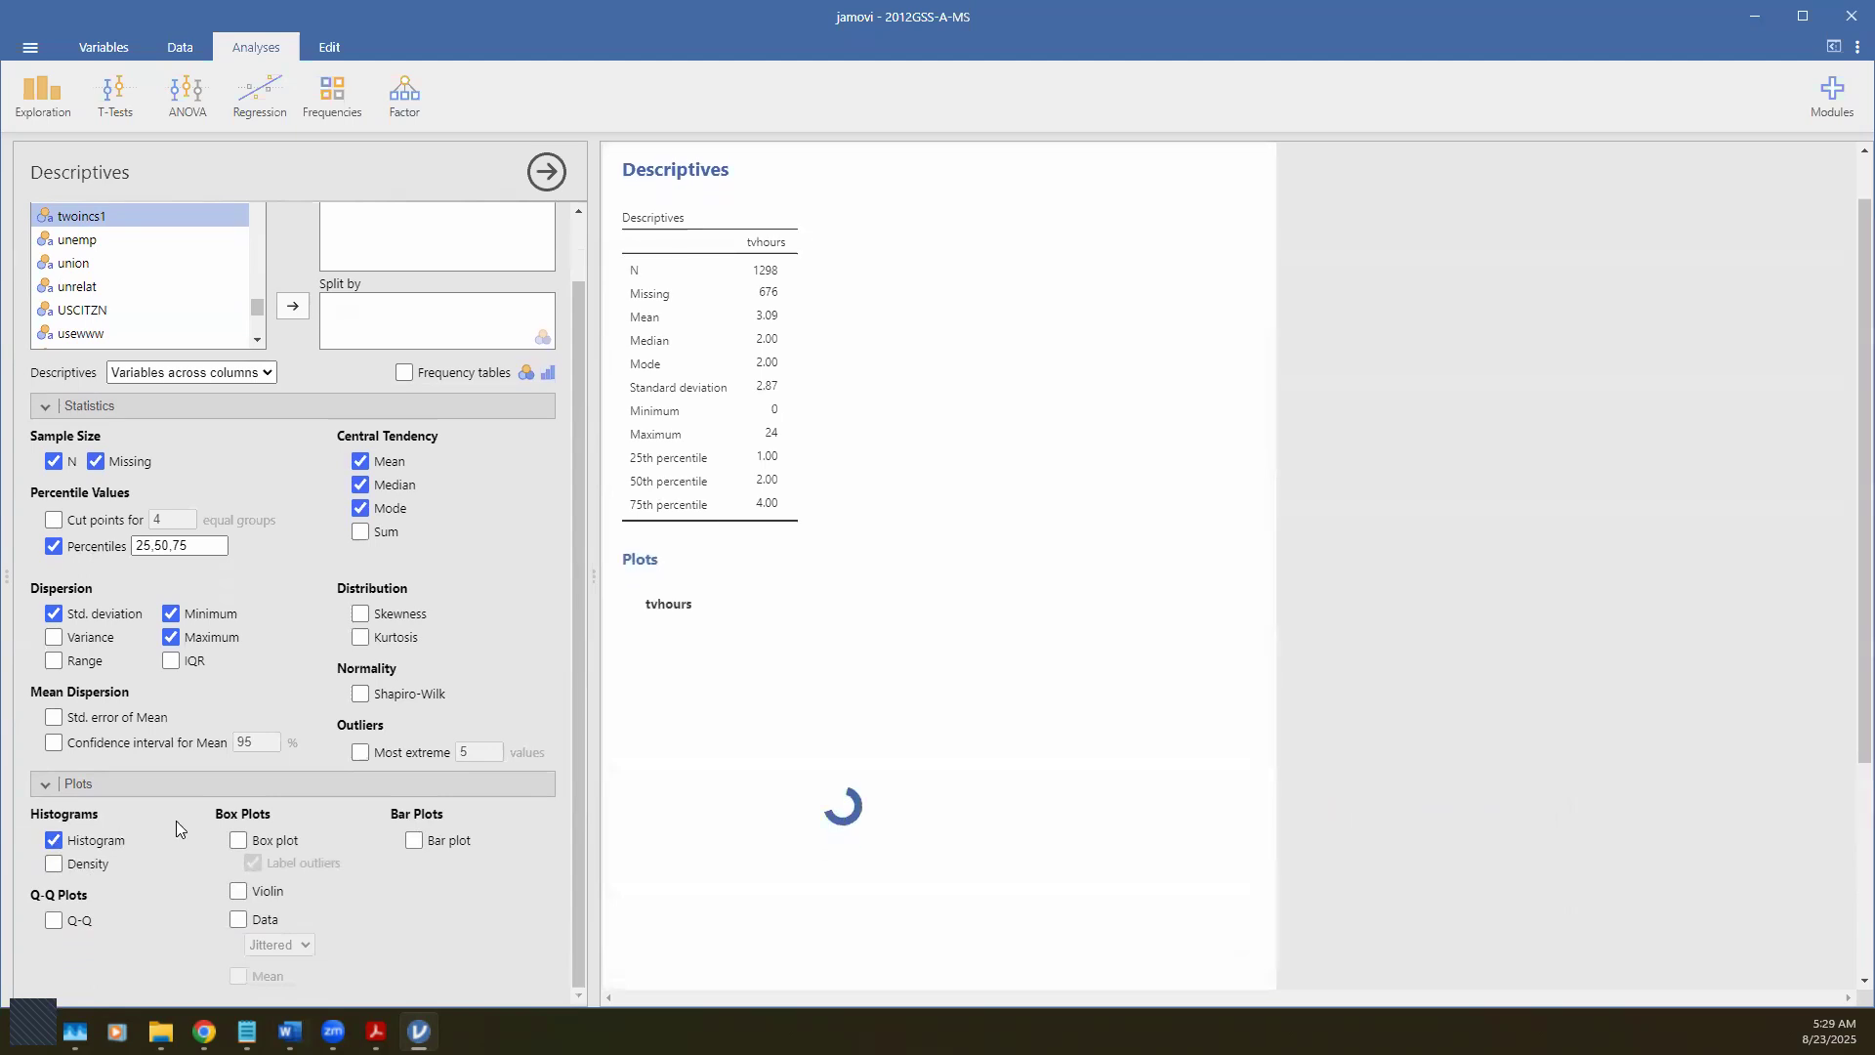
pyautogui.click(53, 865)
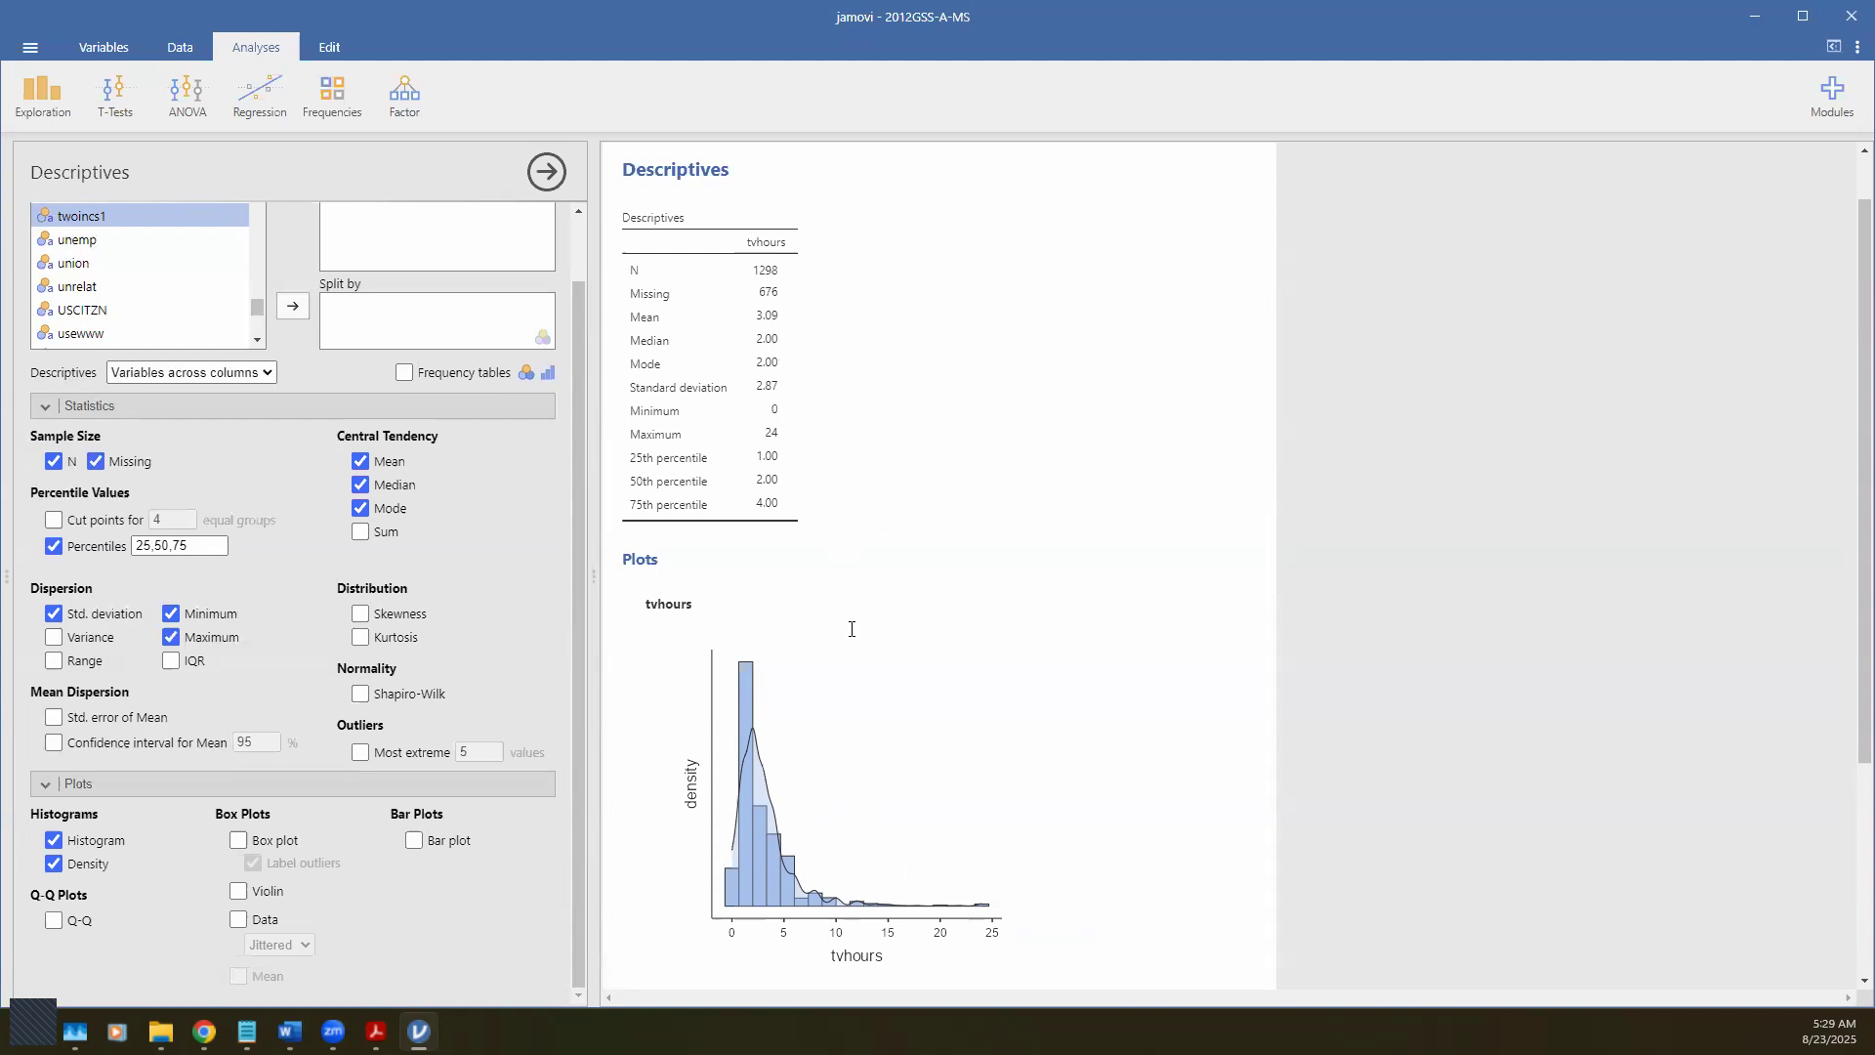
pyautogui.scroll(-3, 850, 652)
# Step: Turn on the tvhours box plot so it appears below the histogram-density plot
pyautogui.click(238, 840)
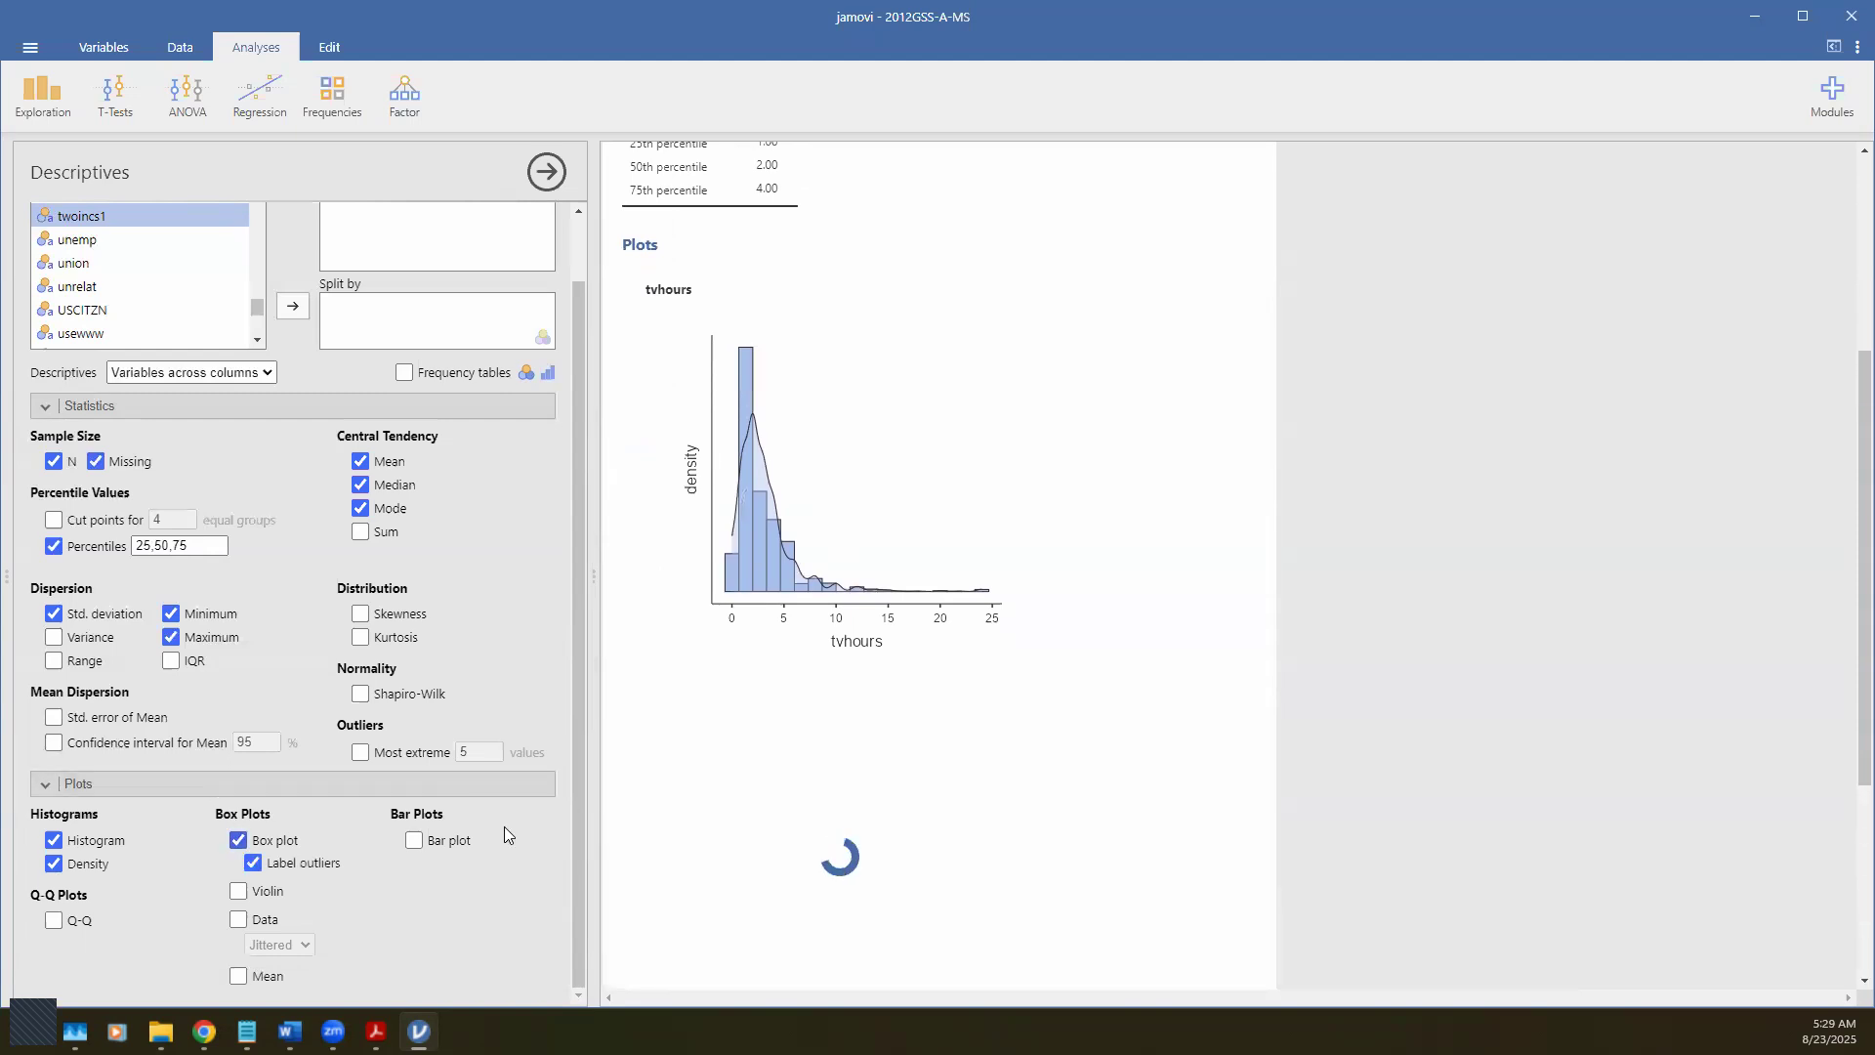
pyautogui.scroll(-1, 967, 829)
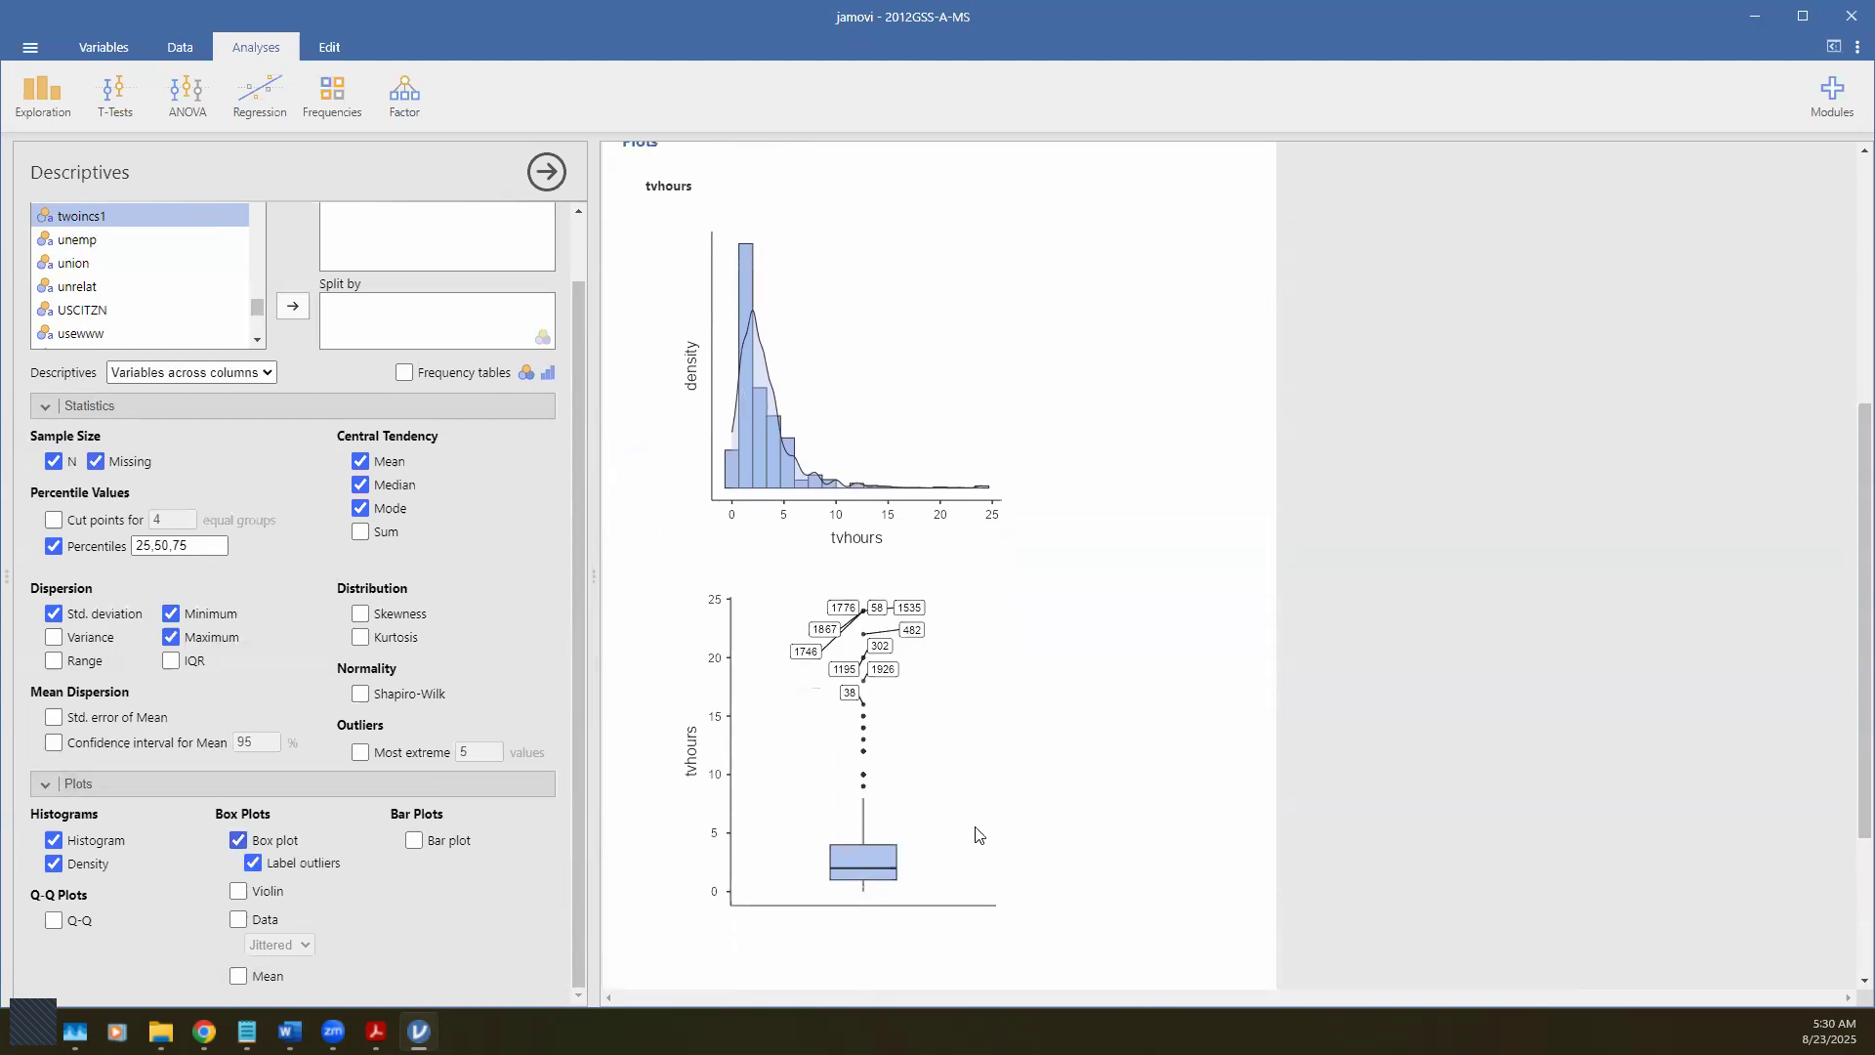
pyautogui.scroll(-1, 980, 834)
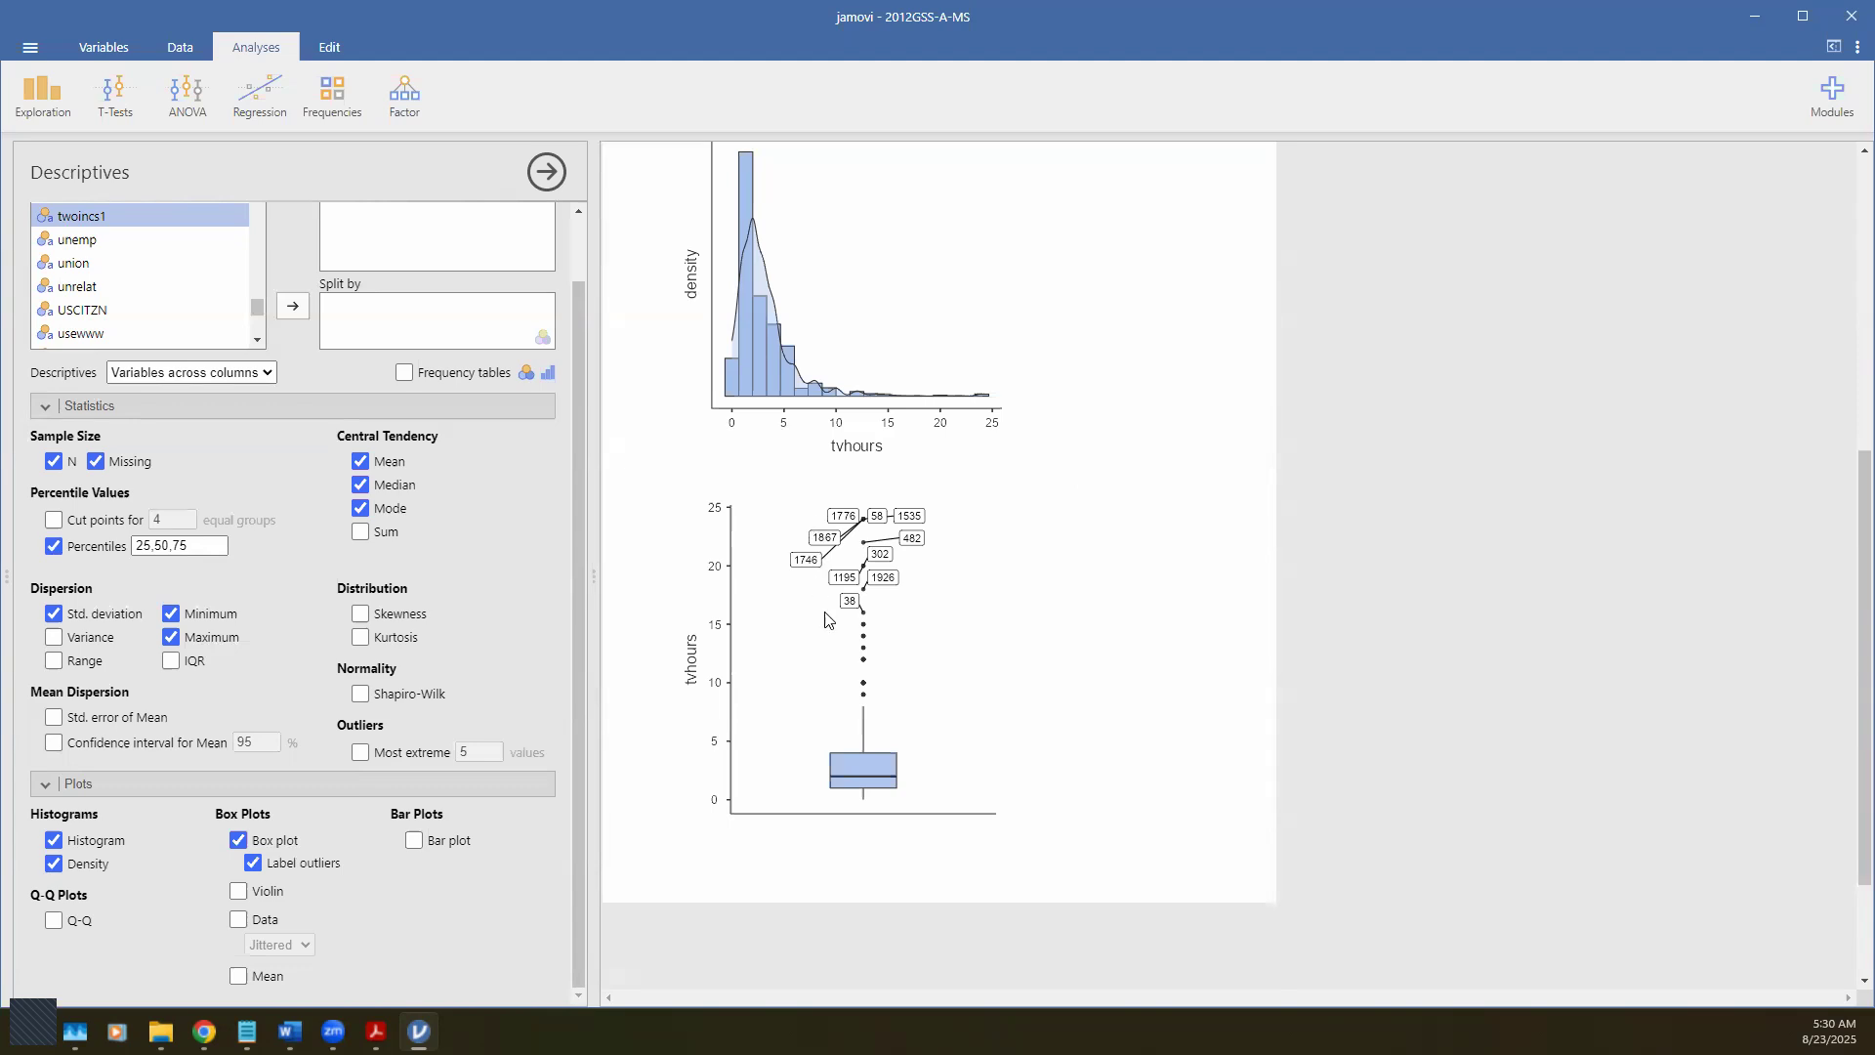
pyautogui.scroll(5, 825, 620)
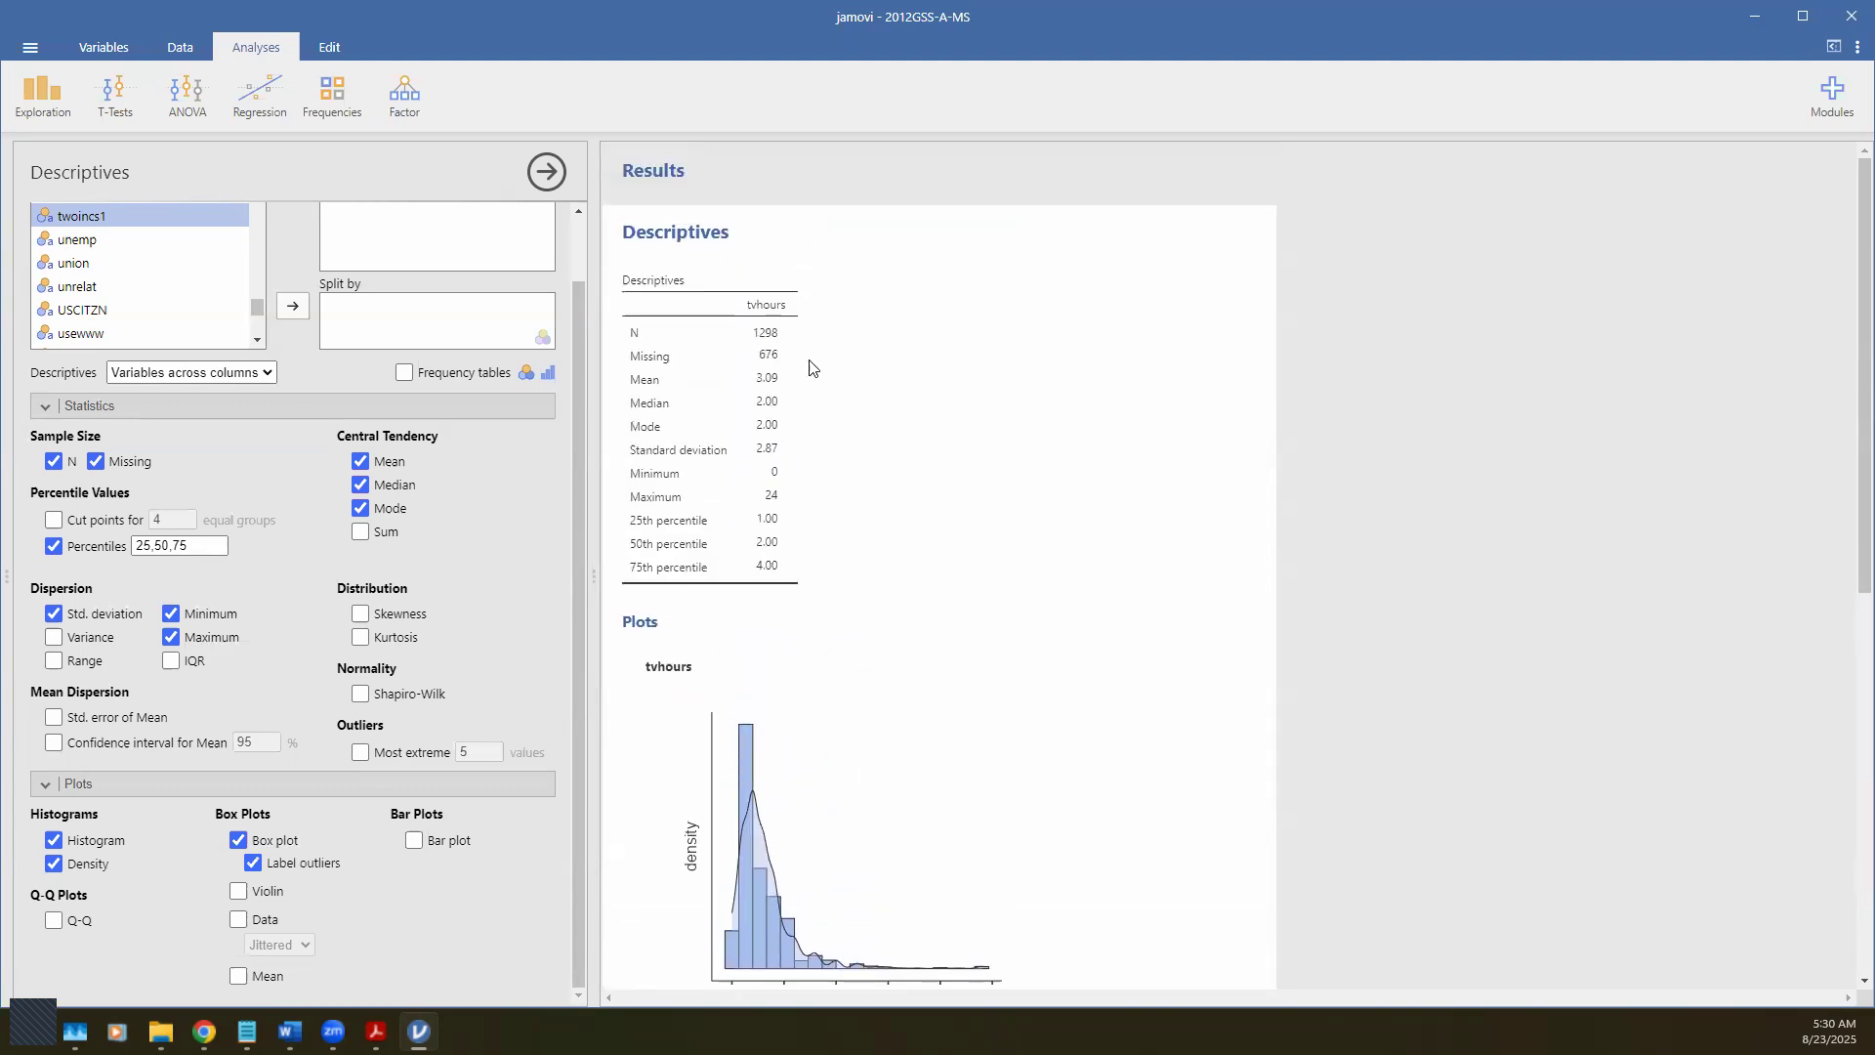
pyautogui.scroll(-5, 955, 768)
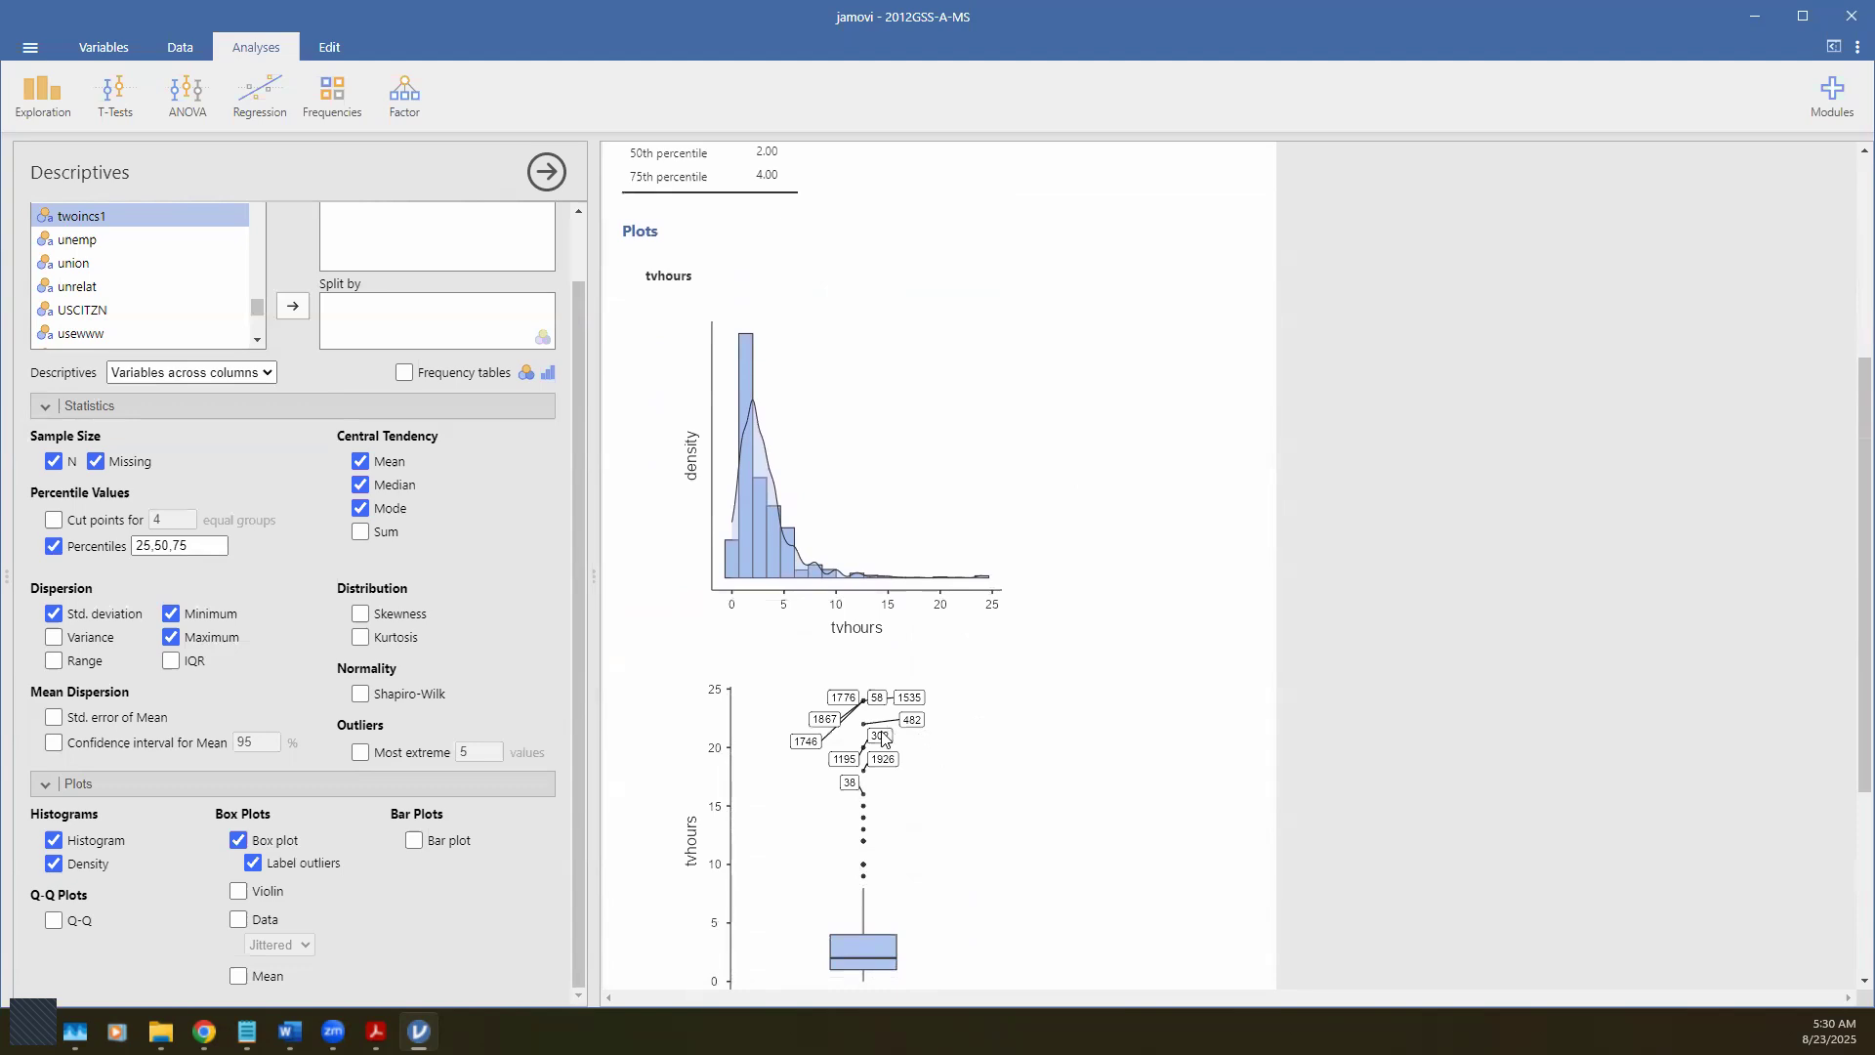
pyautogui.scroll(-1, 885, 739)
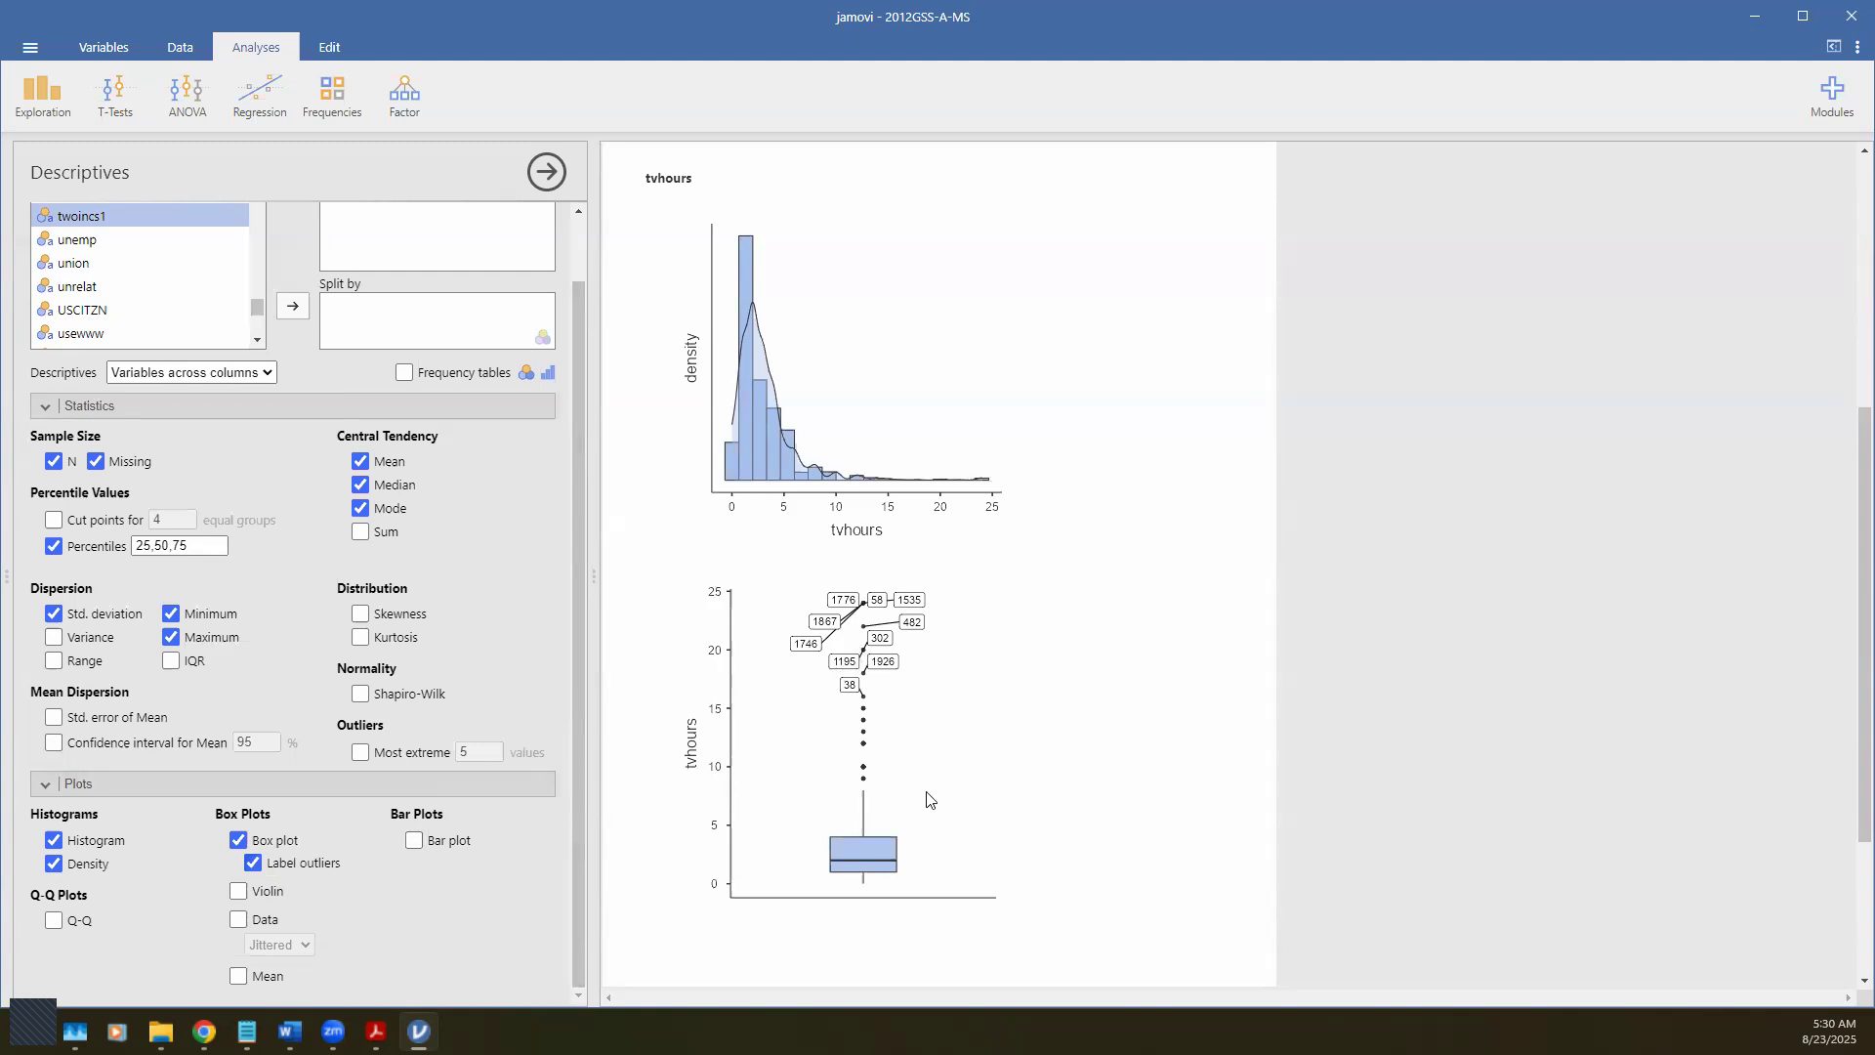
# Step: Turn off Label outliers so the box plot's outlier points show without case numbers
pyautogui.click(254, 863)
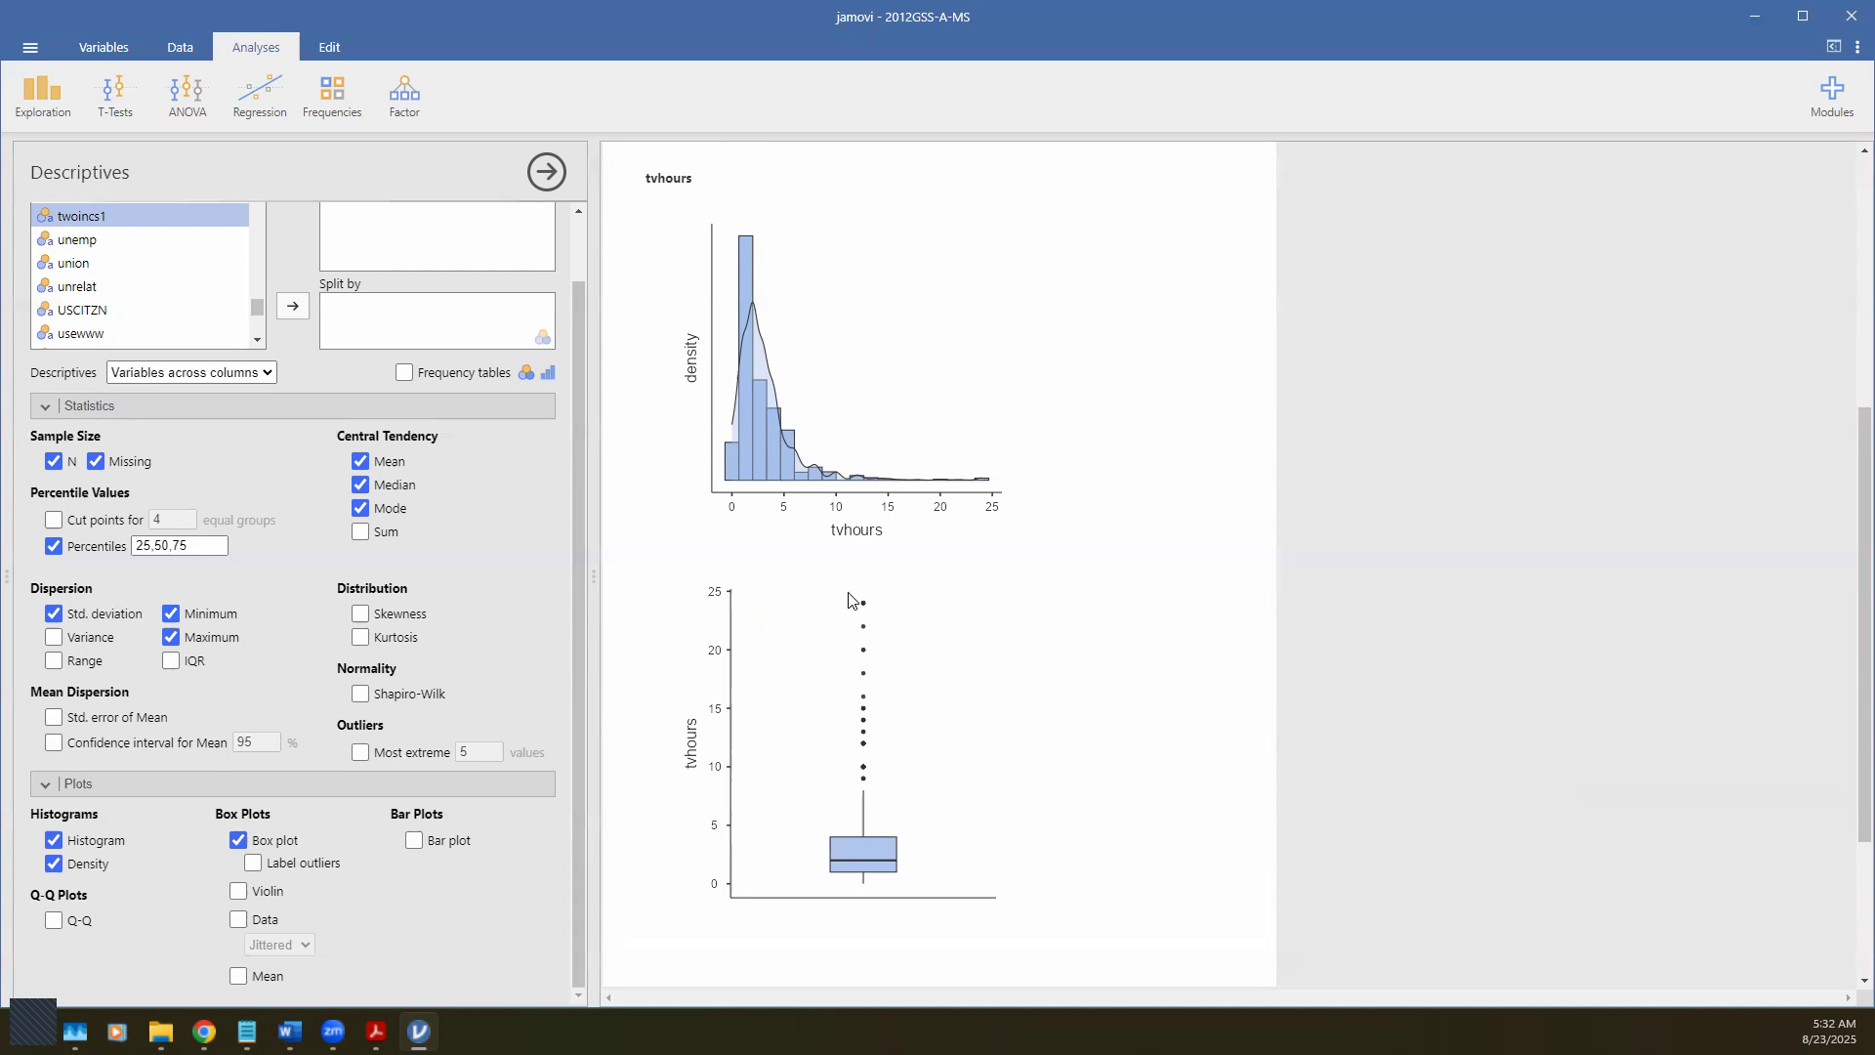
# Step: Copy the tvhours histogram-density plot as an image and return to the Word worksheet
pyautogui.click(753, 437)
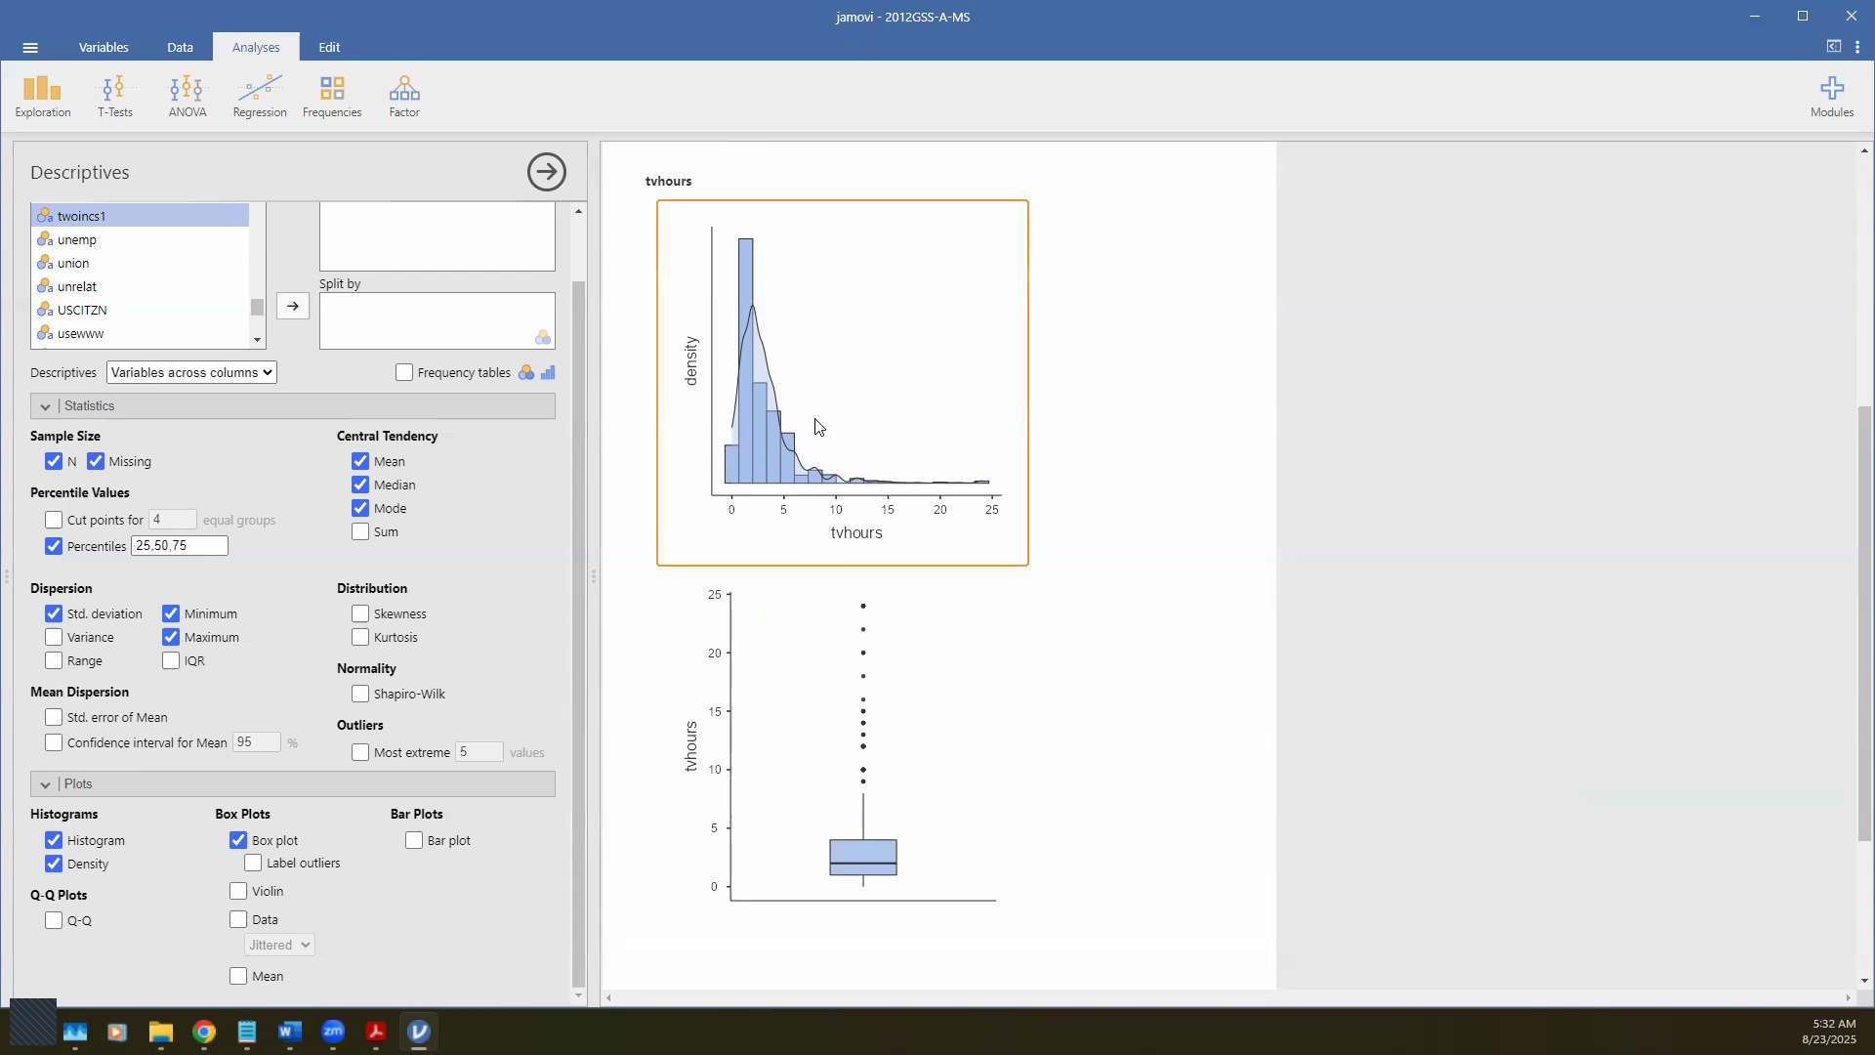
pyautogui.rightClick(867, 403)
pyautogui.click(913, 396)
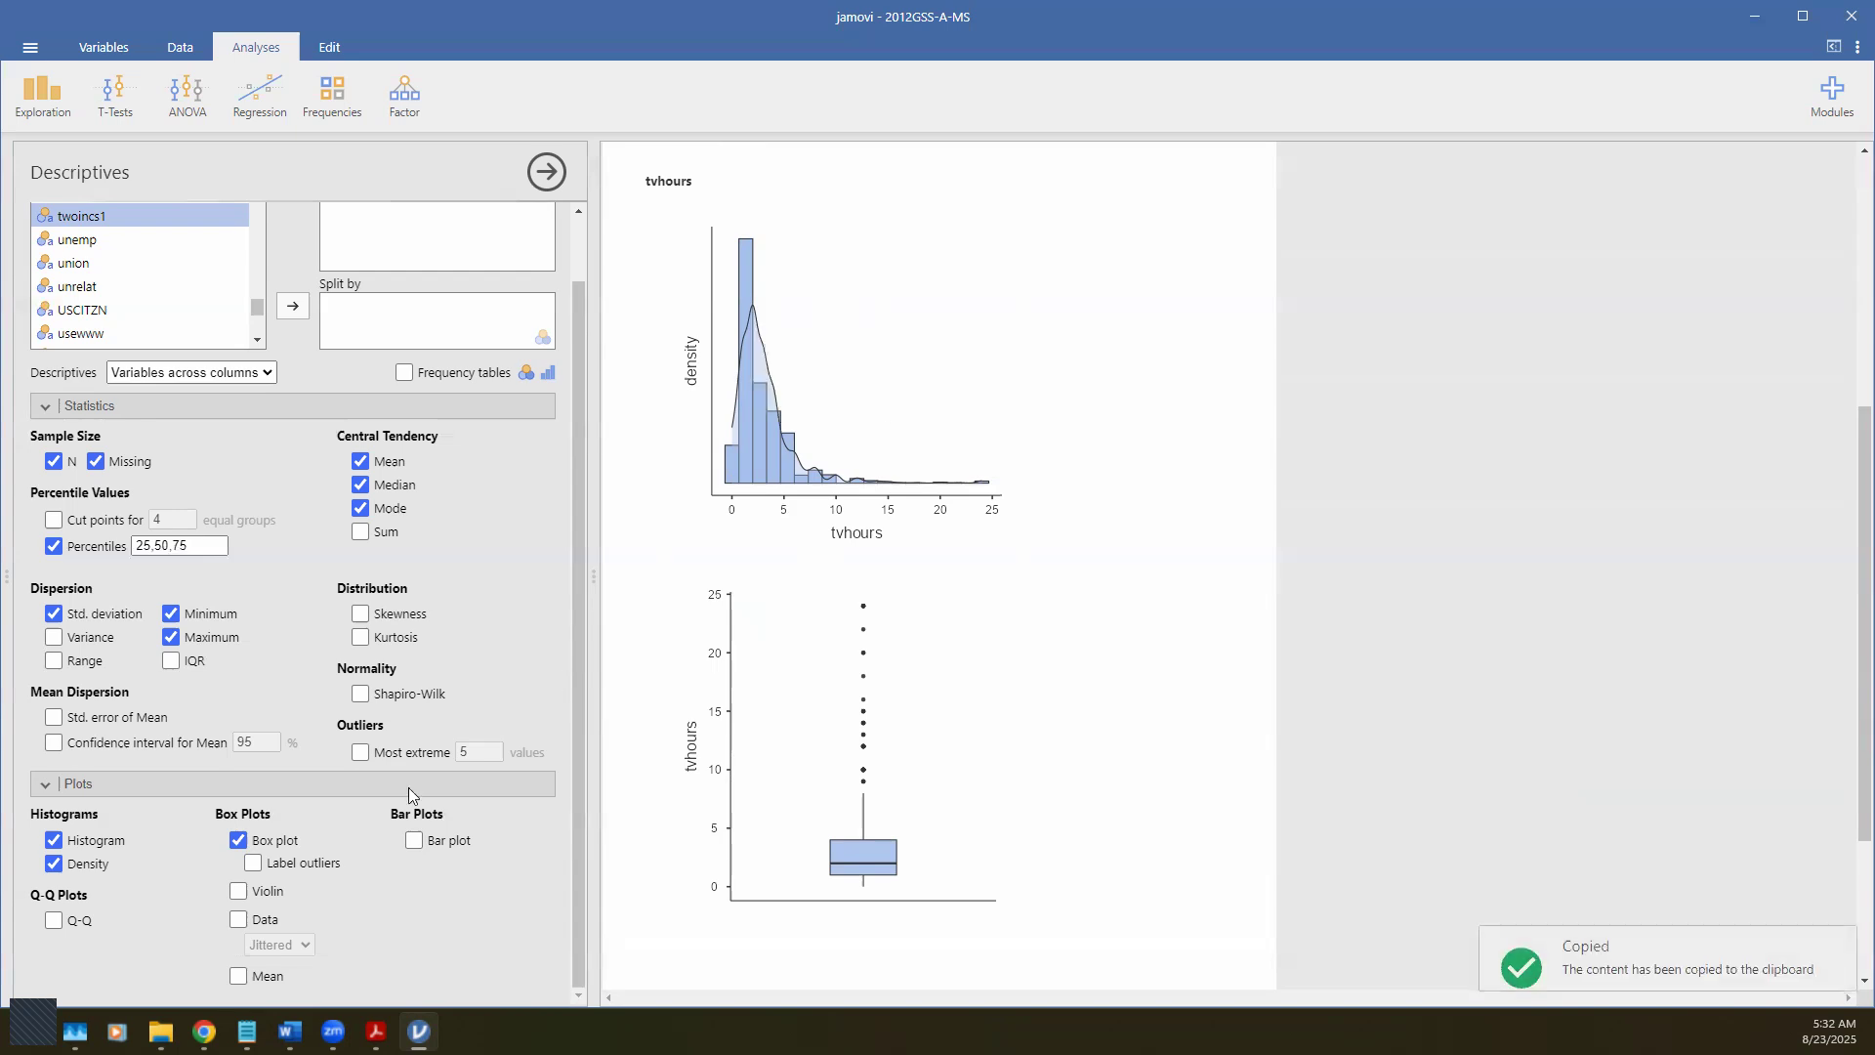
pyautogui.hotkey('alt', 'Tab')
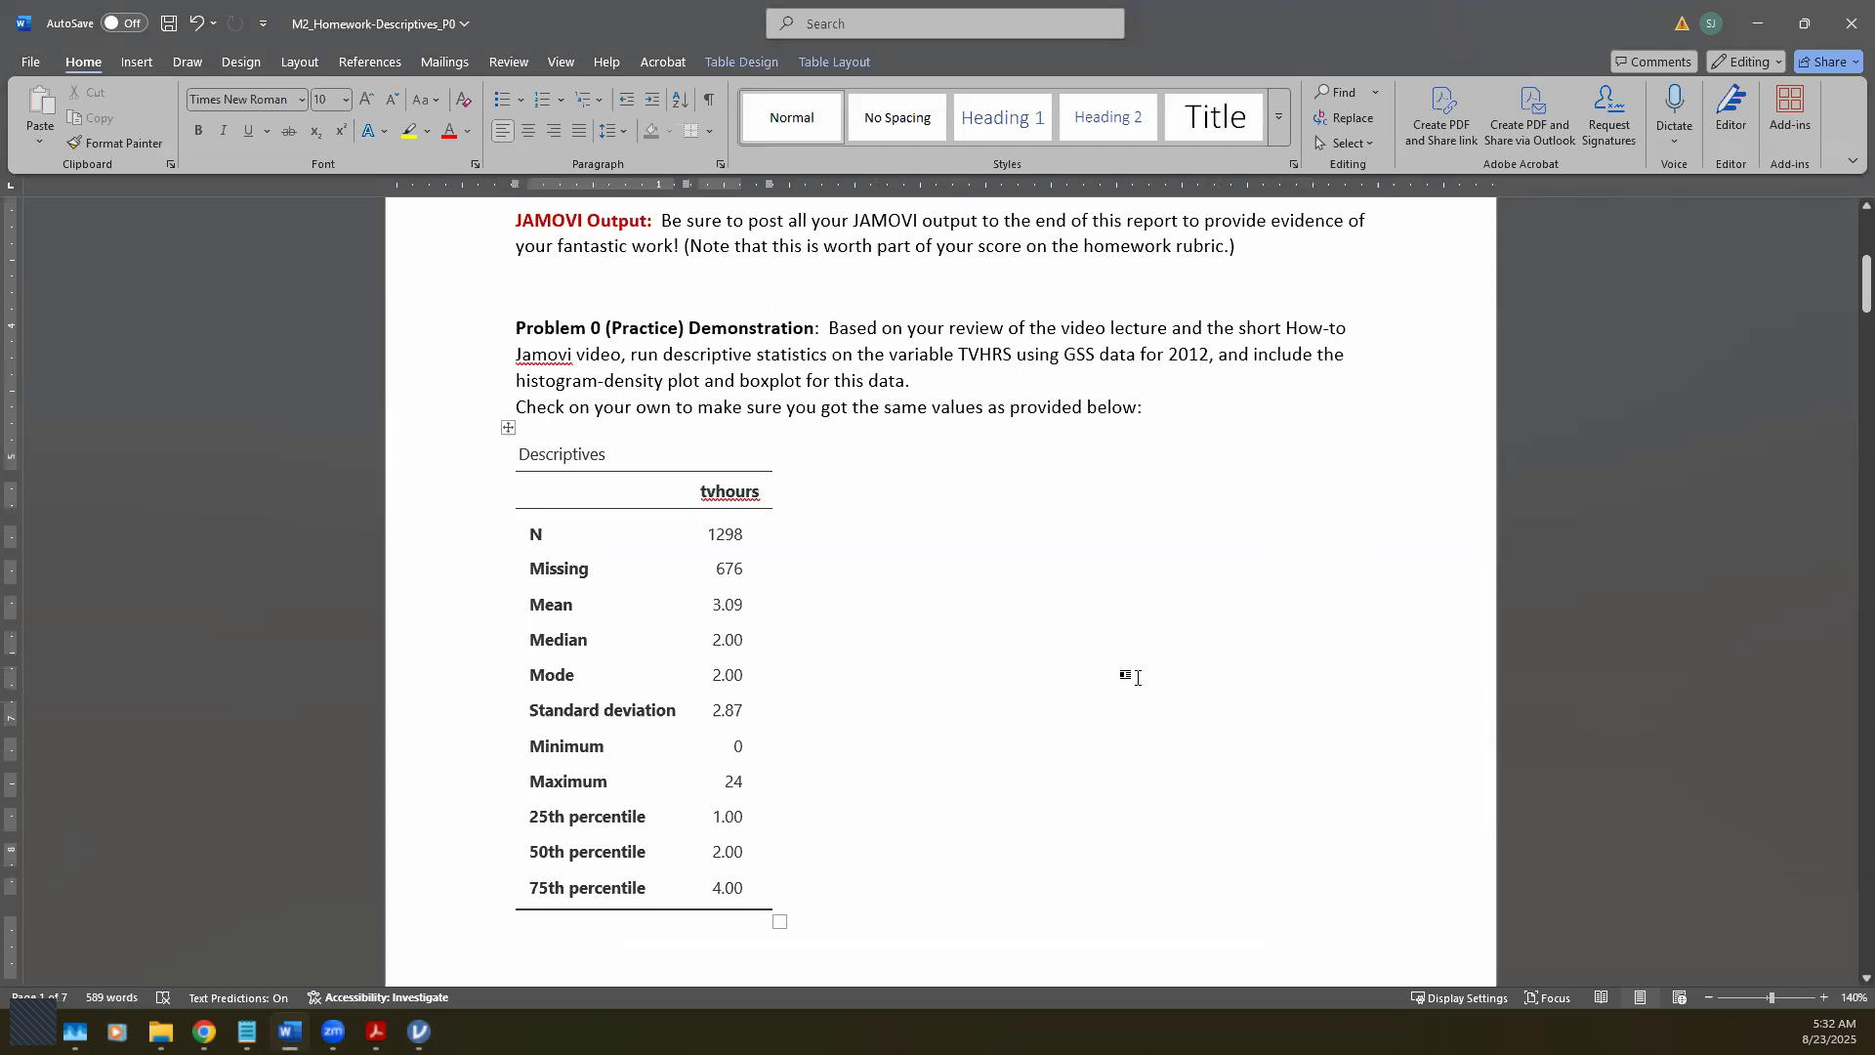
# Step: Paste the histogram-density plot below the Descriptives table and shrink it
pyautogui.scroll(-10, 989, 712)
pyautogui.scroll(5, 1090, 719)
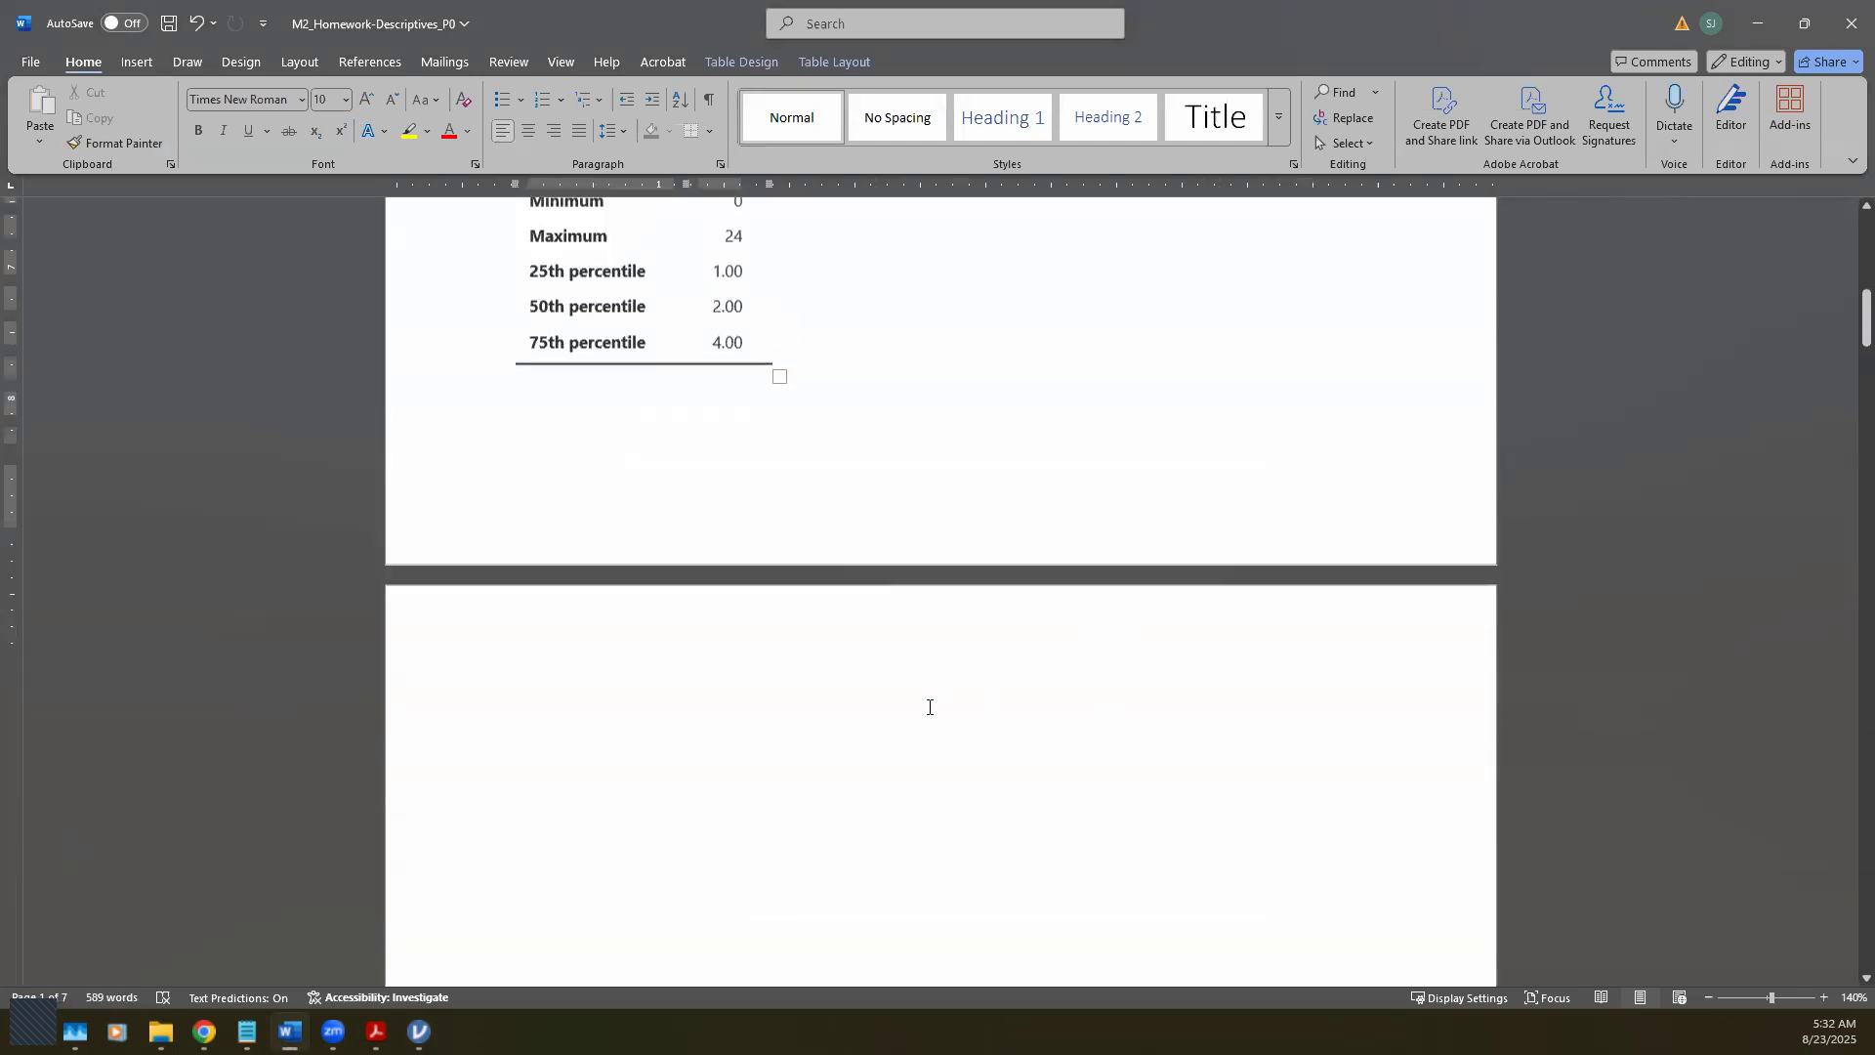
pyautogui.click(692, 739)
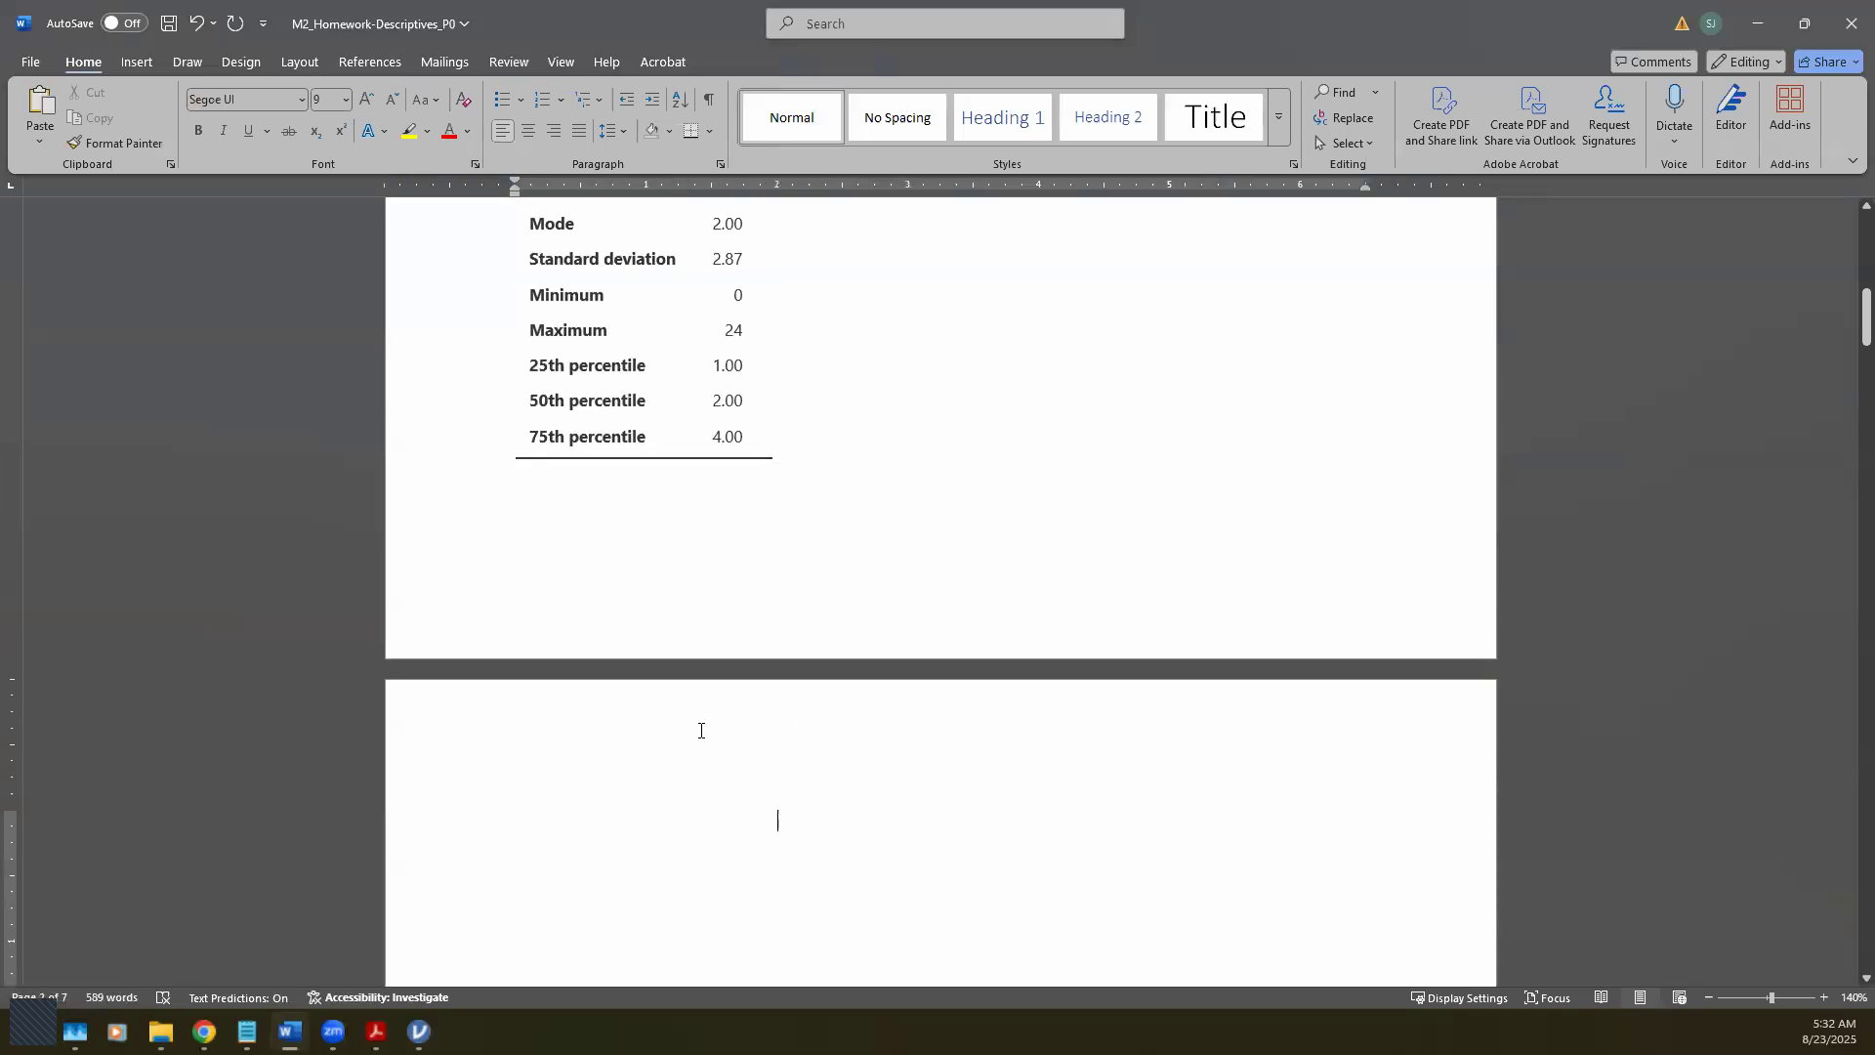
pyautogui.hotkey('ctrl', 'v')
pyautogui.scroll(-4, 771, 762)
pyautogui.scroll(4, 787, 755)
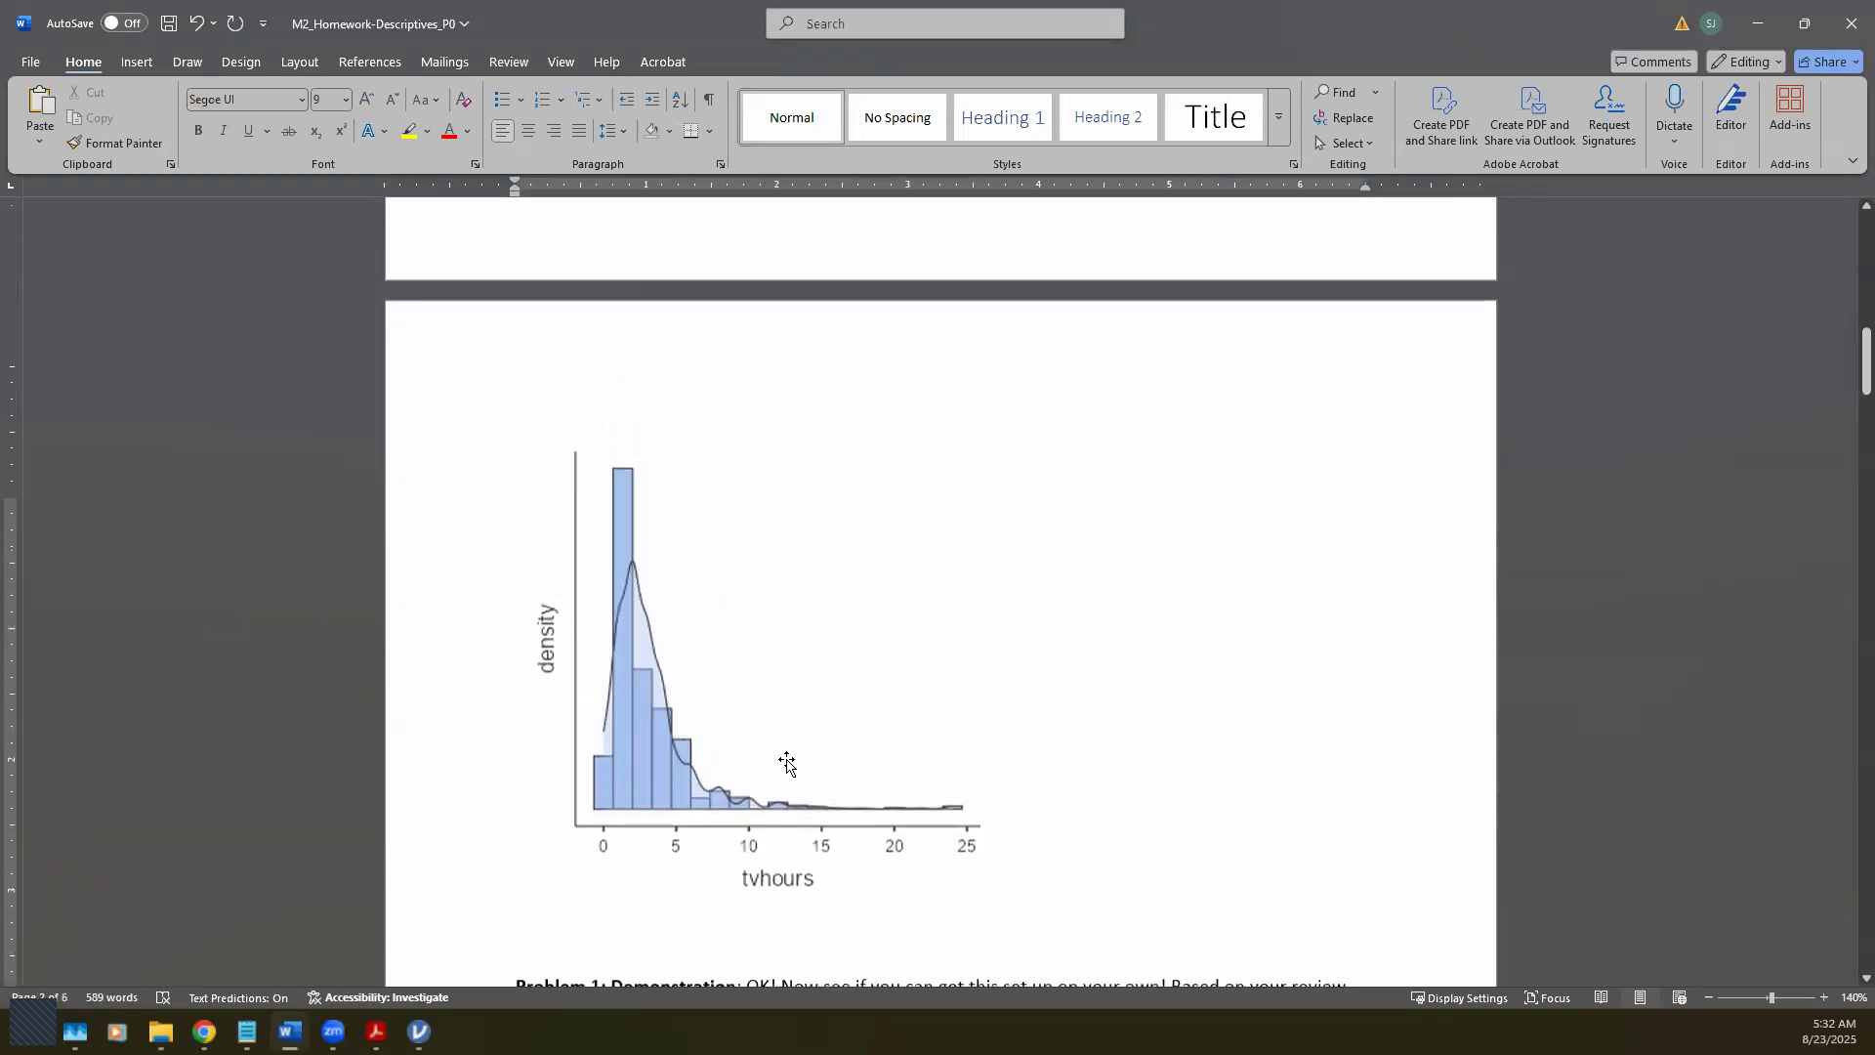
pyautogui.click(650, 781)
pyautogui.moveTo(650, 781); pyautogui.dragTo(750, 629)
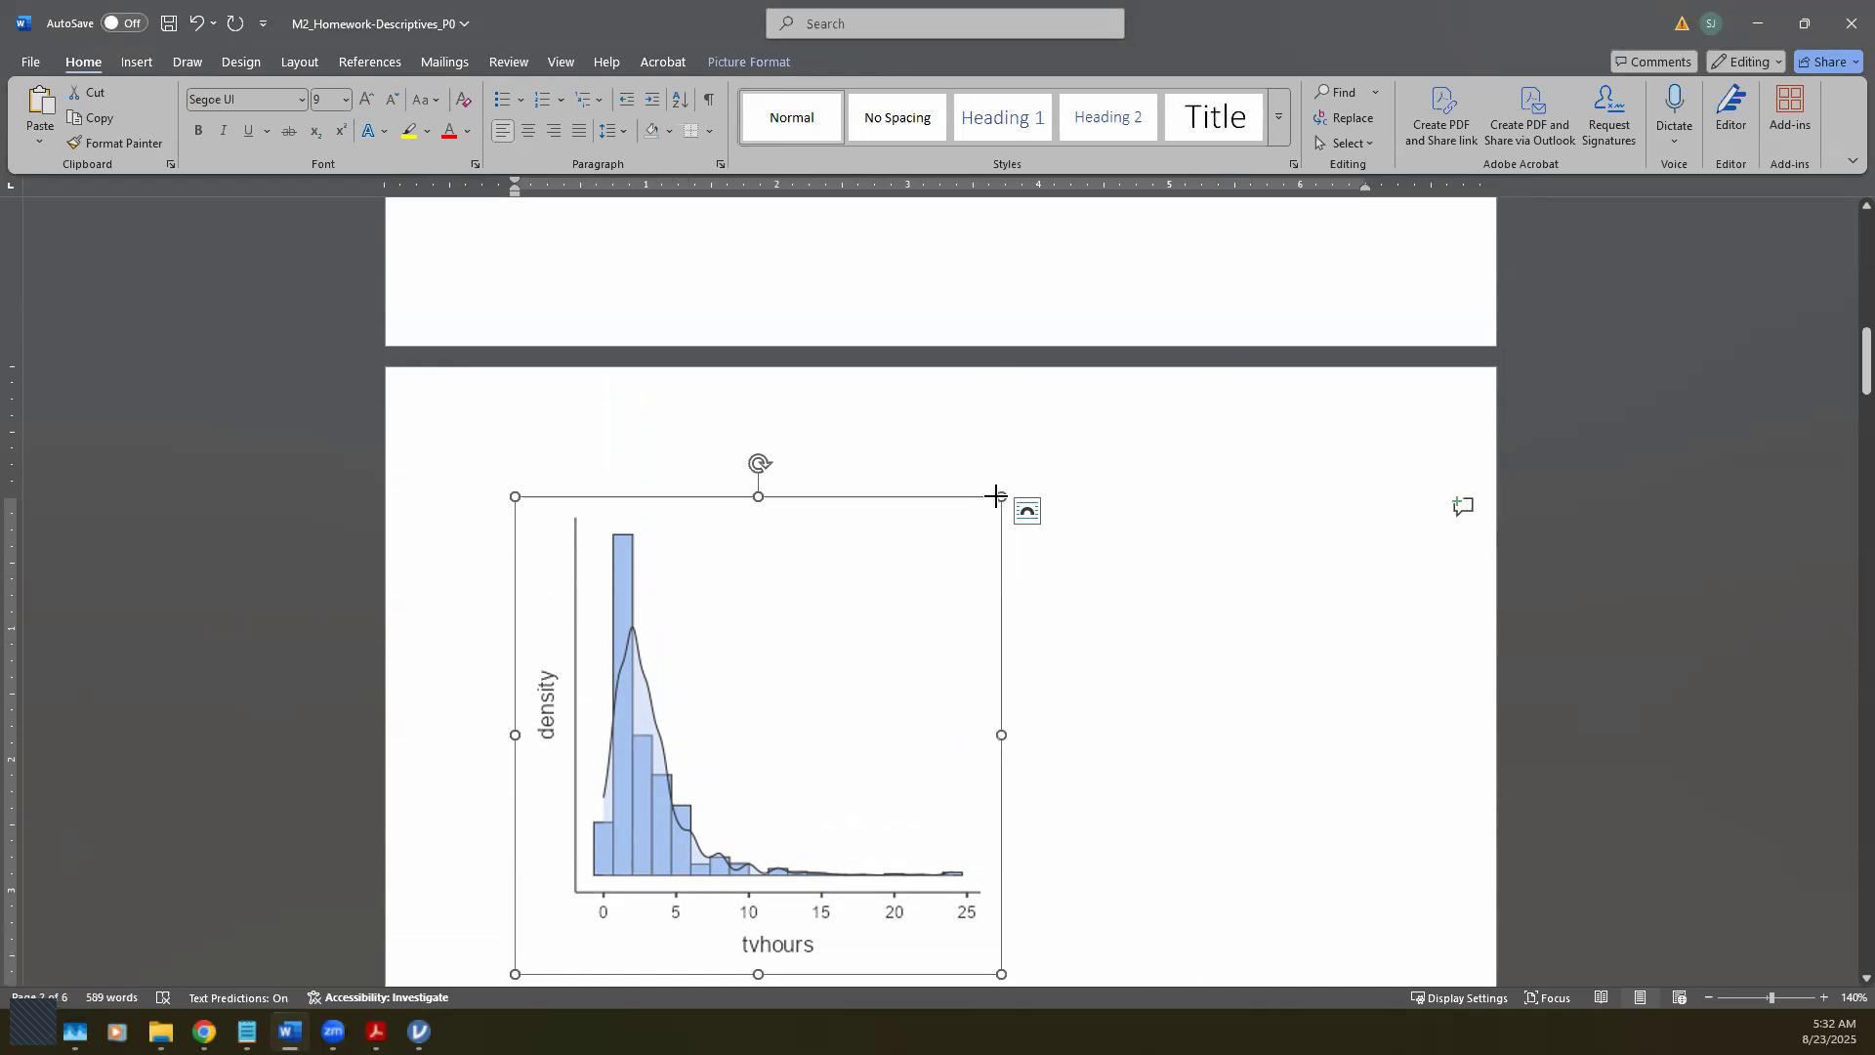
pyautogui.moveTo(996, 496); pyautogui.dragTo(801, 602)
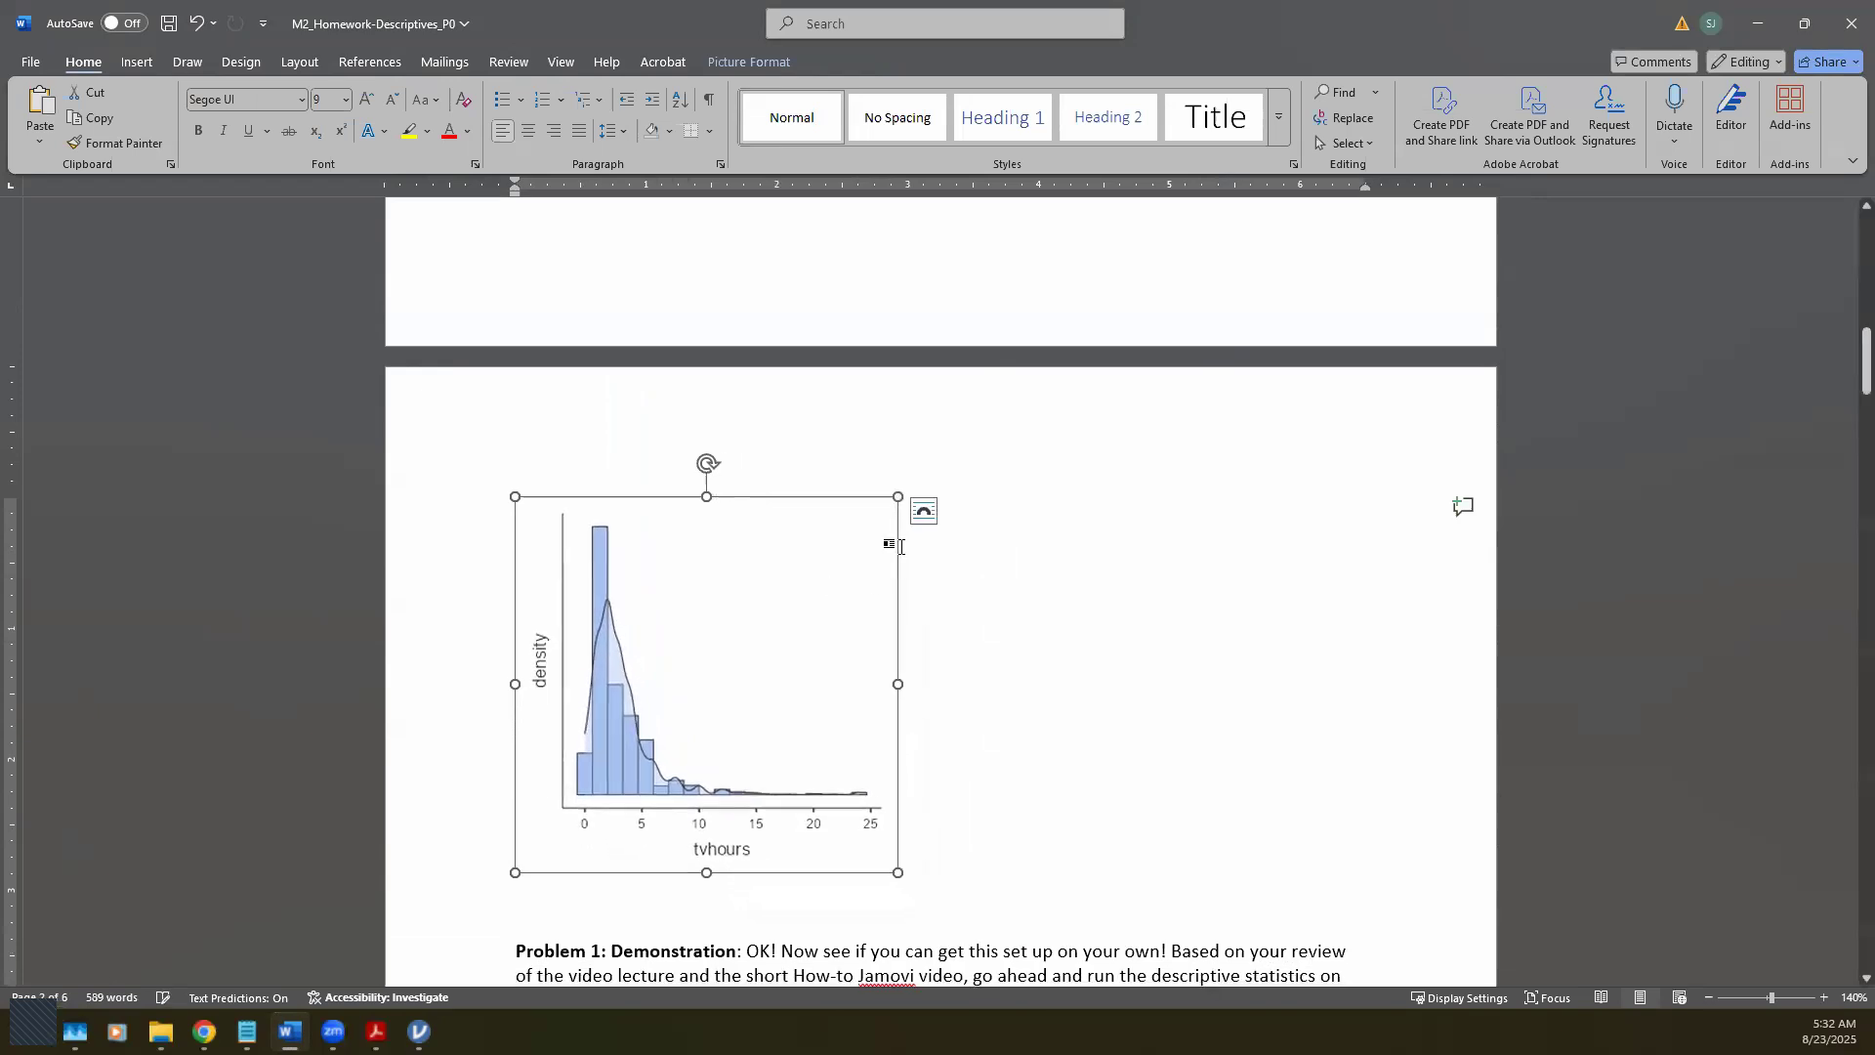
# Step: Give the histogram Tight text wrapping, shrink it slightly and place it beside the Descriptives table
pyautogui.click(924, 511)
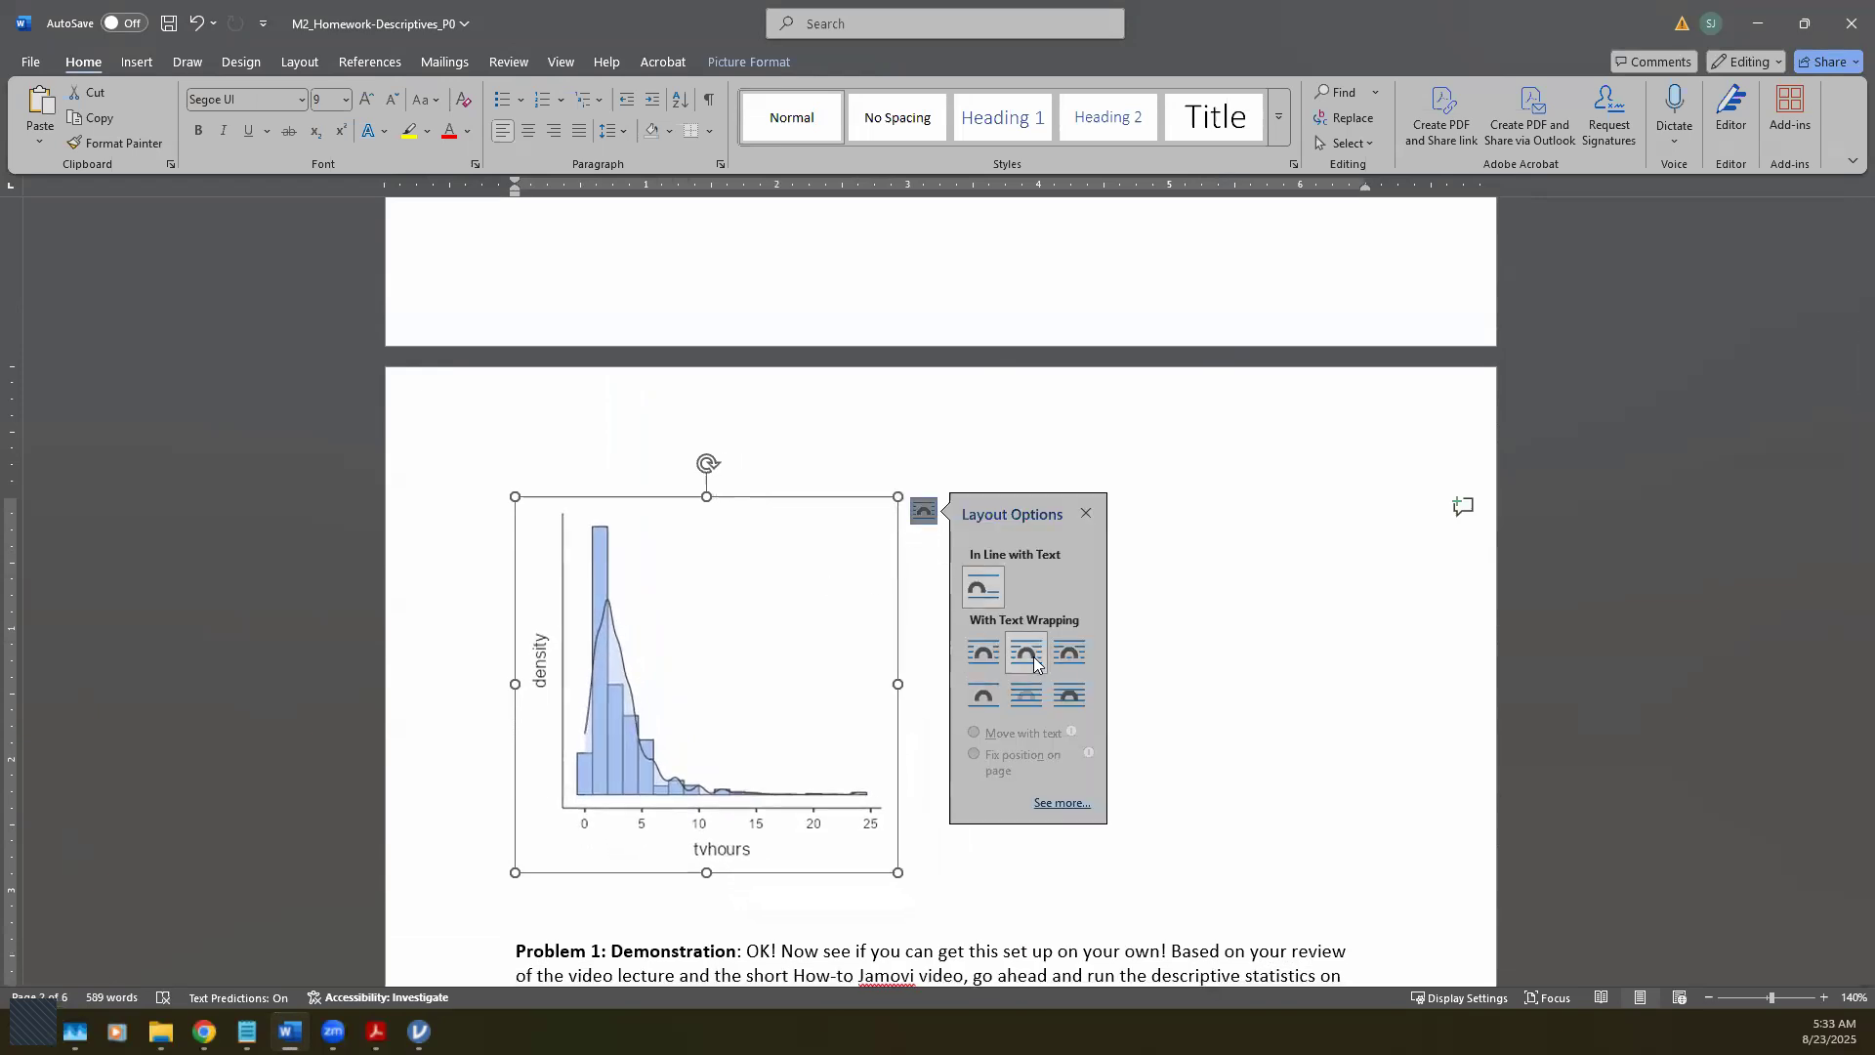
pyautogui.click(920, 465)
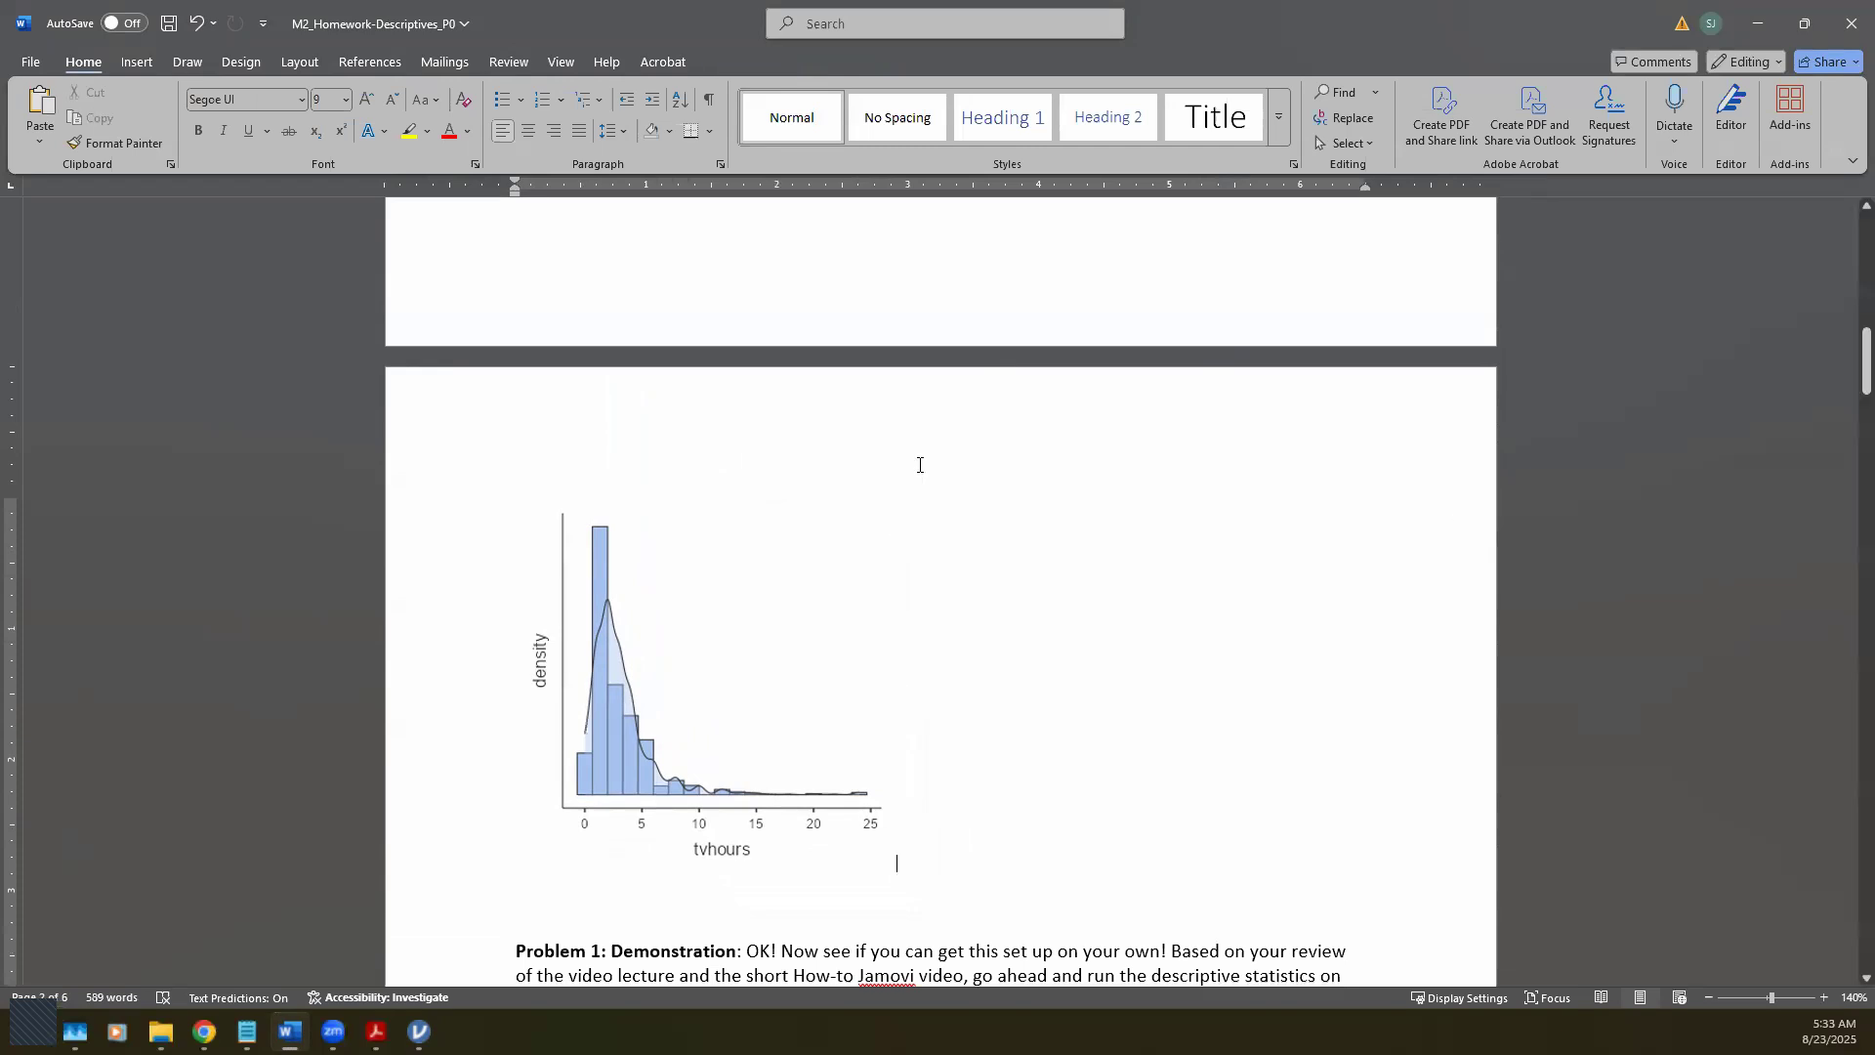
pyautogui.click(849, 559)
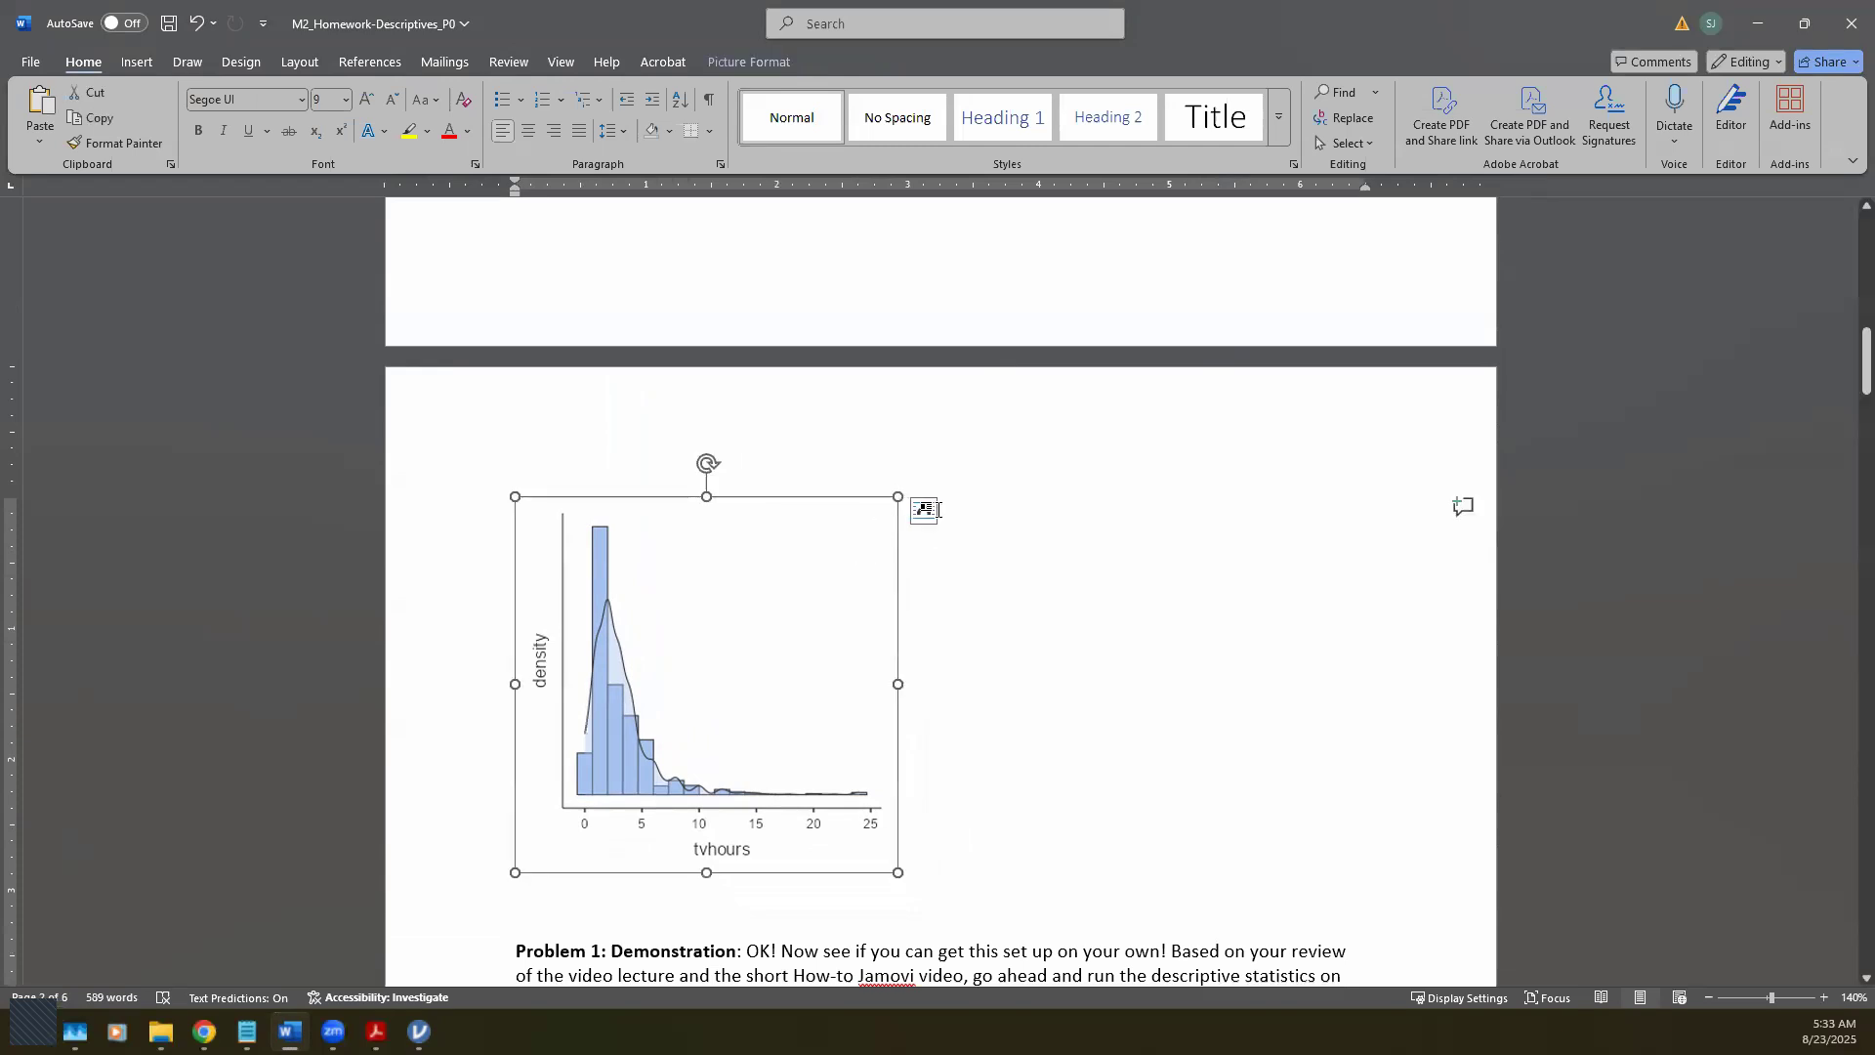
pyautogui.click(922, 510)
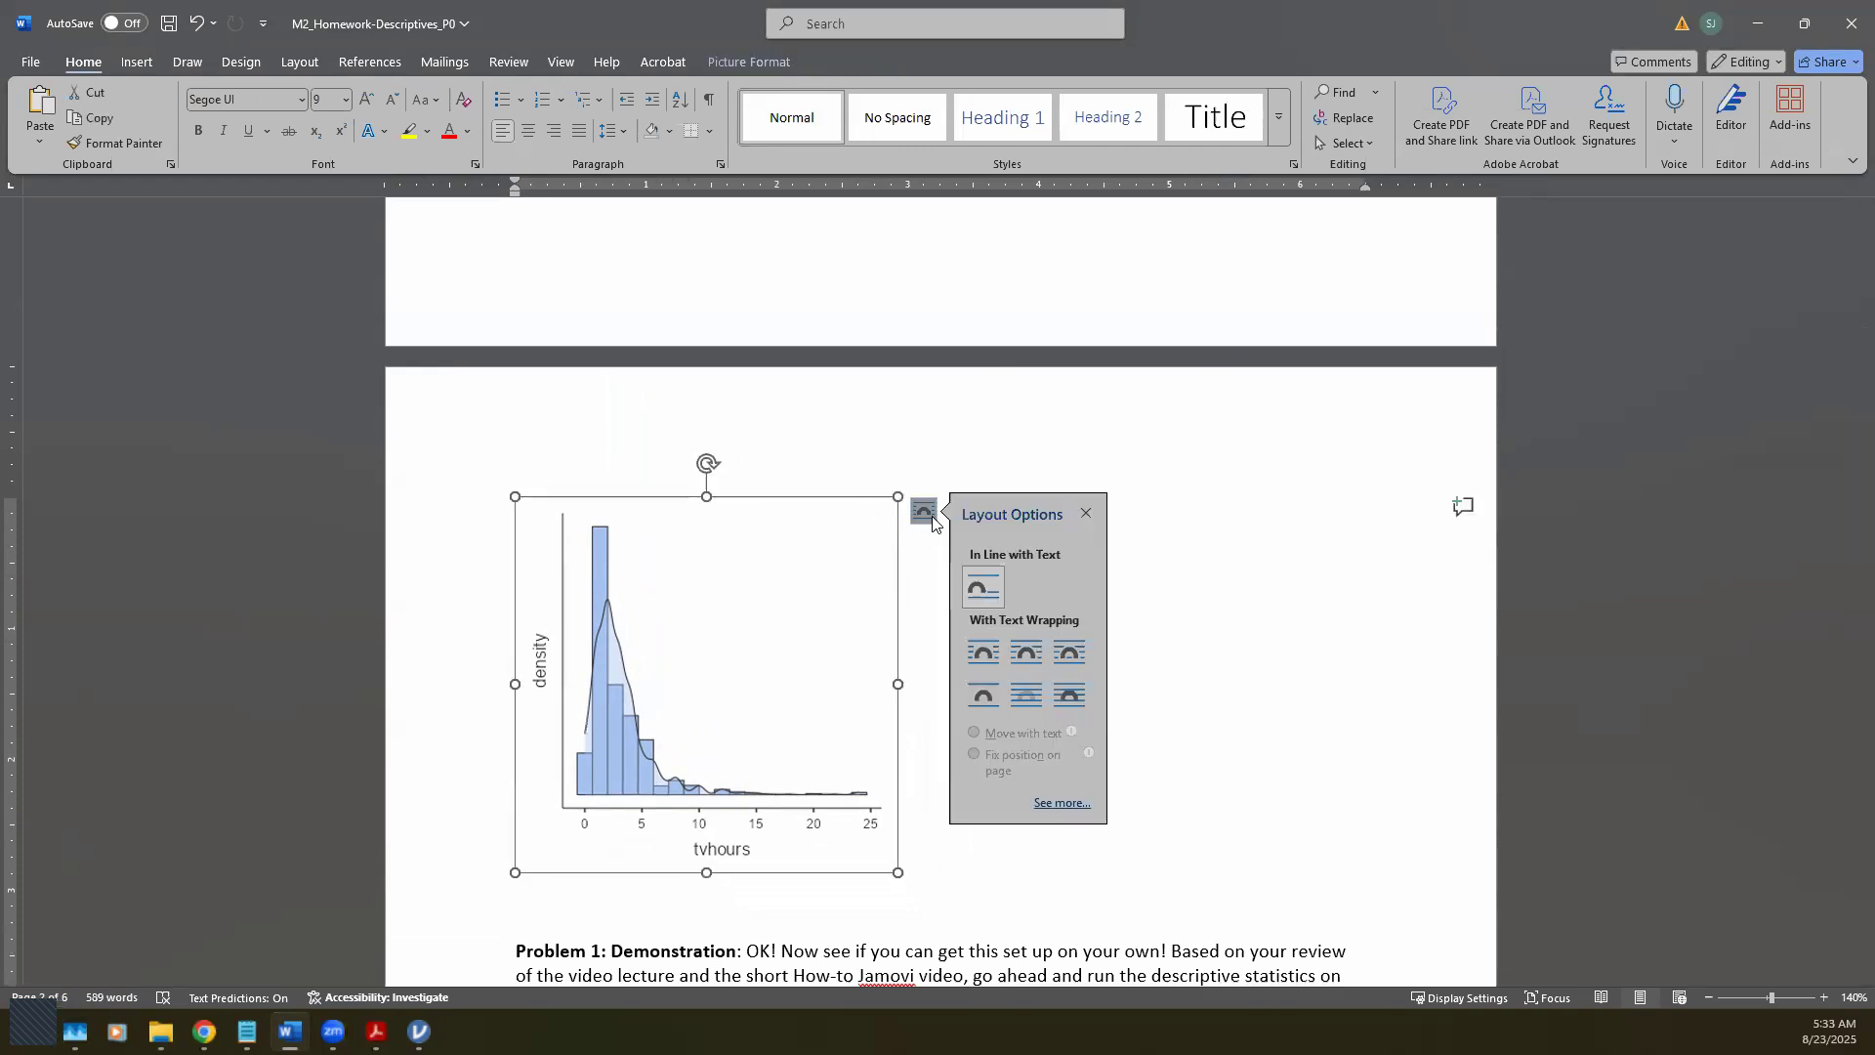
pyautogui.click(1028, 661)
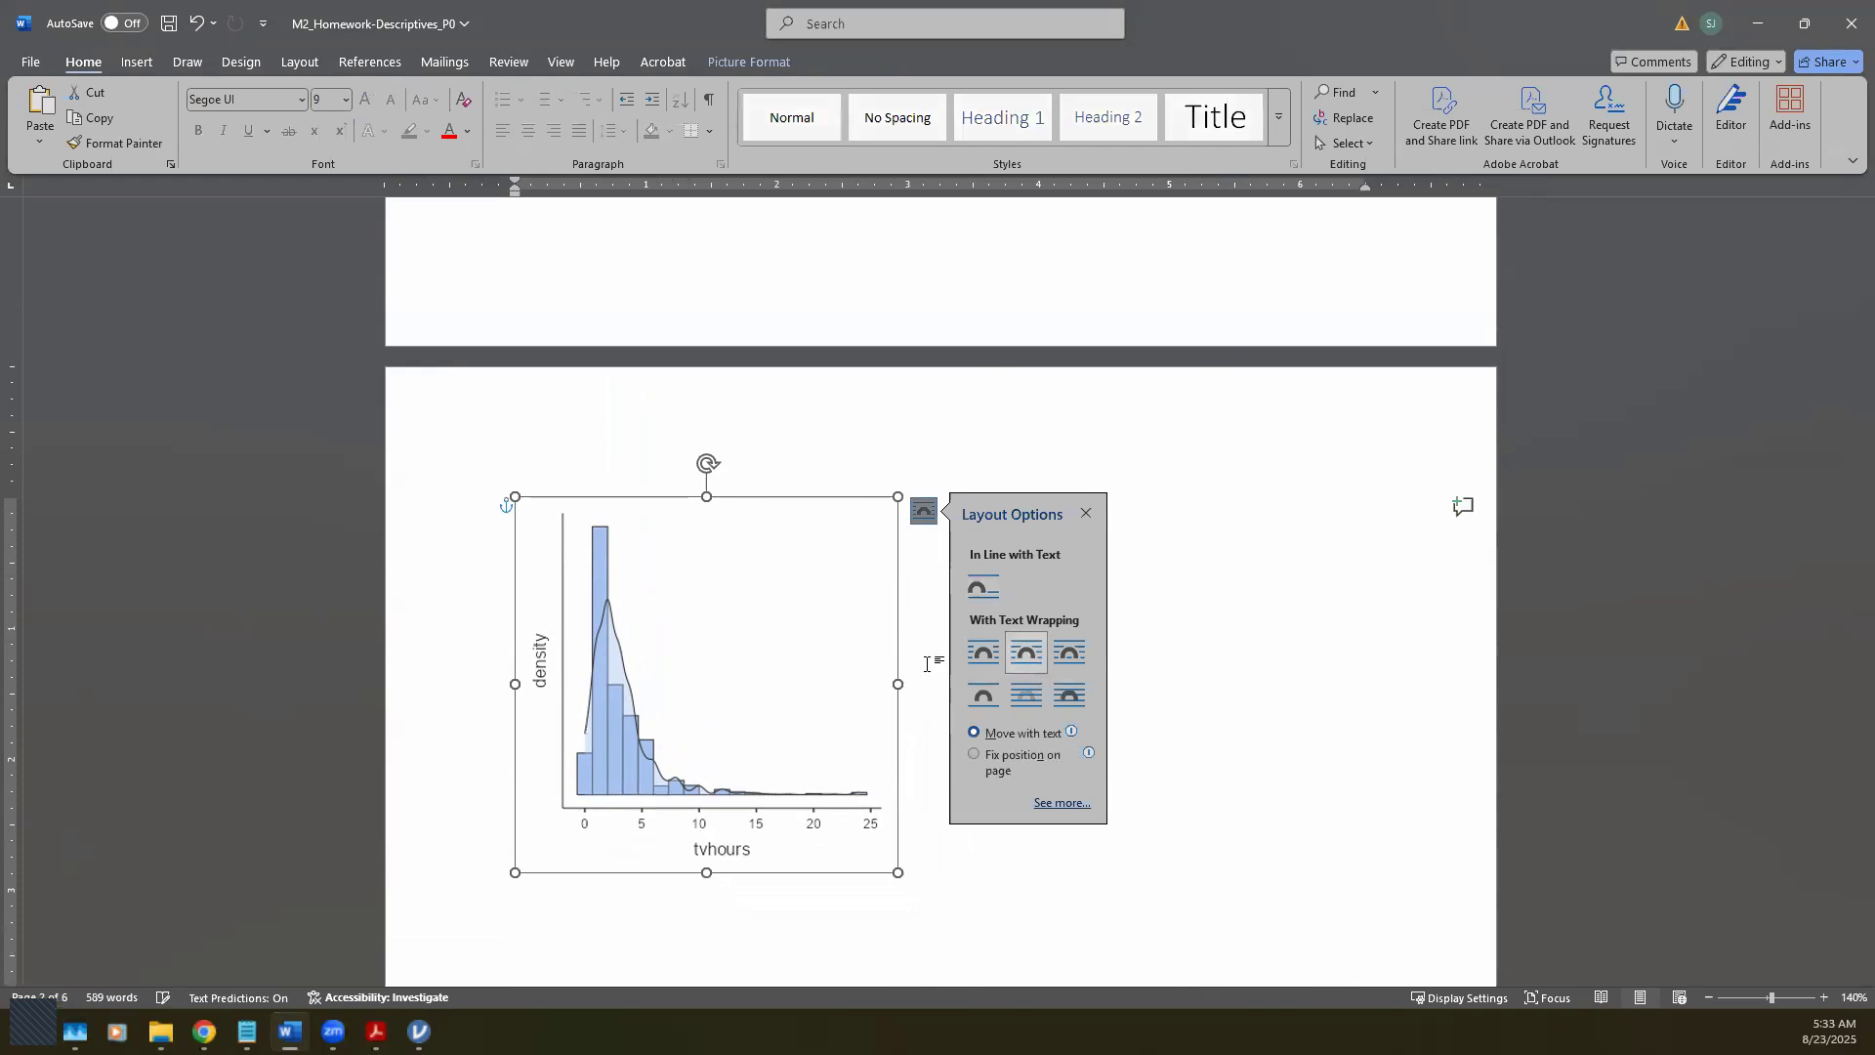
pyautogui.moveTo(808, 606); pyautogui.dragTo(1091, 292)
pyautogui.scroll(8, 1087, 390)
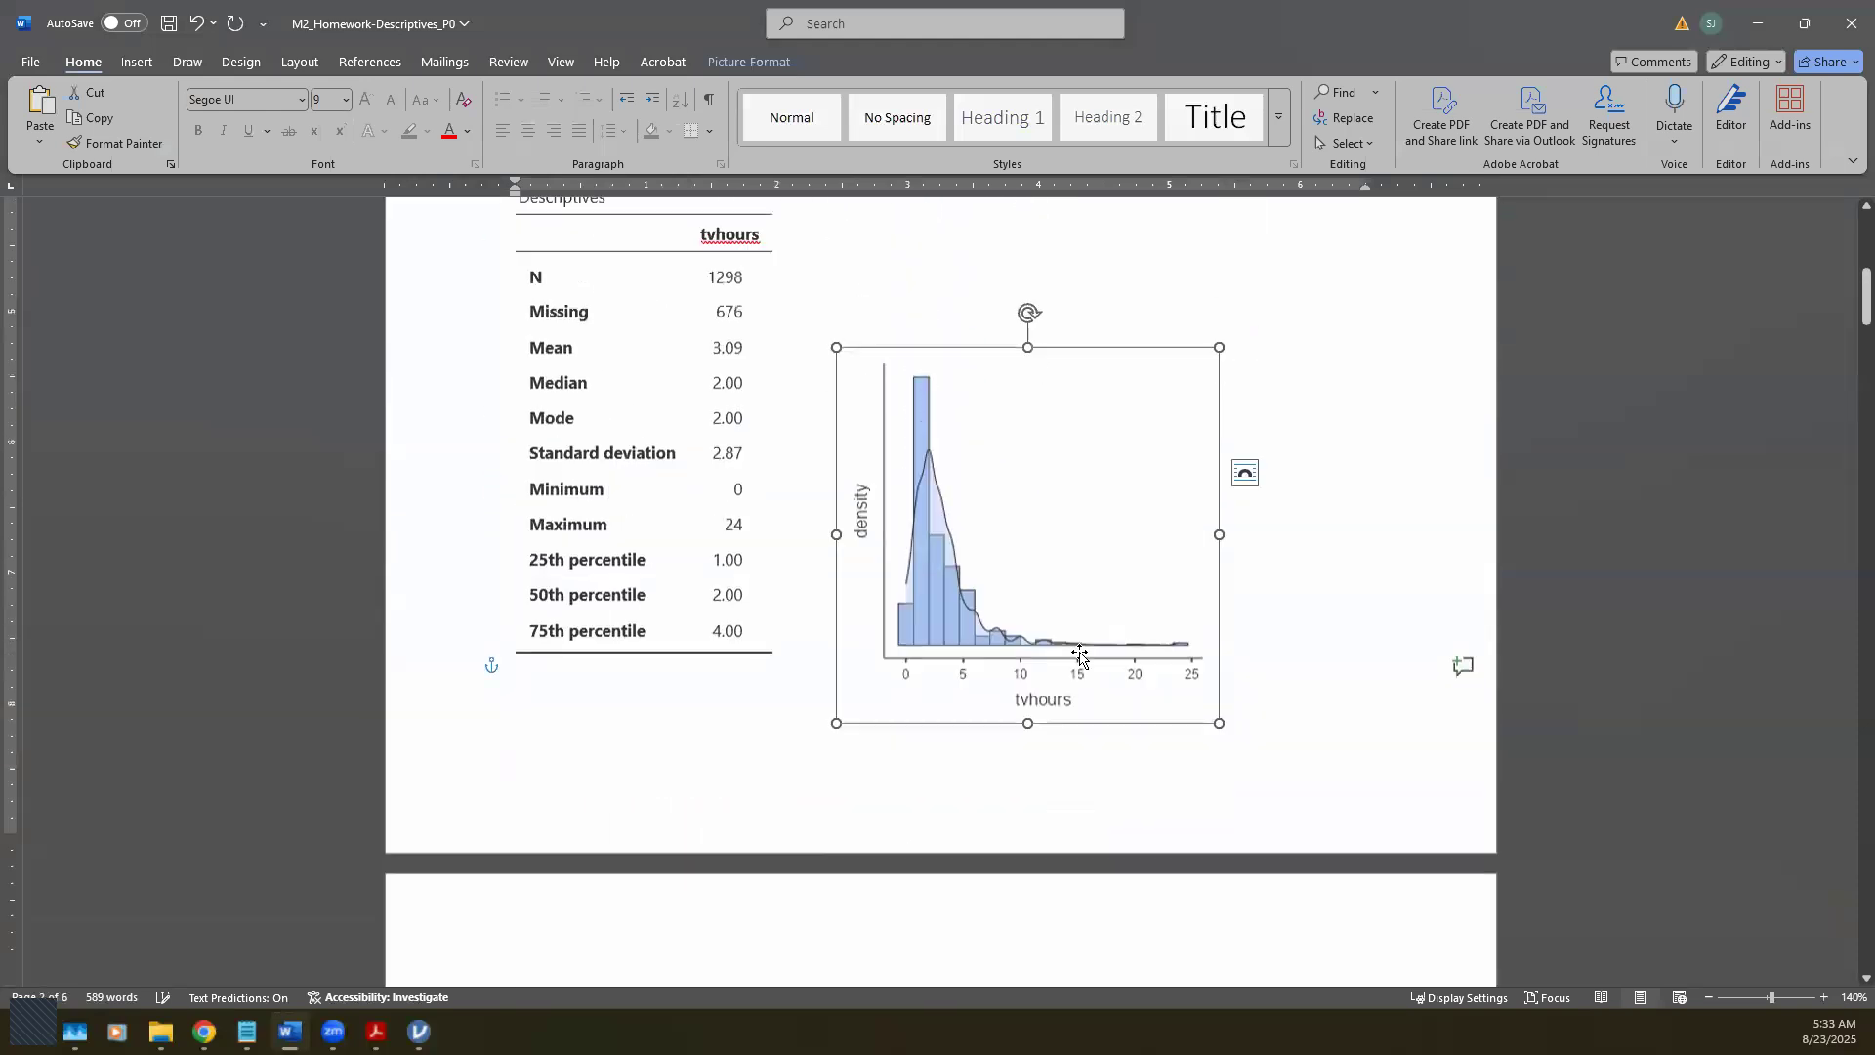
pyautogui.moveTo(1051, 732); pyautogui.dragTo(1010, 633)
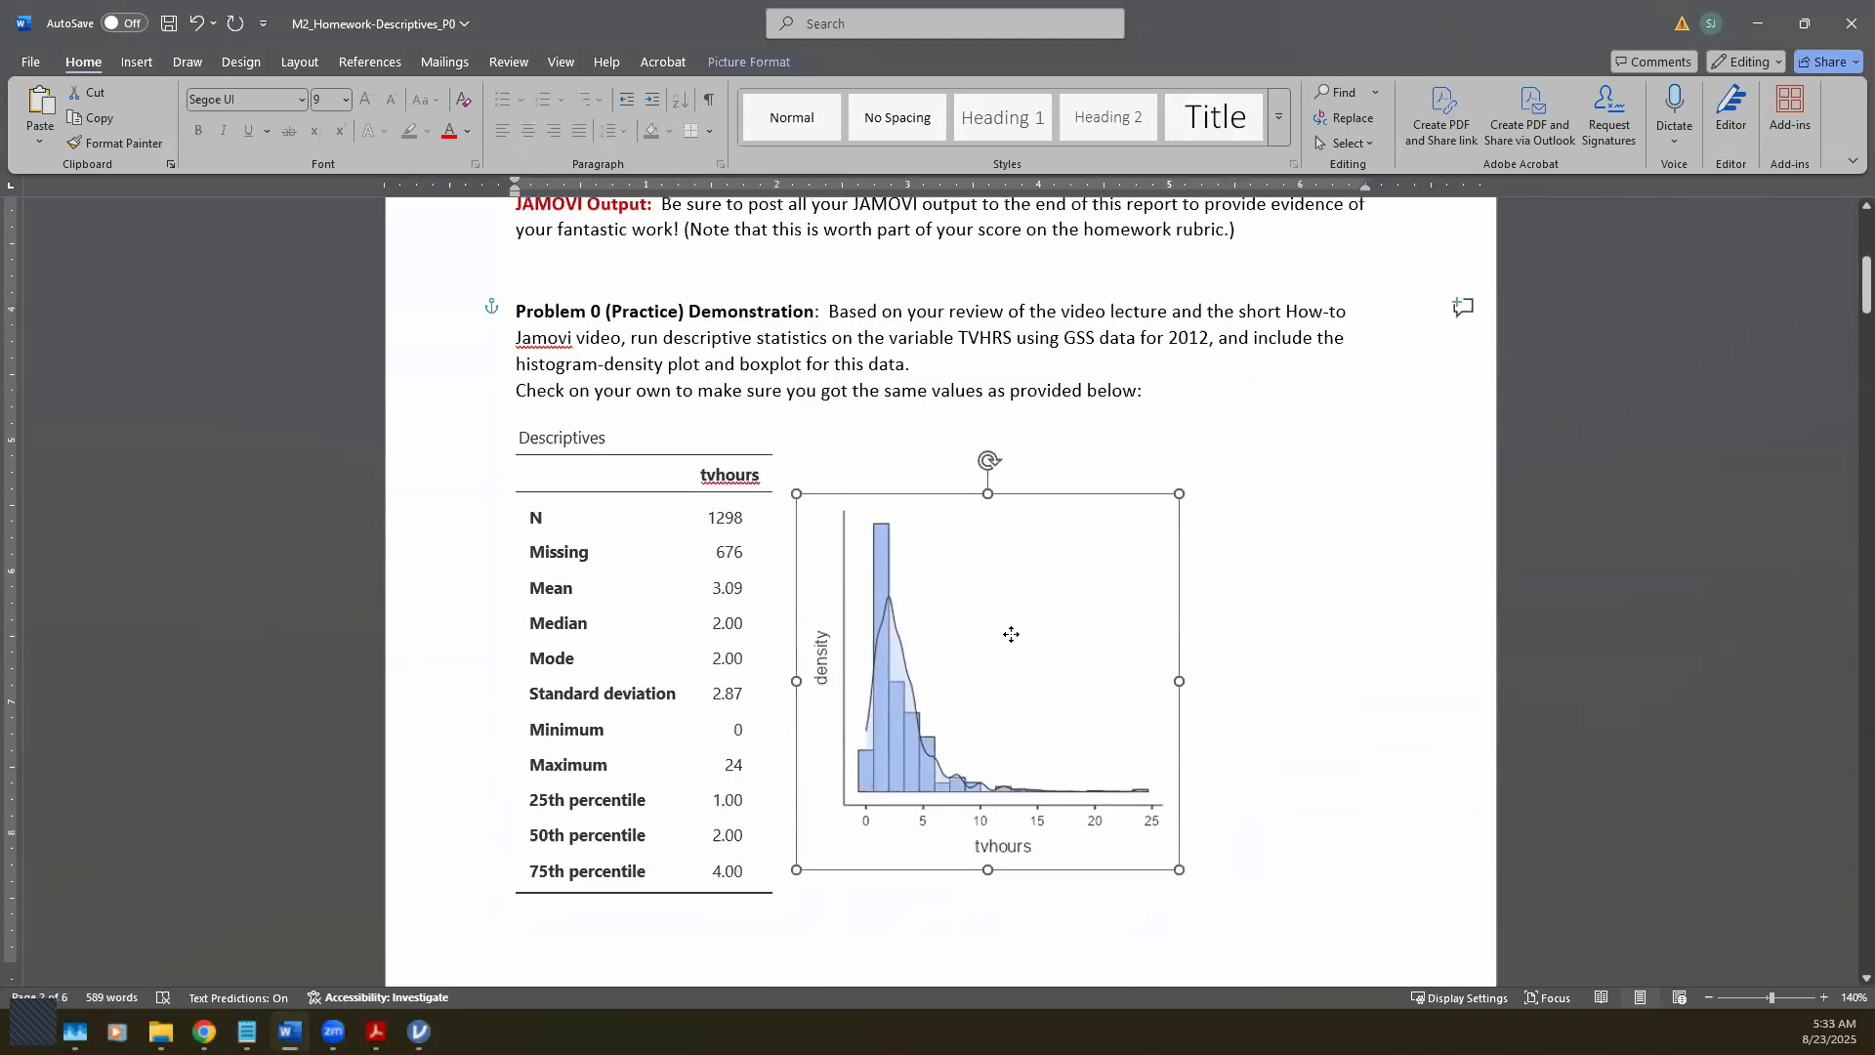
pyautogui.moveTo(1176, 493); pyautogui.dragTo(1078, 558)
pyautogui.moveTo(999, 659); pyautogui.dragTo(984, 647)
pyautogui.click(1128, 670)
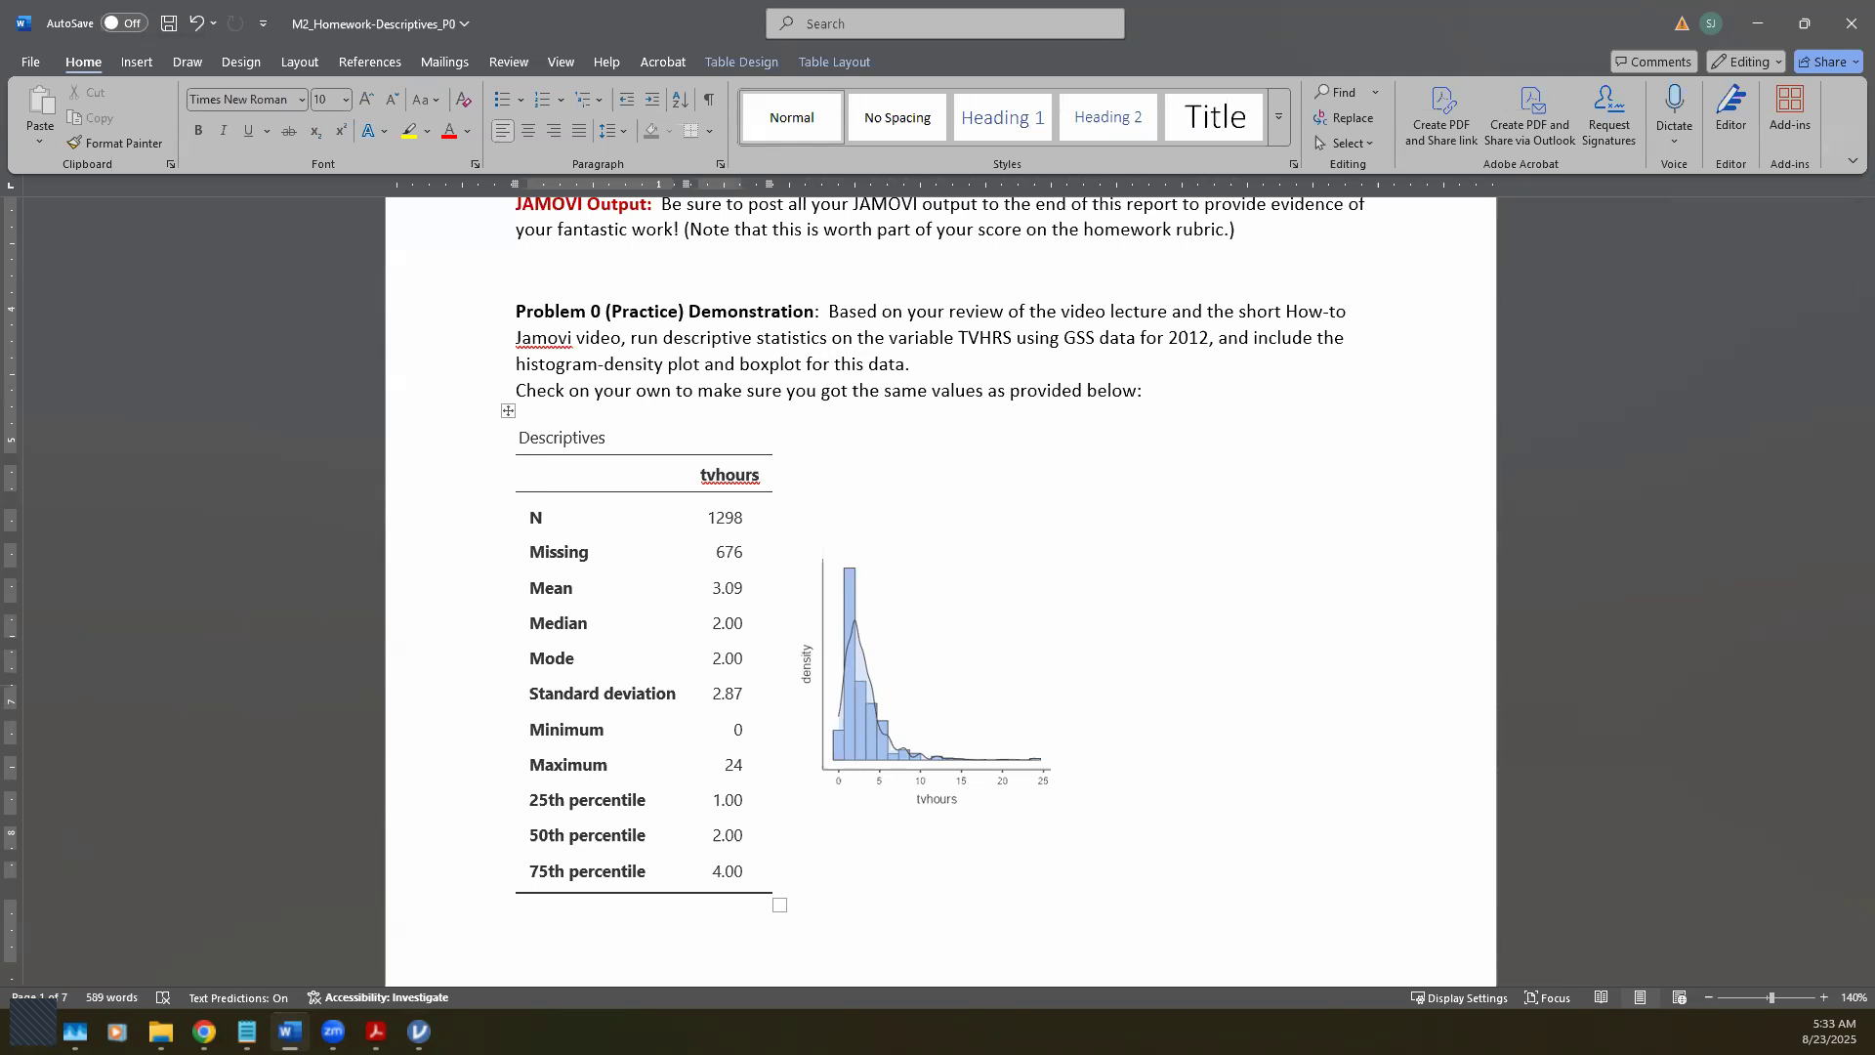
# Step: Copy the tvhours box plot from jamovi as an image and return to Word
pyautogui.hotkey('alt', 'Tab')
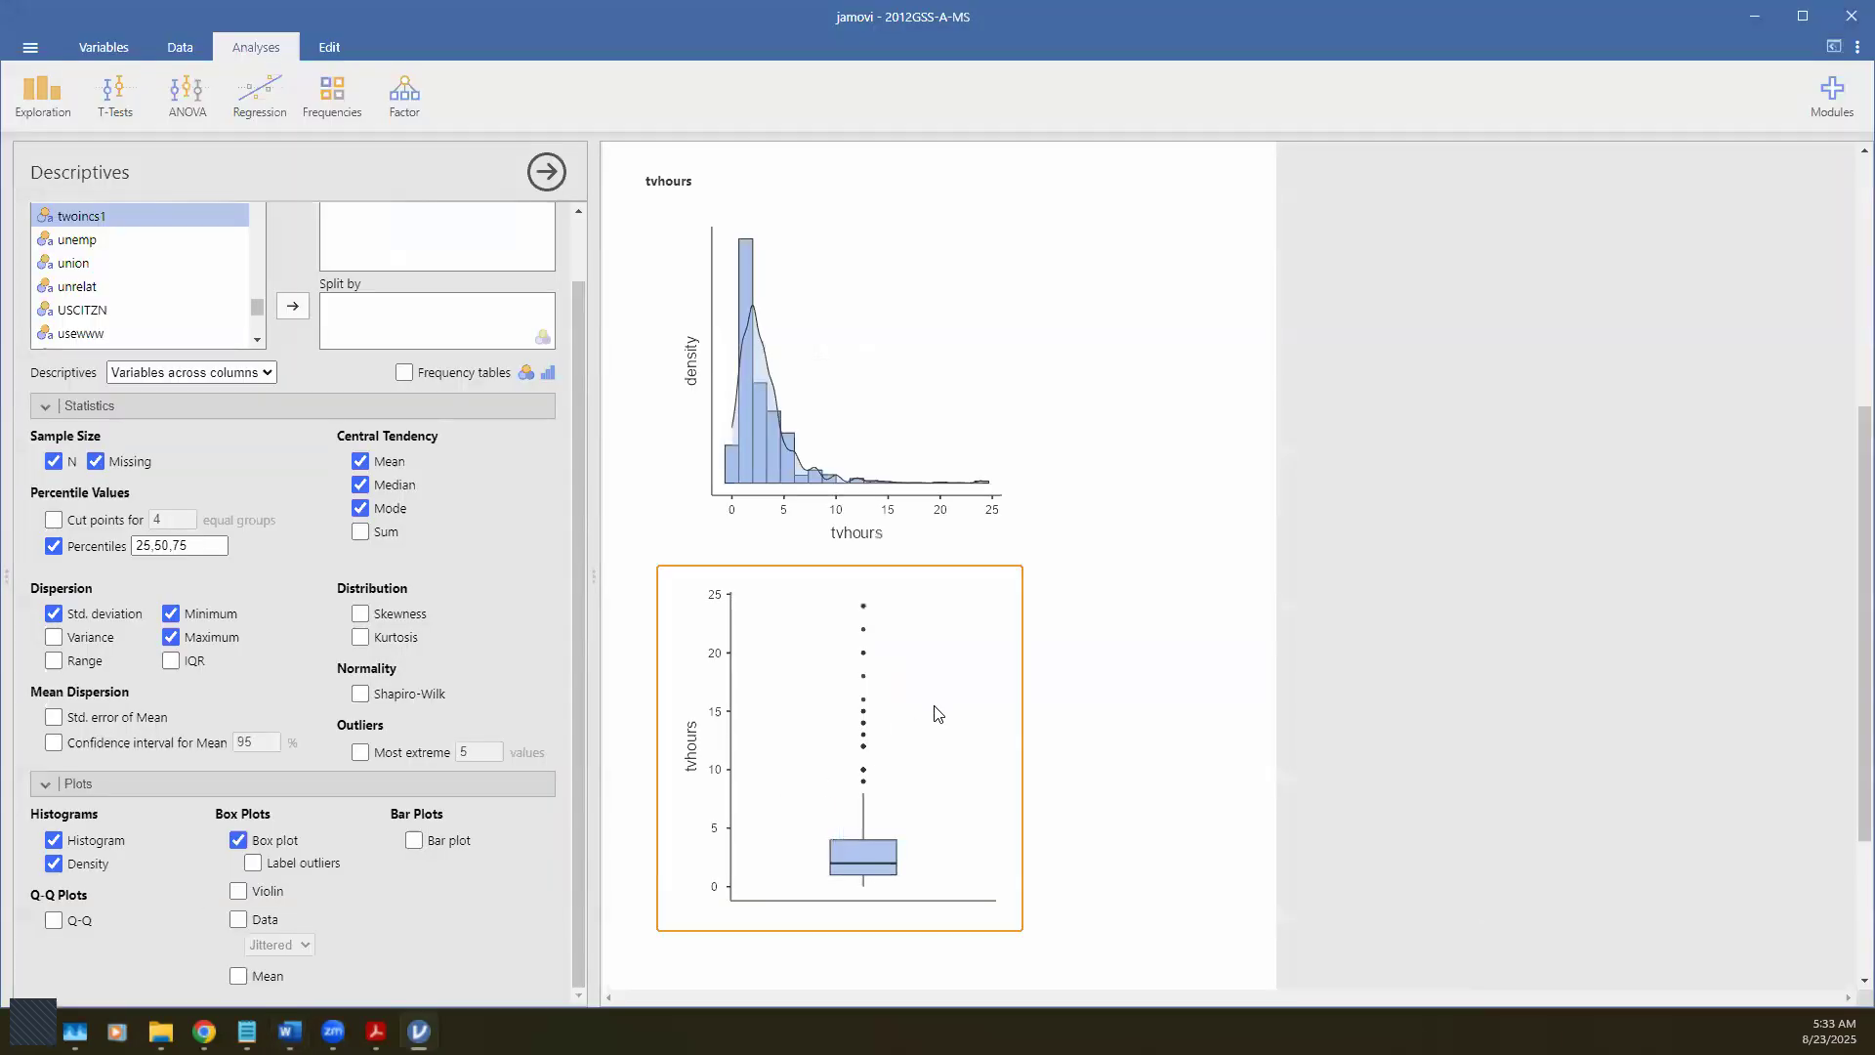
pyautogui.rightClick(935, 713)
pyautogui.click(969, 709)
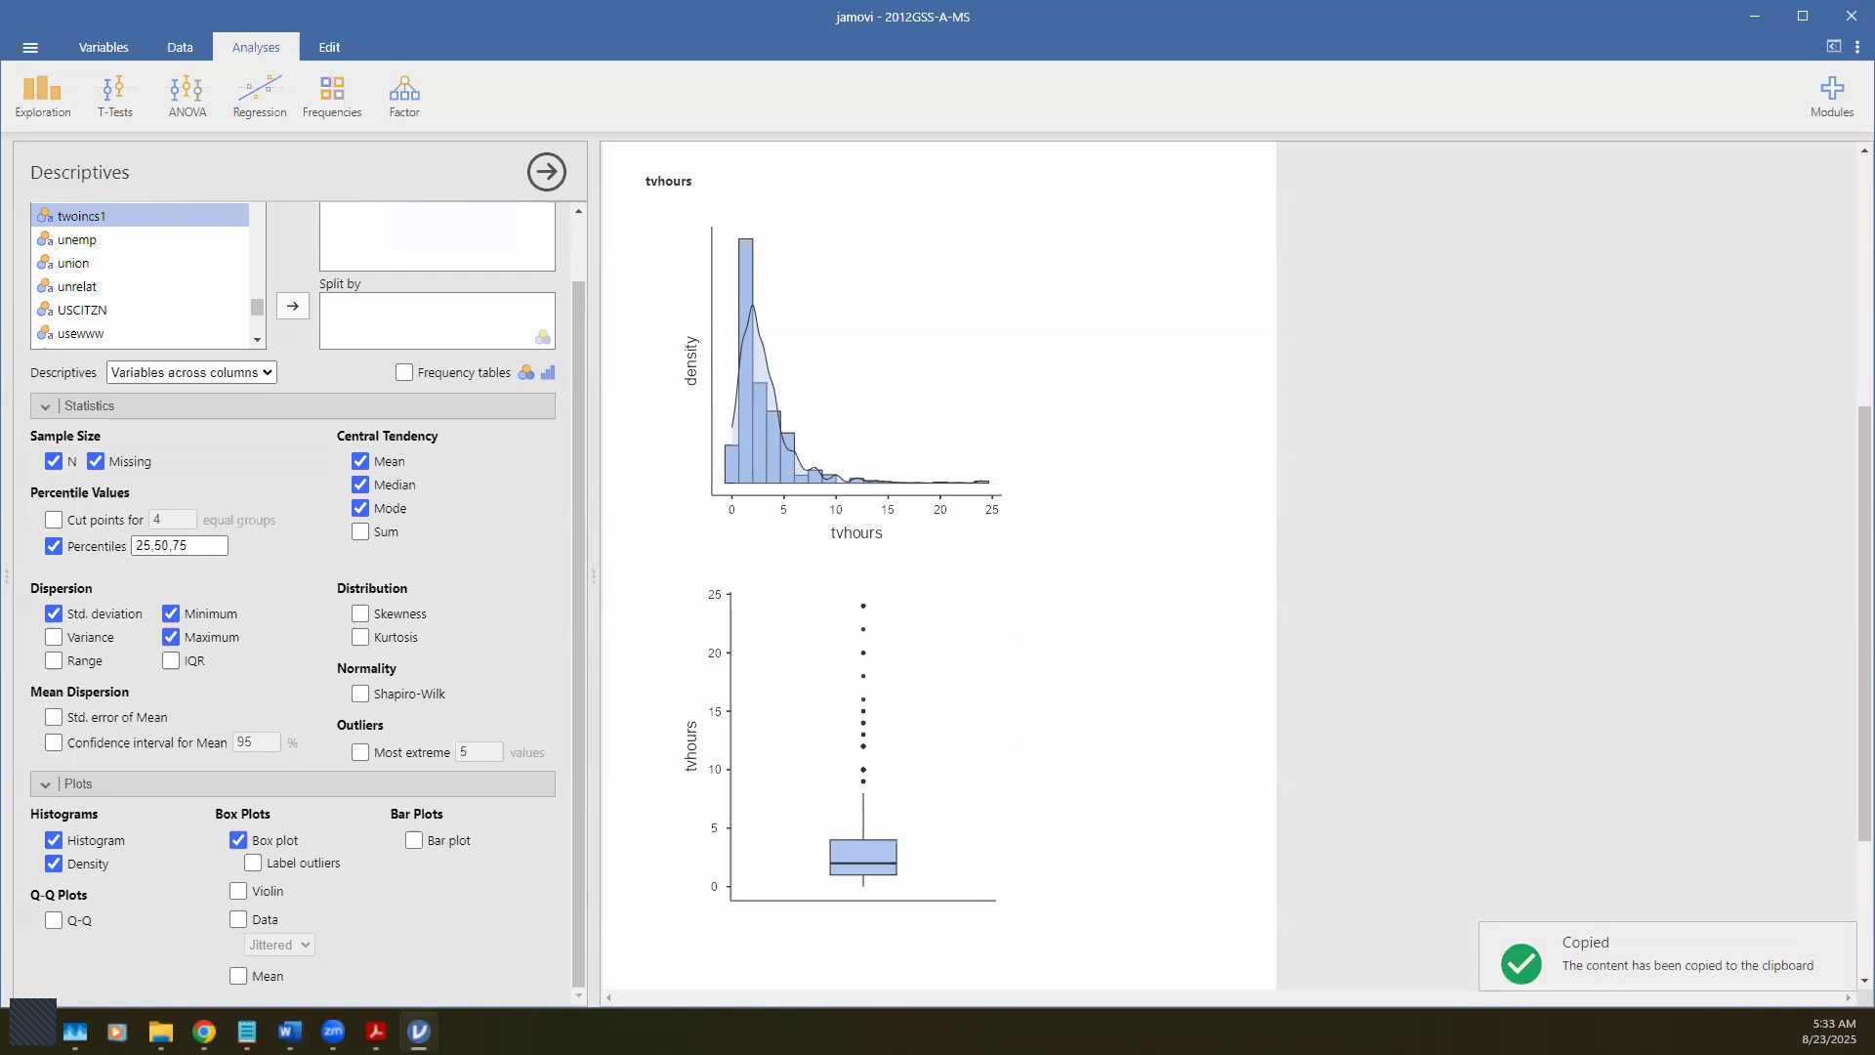
pyautogui.hotkey('alt', 'Tab')
# Step: Paste the box plot on the next page and give it Square text wrapping
pyautogui.scroll(-5, 560, 821)
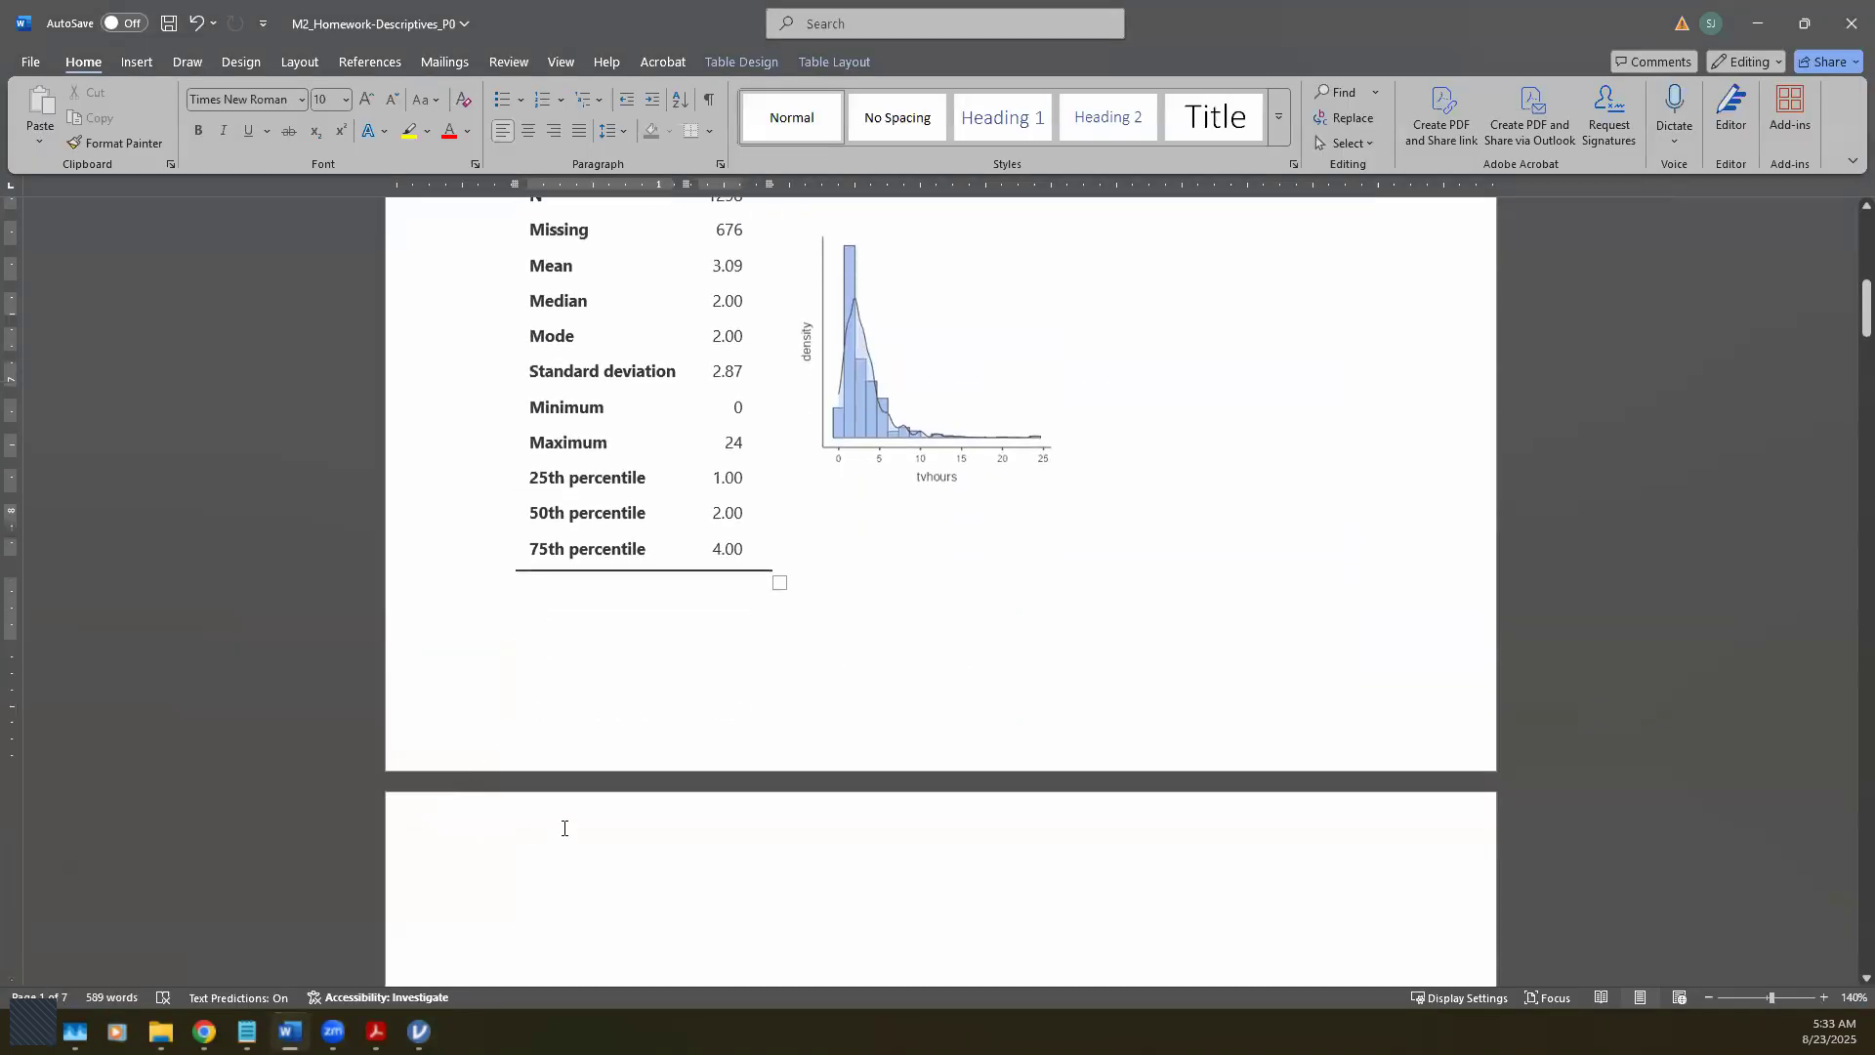
pyautogui.click(561, 803)
pyautogui.hotkey('ctrl', 'v')
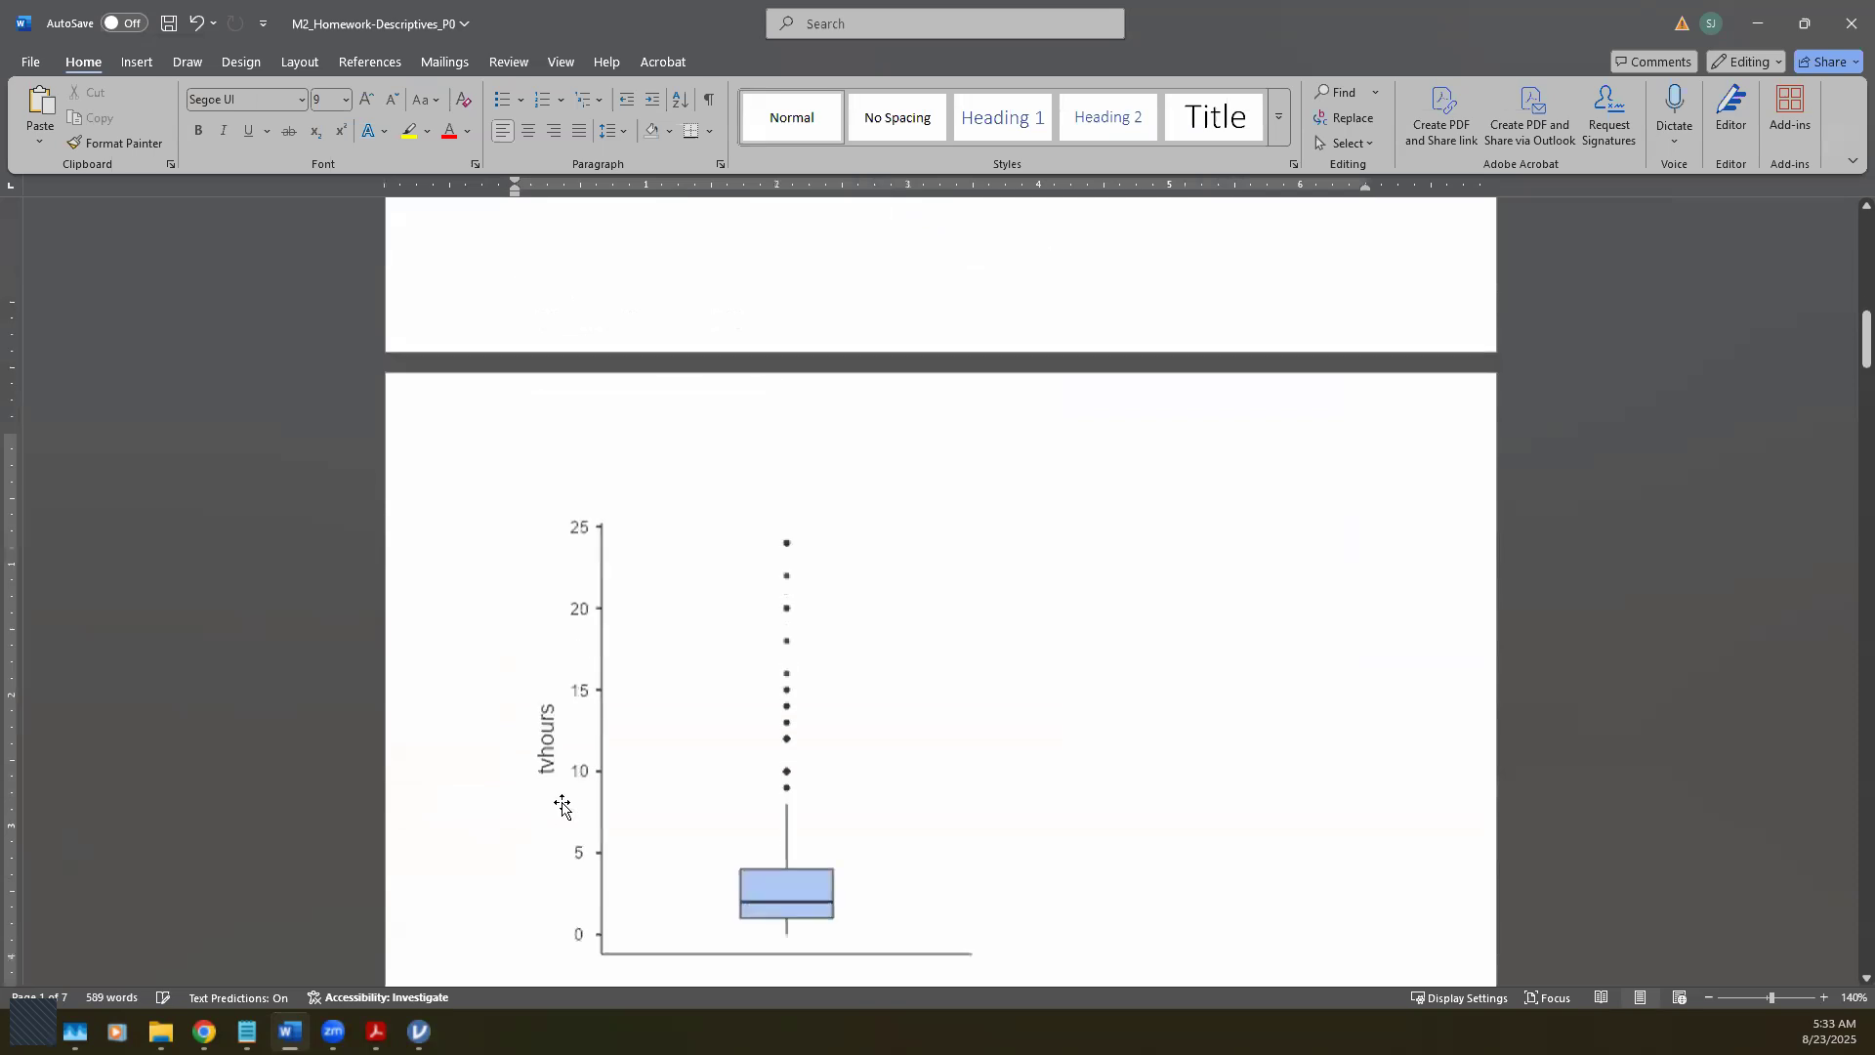
pyautogui.click(857, 720)
pyautogui.click(1018, 448)
pyautogui.click(1121, 587)
# Step: Shrink the box plot and move it to the right of the histogram
pyautogui.moveTo(947, 459); pyautogui.dragTo(1179, 193)
pyautogui.scroll(3, 1267, 611)
pyautogui.moveTo(663, 916); pyautogui.dragTo(1116, 338)
pyautogui.scroll(4, 1127, 583)
pyautogui.moveTo(1125, 583); pyautogui.dragTo(1210, 454)
pyautogui.scroll(3, 1184, 657)
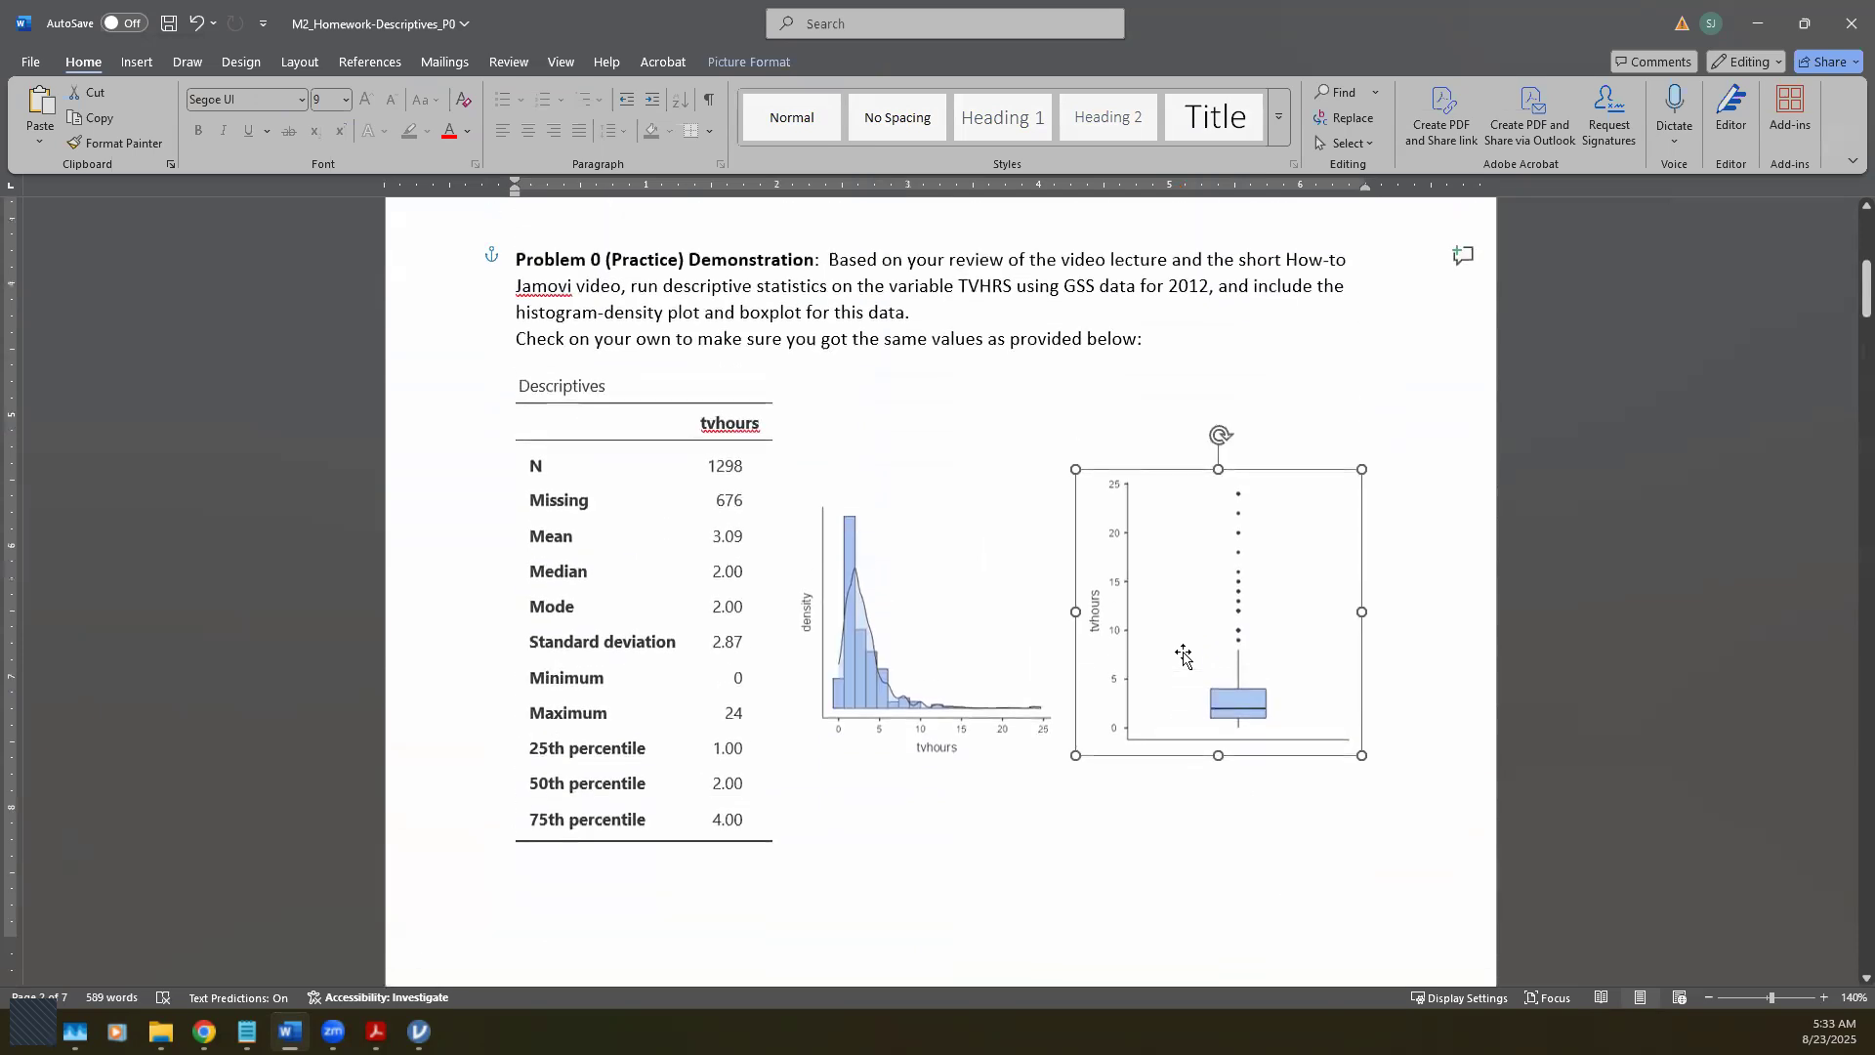
pyautogui.scroll(-1, 1185, 657)
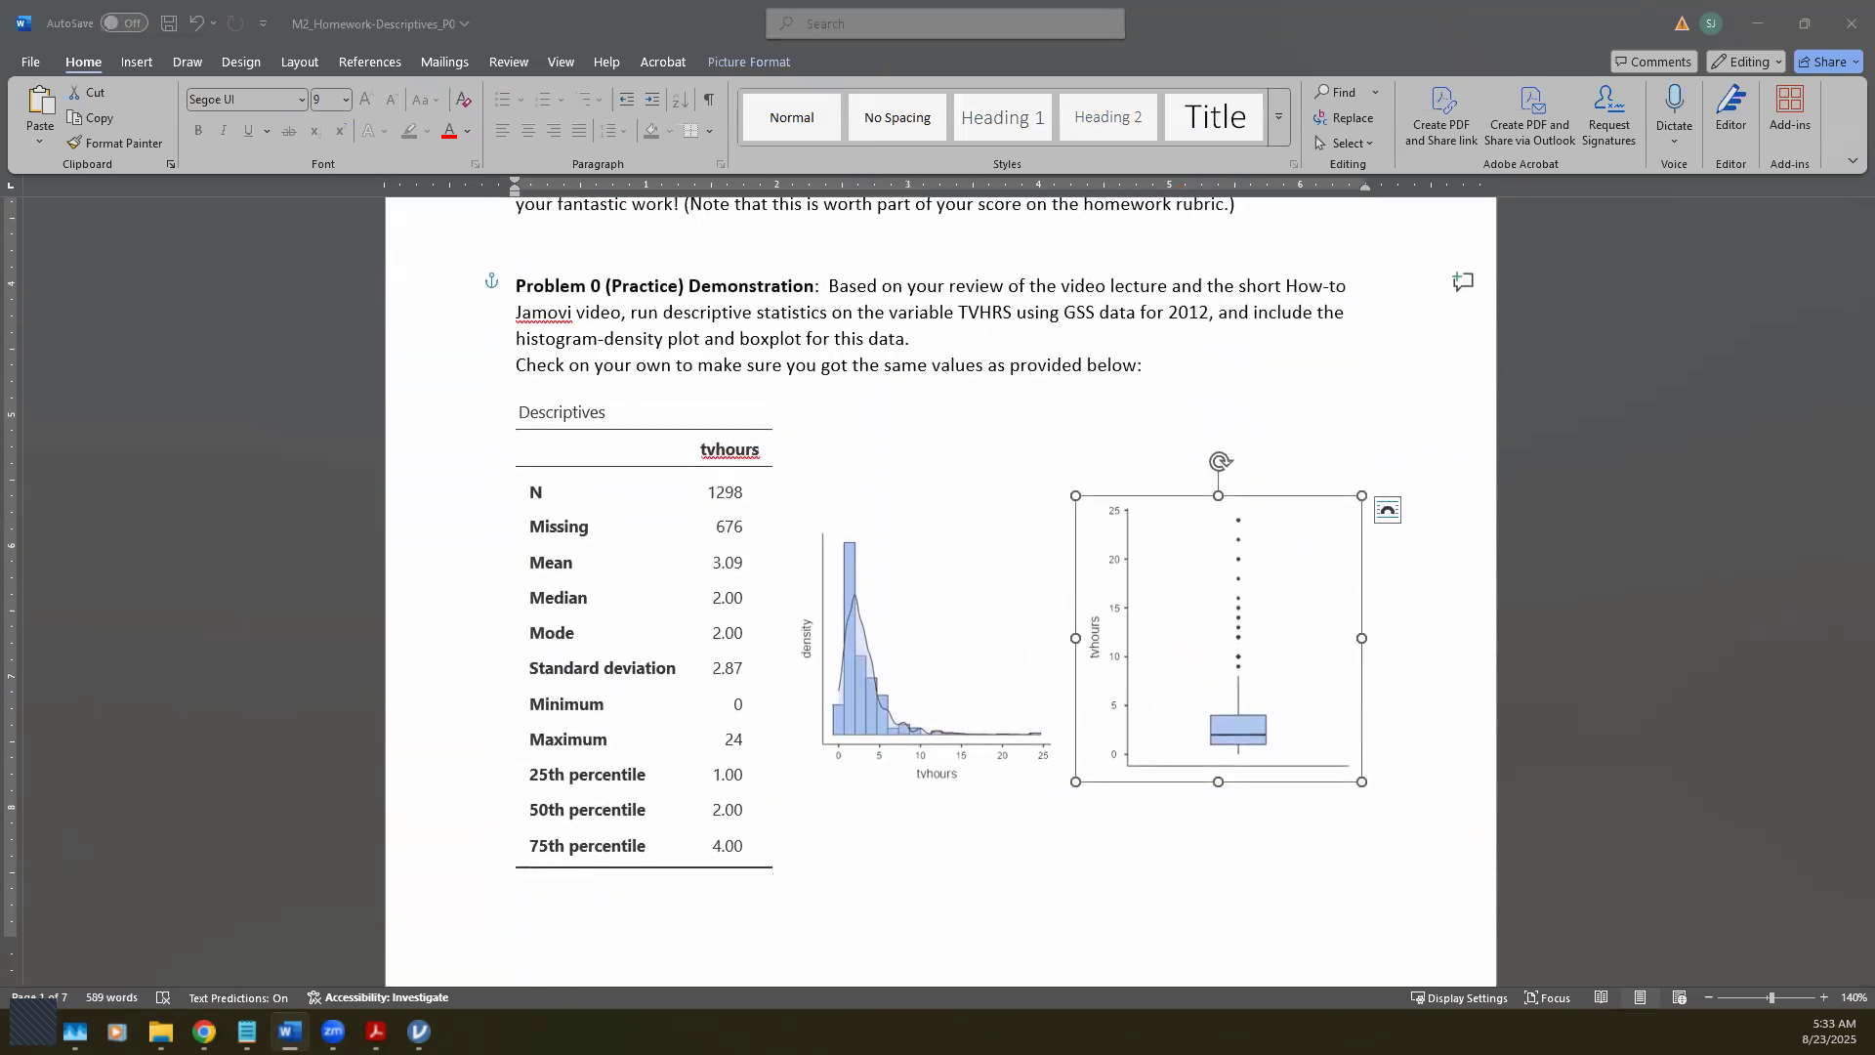
# Step: Check the layout against the reference PDF, finish the box plot placement, and minimize jamovi
pyautogui.click(376, 1031)
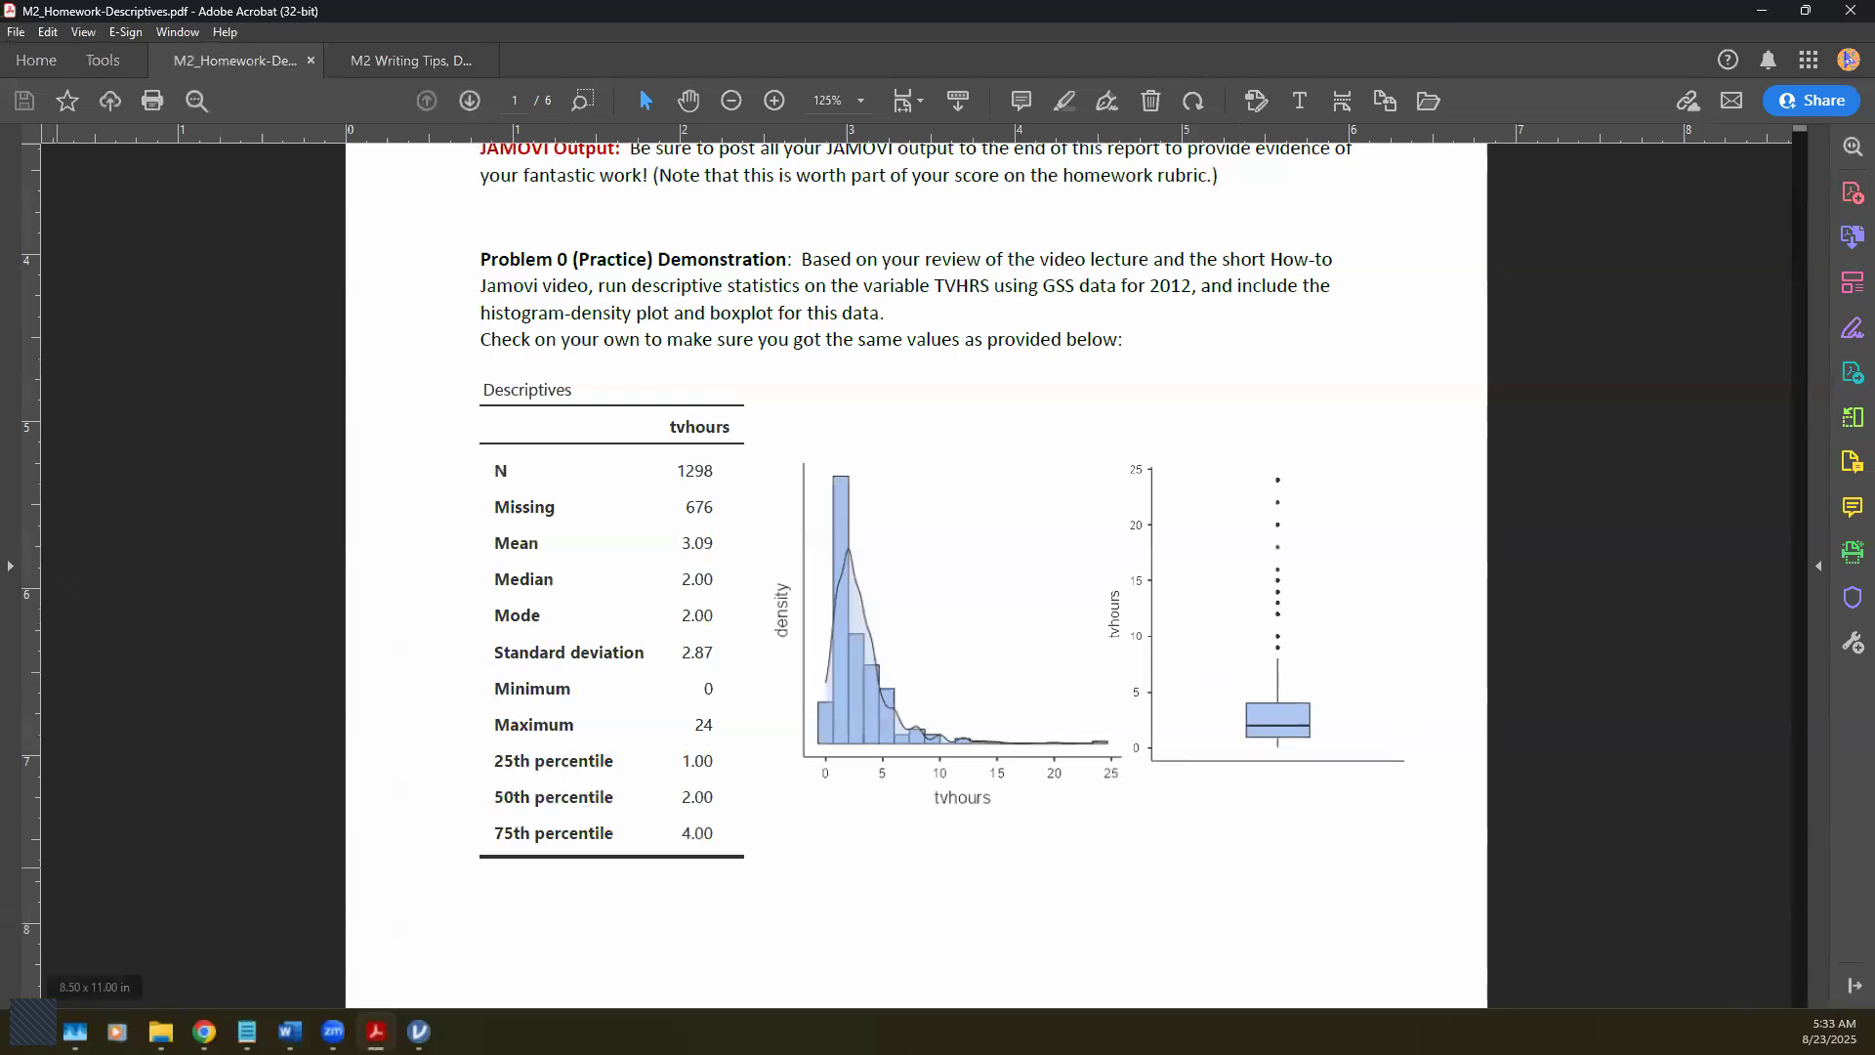
pyautogui.hotkey('alt', 'Tab')
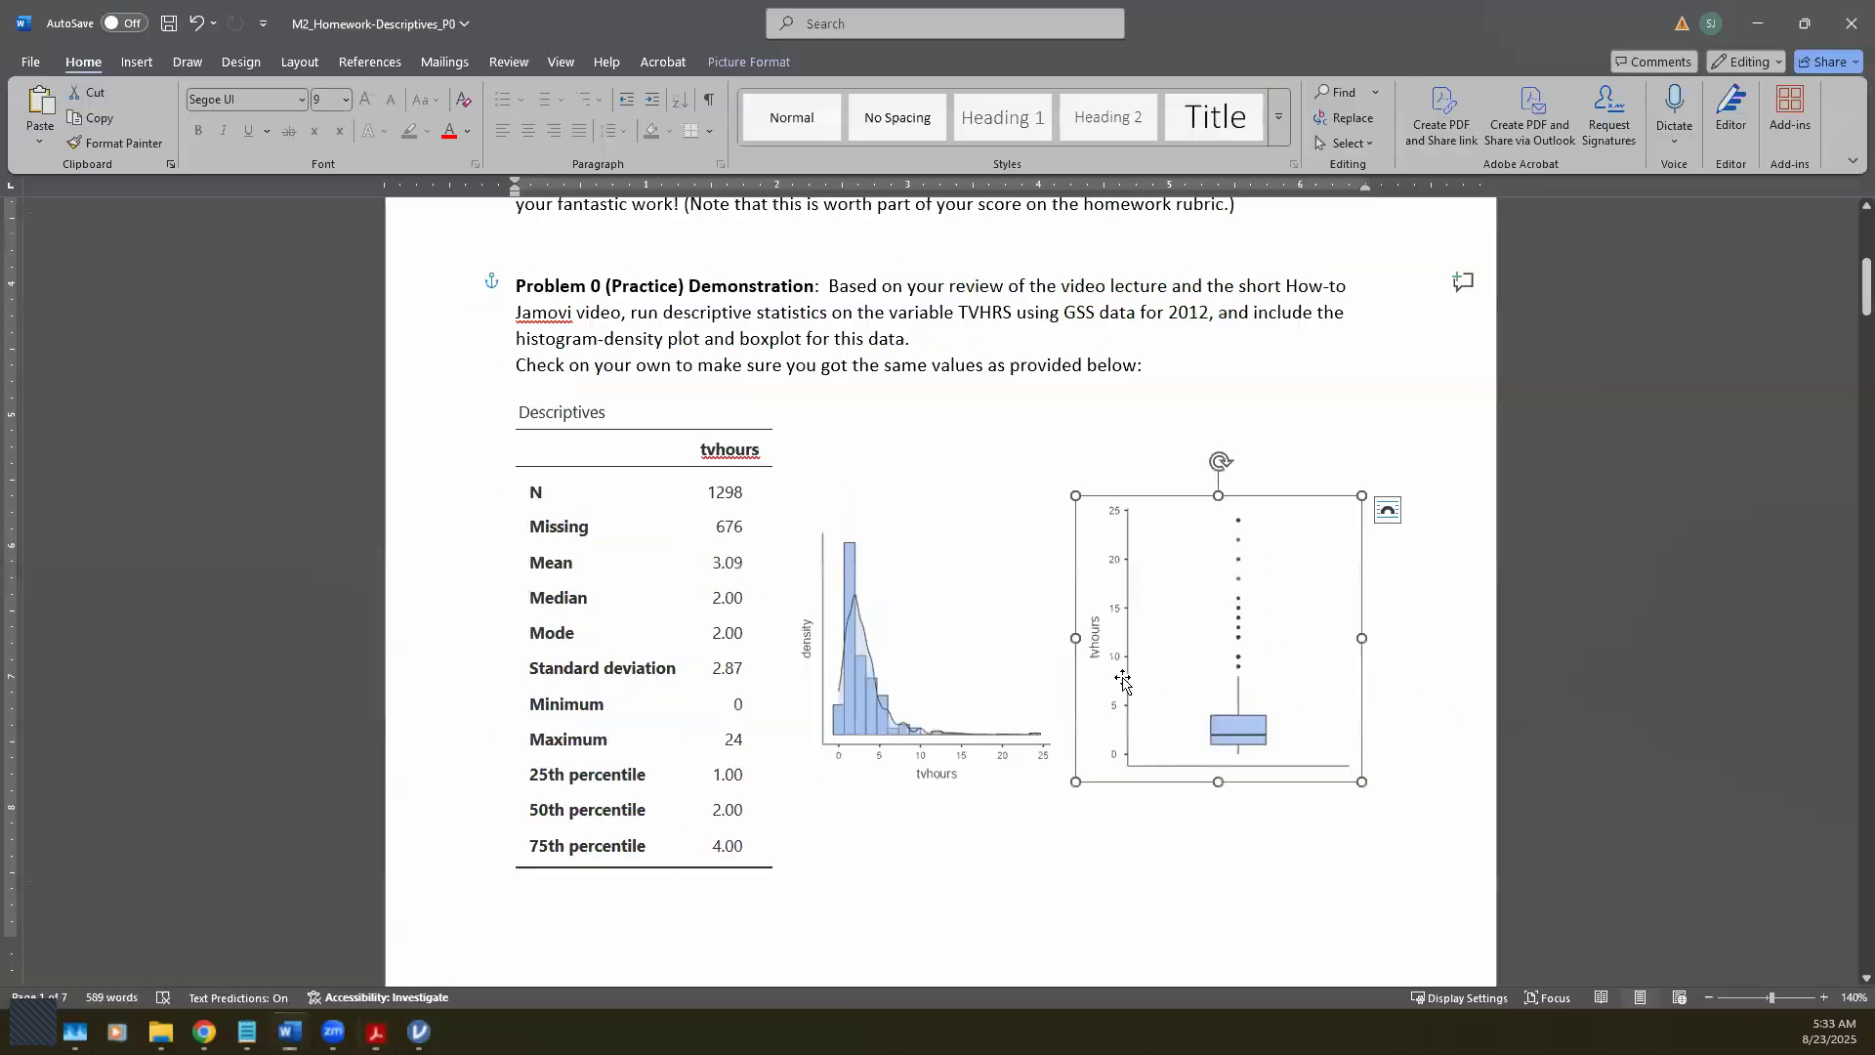
pyautogui.click(1386, 512)
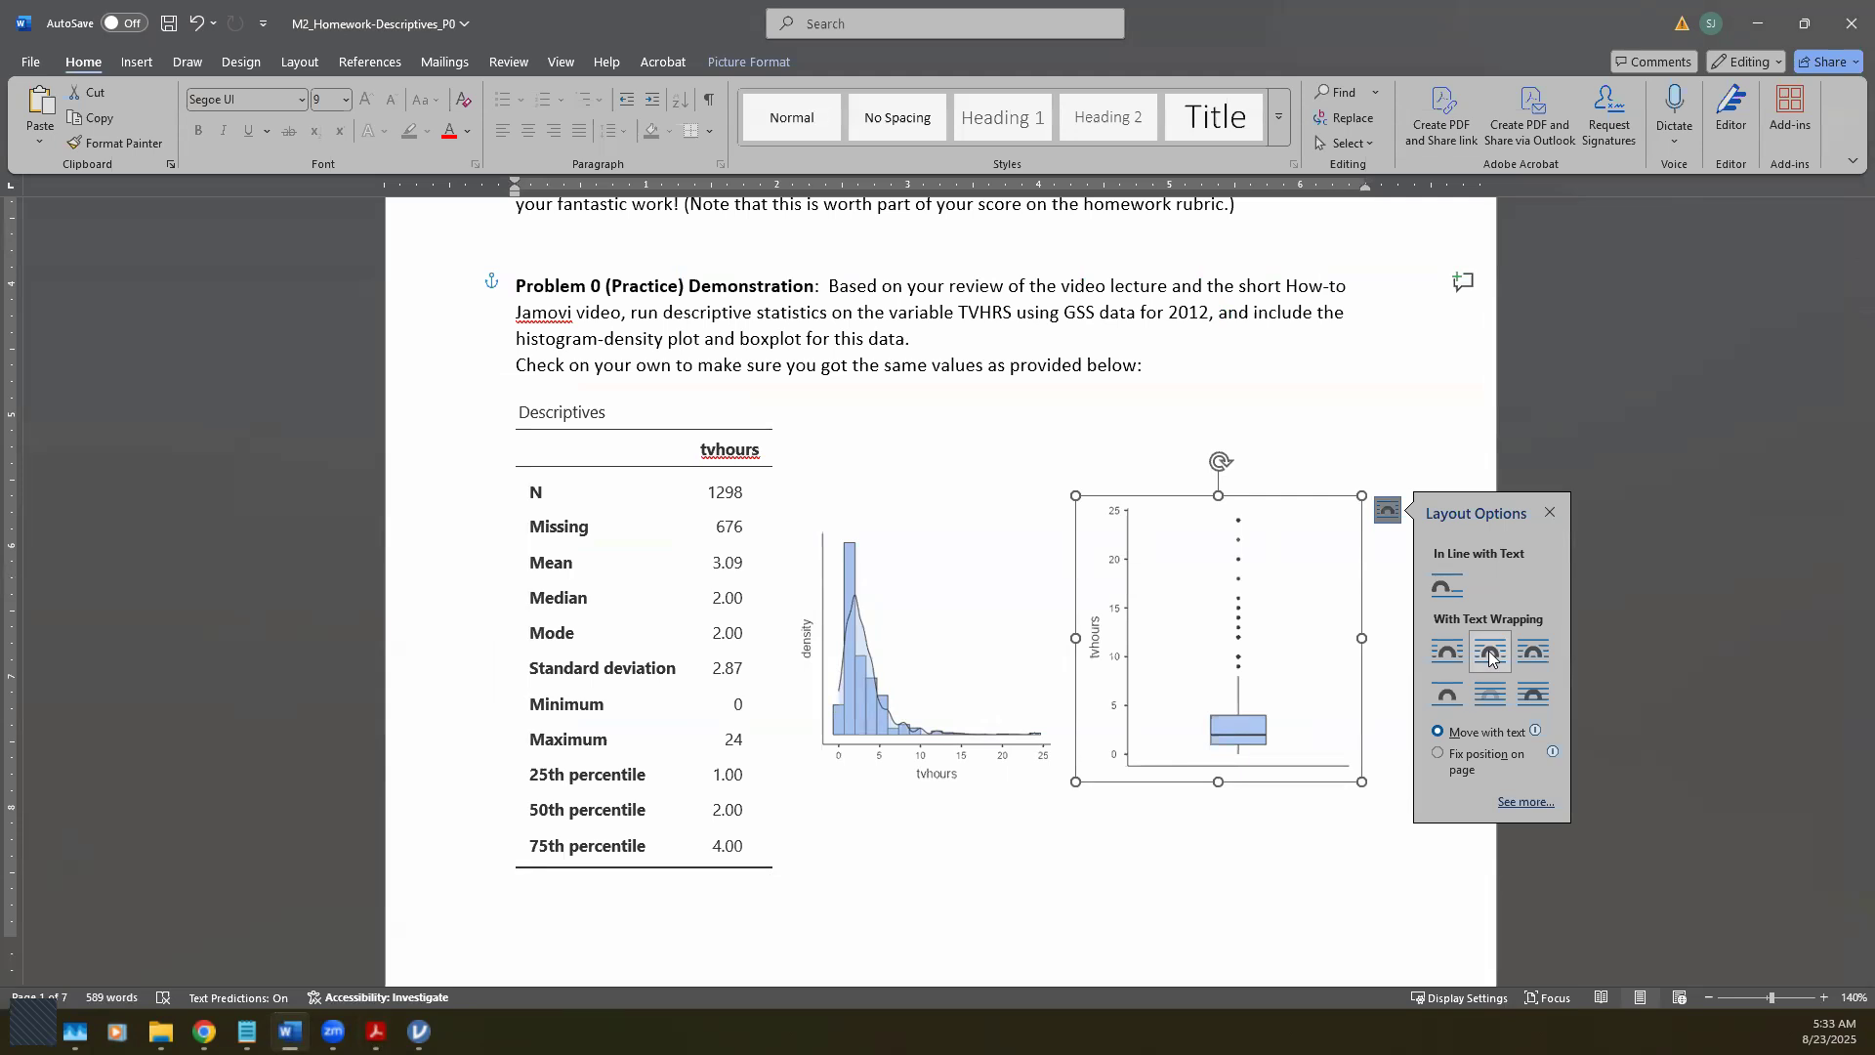
pyautogui.click(1339, 386)
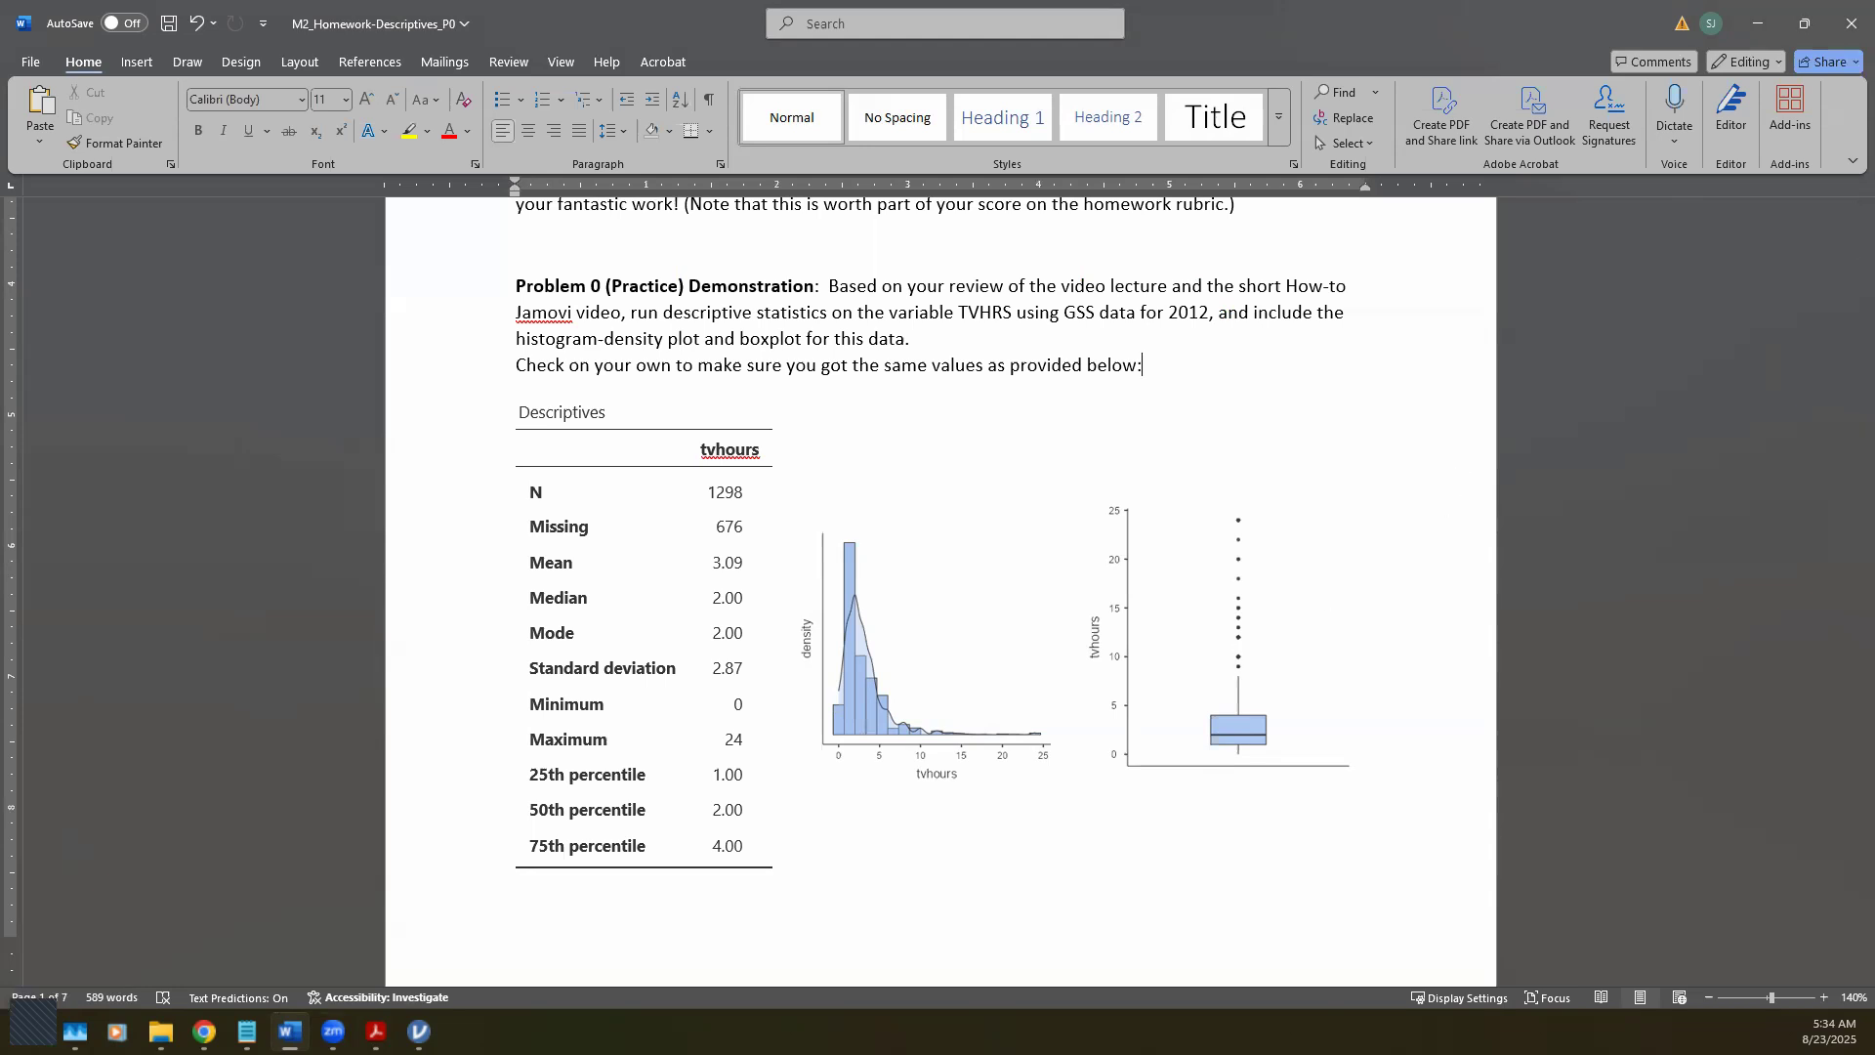
pyautogui.hotkey('alt', 'Tab')
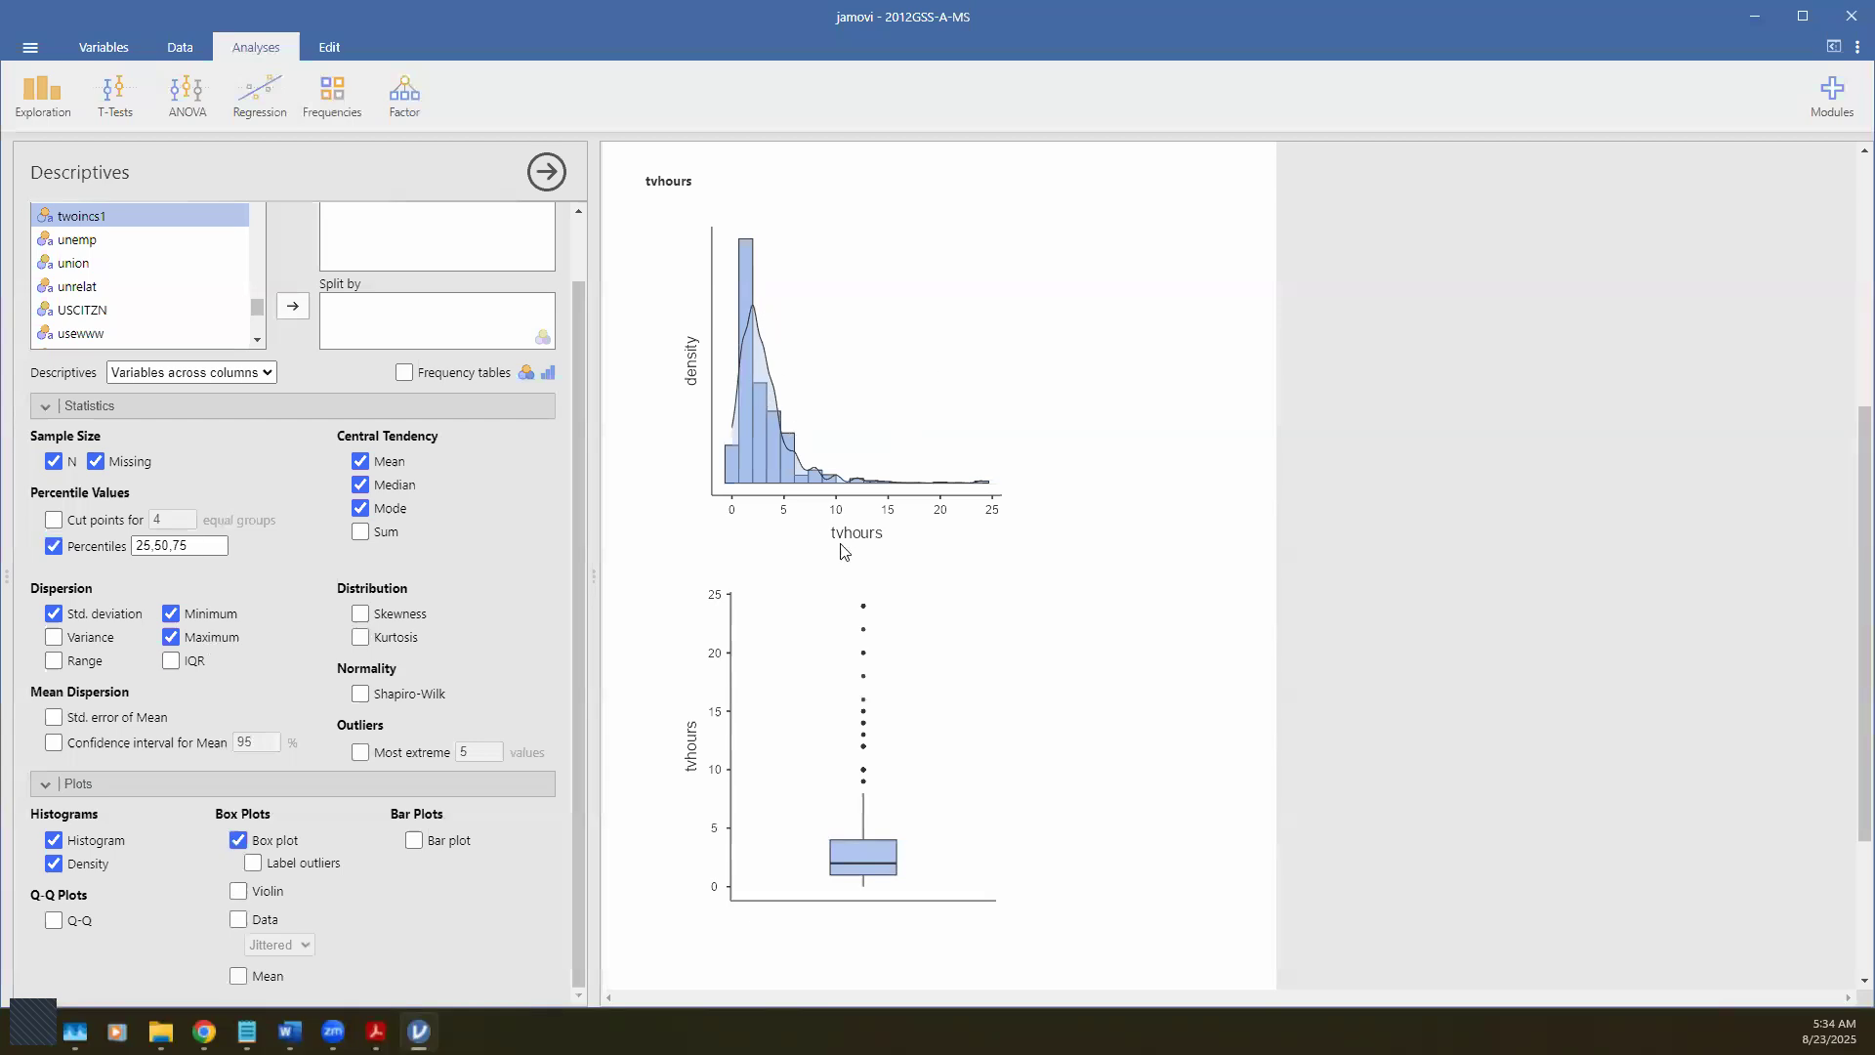
pyautogui.click(1756, 16)
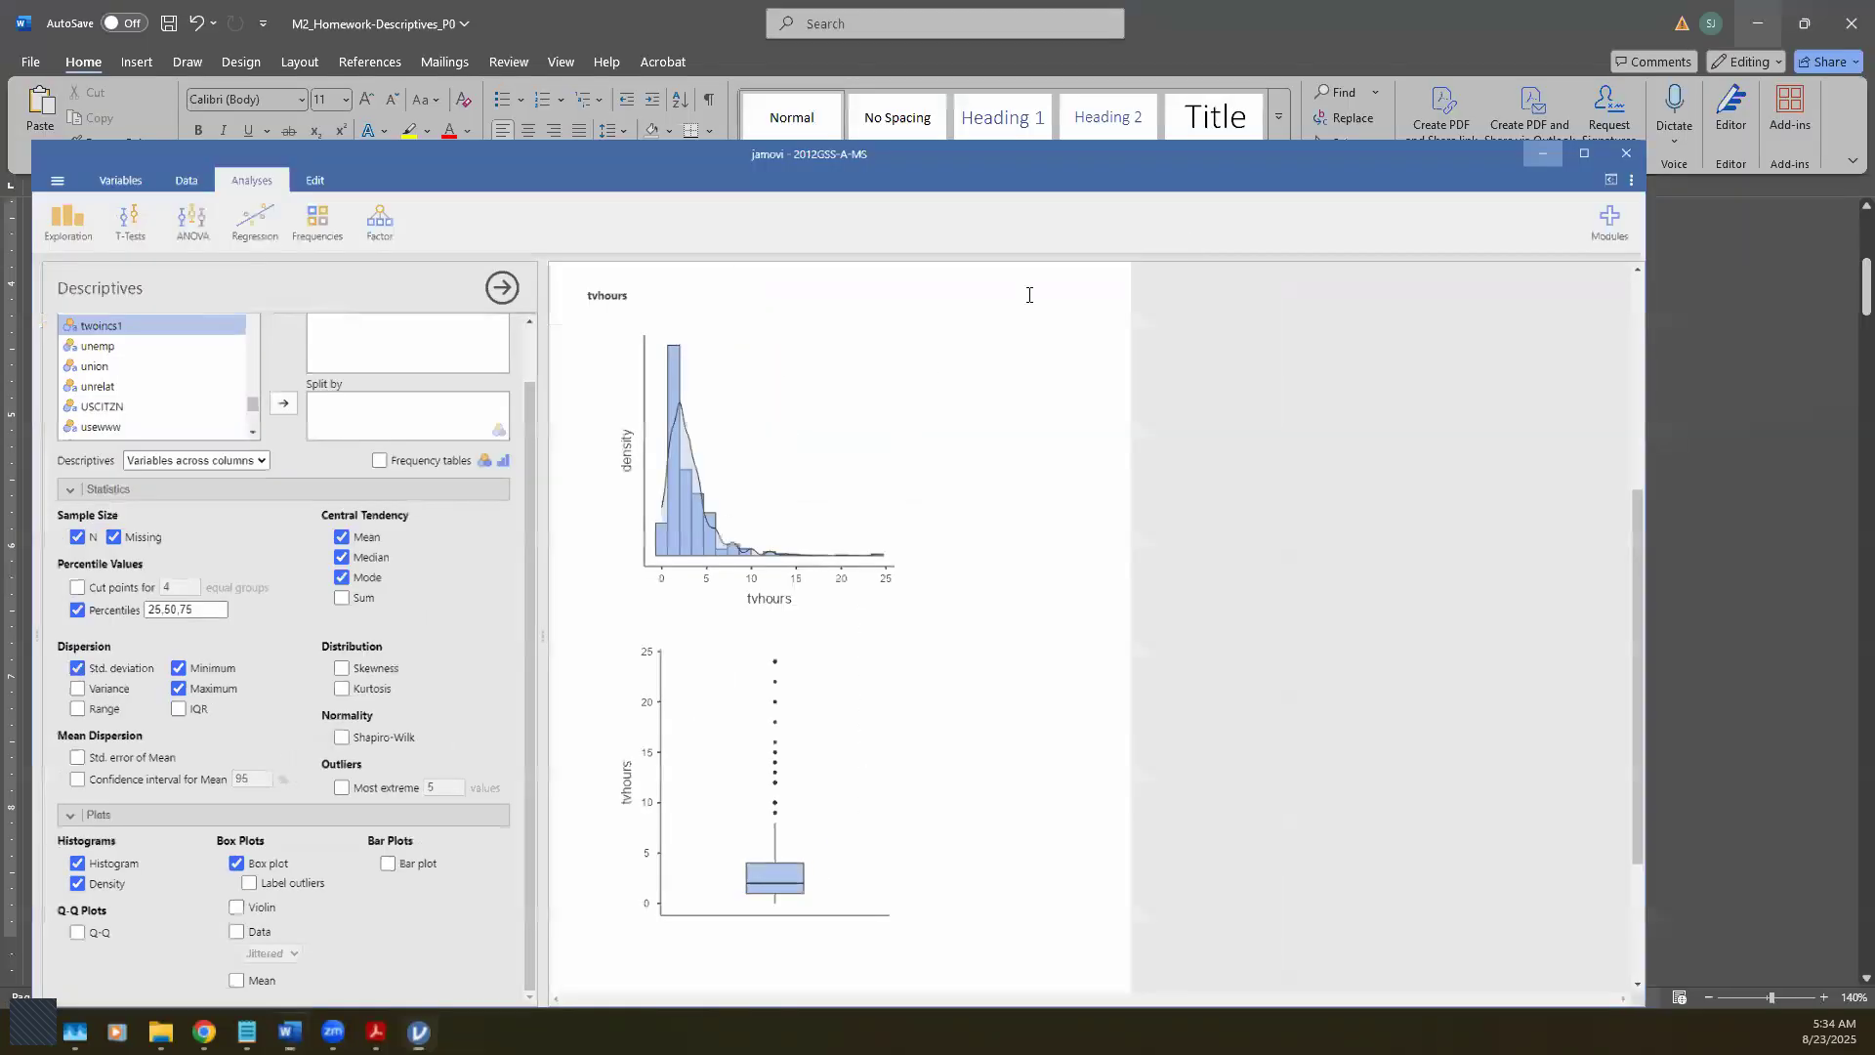